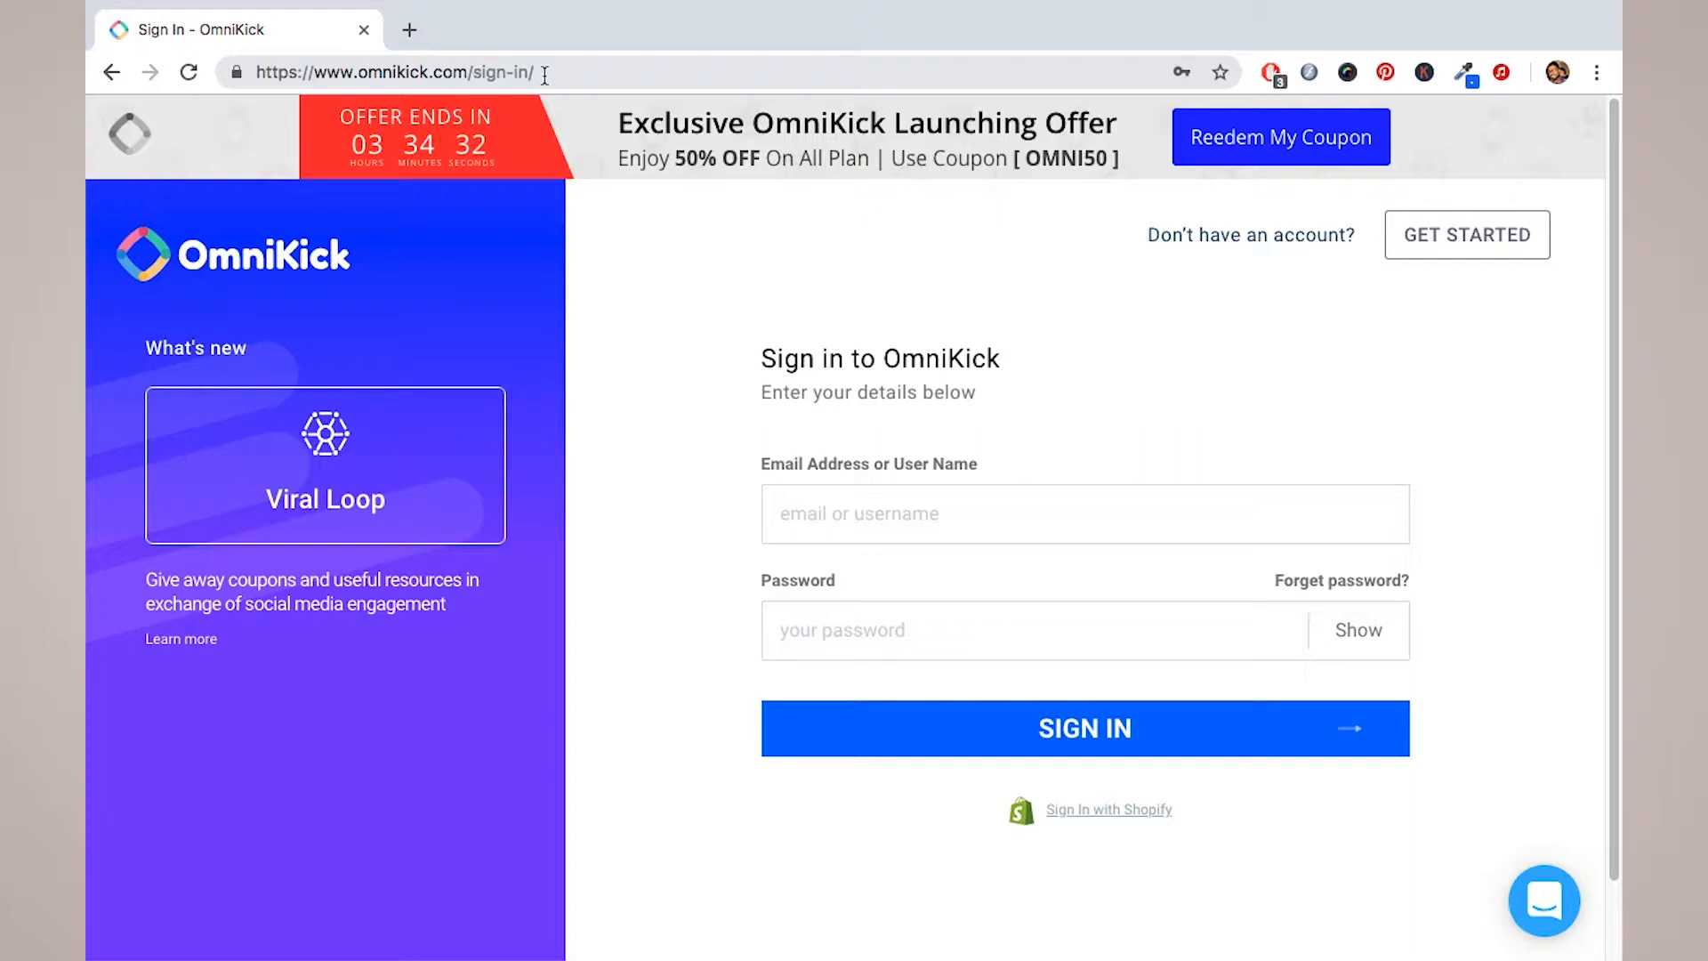
Step: Open the GET STARTED link in a new tab and switch to that tab
right_click(1413, 242)
left_click(1341, 254)
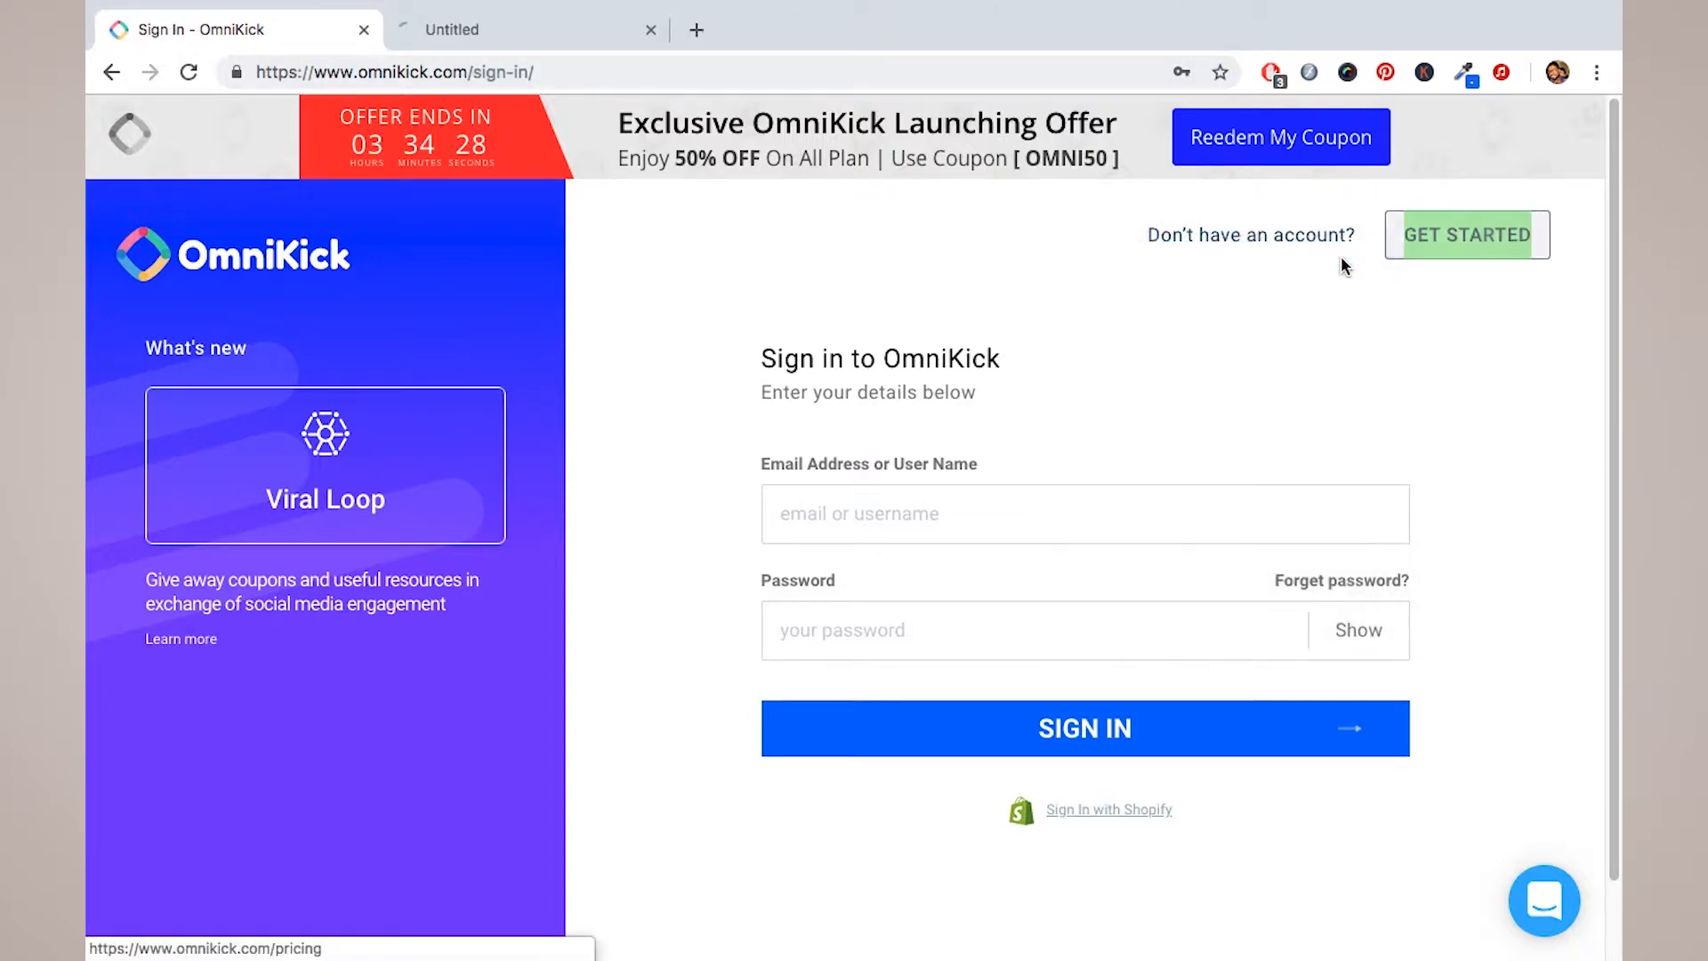
left_click(516, 39)
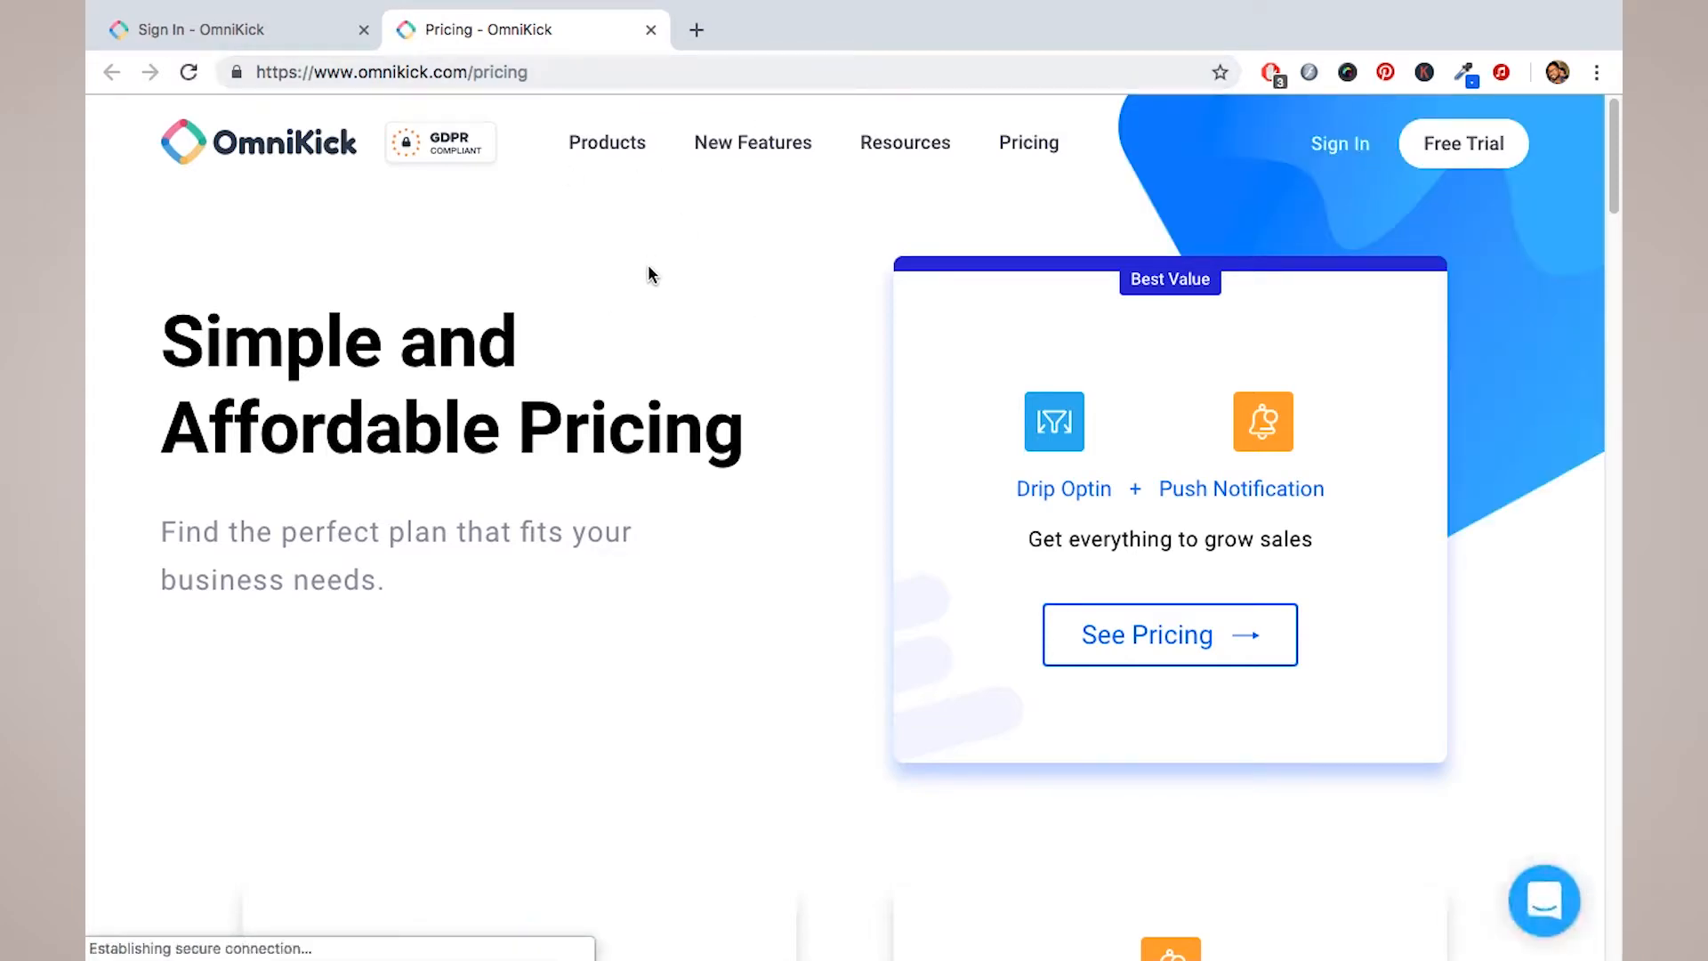
Step: Show the full plan pricing and remove Push Notification from it
left_click(1159, 642)
scroll(1096, 651, "down", 5)
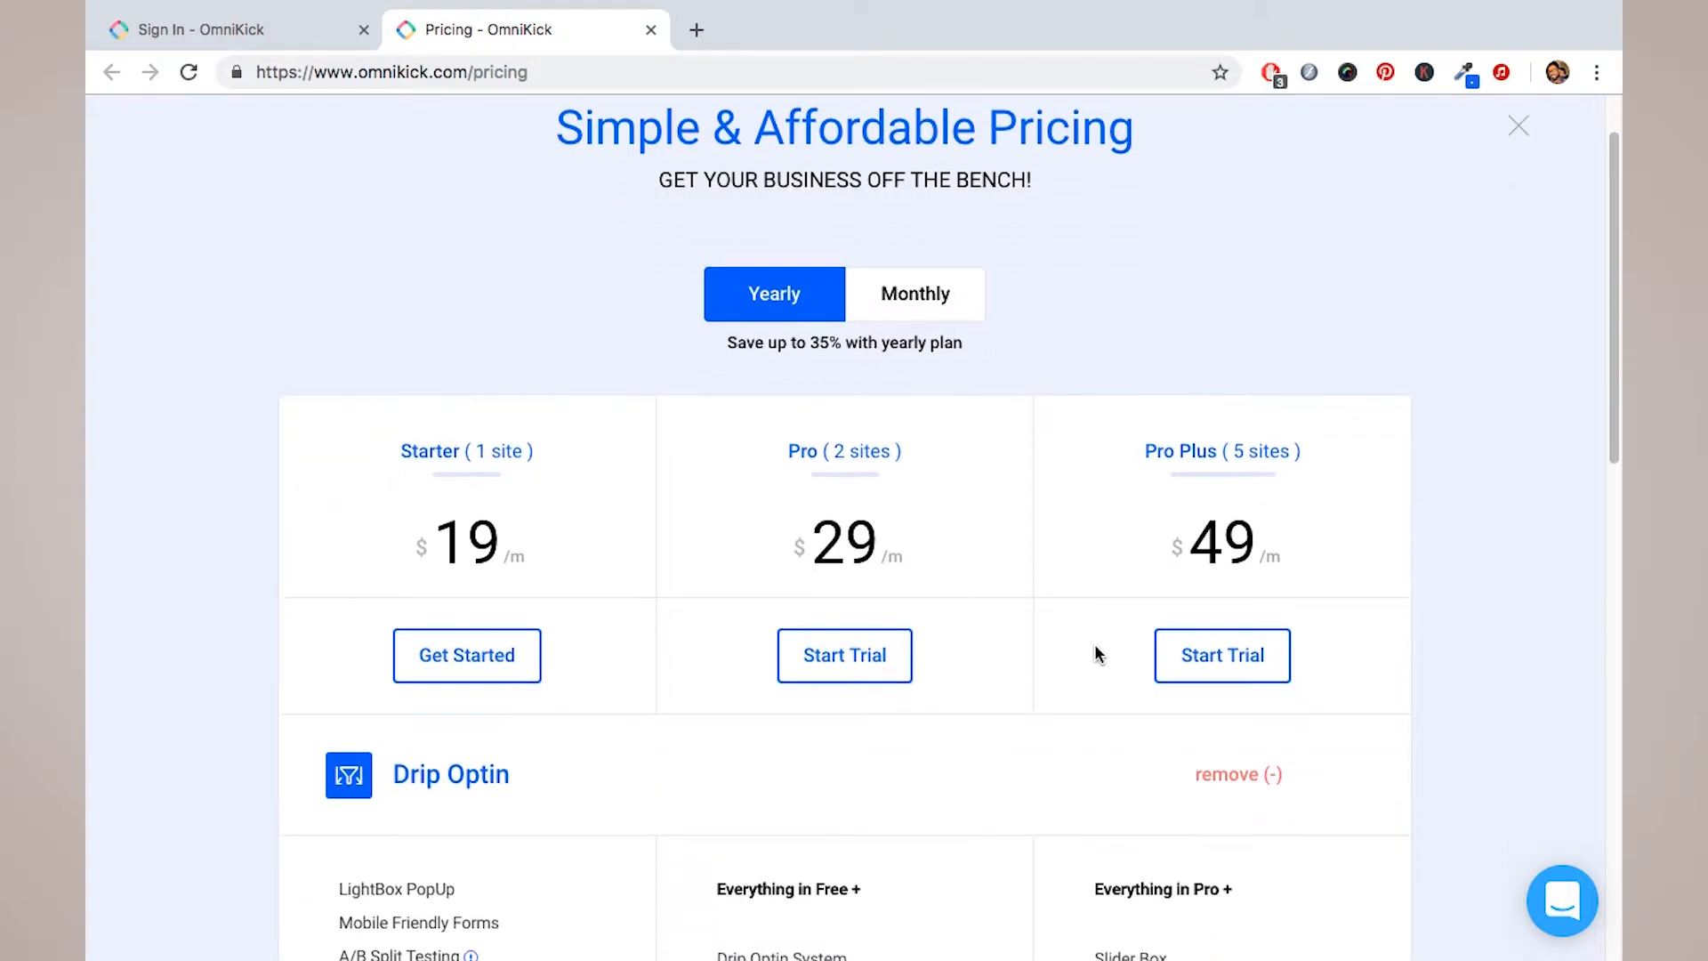
scroll(1096, 647, "down", 3)
left_click(1223, 711)
scroll(1221, 721, "up", 5)
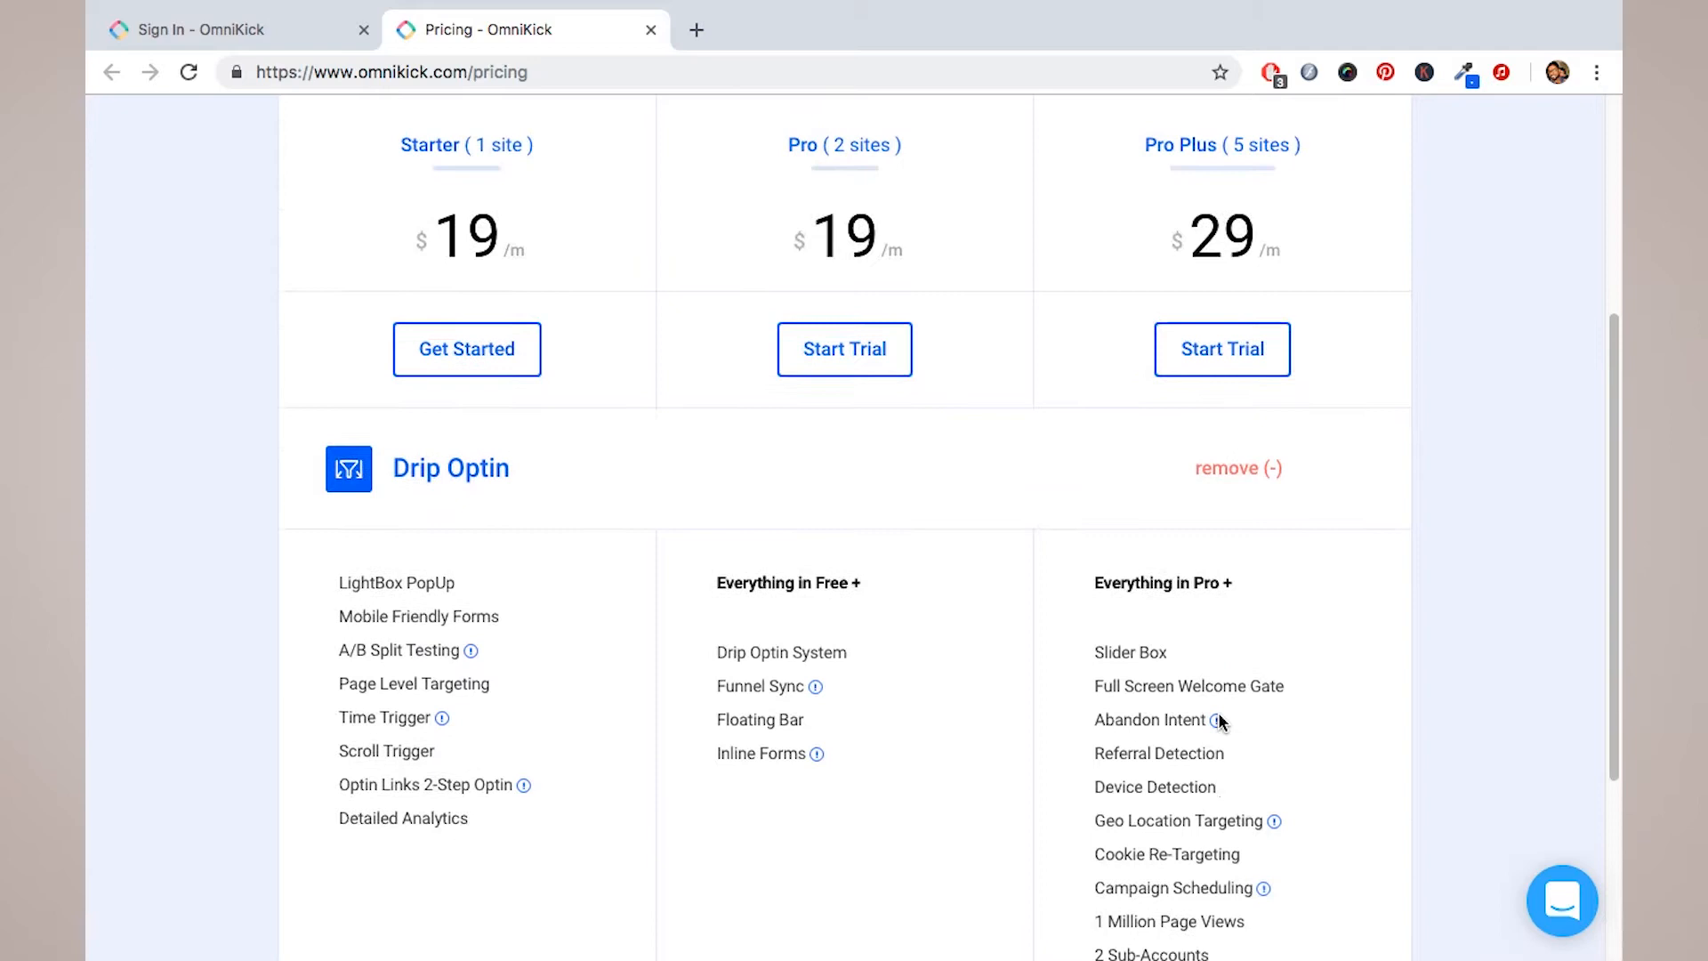
scroll(1086, 598, "up", 2)
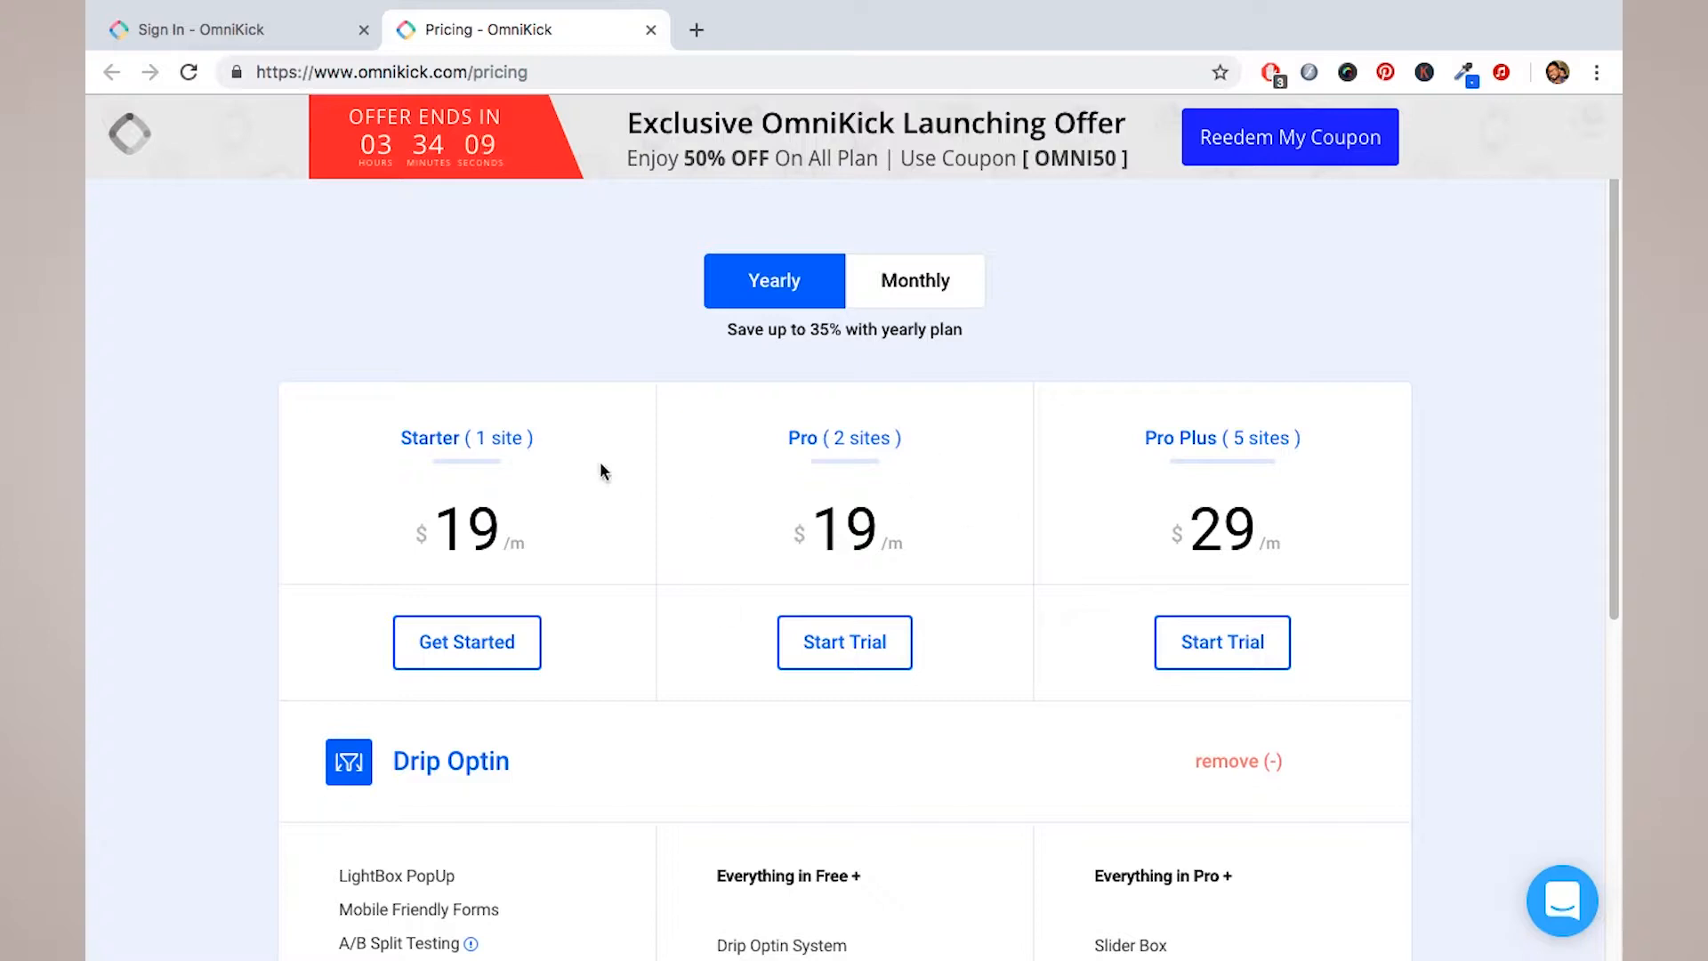
Step: Start the Pro Plus free trial from the pricing page
scroll(1046, 521, "down", 1)
scroll(1046, 522, "down", 1)
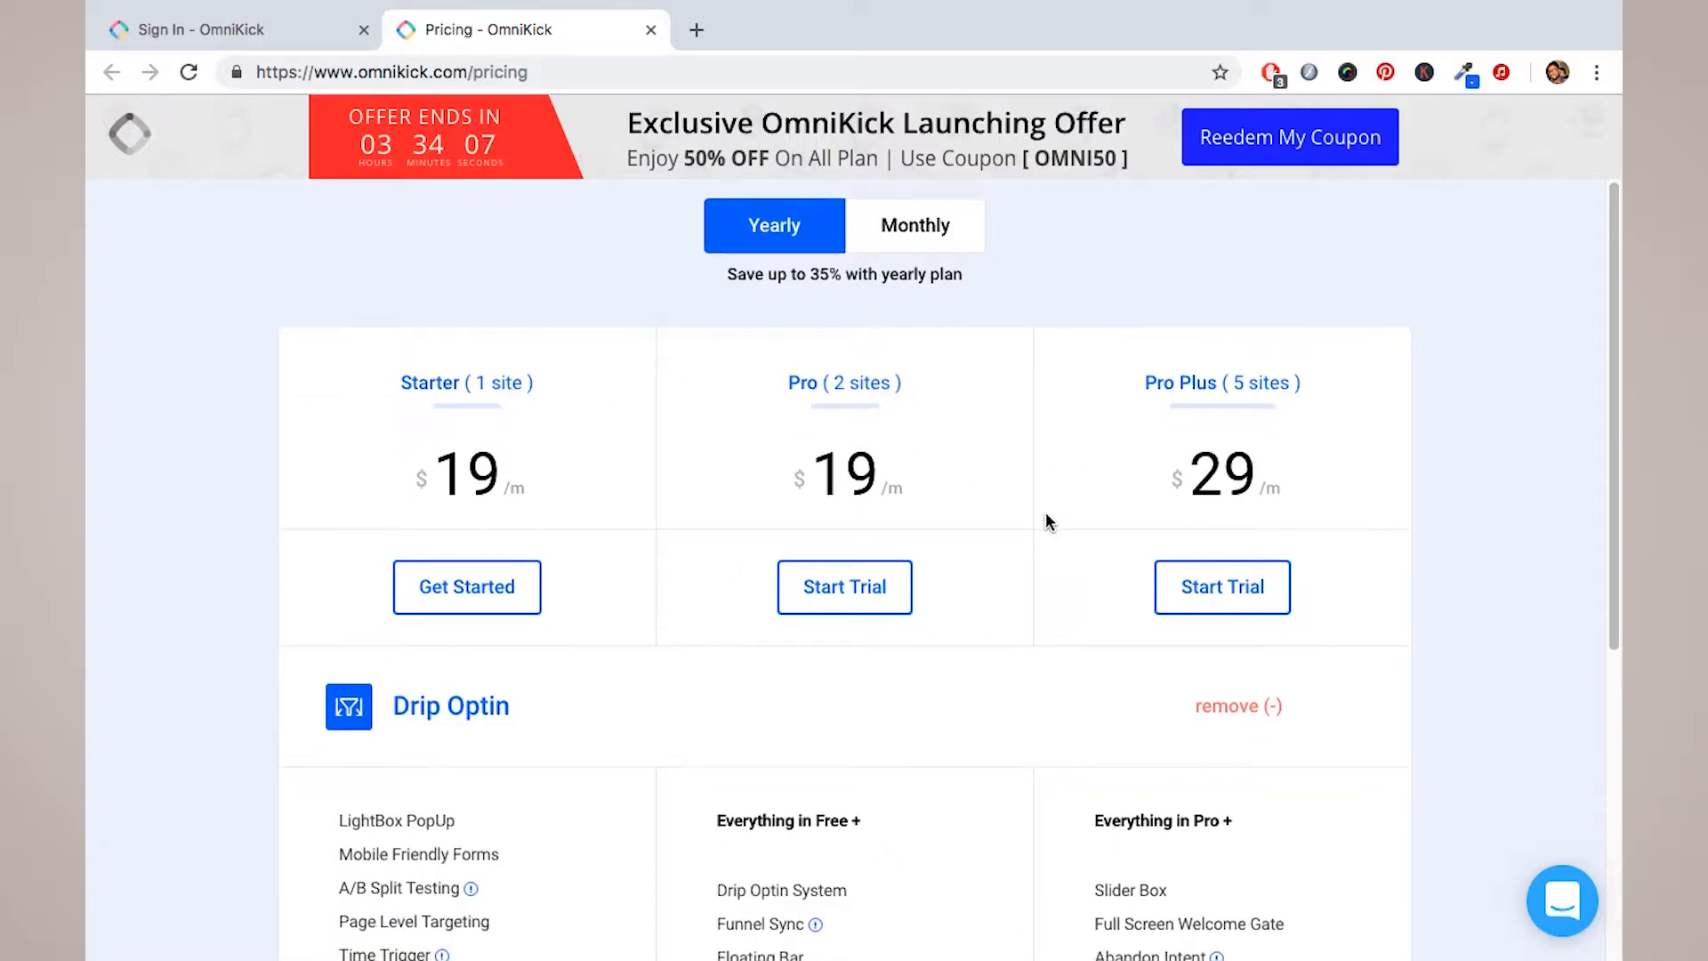
scroll(573, 514, "down", 1)
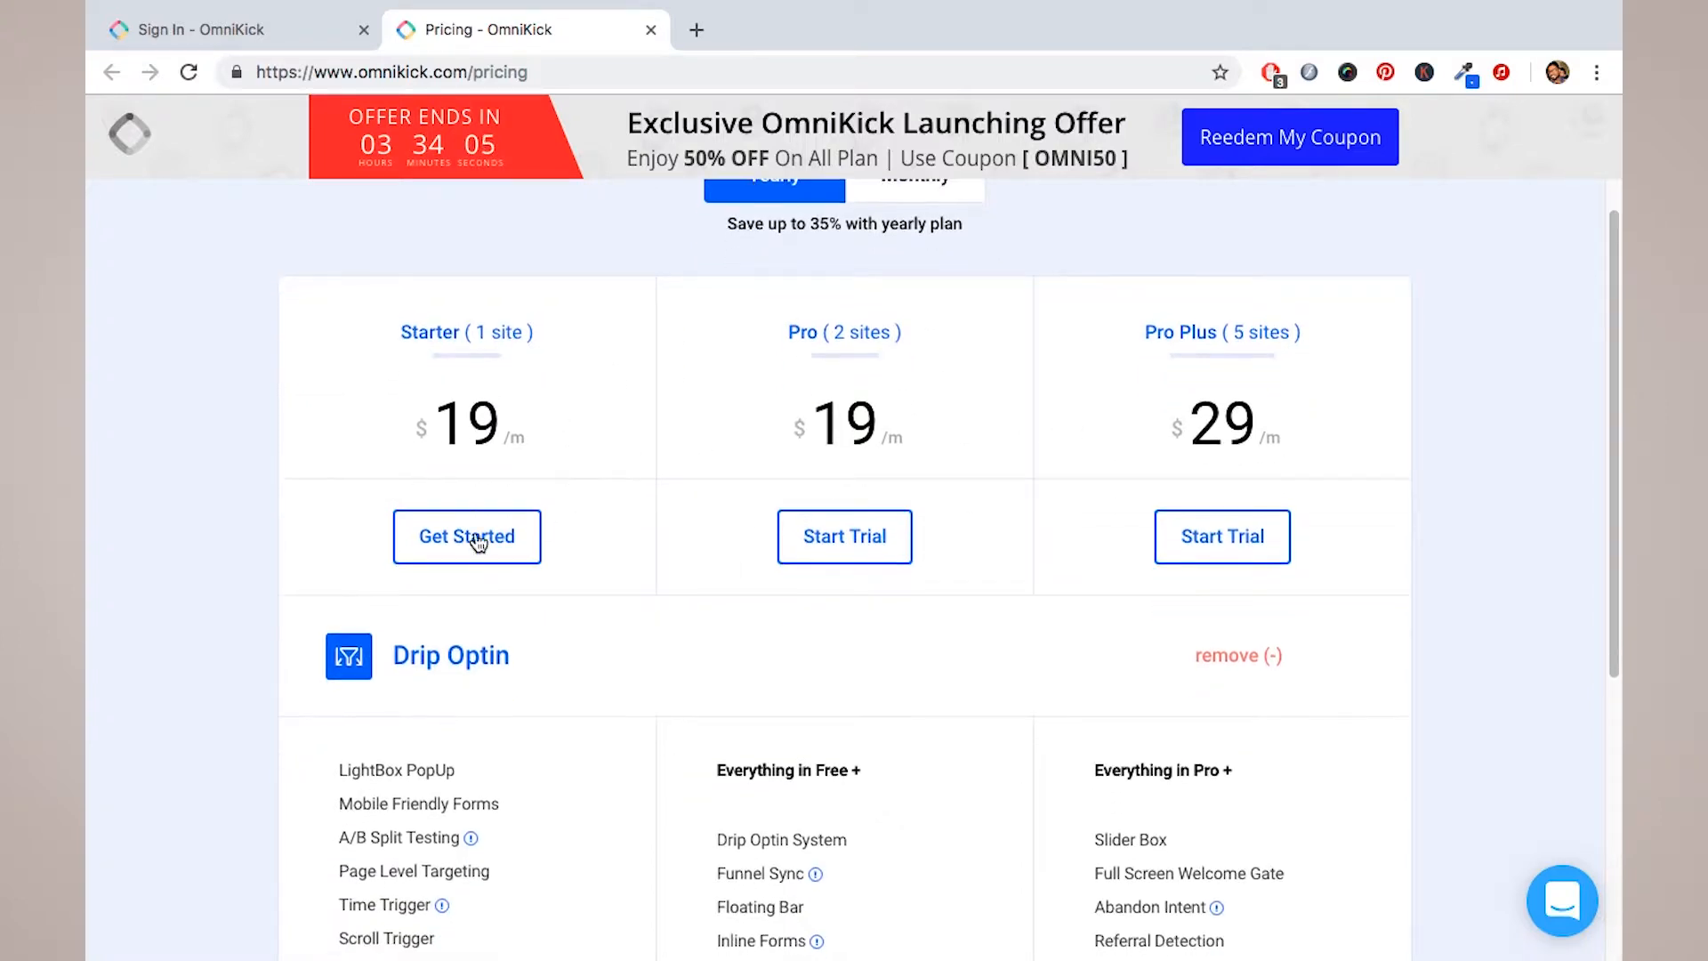
scroll(534, 532, "up", 2)
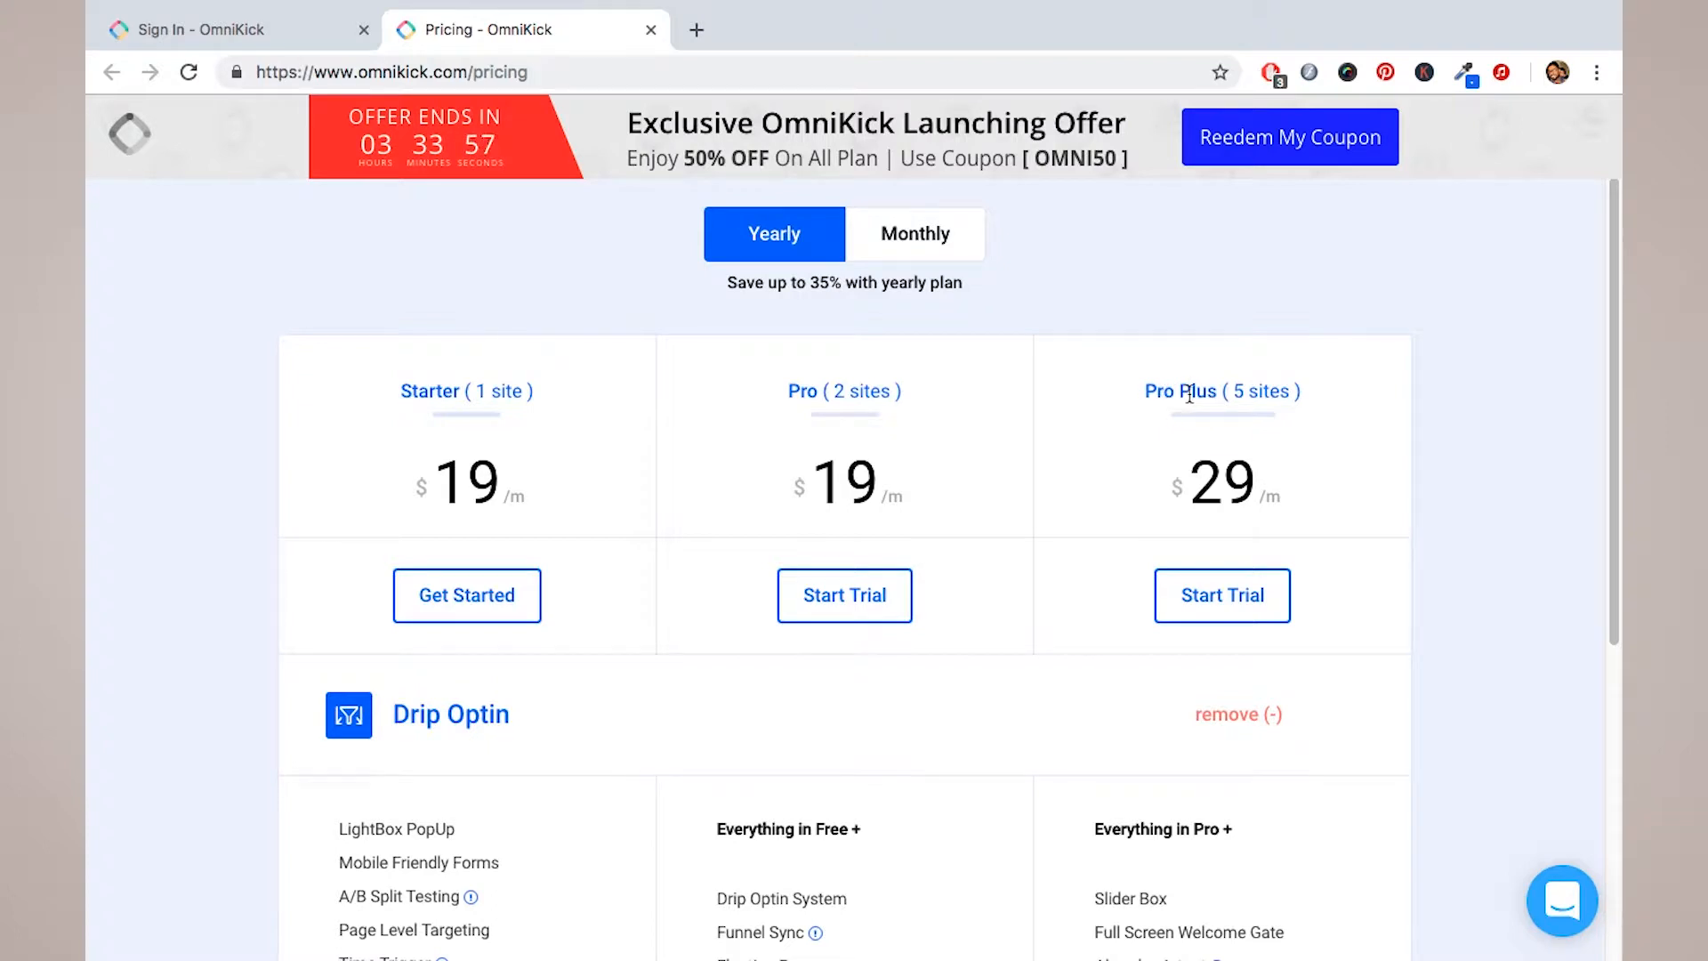
scroll(1164, 459, "down", 1)
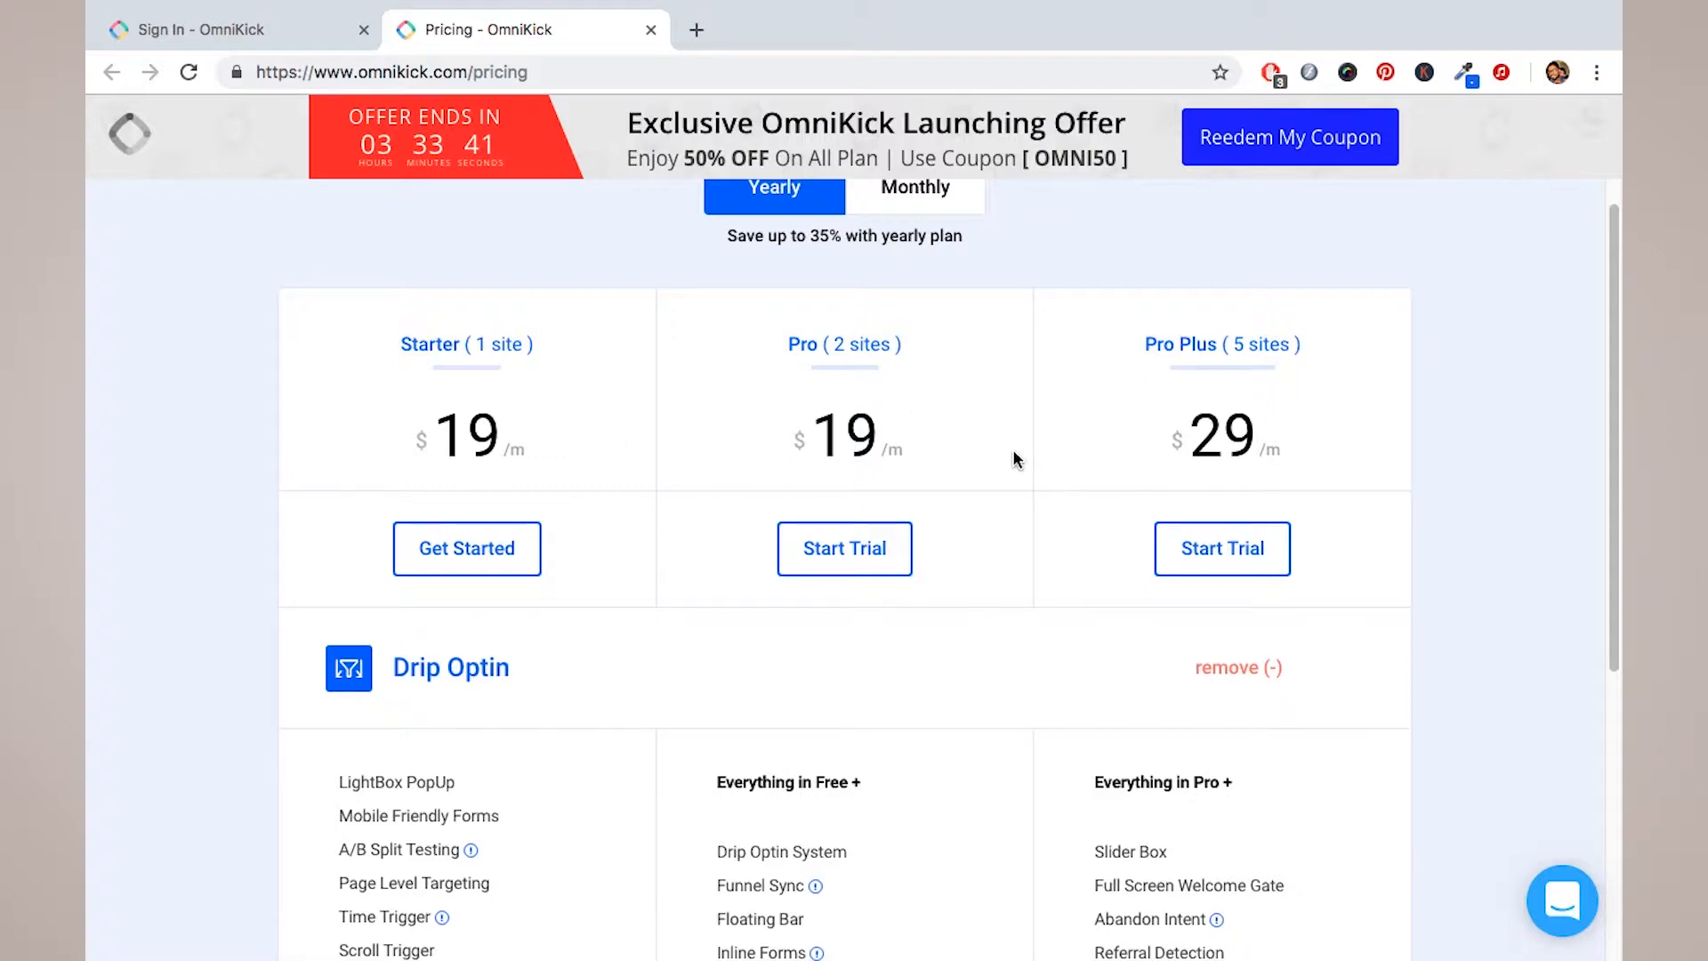
scroll(1014, 455, "down", 5)
scroll(1011, 450, "up", 3)
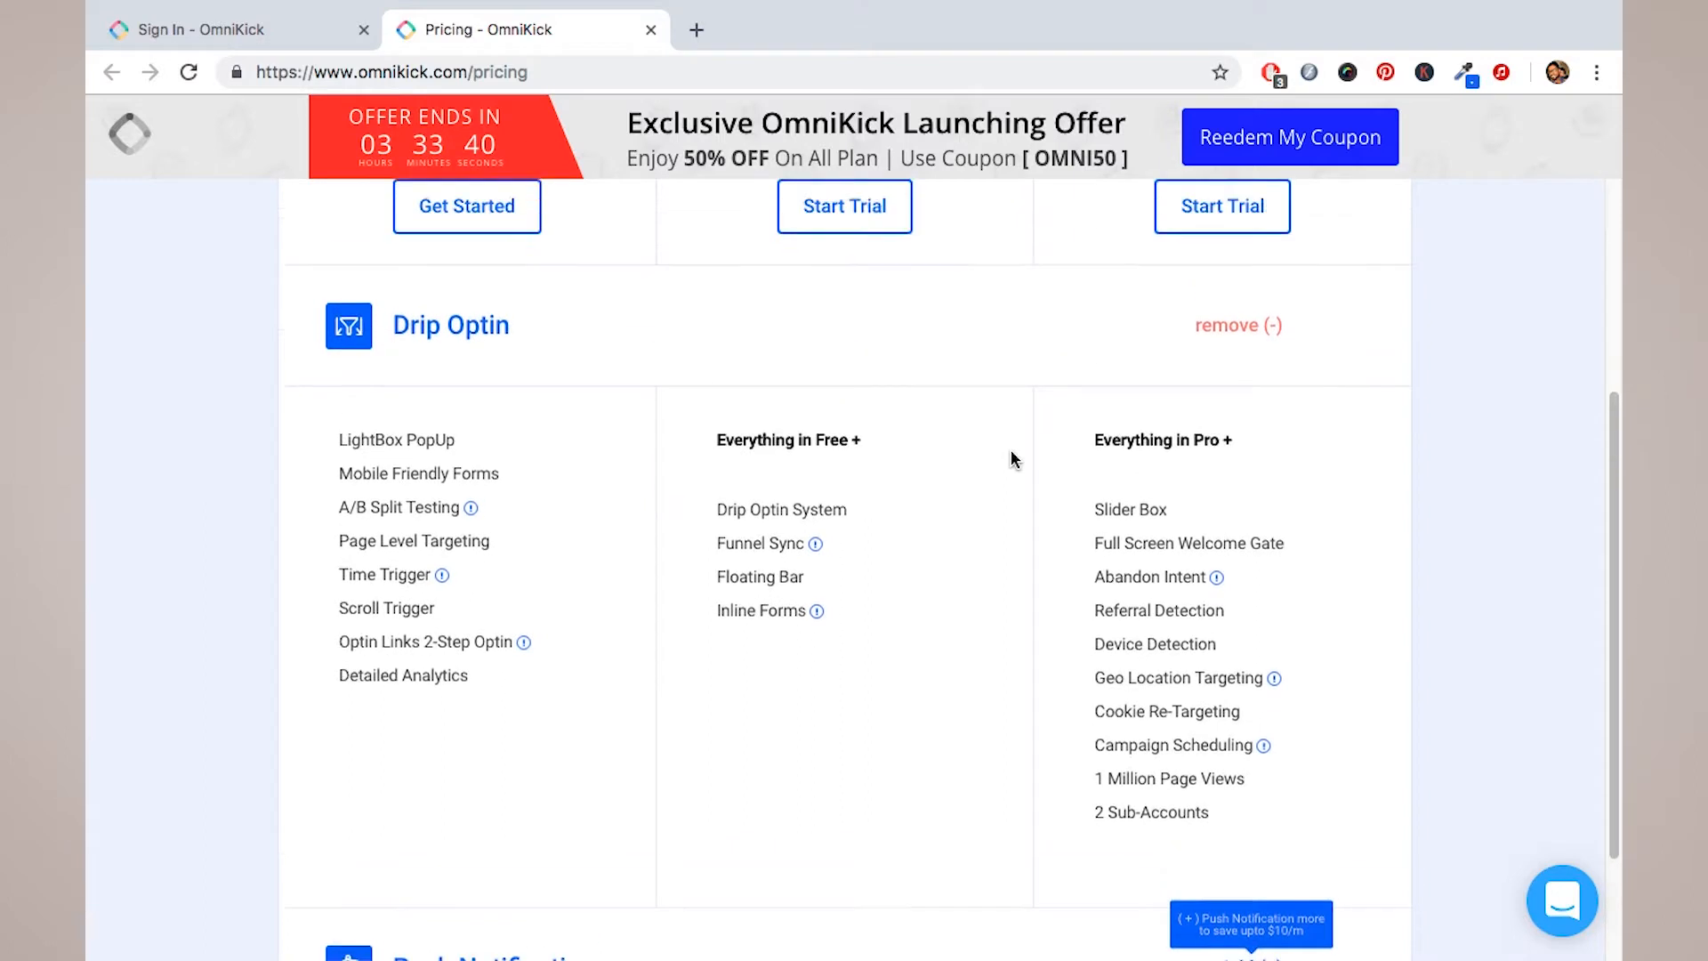
scroll(831, 521, "up", 2)
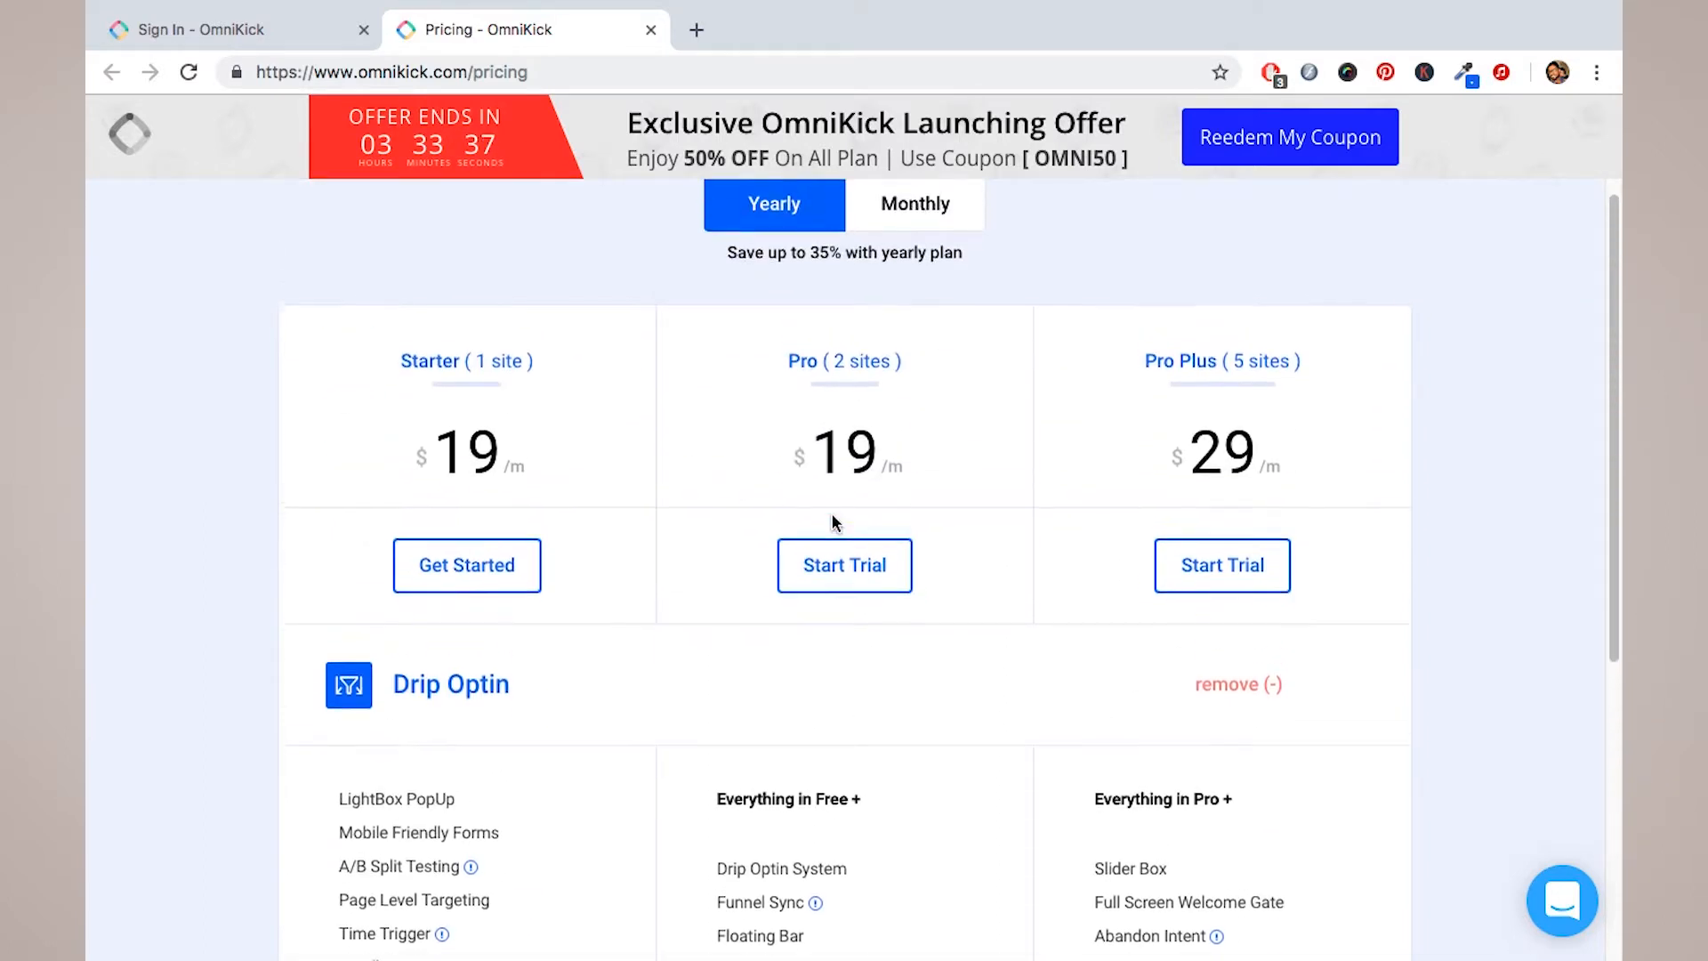
scroll(903, 491, "down", 1)
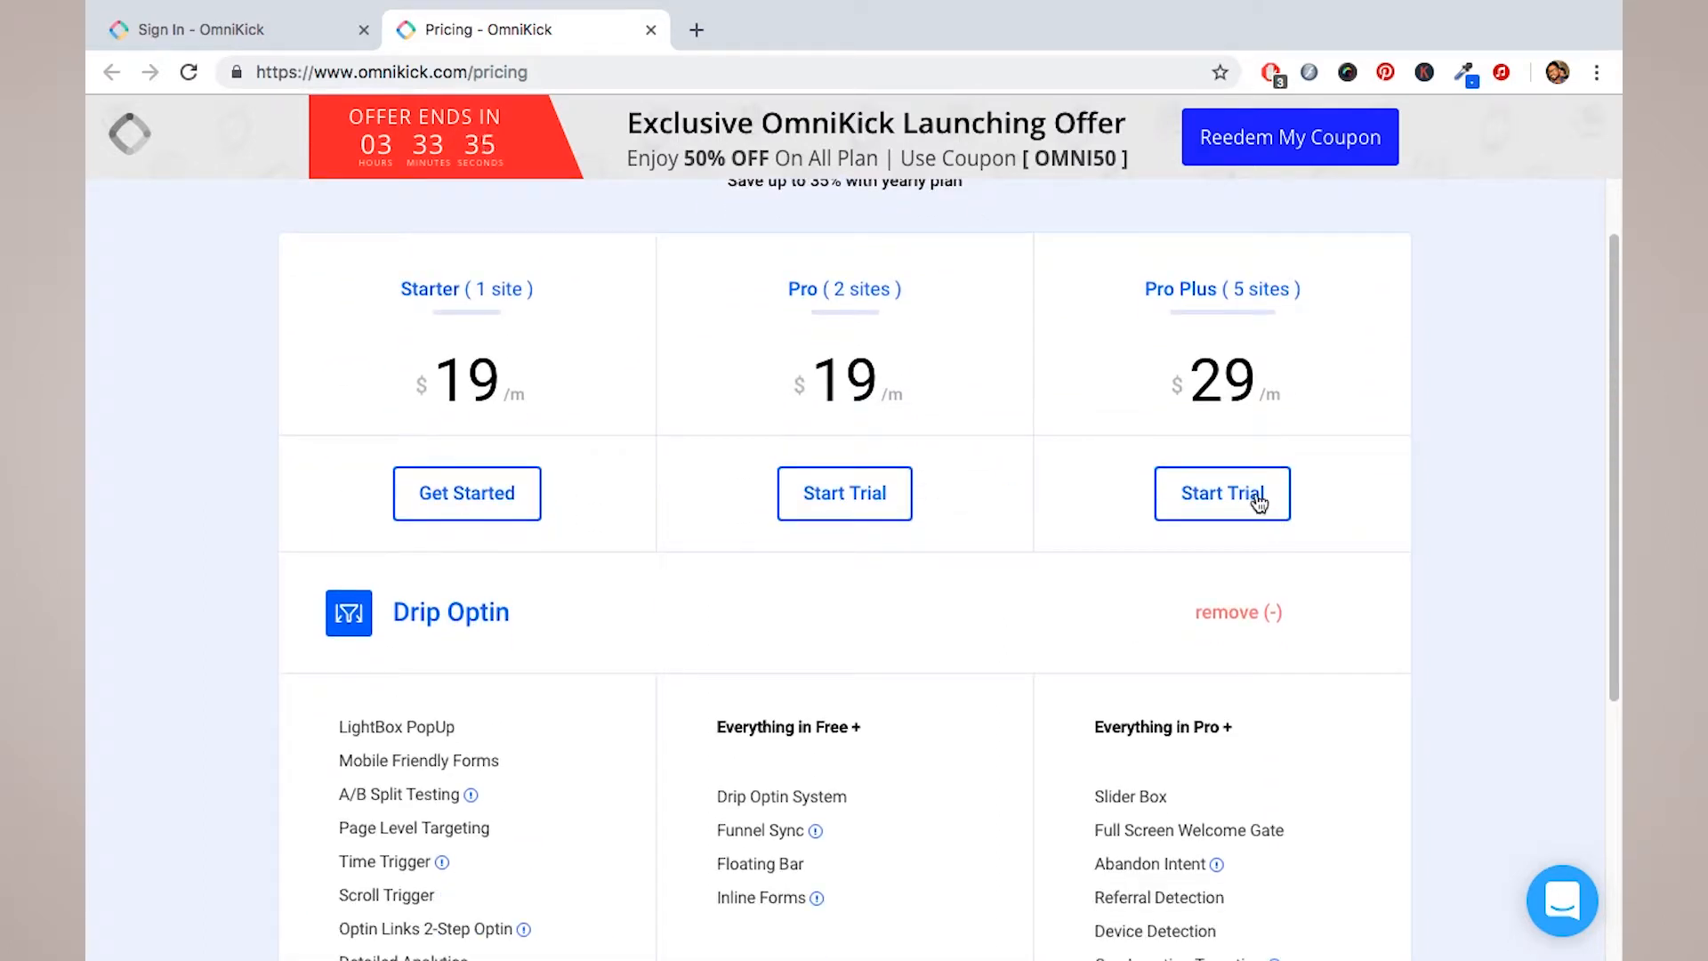
left_click(1233, 514)
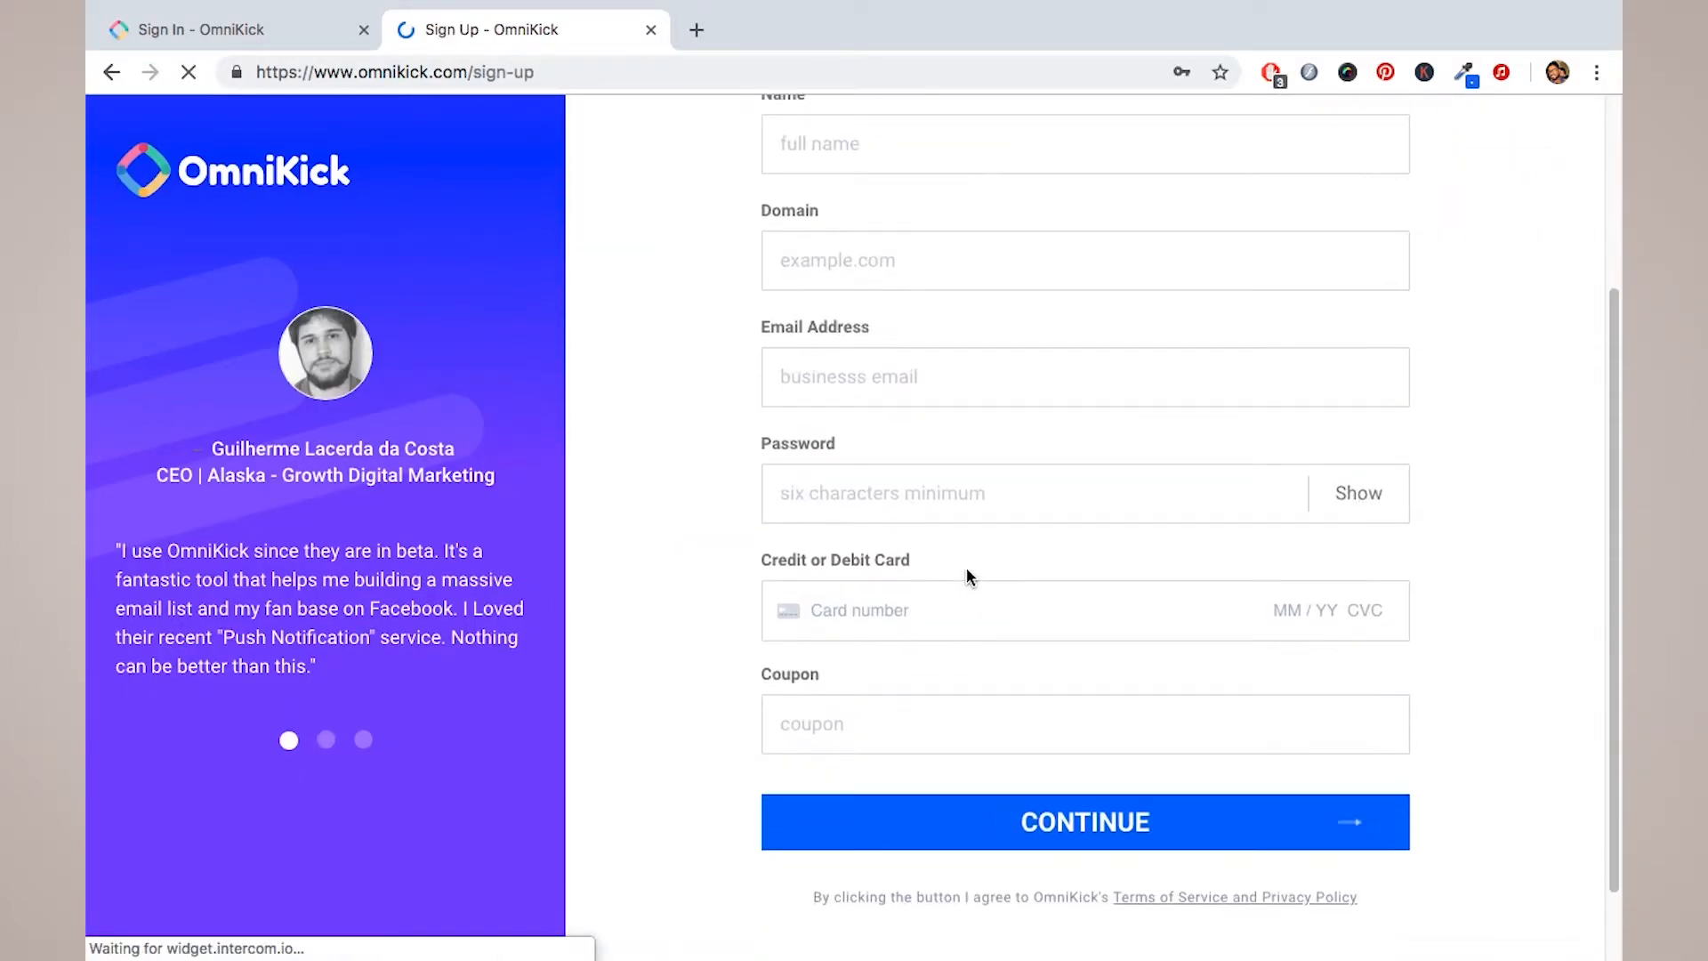
Step: Scroll through the empty sign-up form fields and the OMNI50 launch-offer banner
scroll(967, 568, "down", 3)
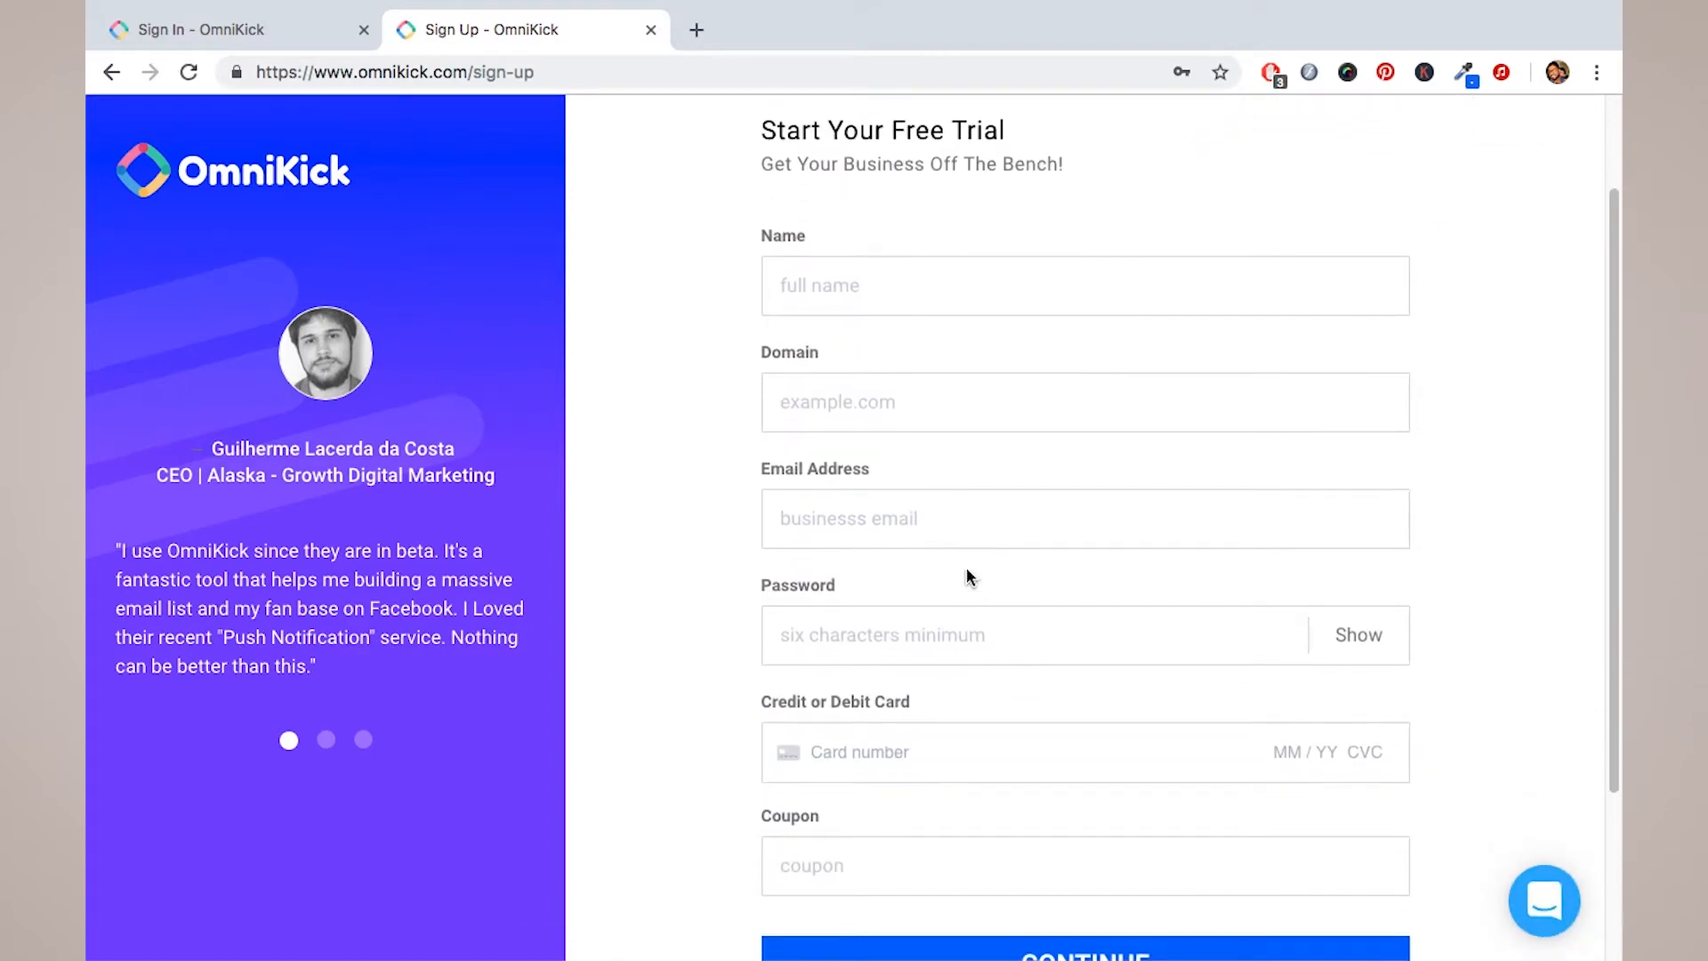
scroll(967, 567, "up", 3)
scroll(966, 568, "down", 2)
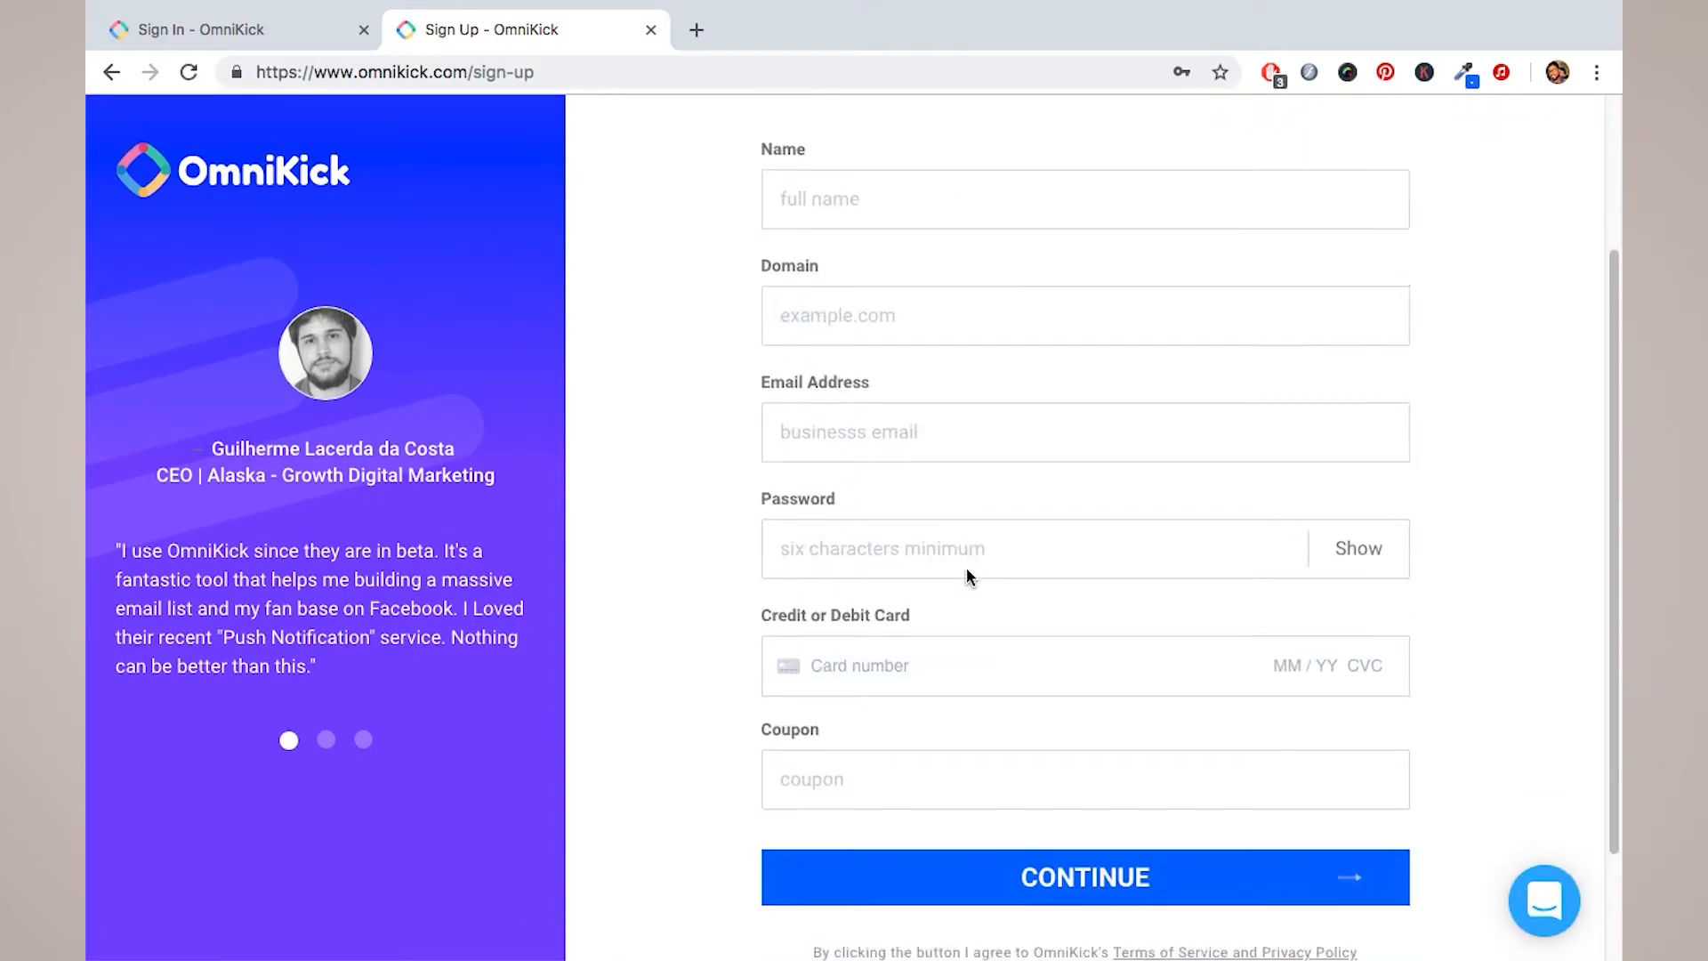
scroll(966, 568, "up", 1)
scroll(966, 568, "down", 1)
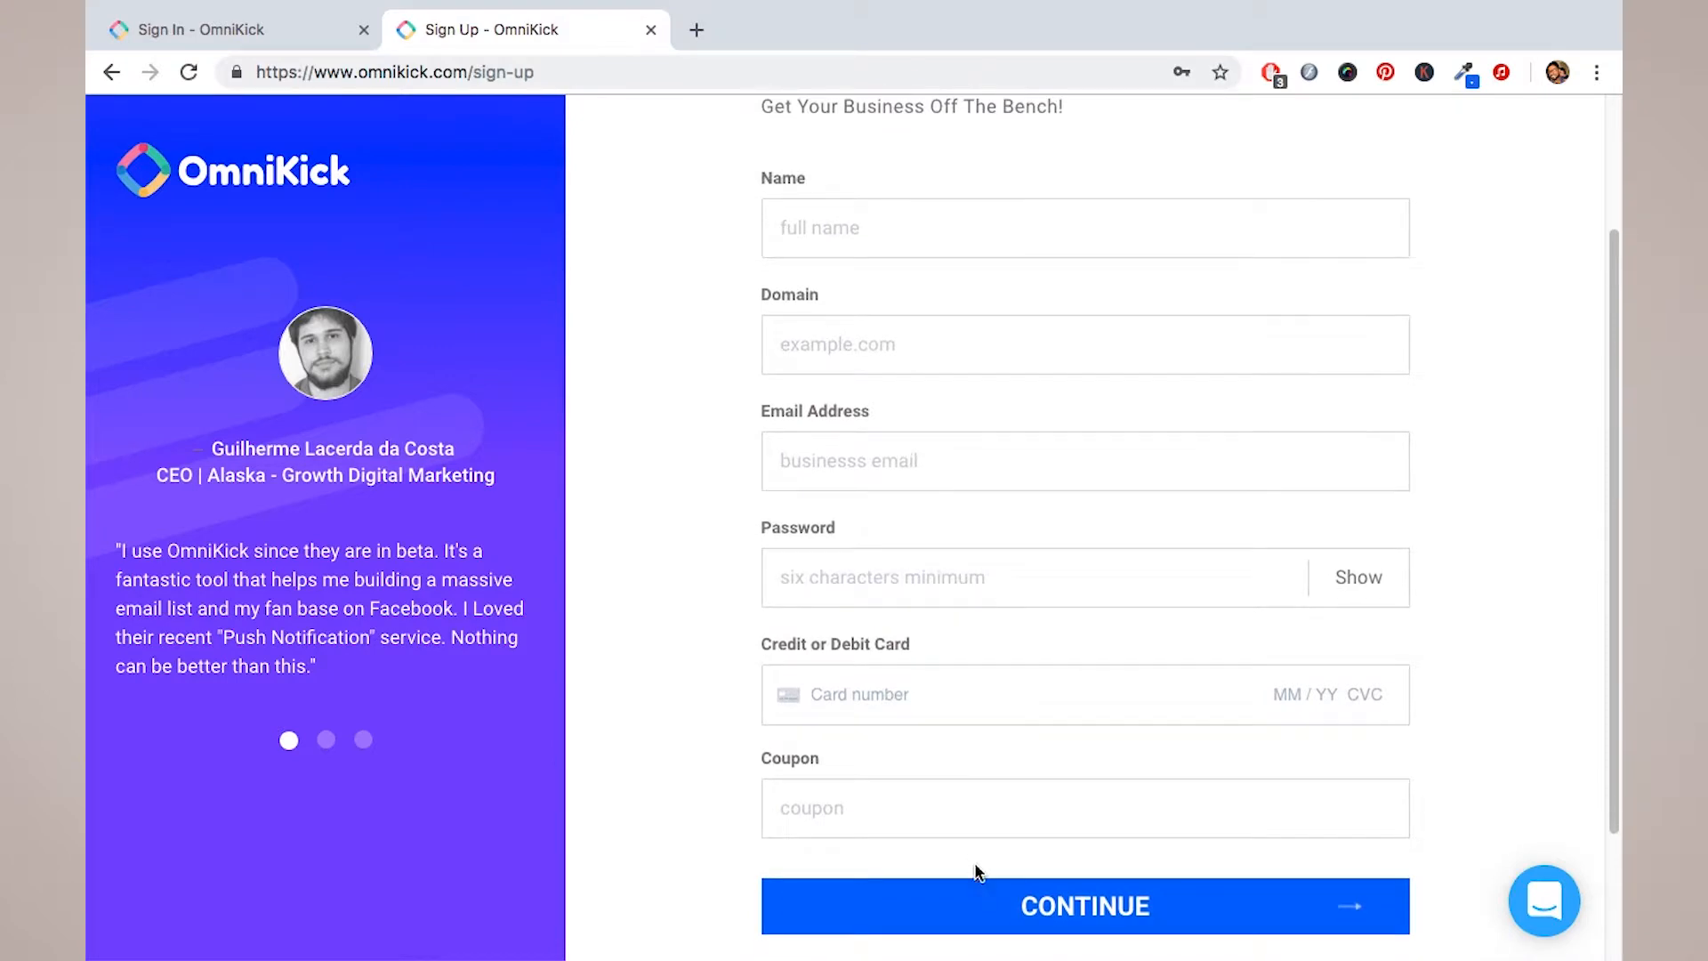
scroll(1000, 908, "up", 2)
scroll(998, 750, "up", 1)
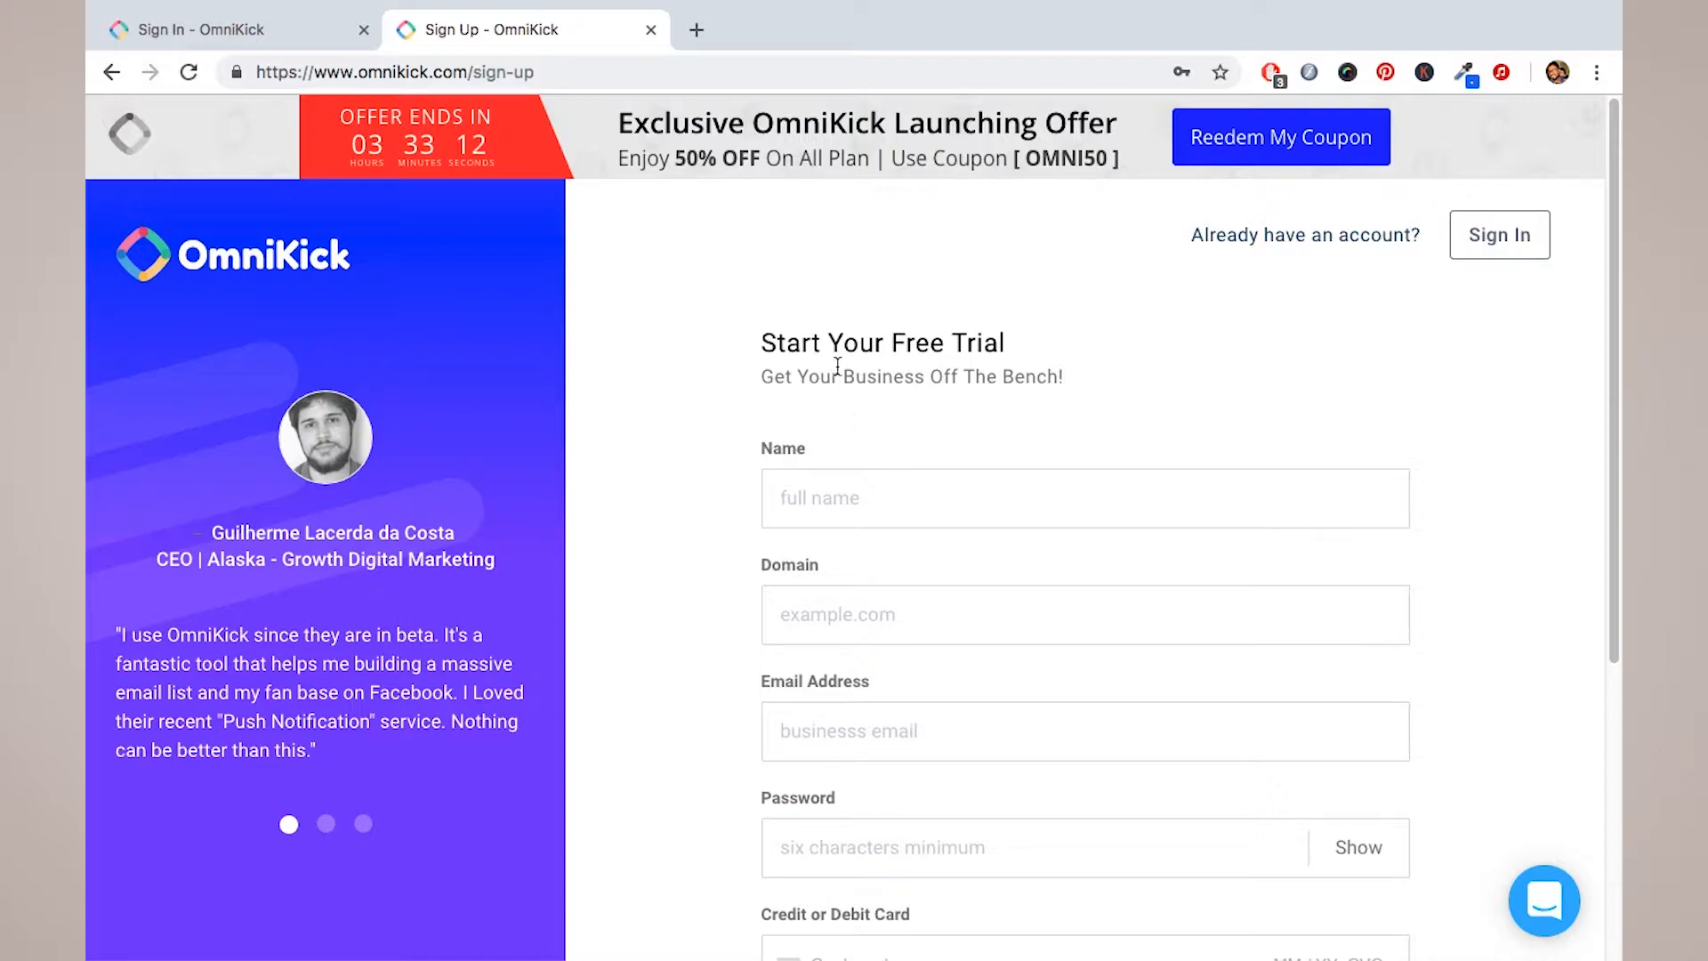
Step: Close the sign-up tab and fill in the saved account email on the Sign In form
left_click(651, 31)
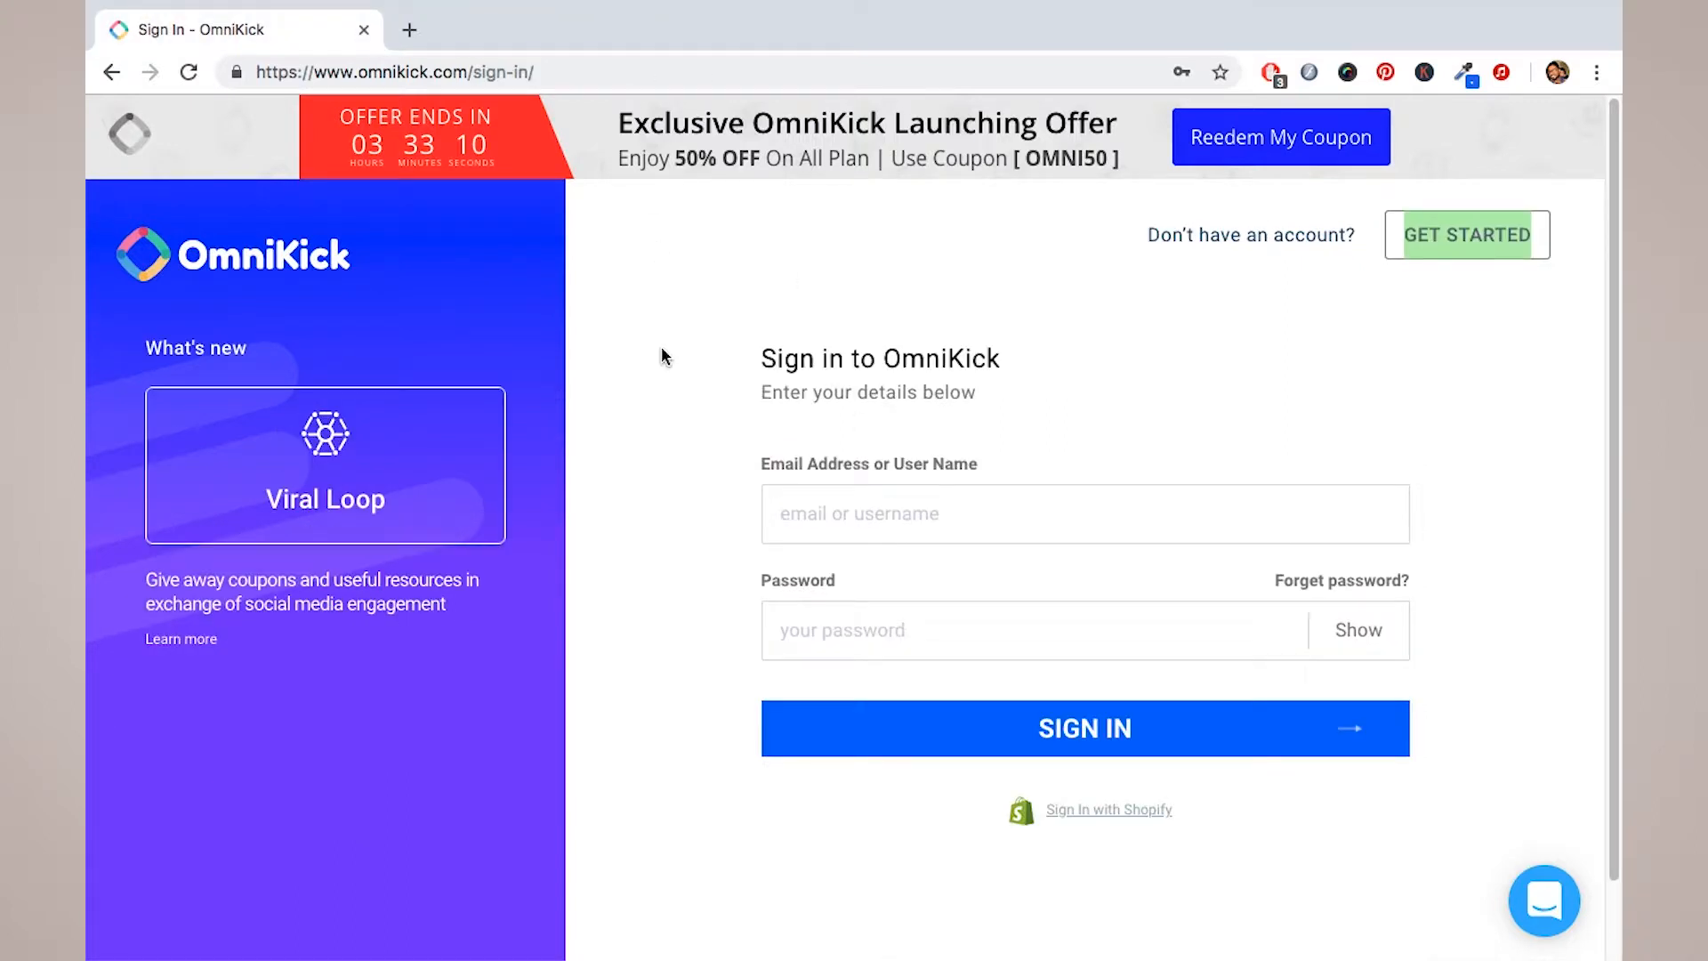
left_click(926, 518)
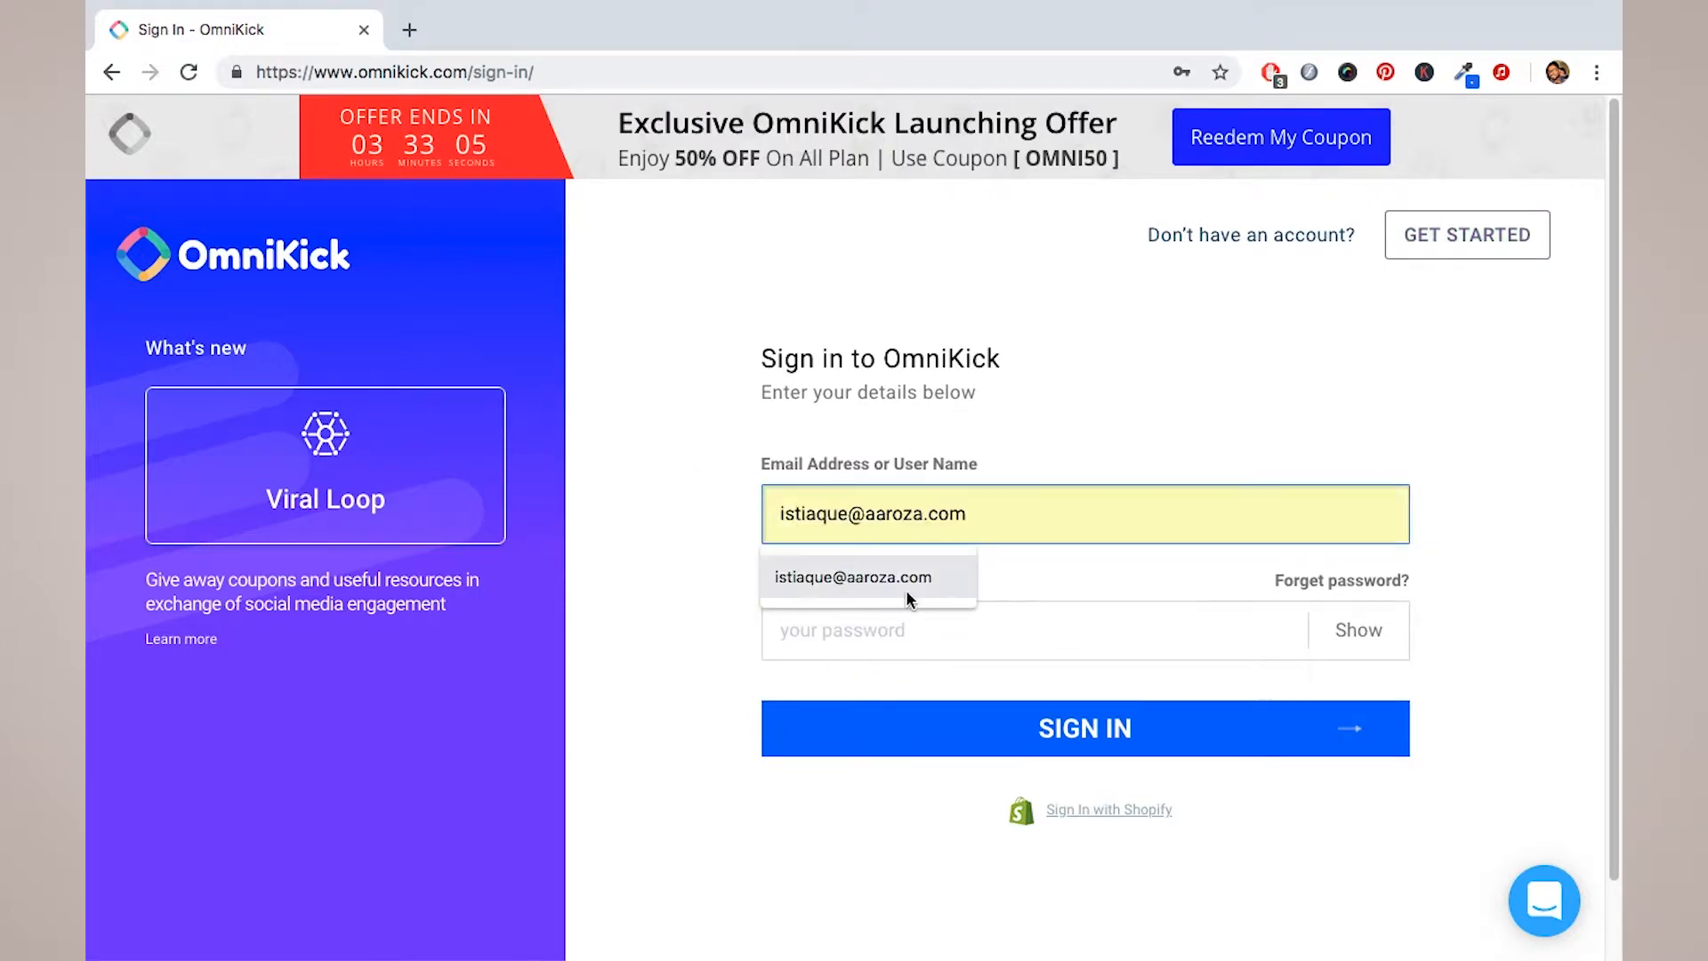
left_click(905, 589)
Step: Enter the account password and sign in to OmniKick
left_click(904, 635)
type("a")
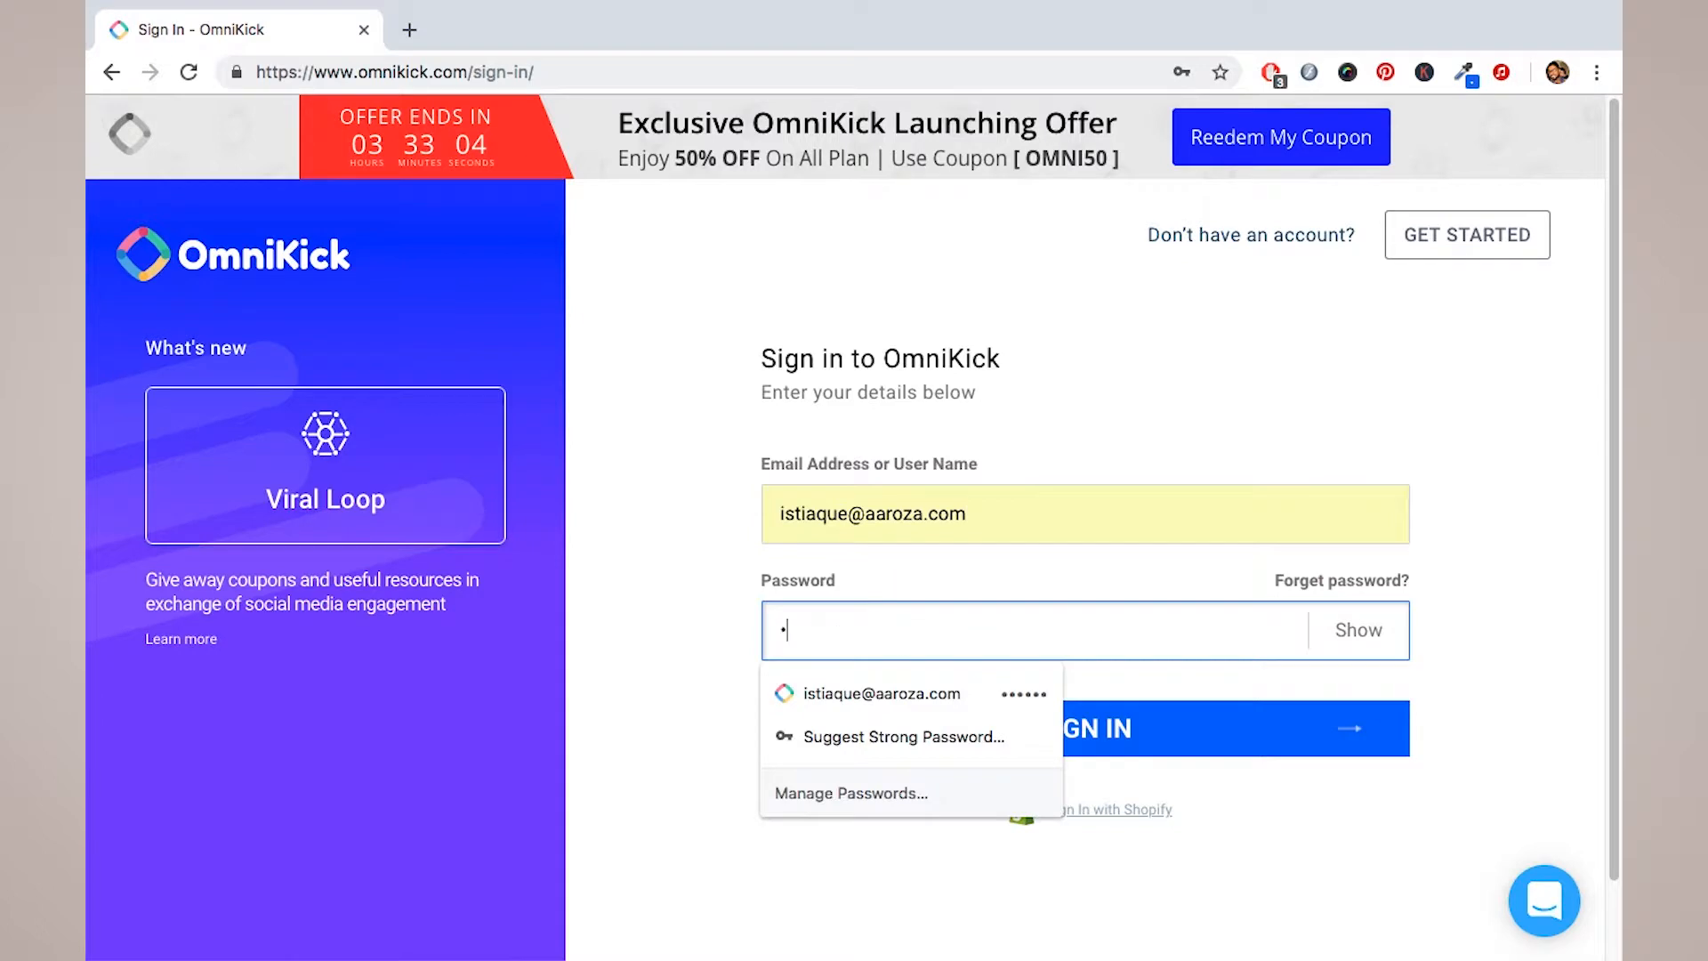
type("aaaaa")
left_click(1189, 681)
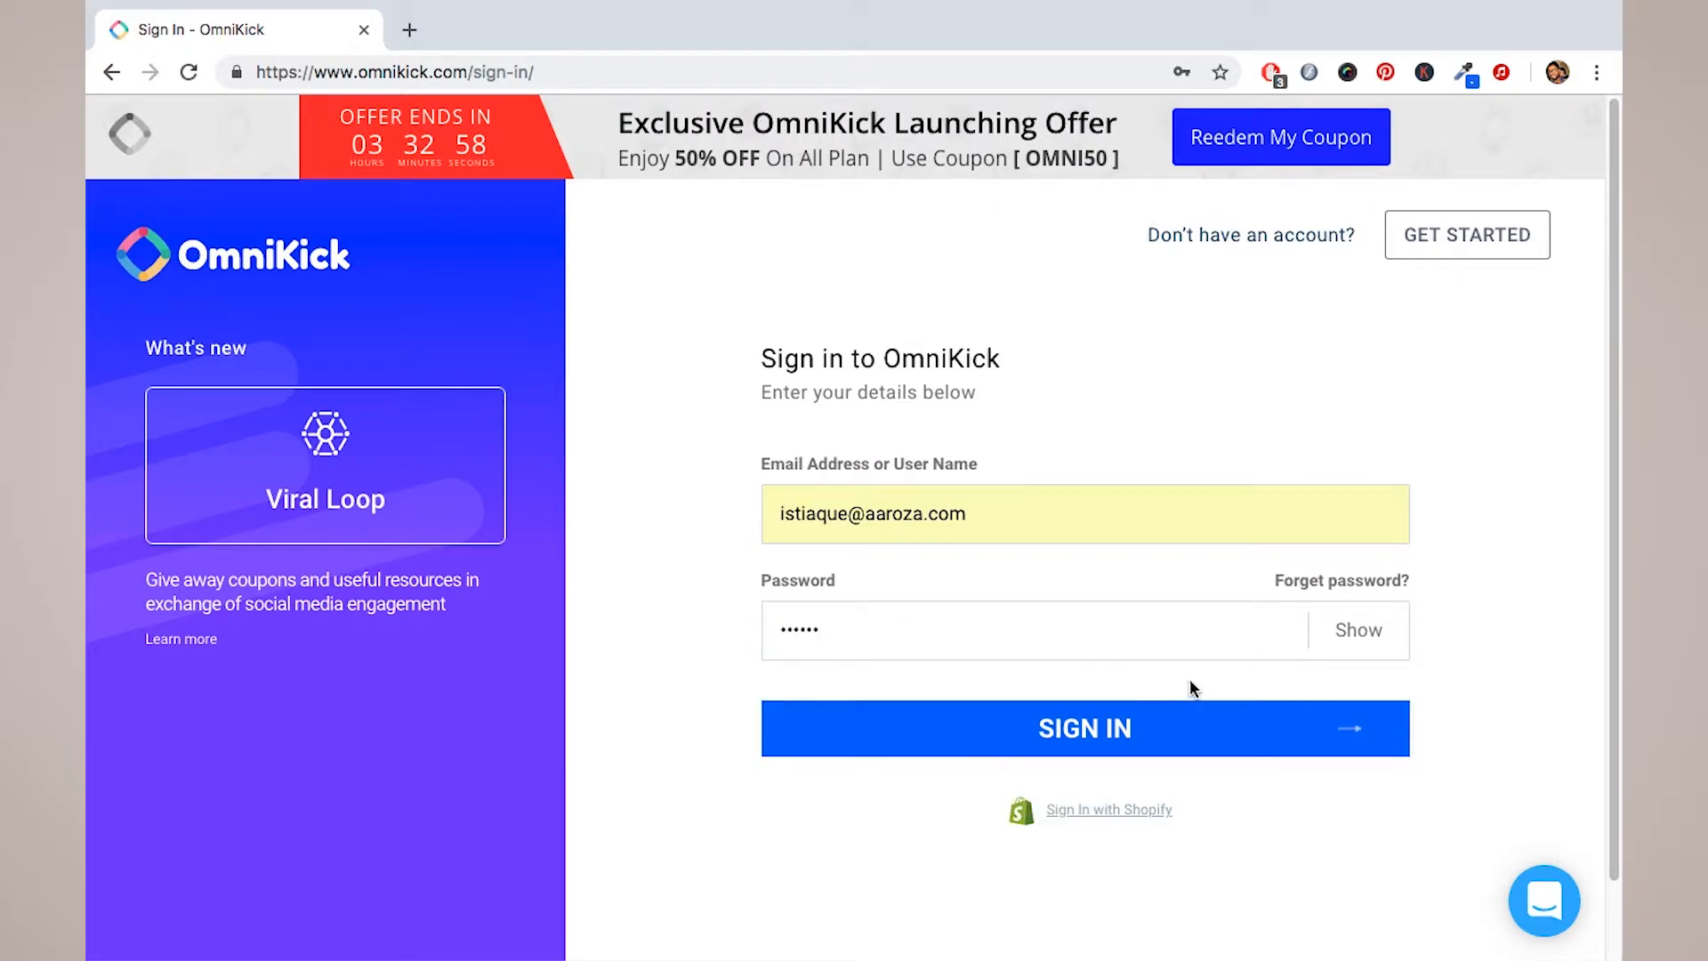
left_click(1151, 731)
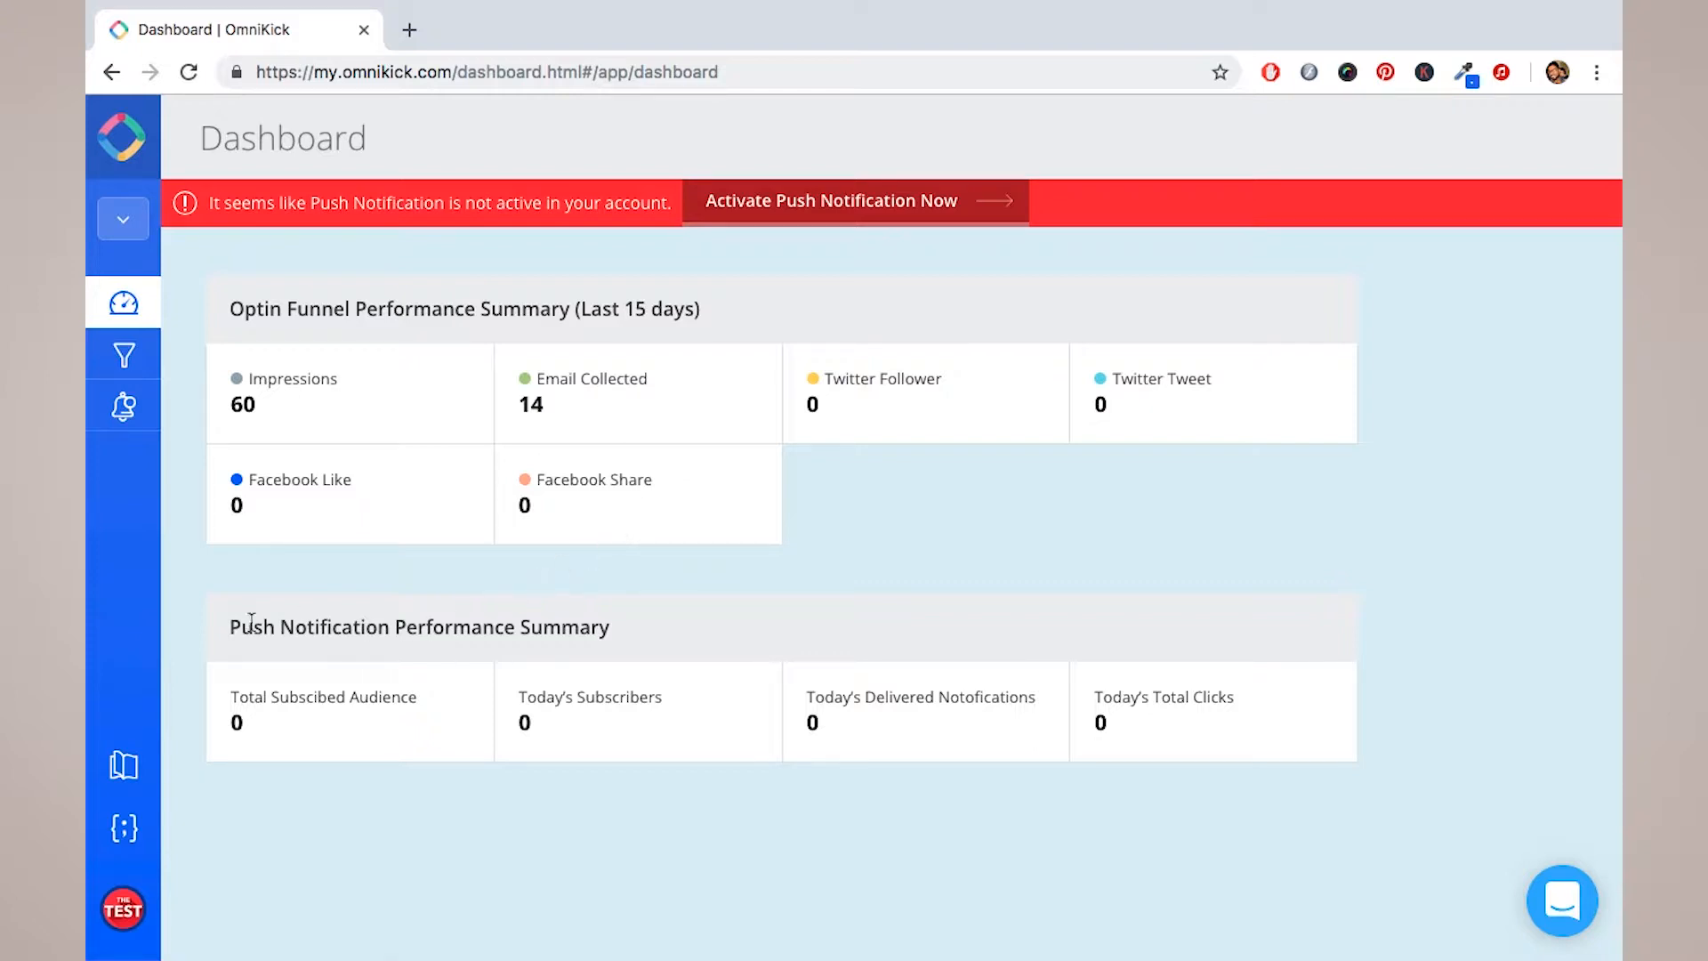
Step: Go from the Dashboard to the empty Optin Funnels section in the sidebar
triple_click(514, 622)
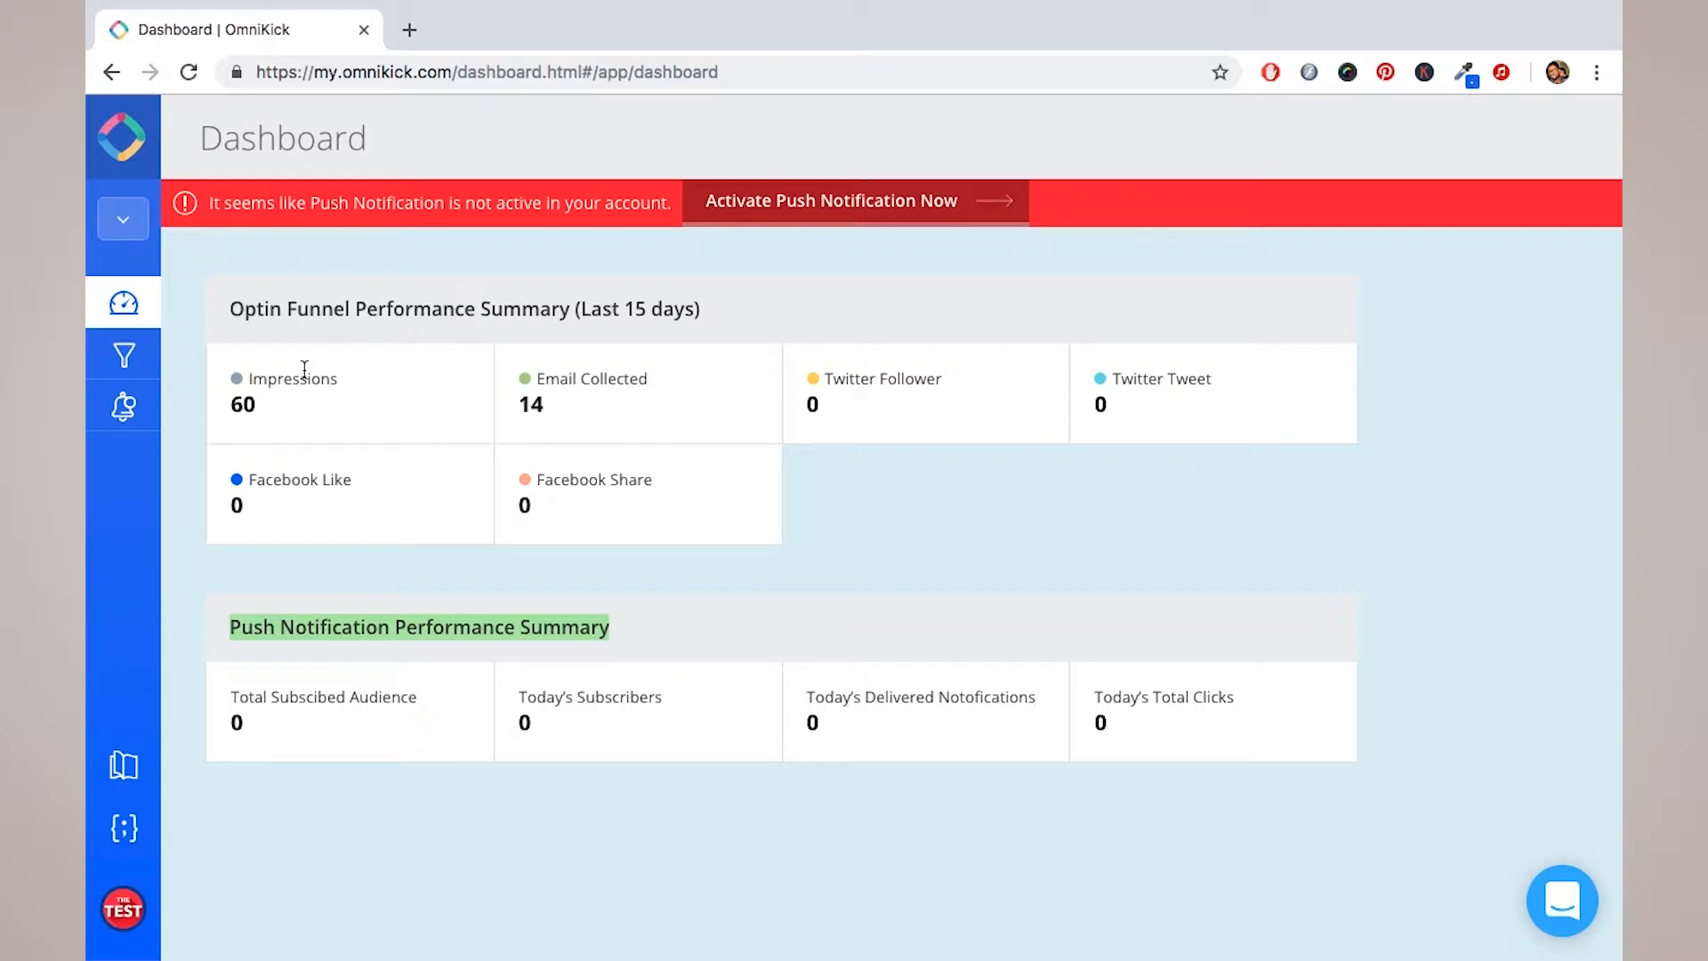
left_click(124, 360)
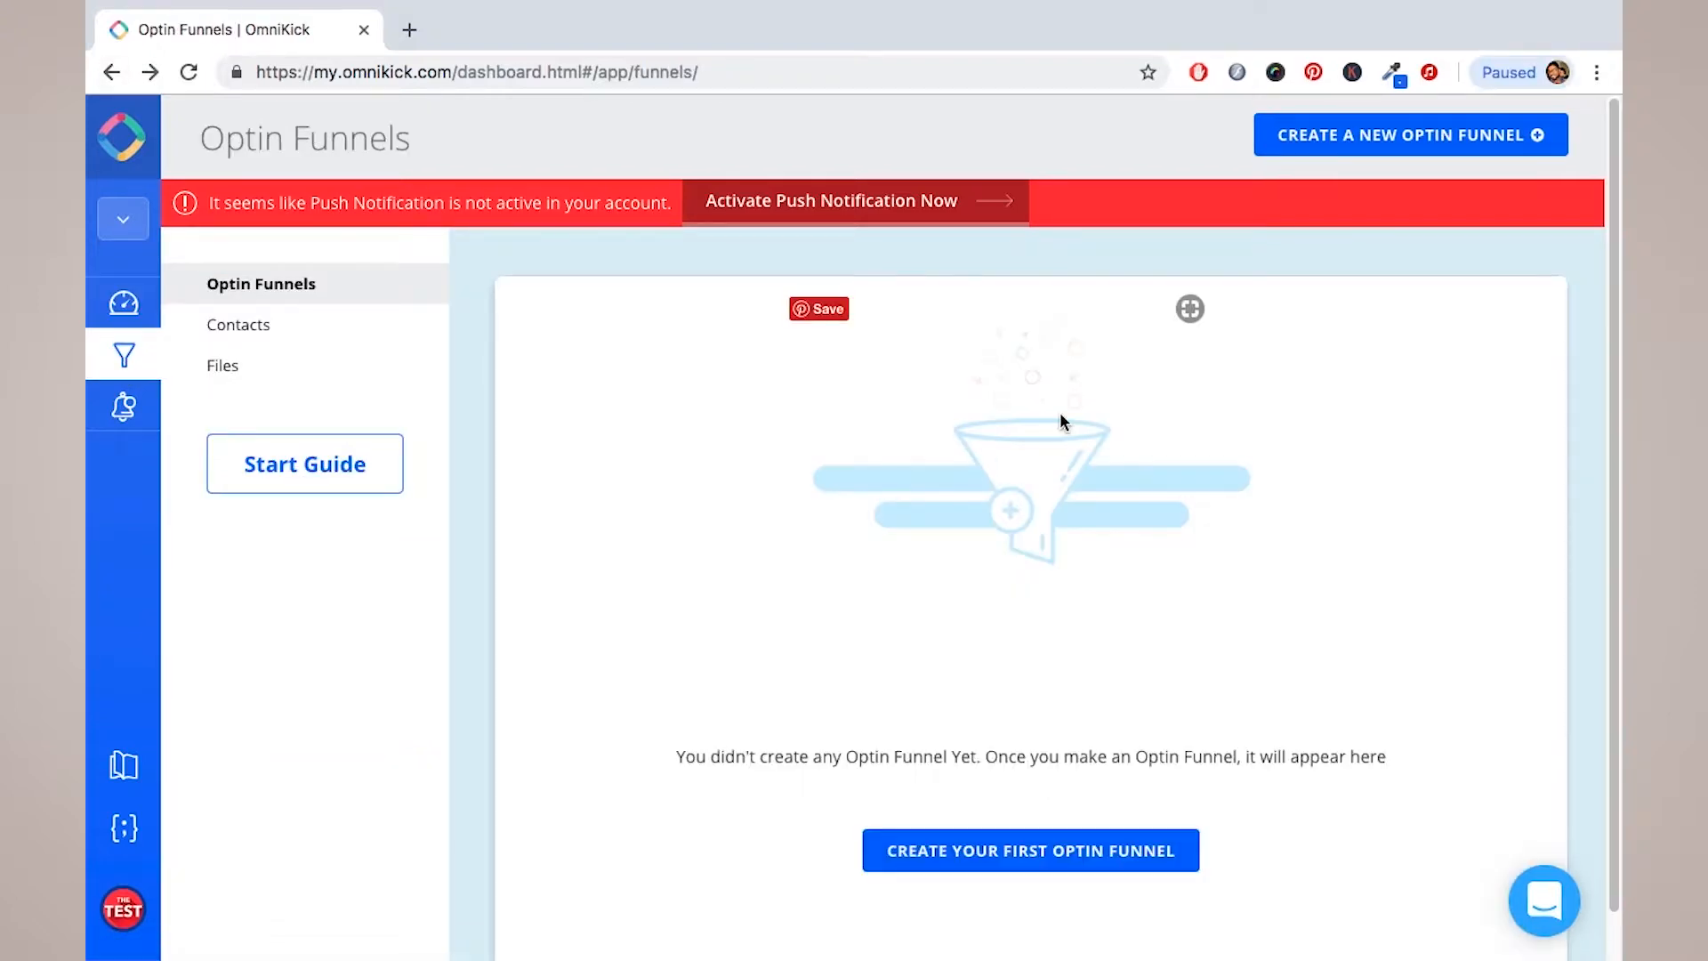
Step: Start a new optin funnel and pick the PopUp Optin Box type after previewing the others
left_click(1344, 148)
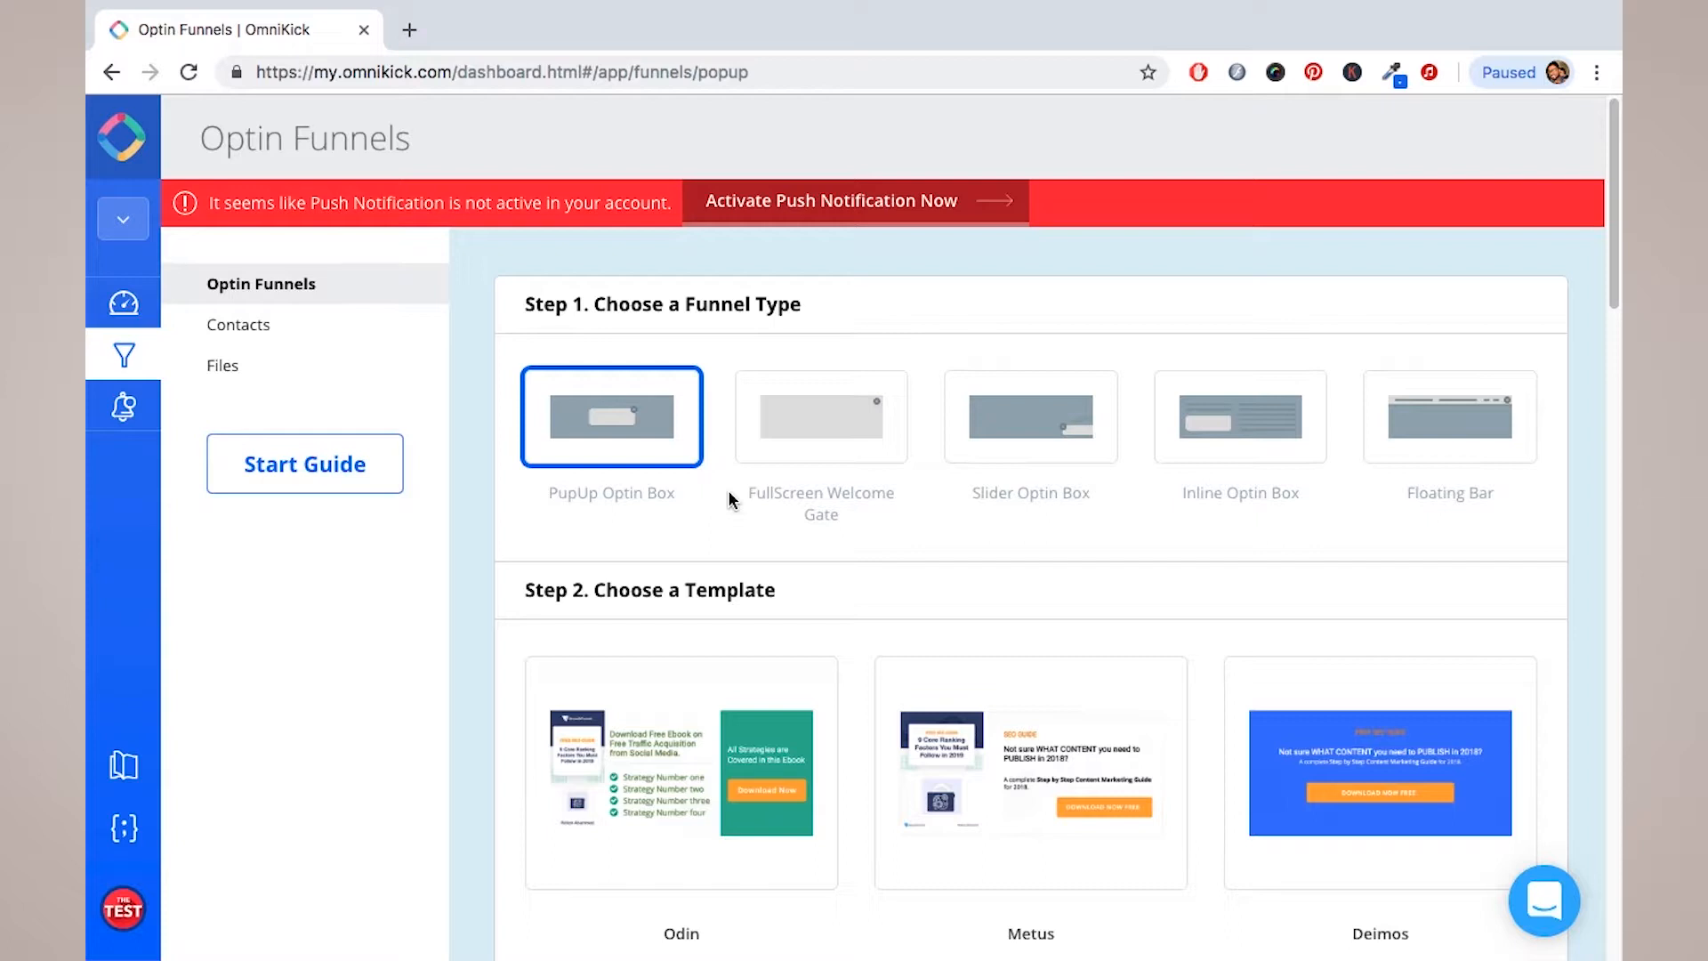
left_click(822, 446)
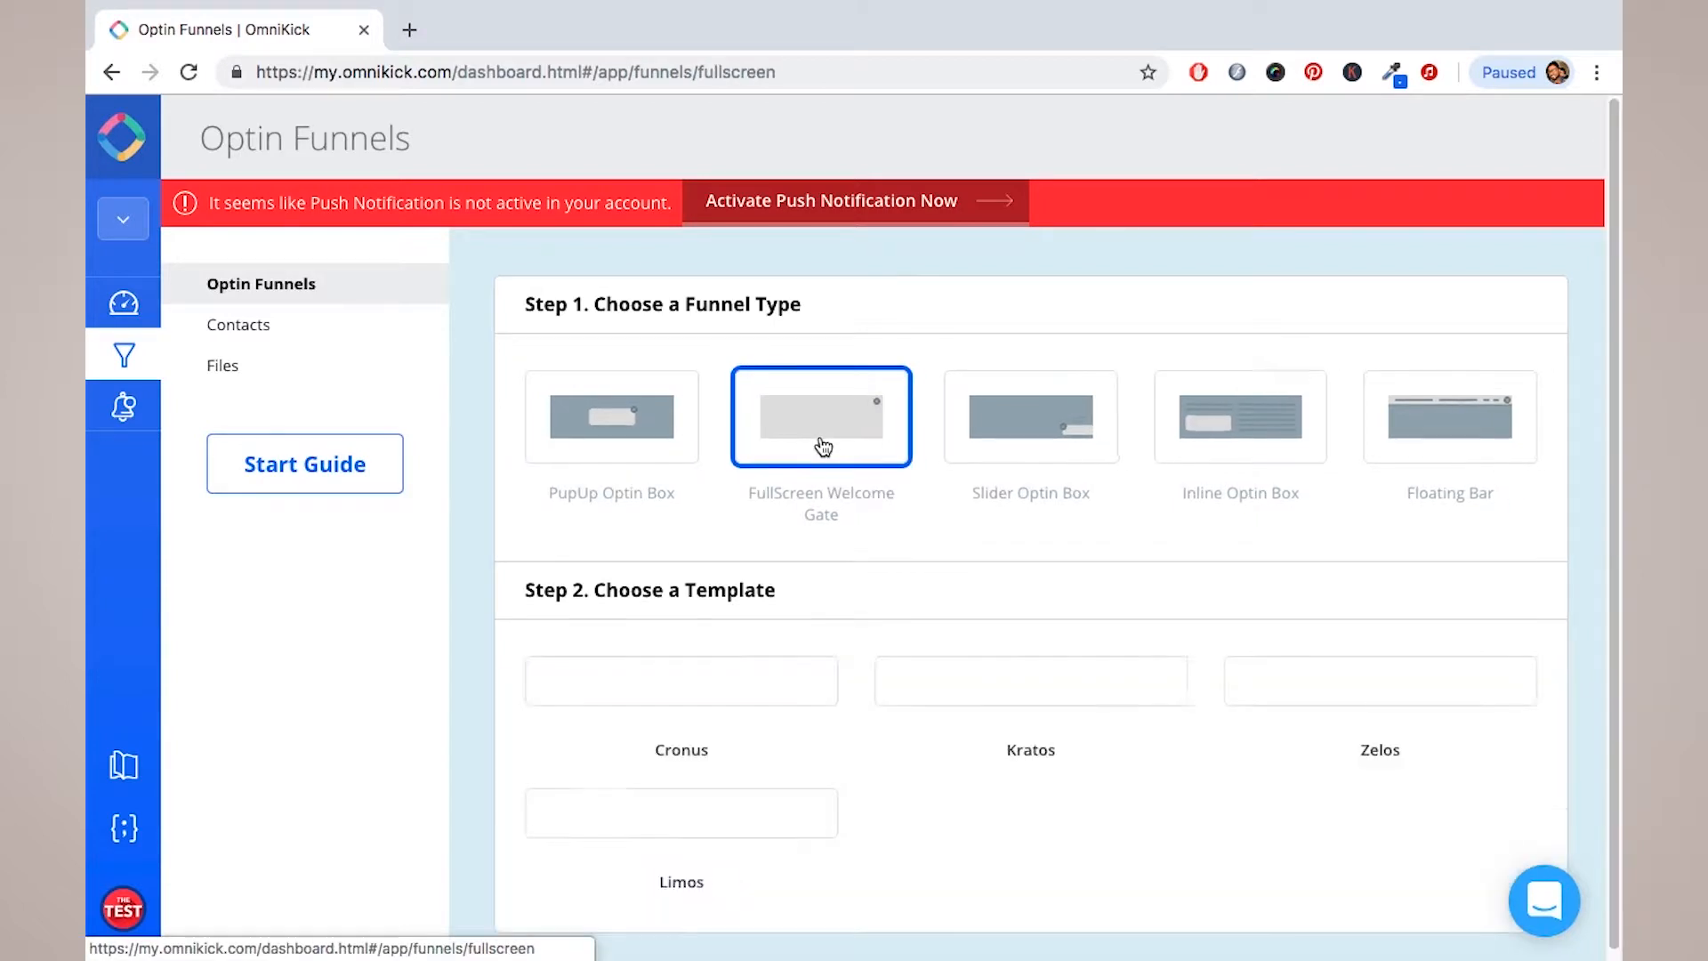
left_click(1068, 449)
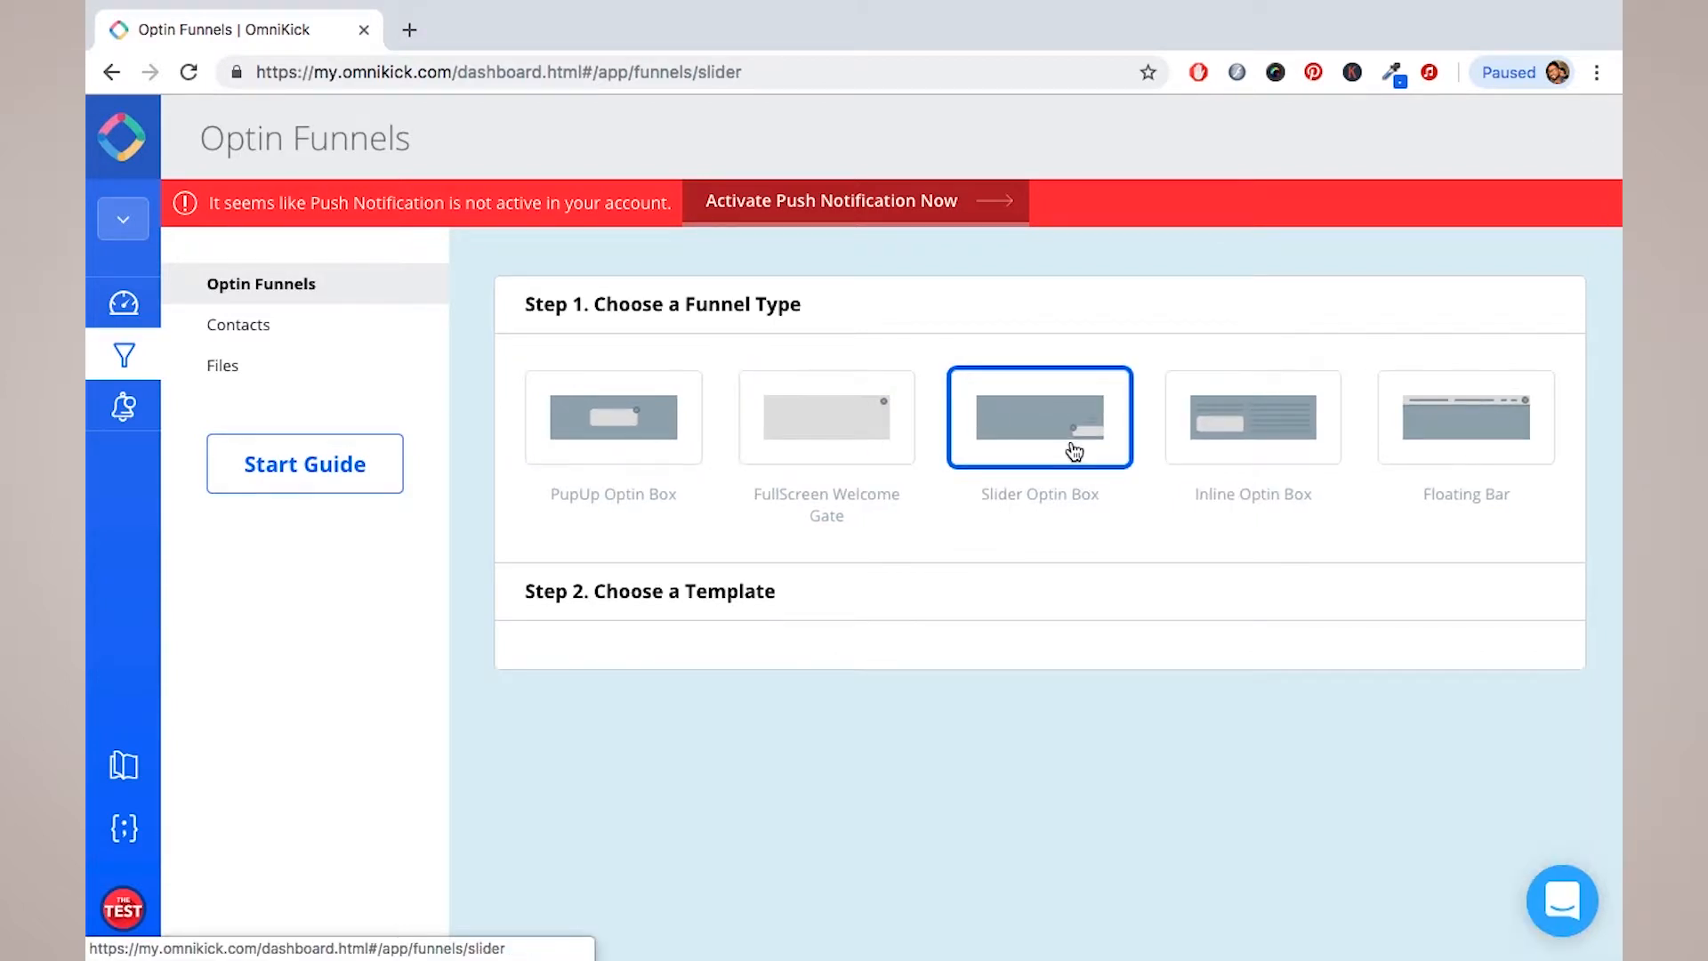
left_click(1251, 420)
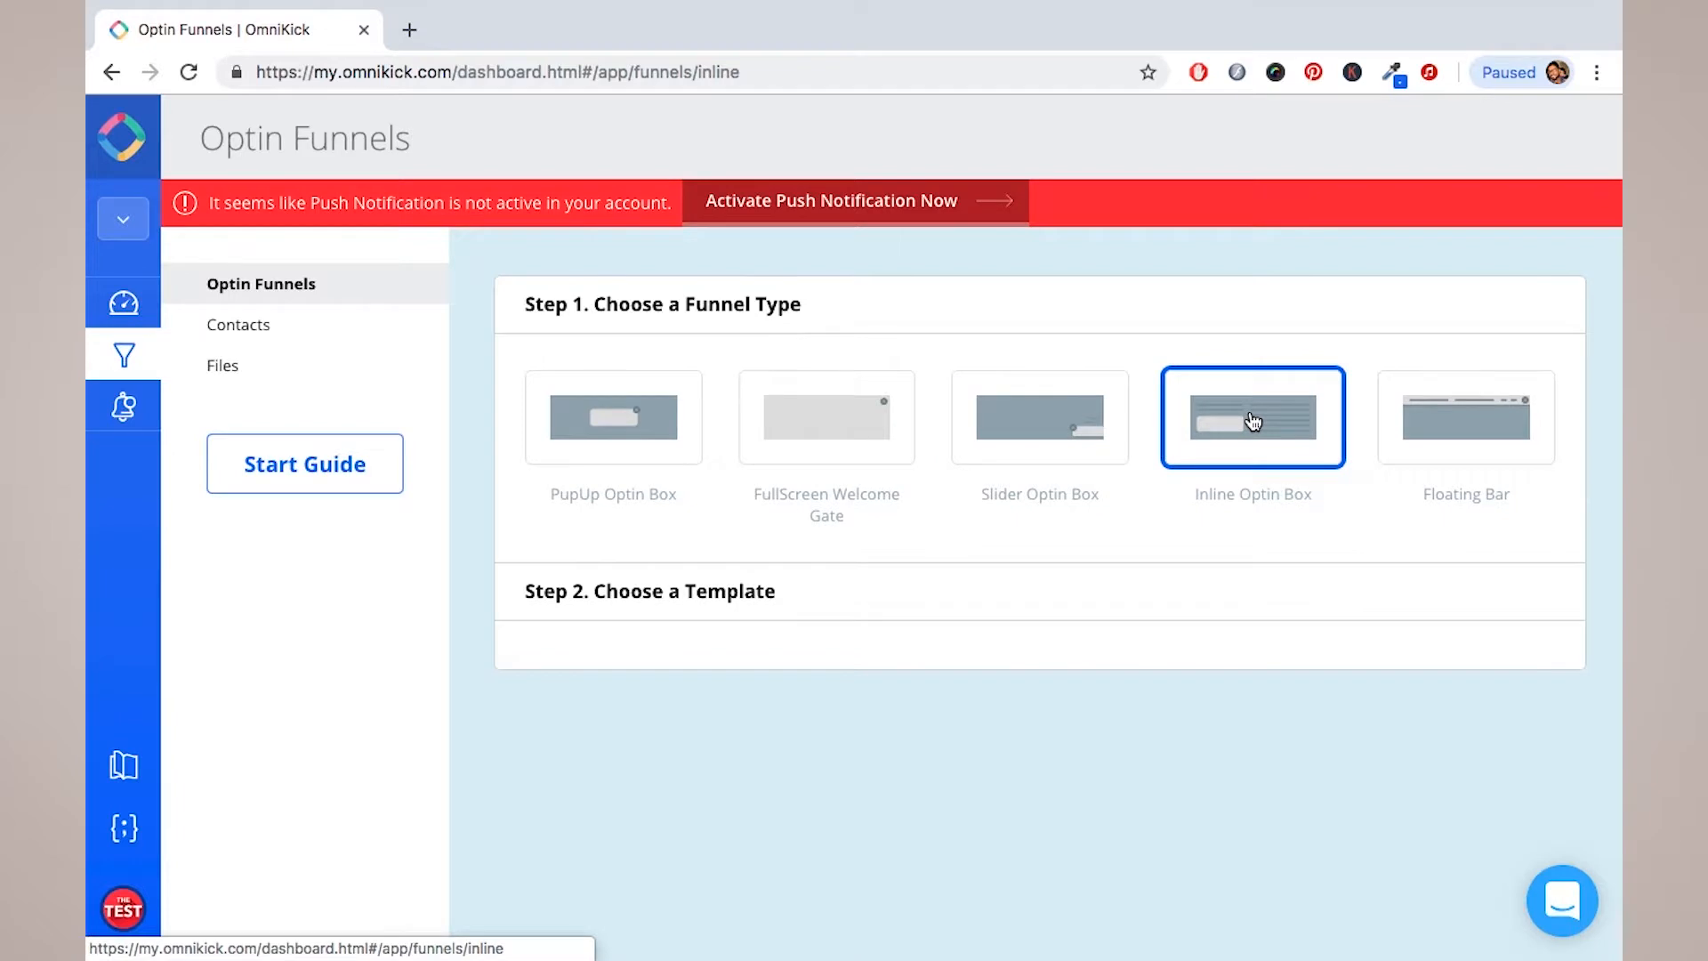
left_click(1456, 421)
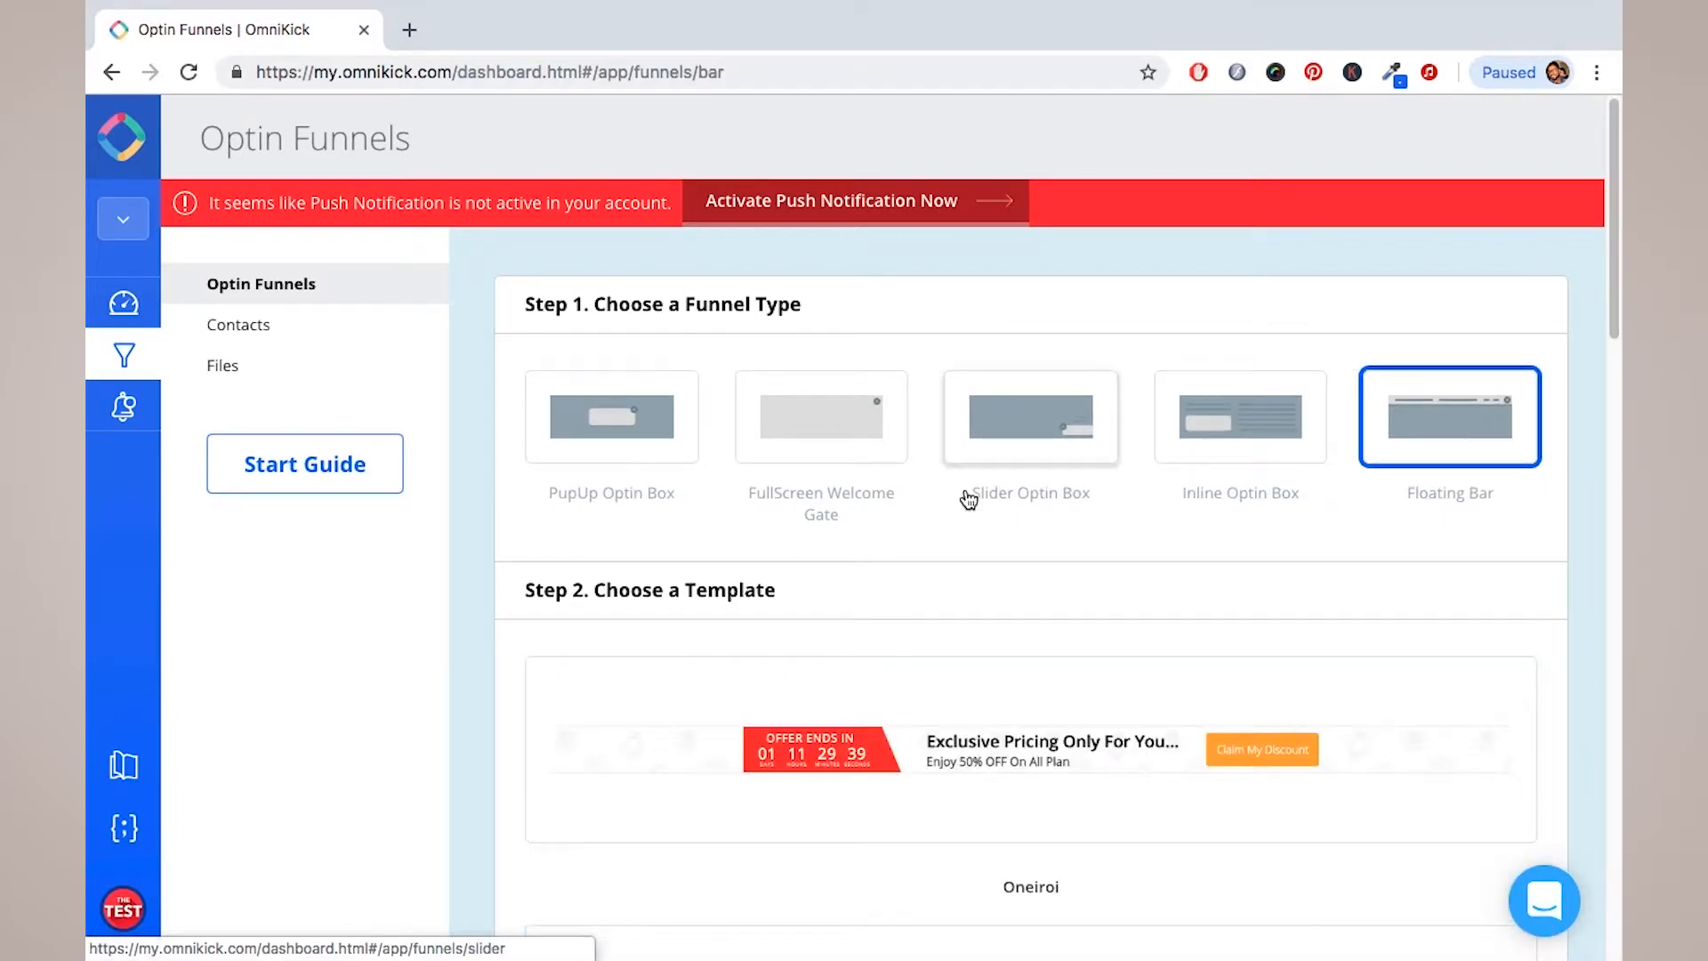
left_click(629, 434)
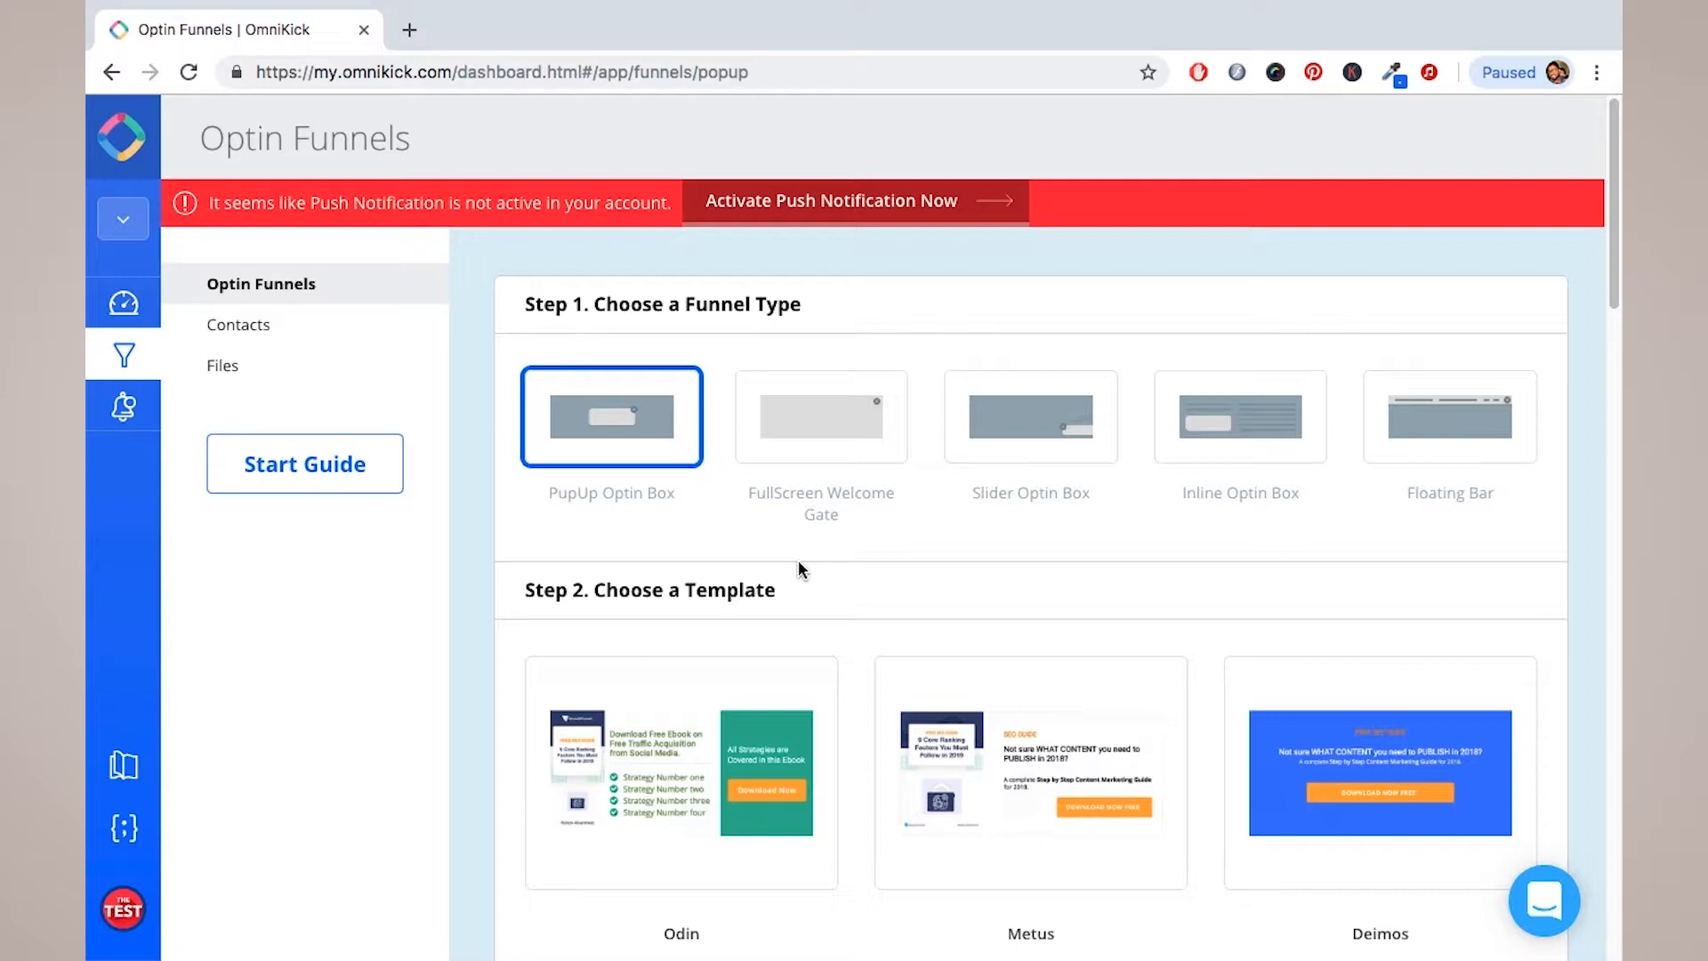
Step: Browse the Step 2 popup templates
scroll(798, 564, "down", 1)
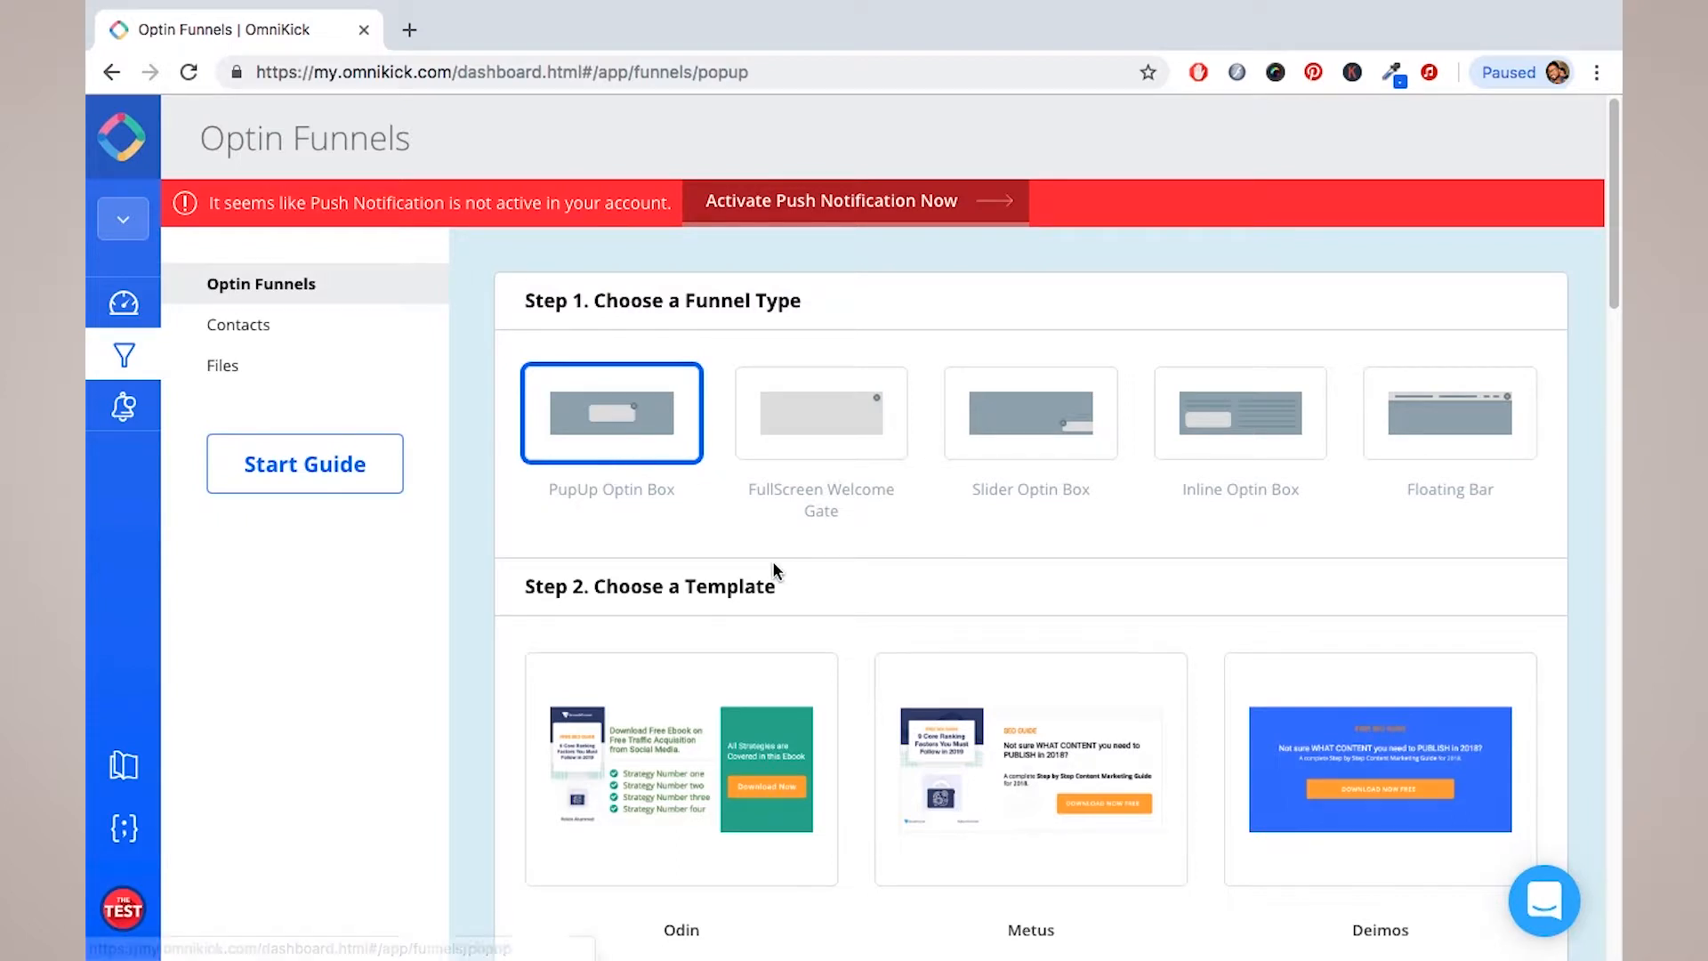
scroll(775, 572, "down", 2)
scroll(774, 571, "down", 3)
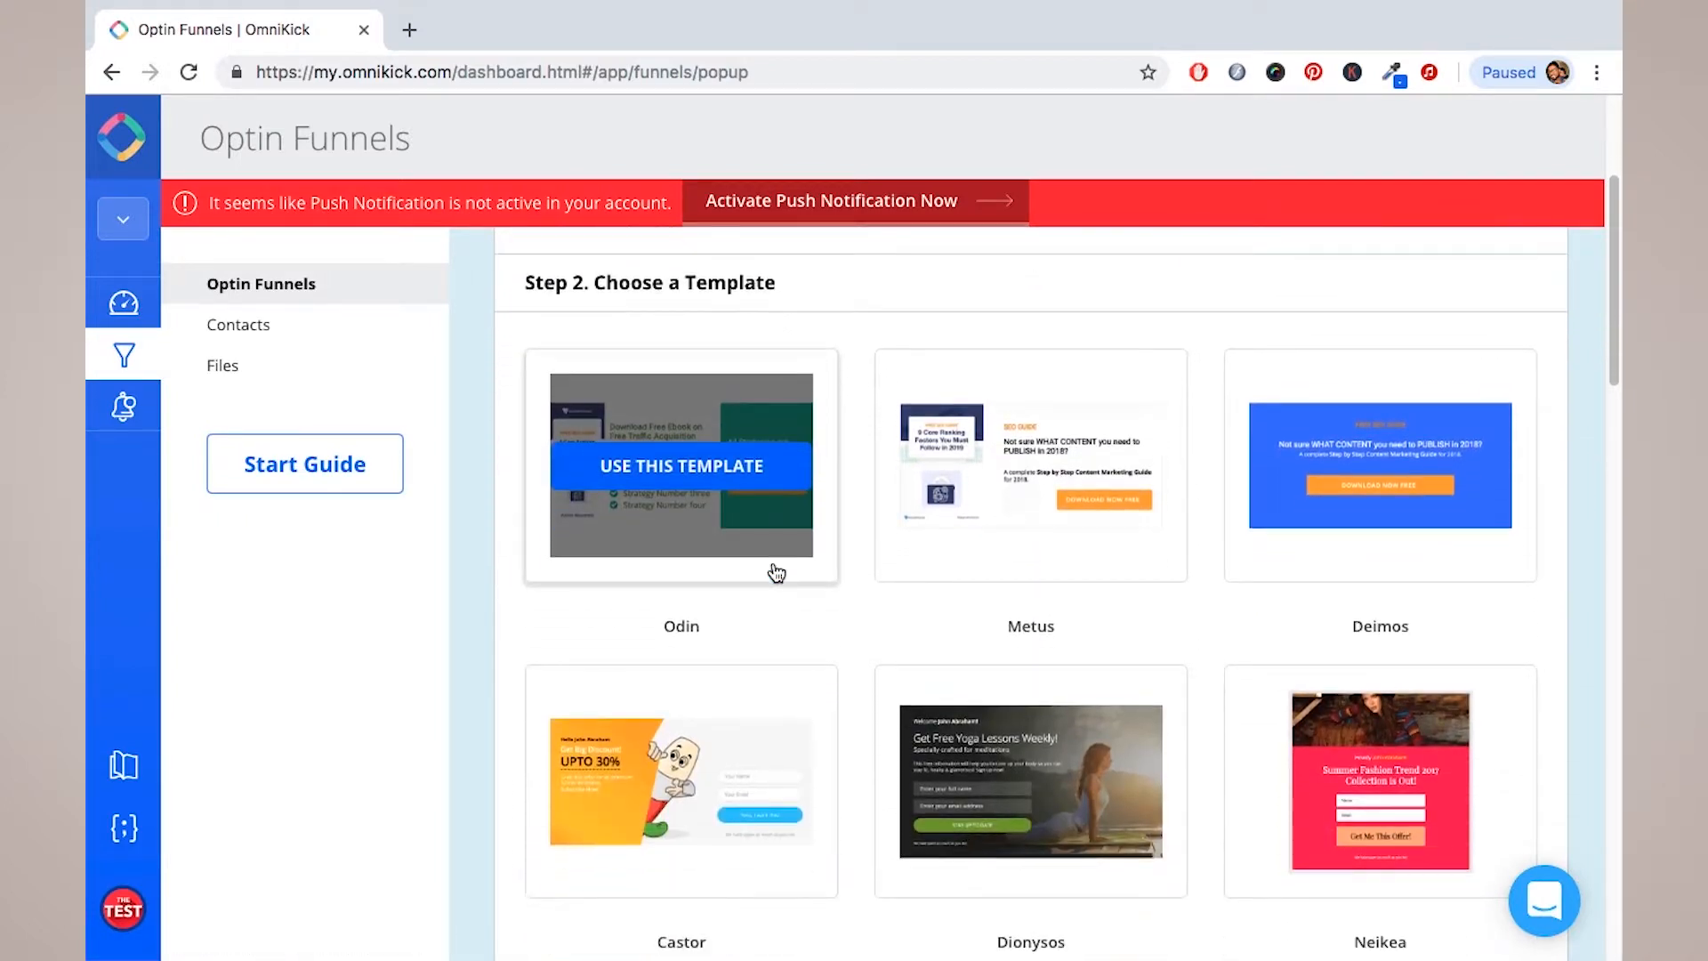
scroll(776, 573, "down", 2)
scroll(776, 573, "down", 3)
scroll(776, 573, "down", 2)
scroll(775, 573, "down", 8)
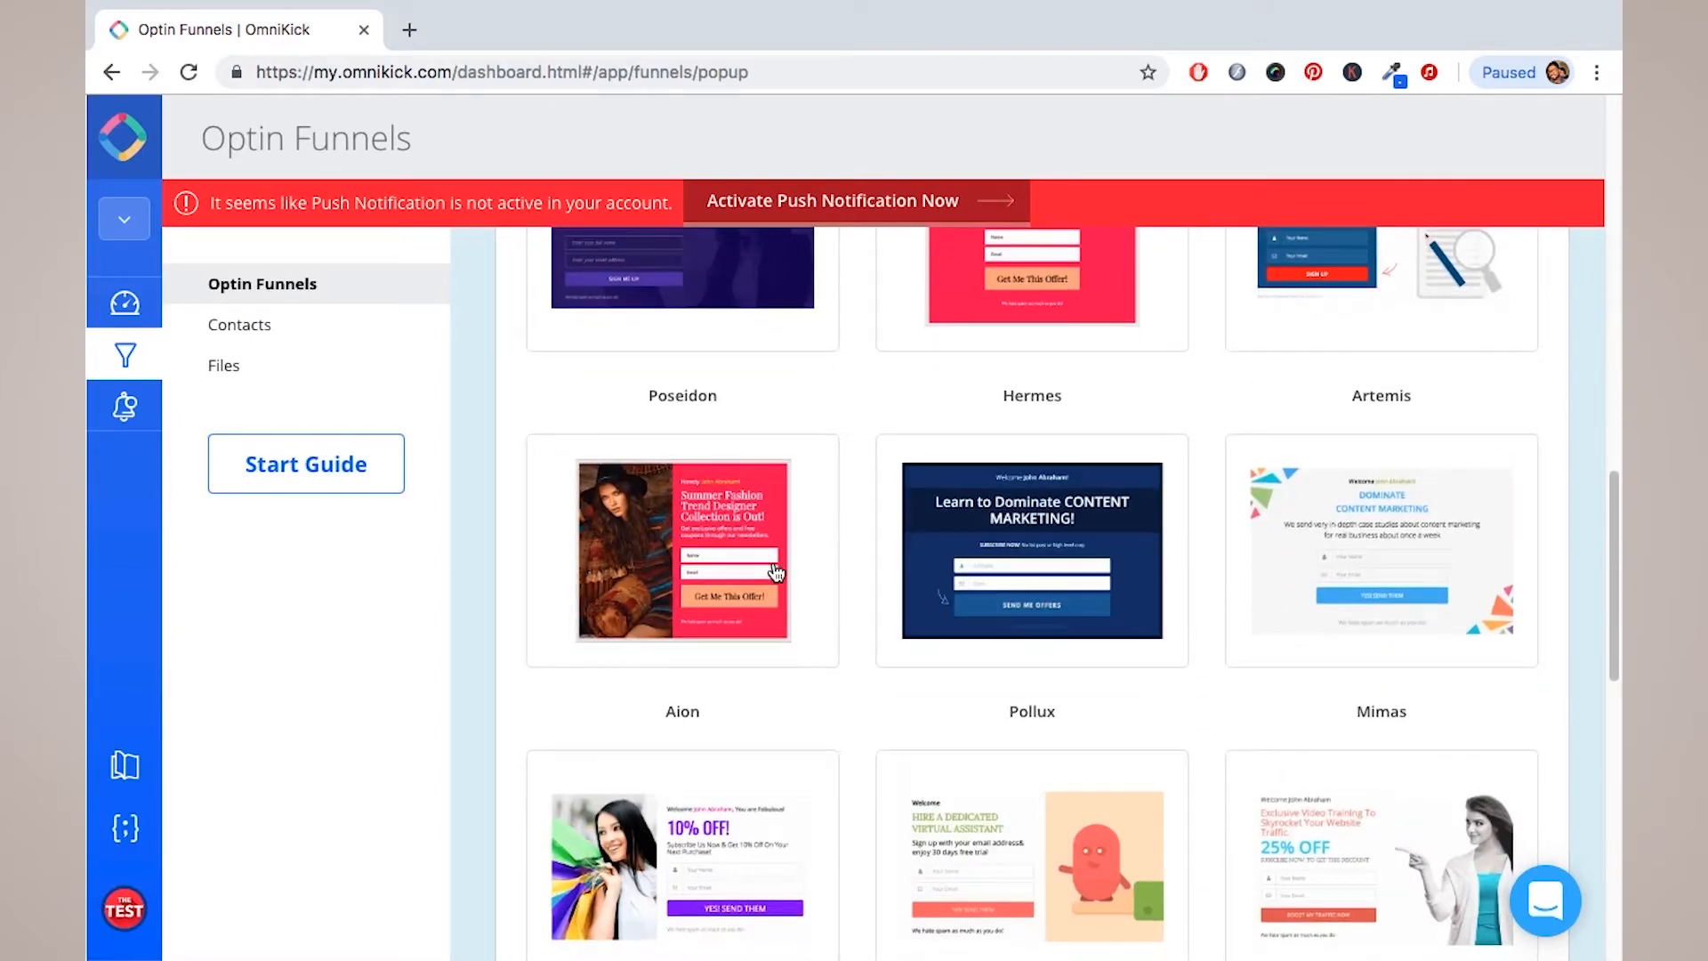
scroll(776, 573, "down", 9)
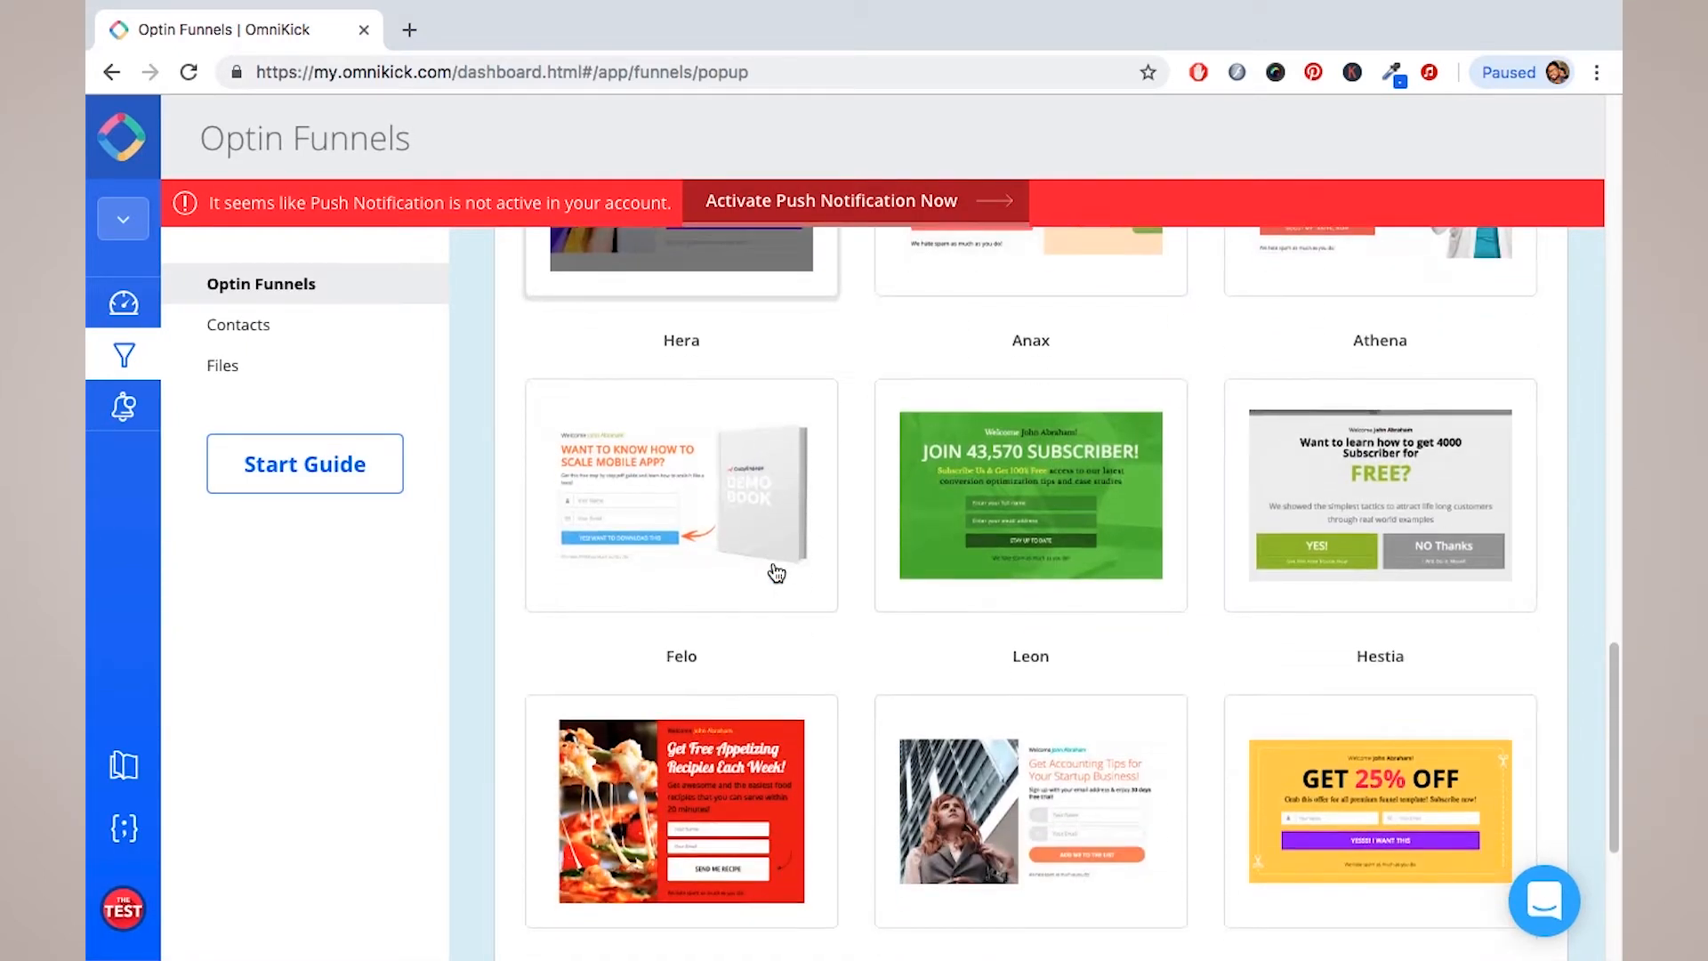
scroll(776, 573, "down", 1)
scroll(776, 573, "up", 7)
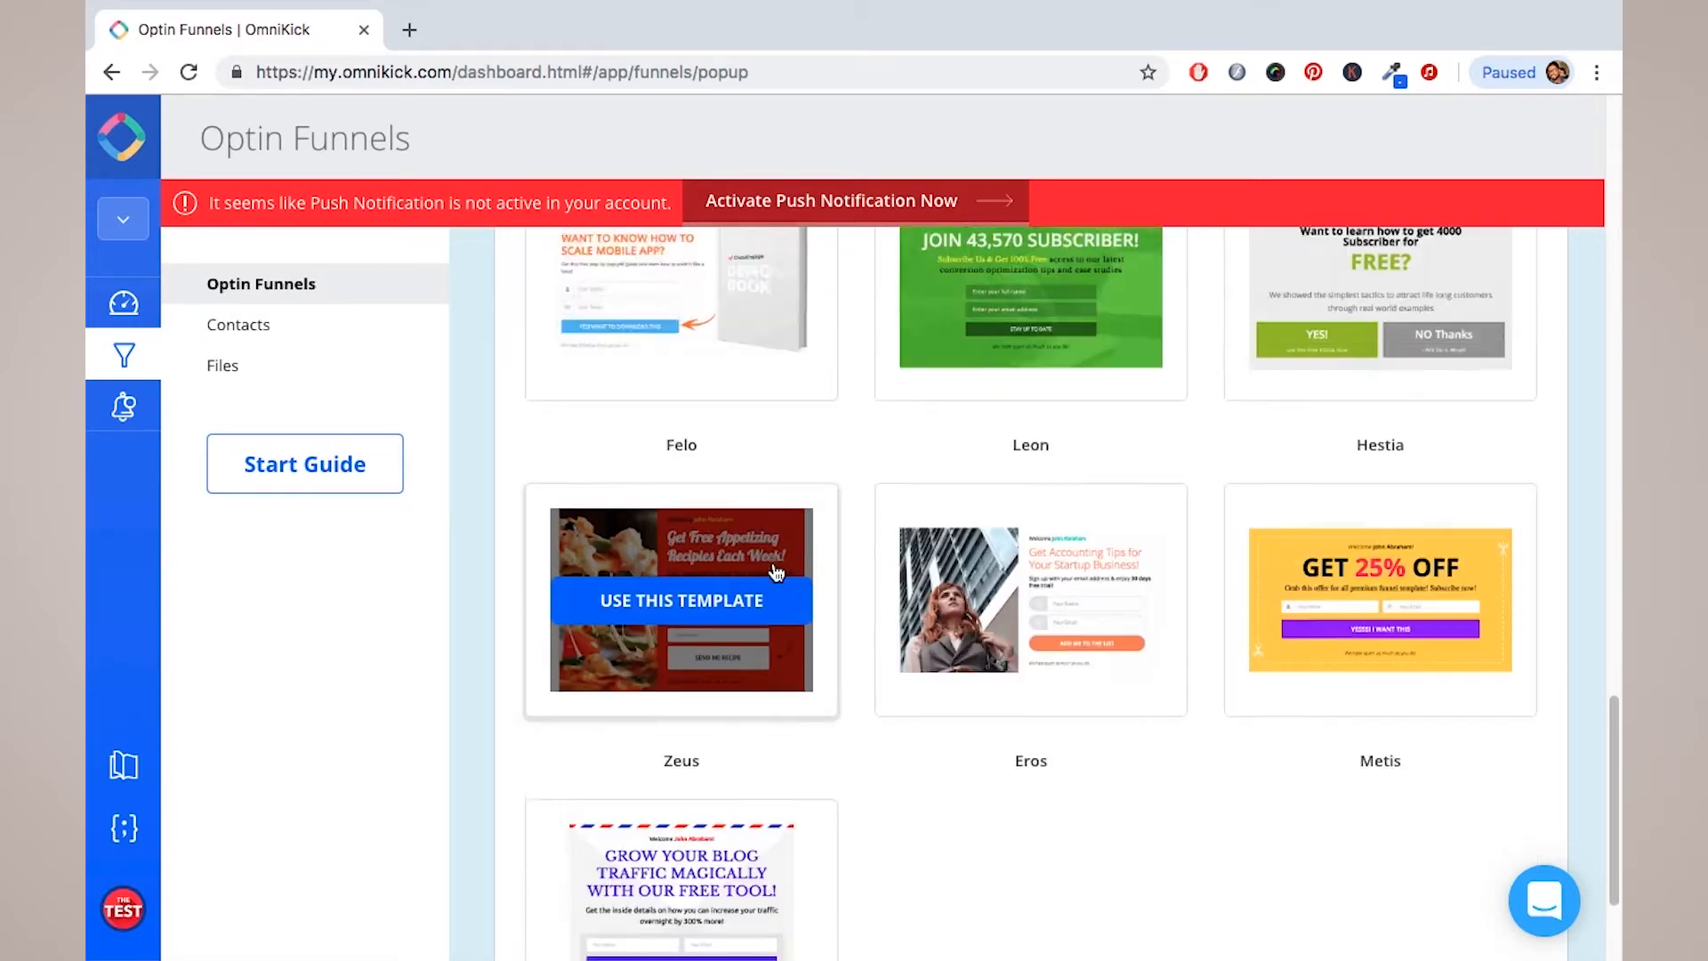
scroll(776, 573, "up", 9)
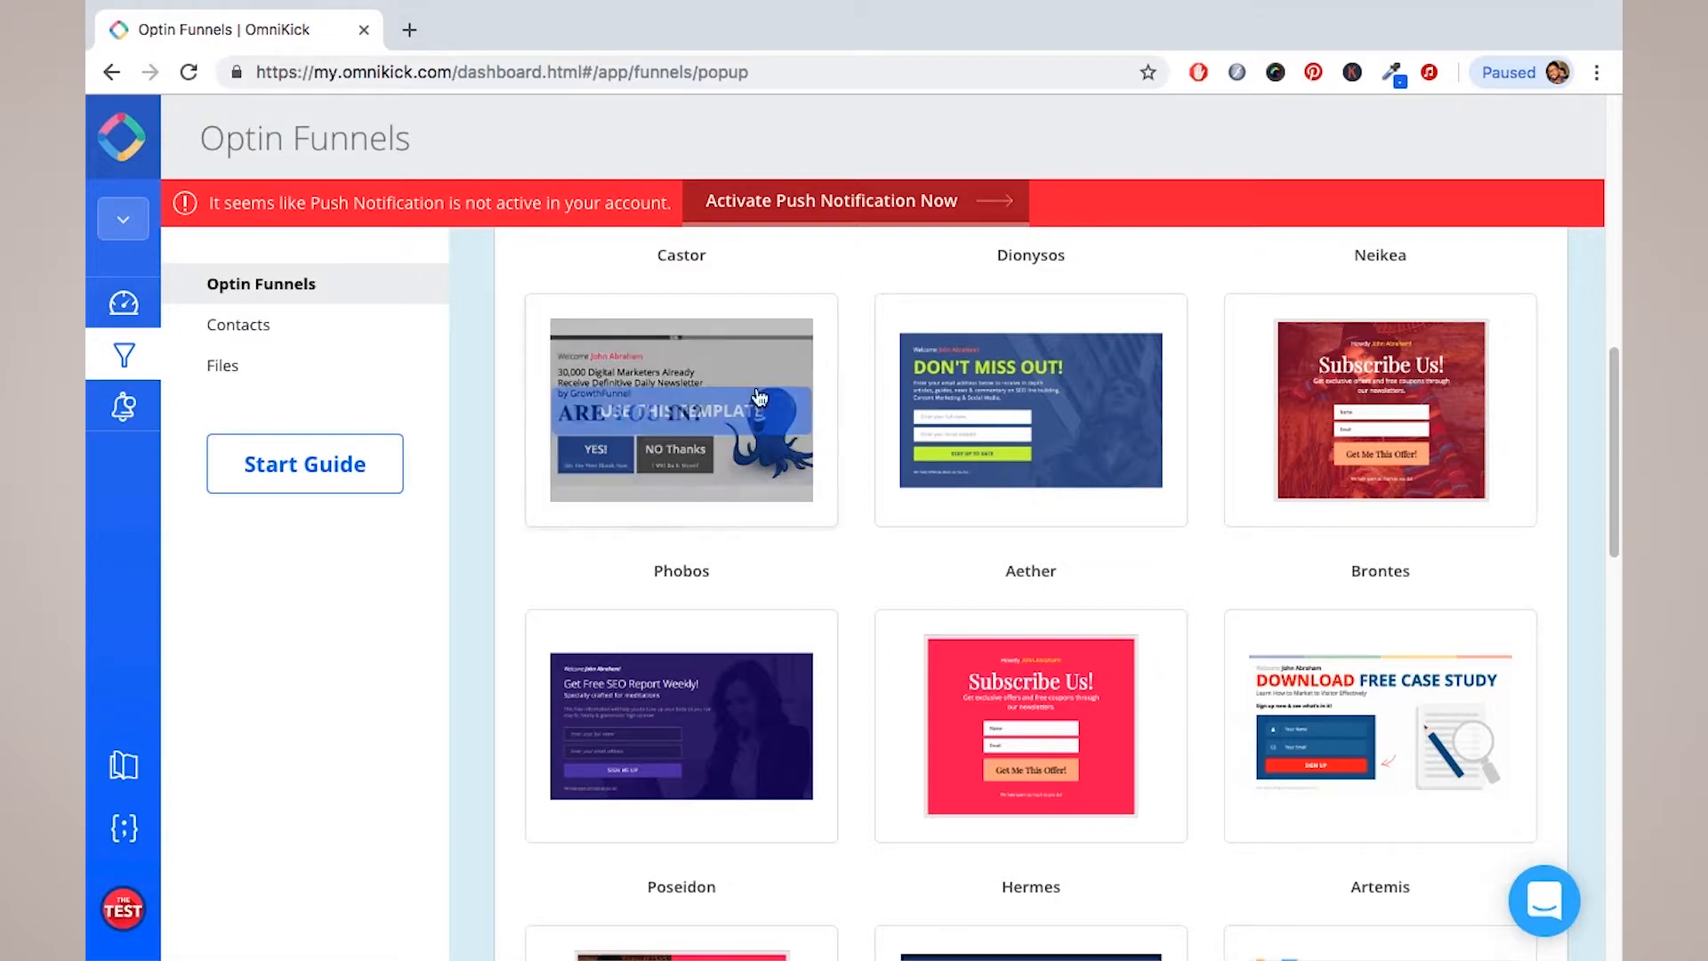
scroll(872, 499, "up", 1)
scroll(872, 498, "up", 6)
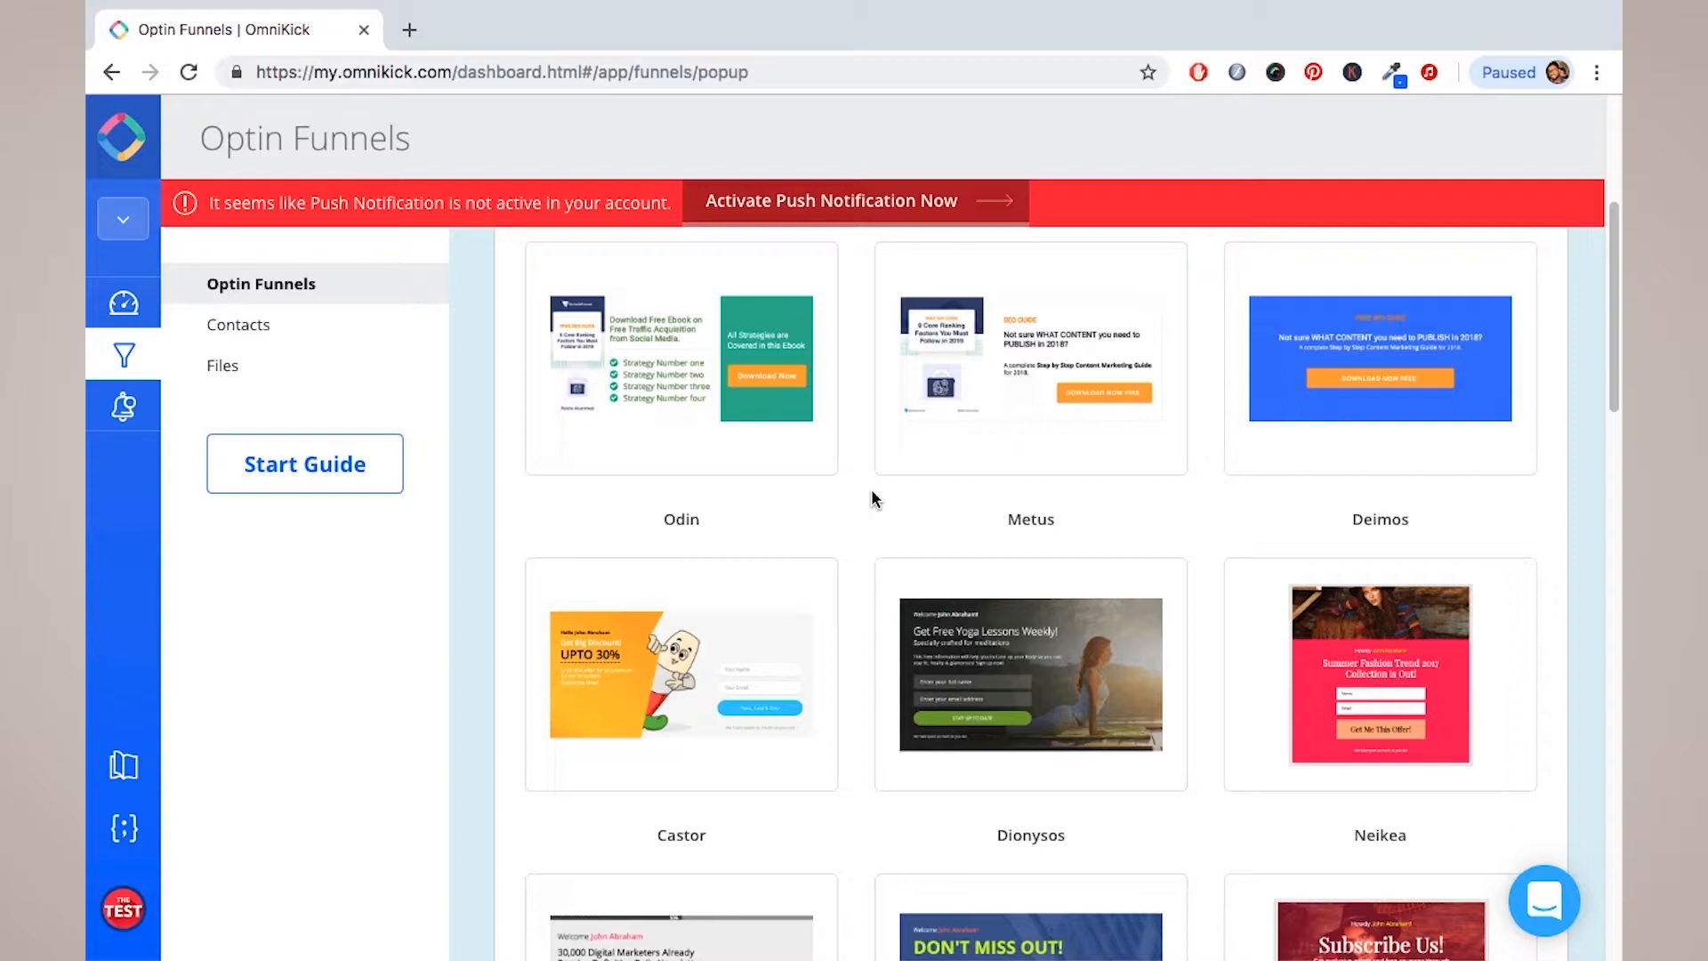
scroll(872, 499, "down", 8)
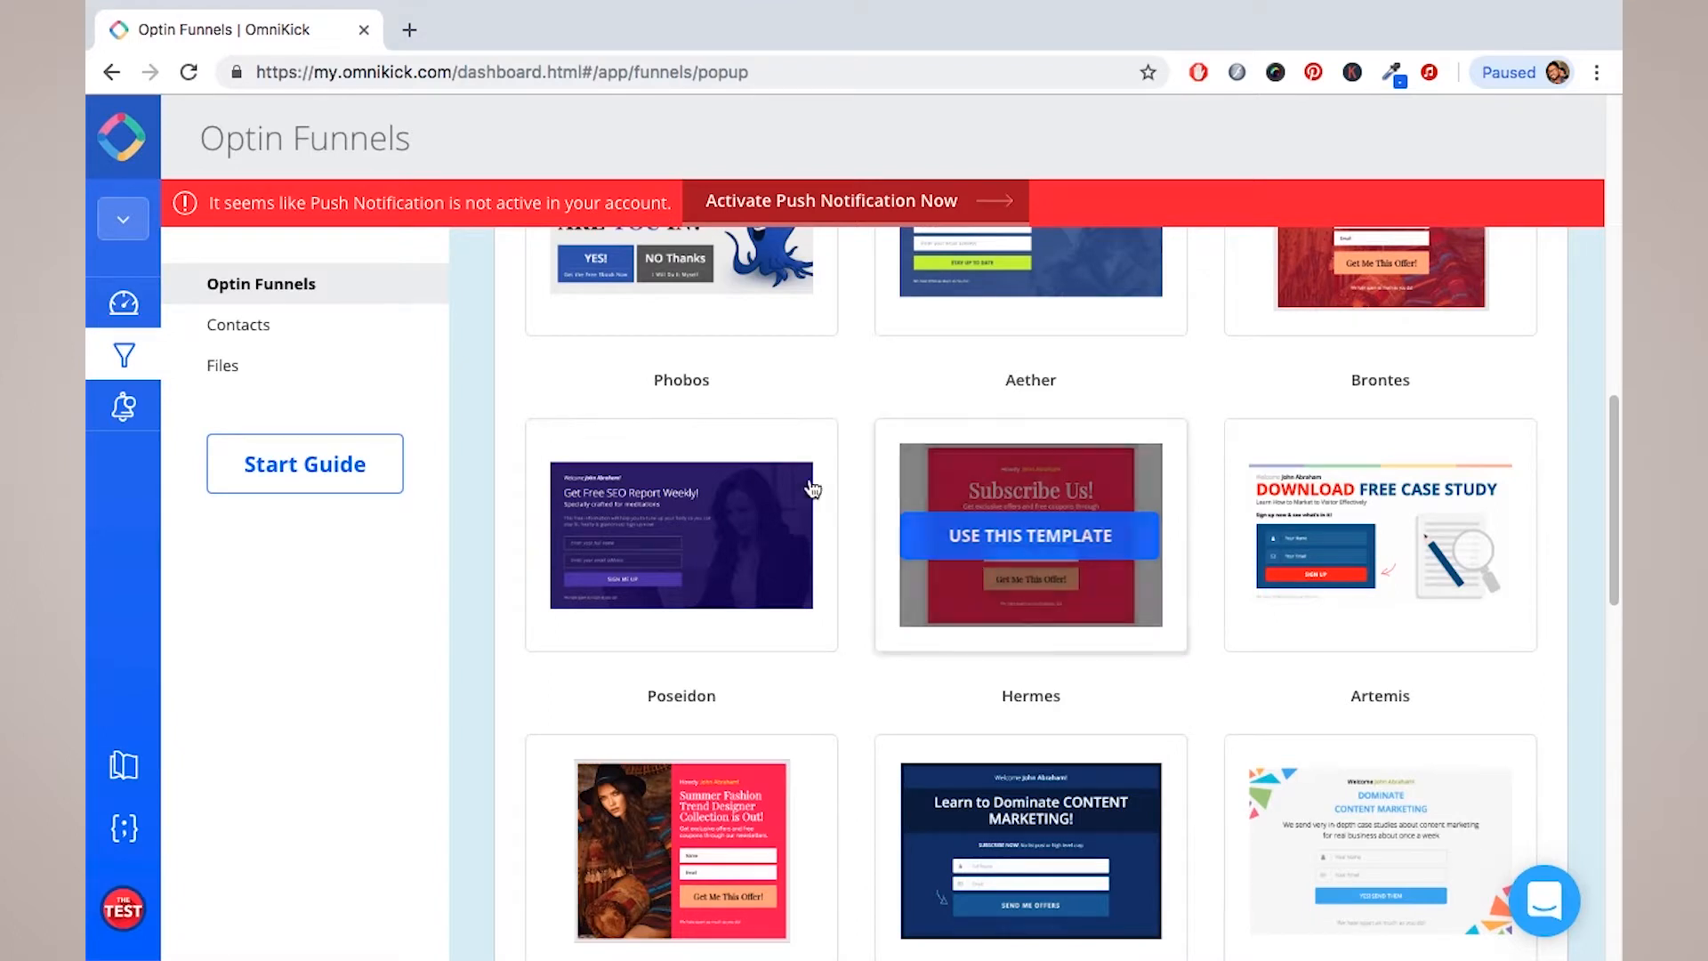
scroll(809, 476, "down", 2)
scroll(804, 463, "down", 2)
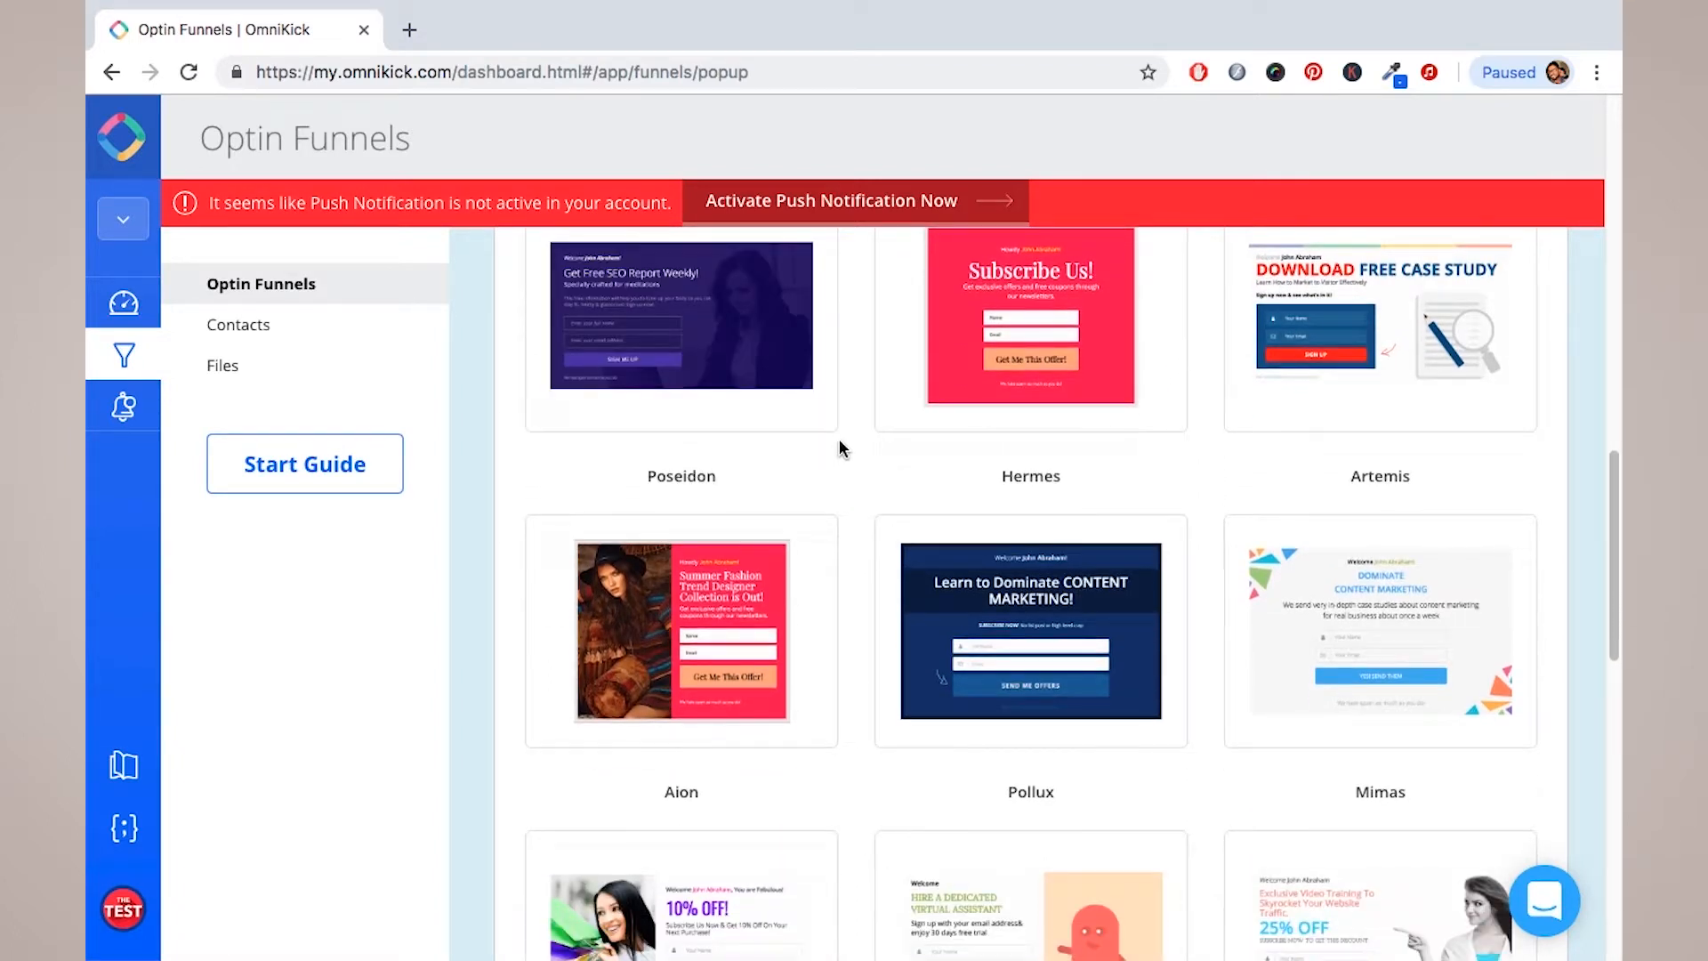
scroll(840, 442, "down", 4)
scroll(840, 441, "up", 8)
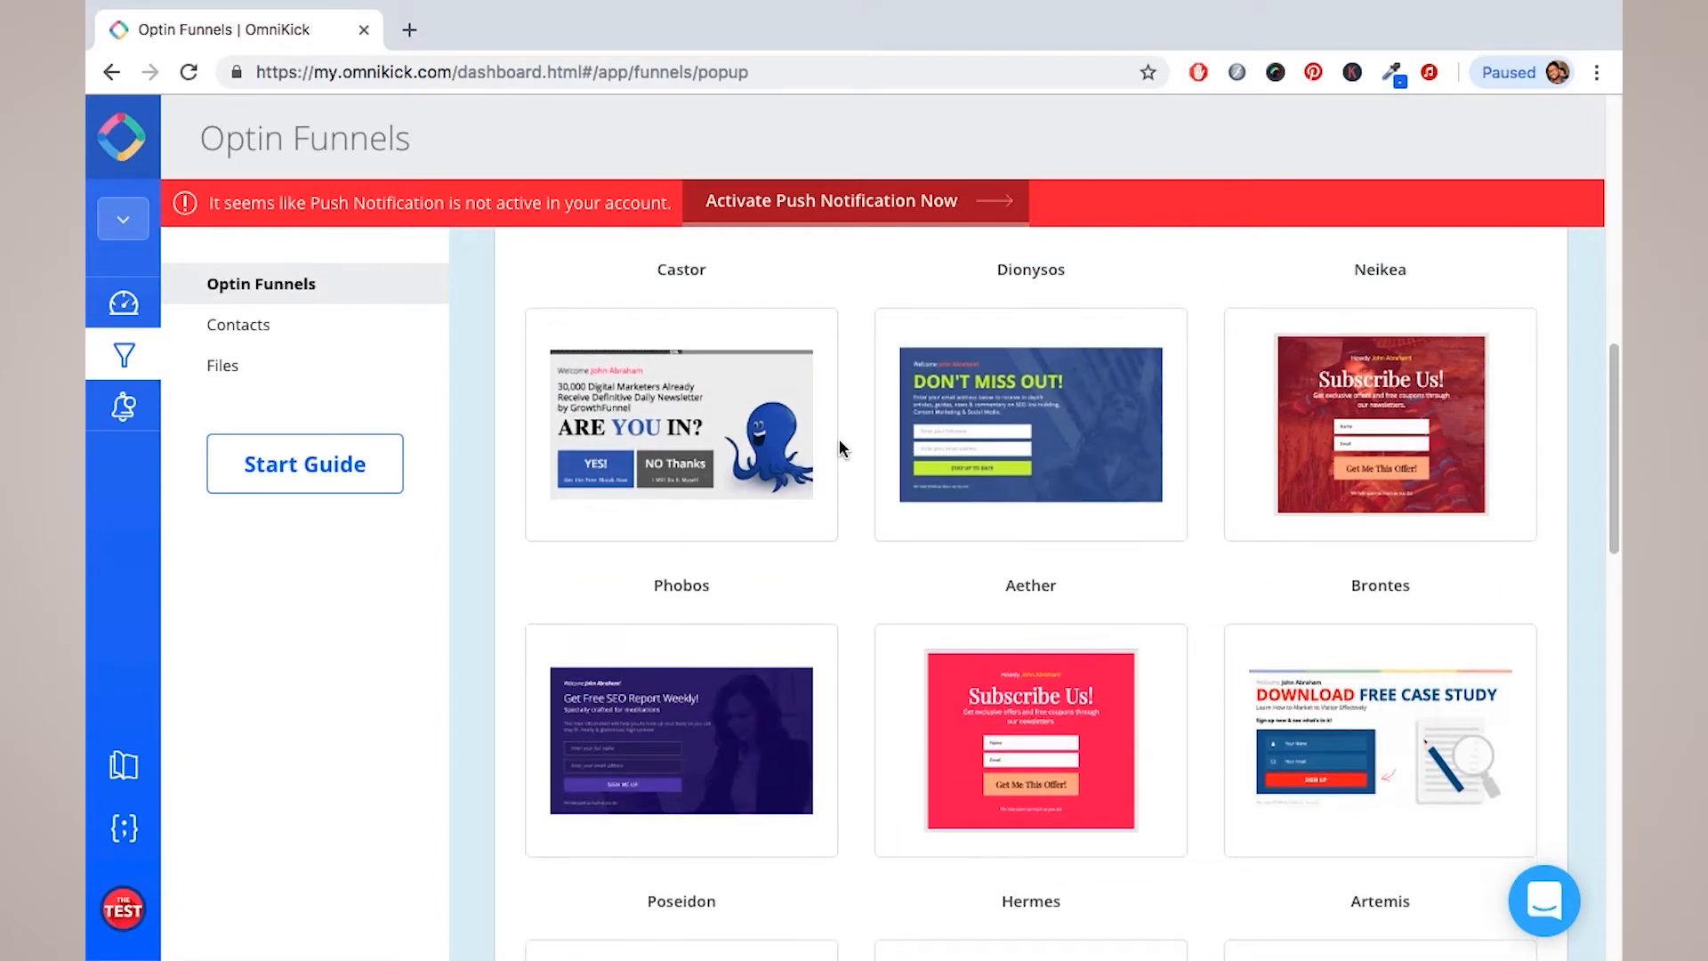
scroll(840, 440, "down", 10)
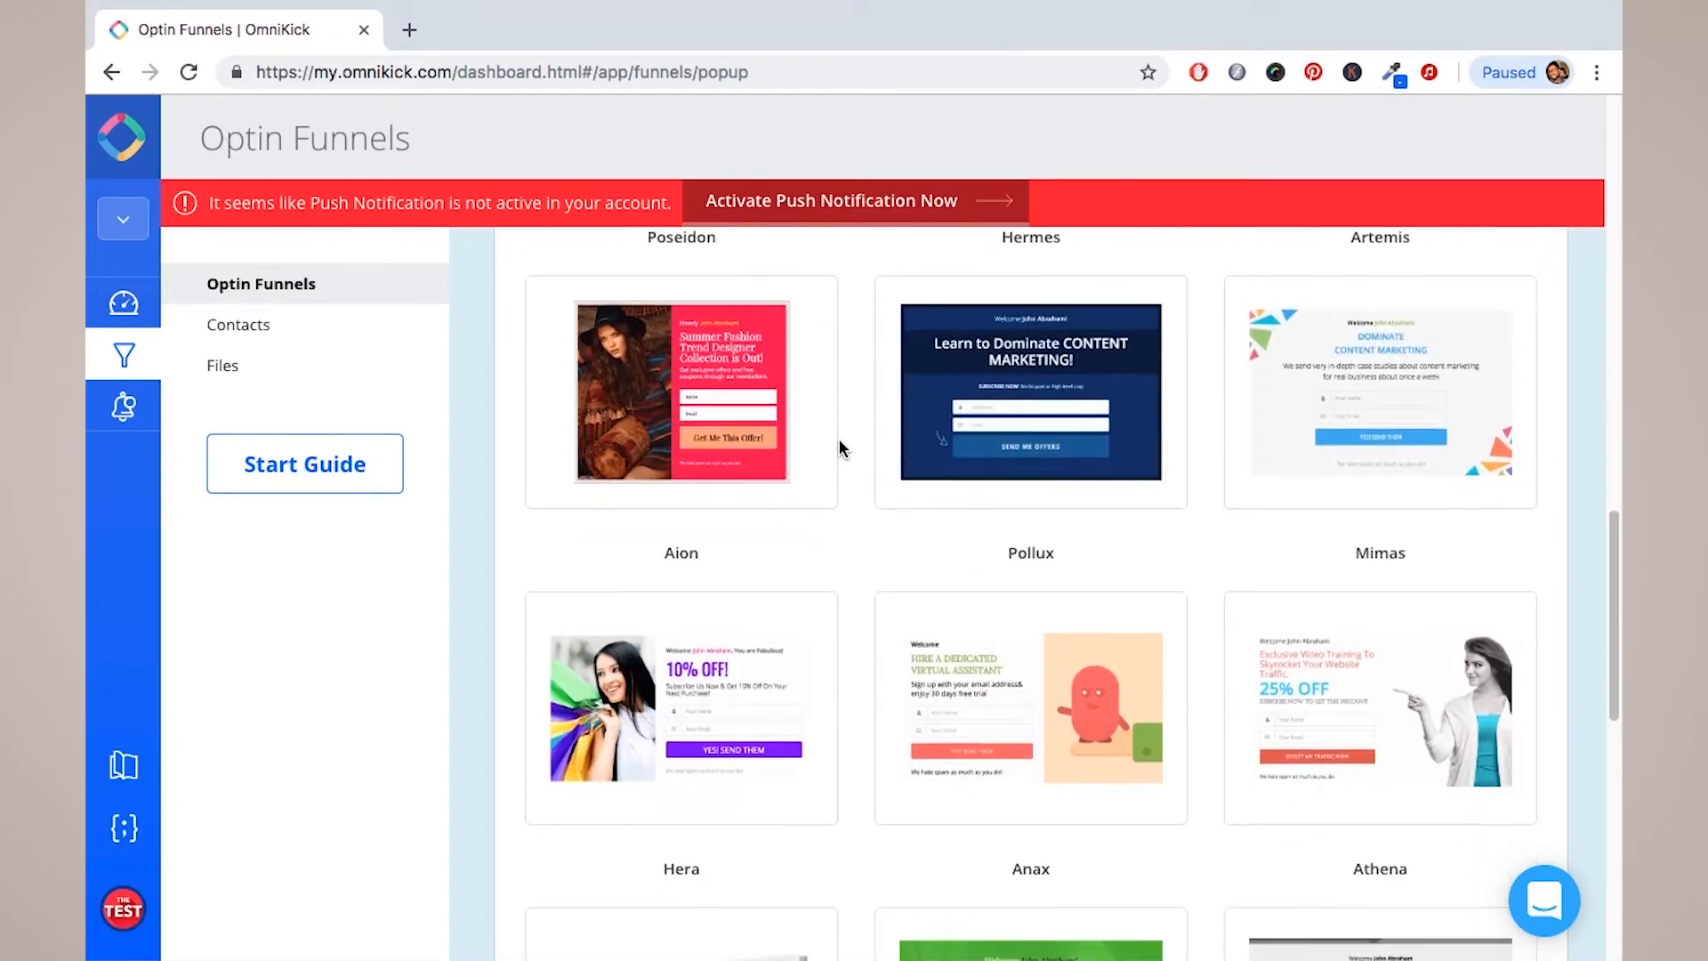
scroll(840, 440, "up", 15)
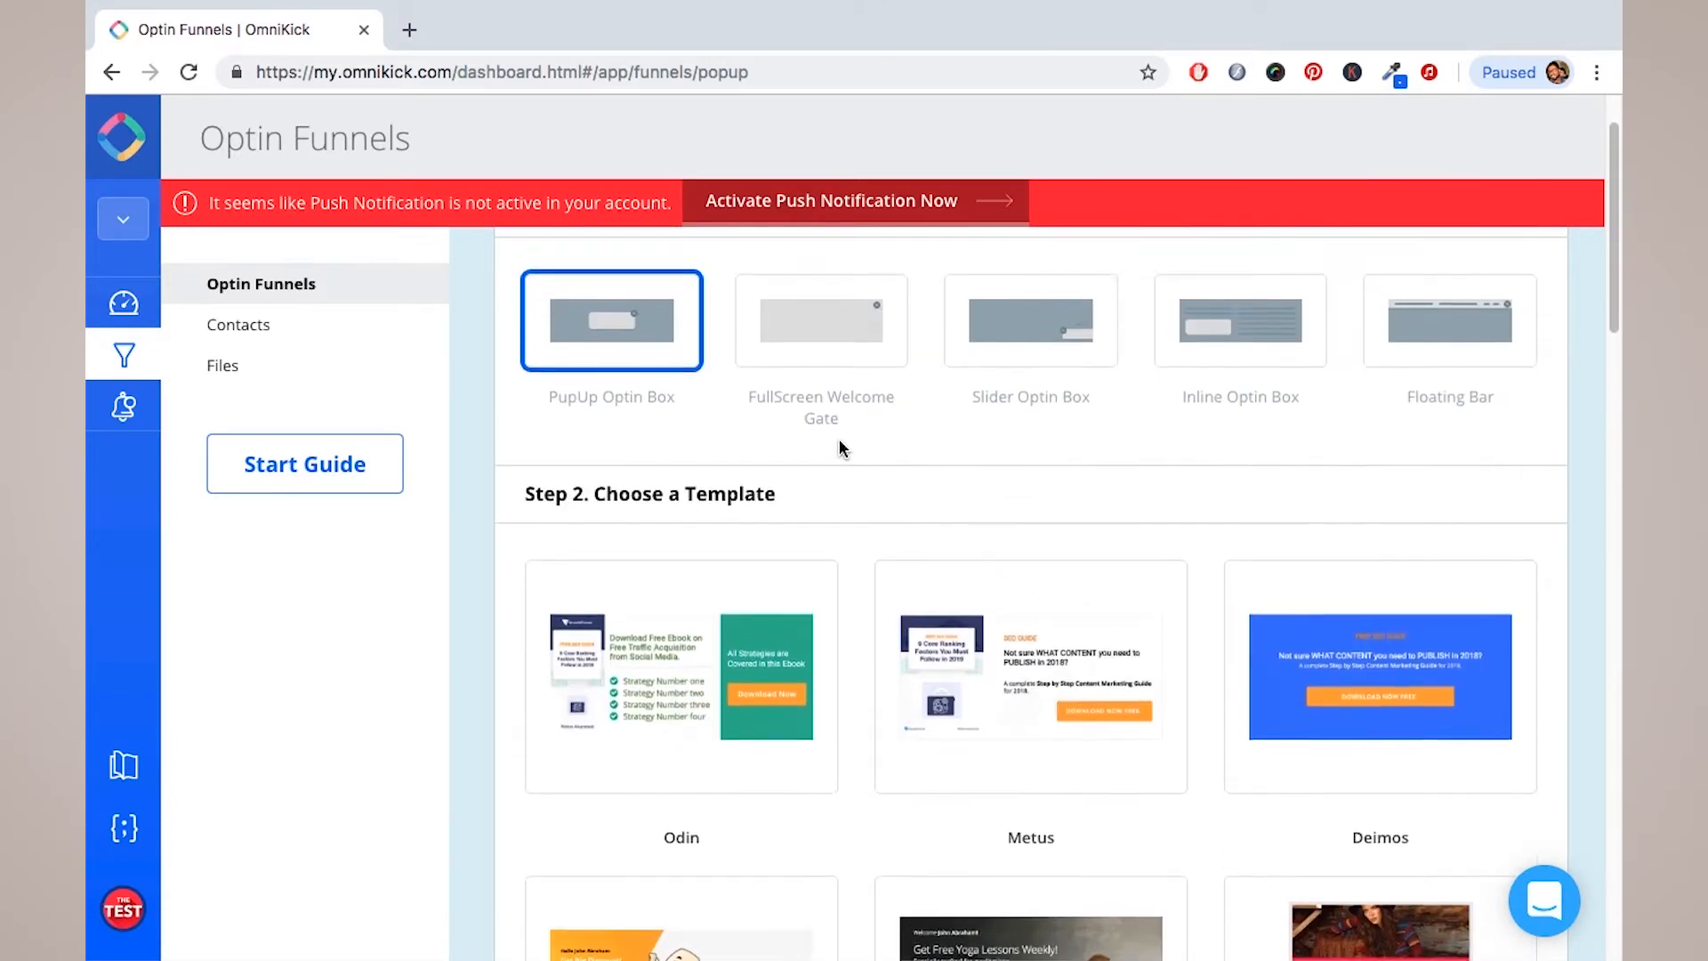
scroll(840, 447, "down", 2)
Step: Use the Pollux 'Learn to Dominate CONTENT MARKETING!' template for the funnel
mouse_move(1008, 584)
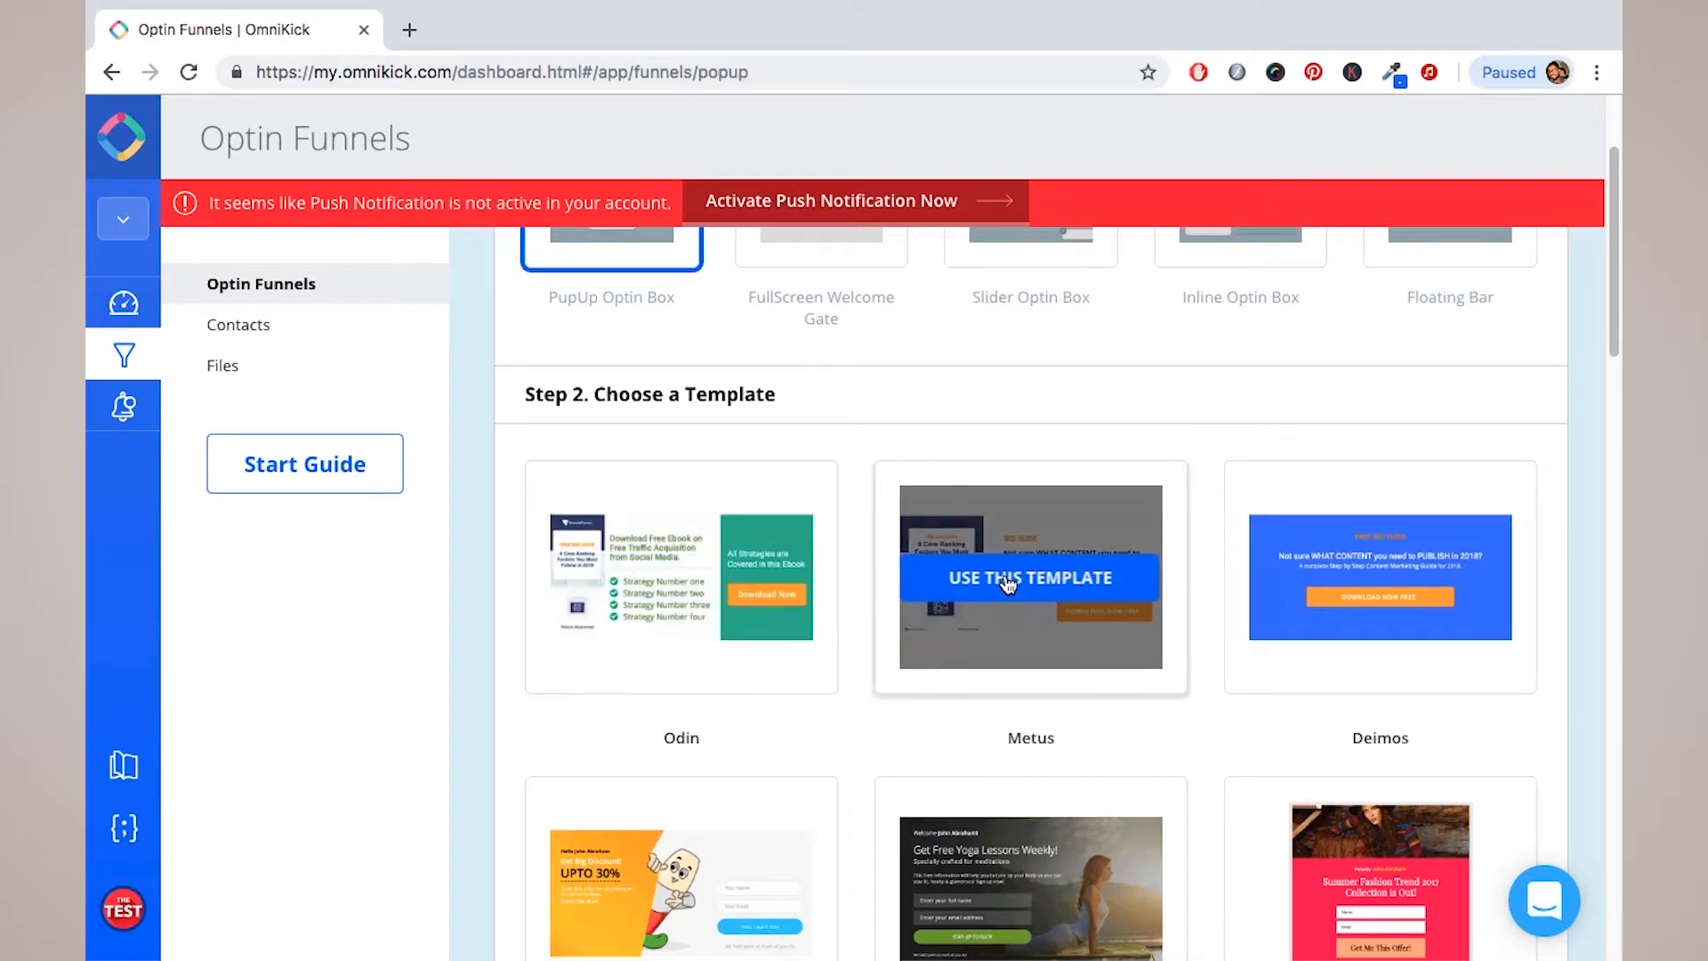
mouse_move(1304, 614)
scroll(794, 534, "down", 1)
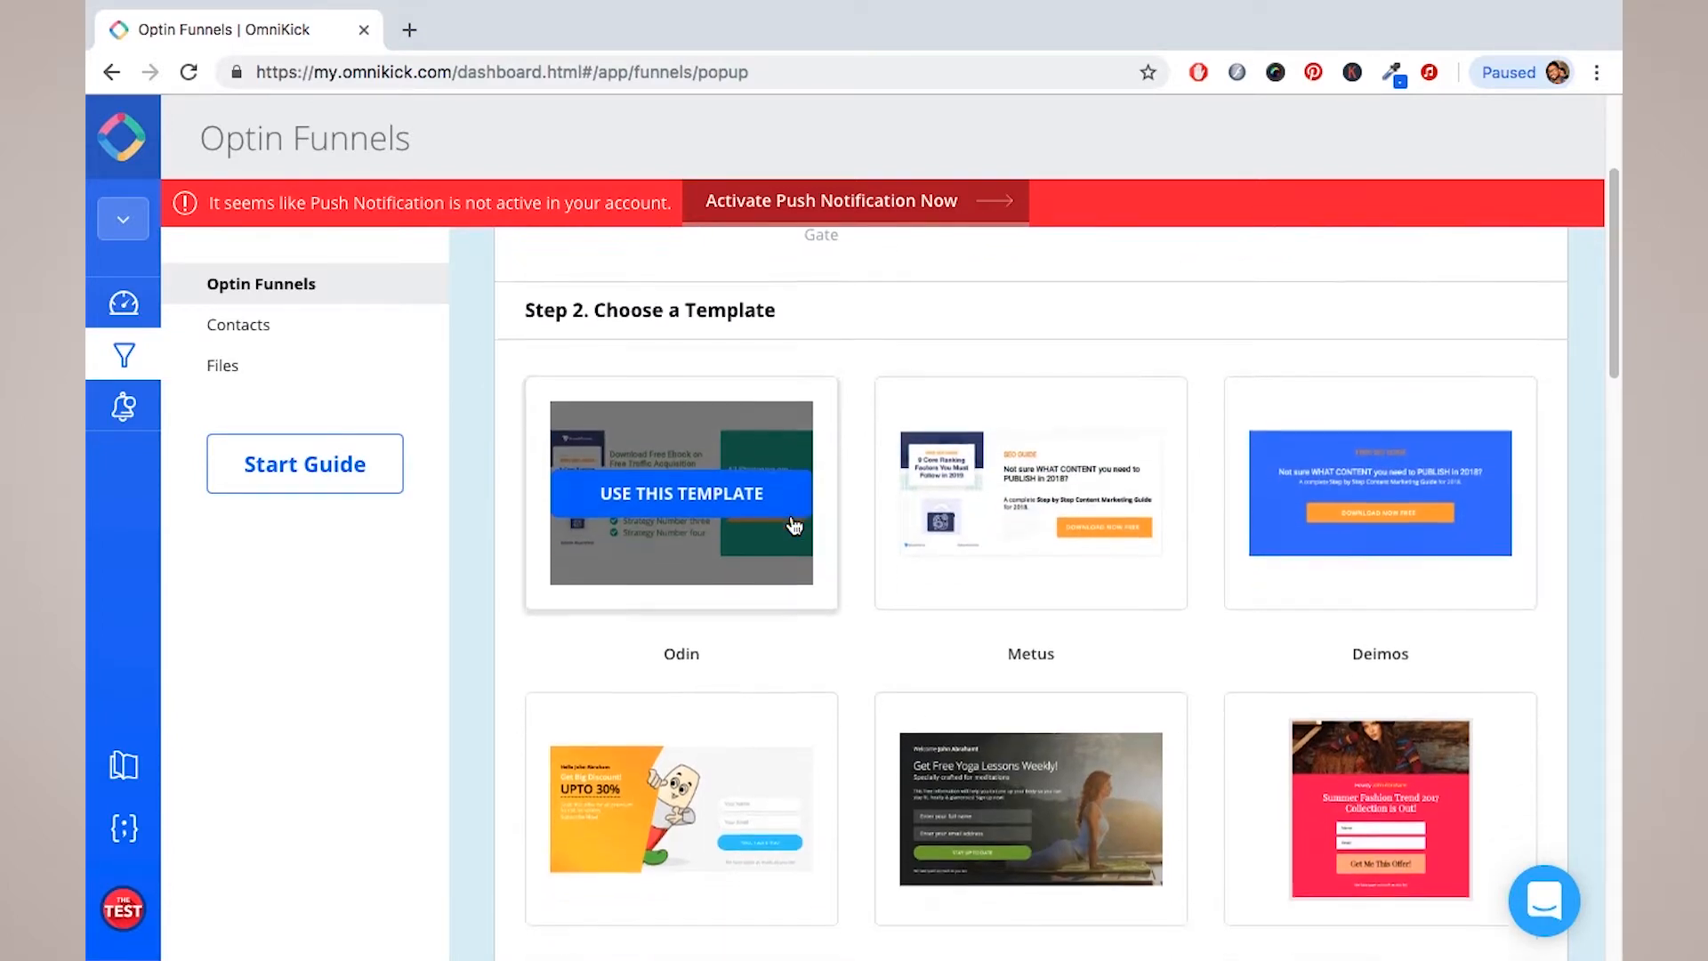
scroll(794, 525, "down", 5)
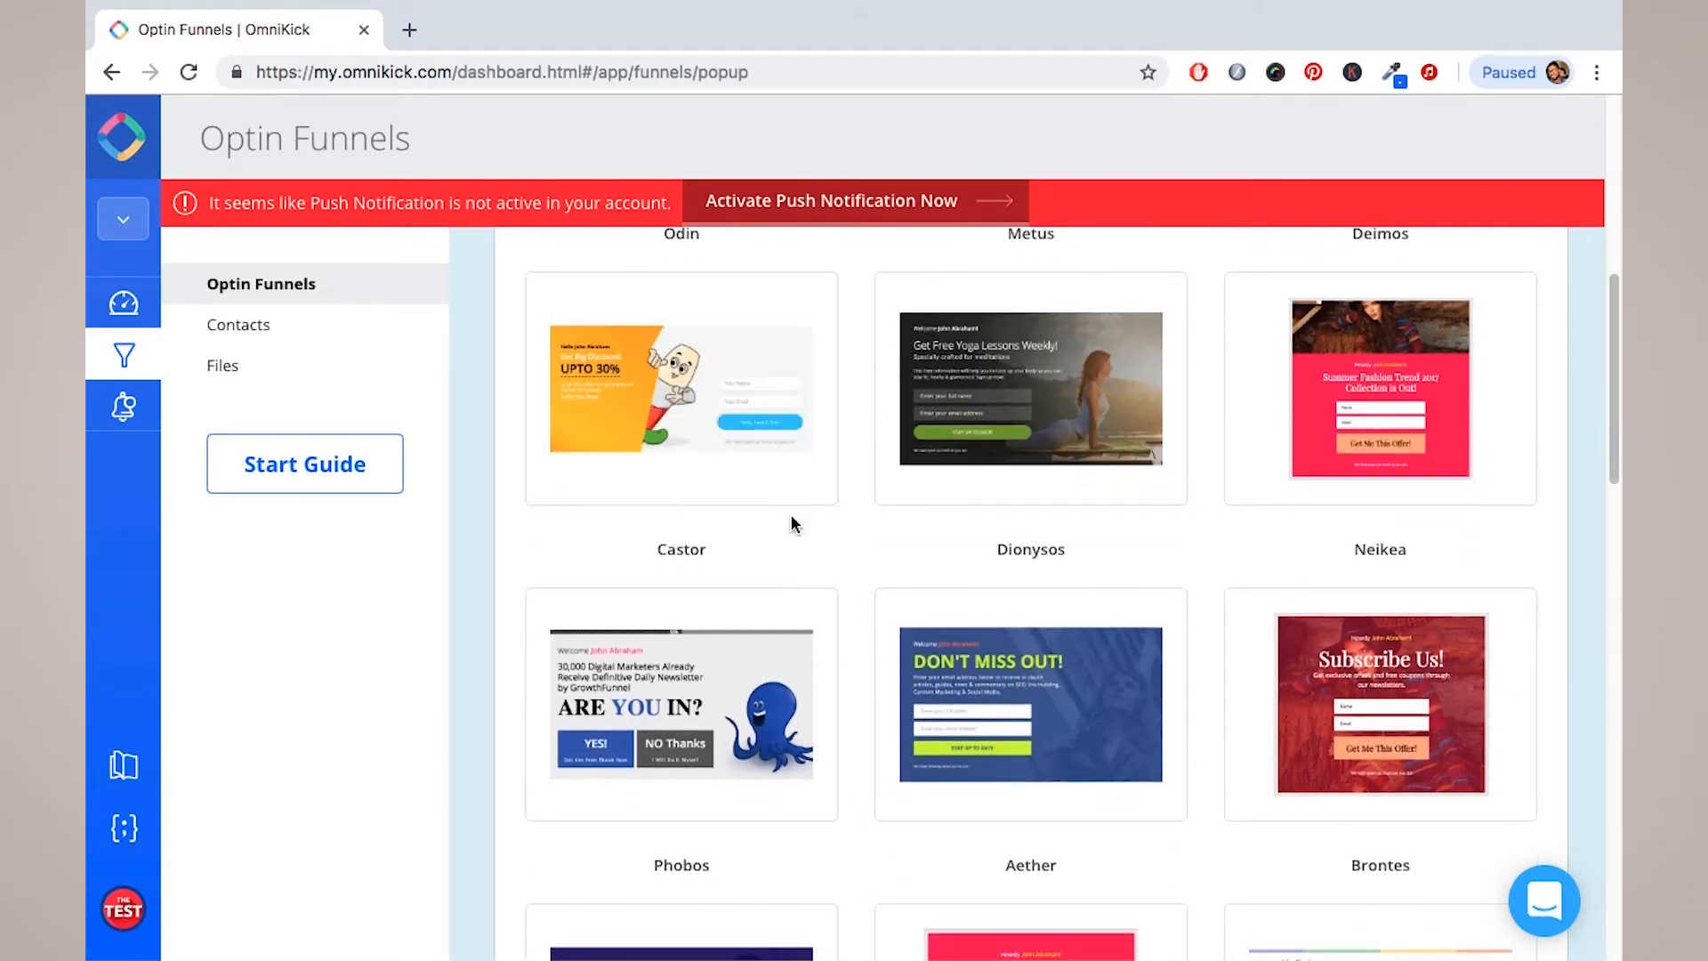
scroll(792, 523, "down", 2)
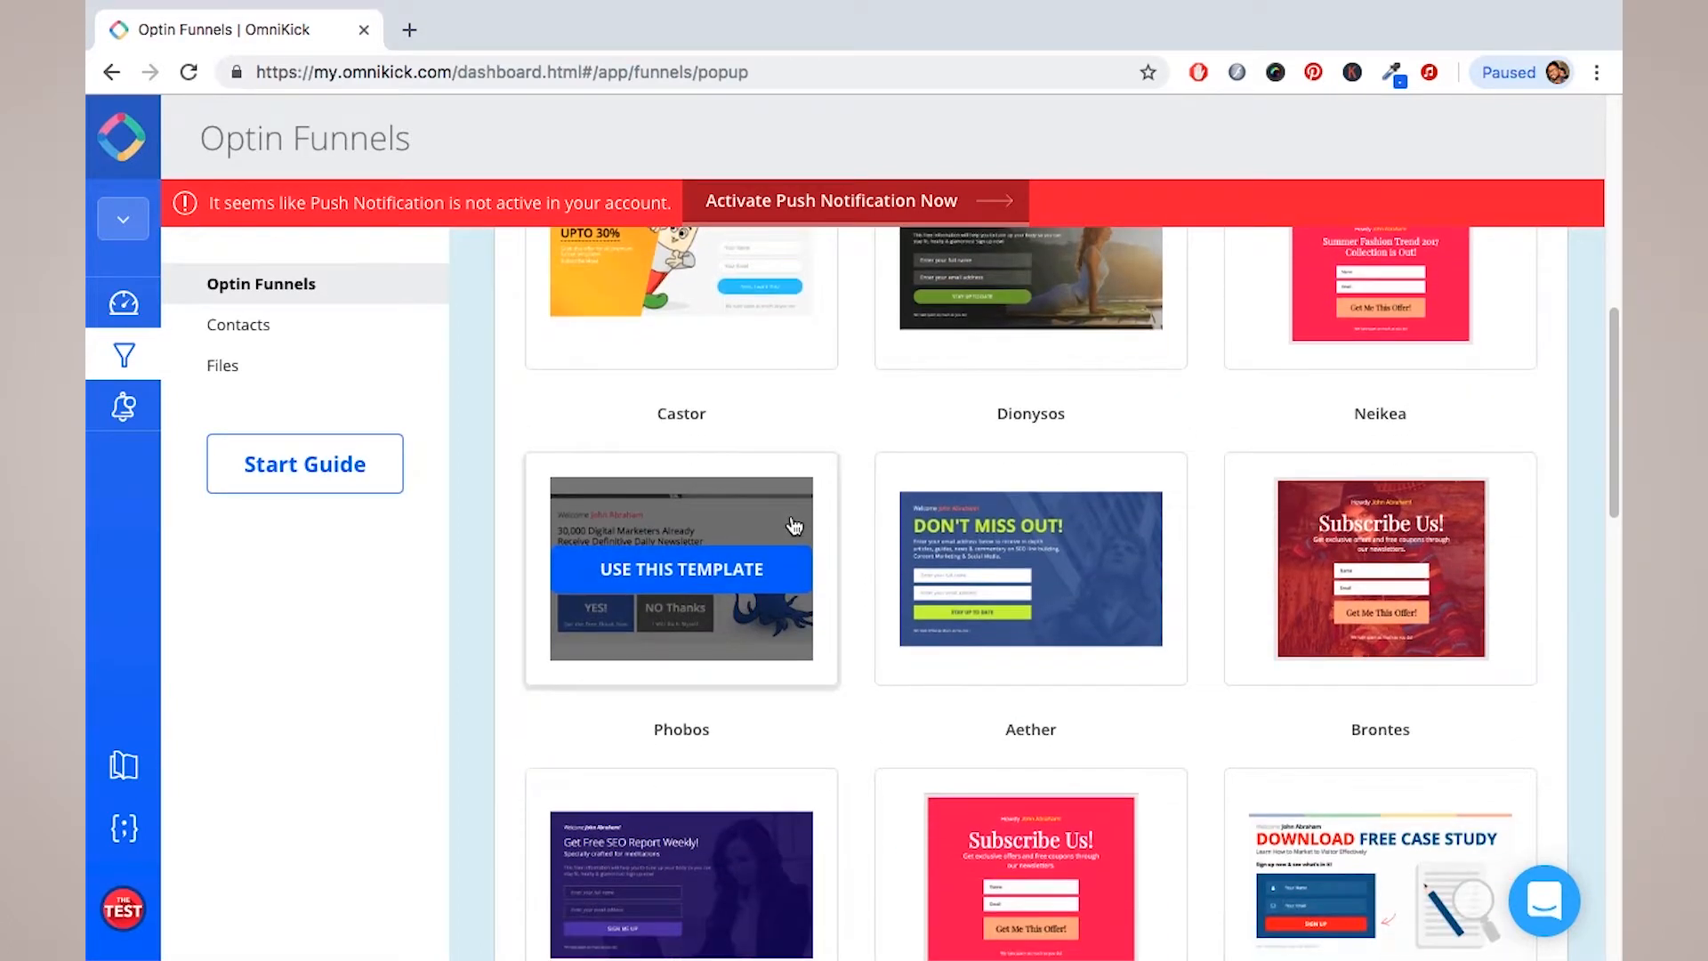
scroll(795, 526, "down", 1)
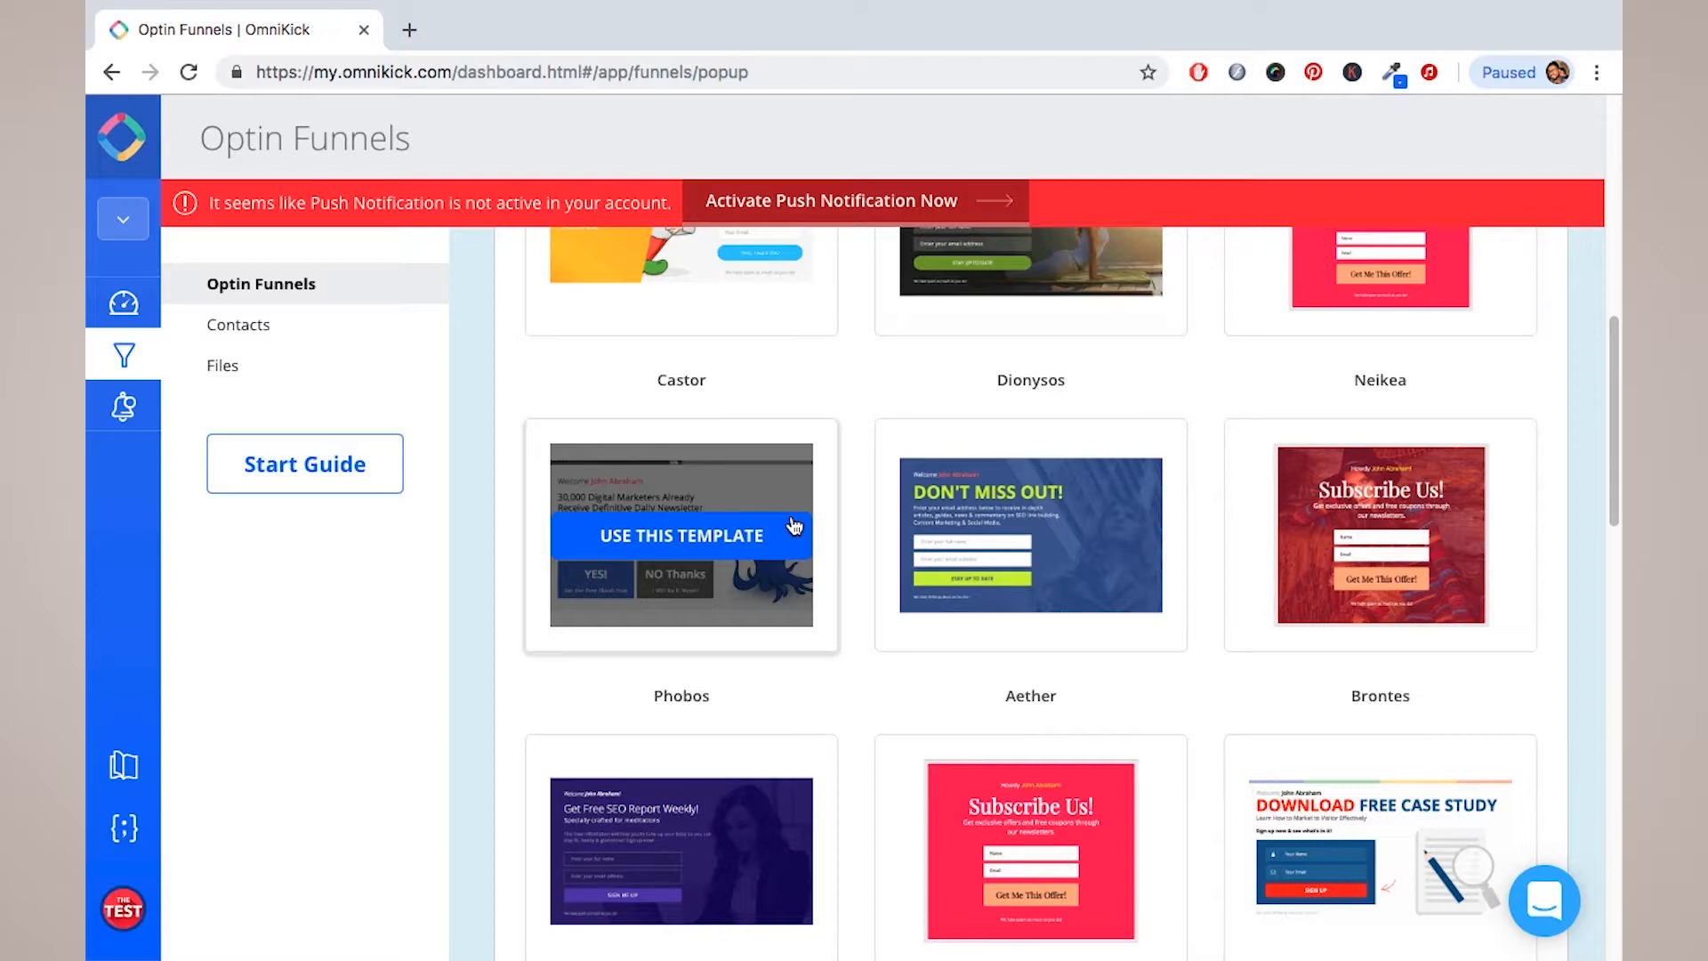
scroll(794, 526, "down", 7)
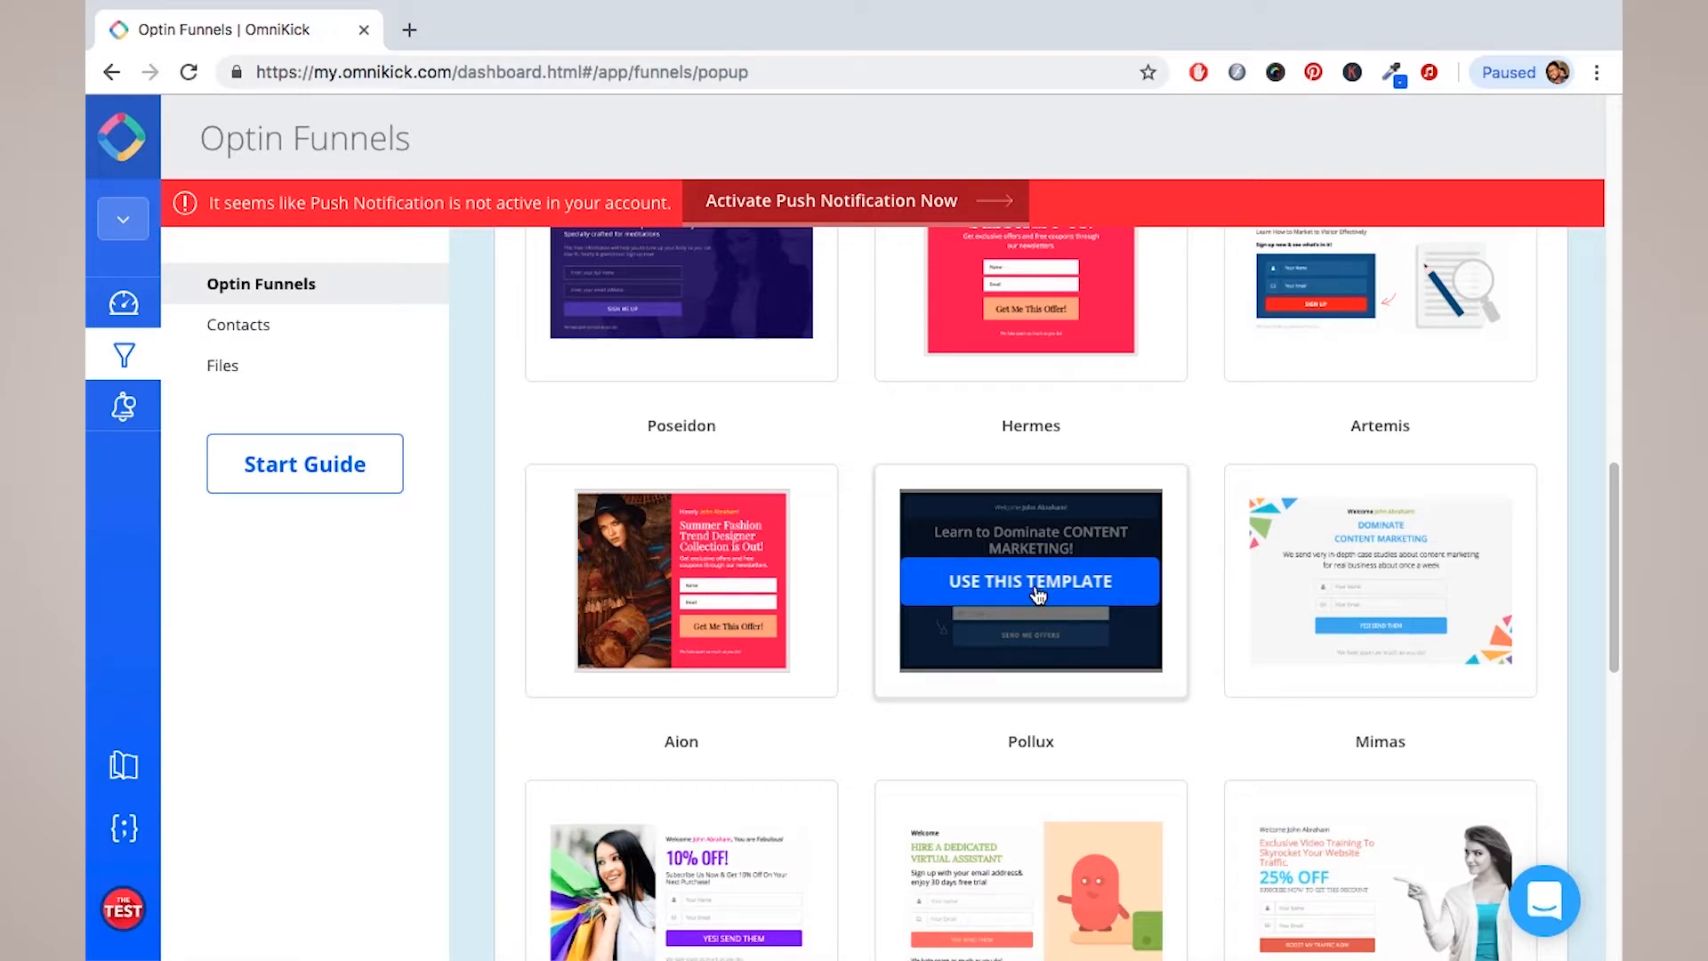
left_click(1022, 596)
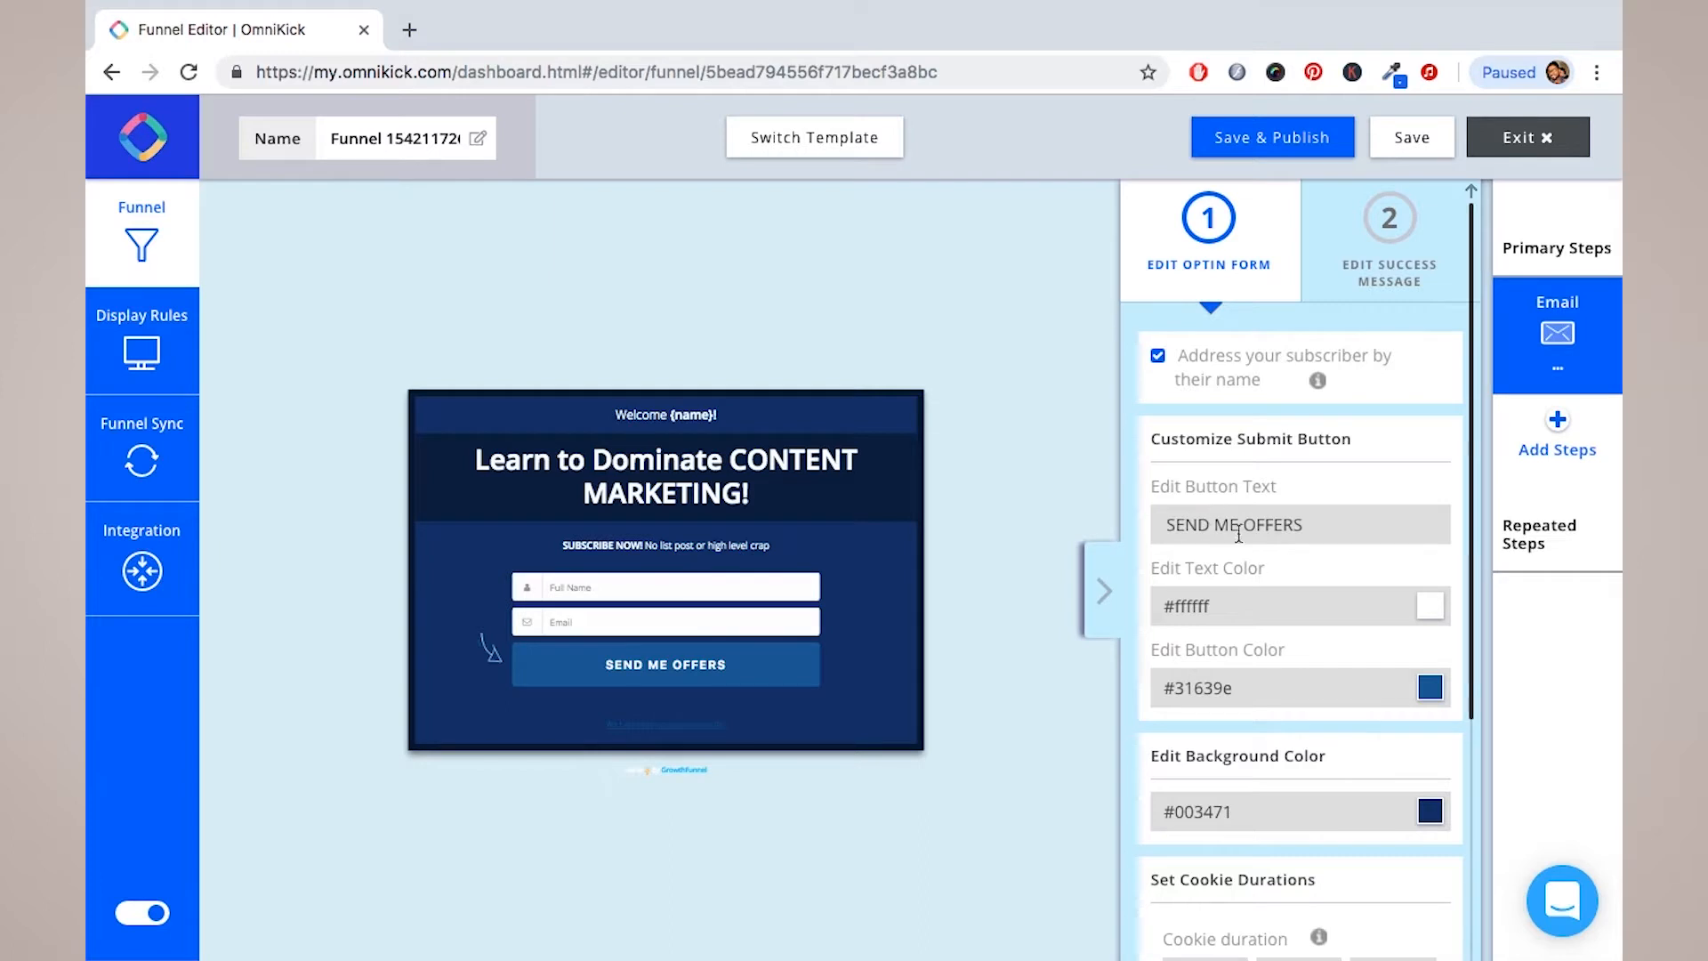
Step: Open Switch Template to list alternatives such as Castor, Dionysos and Neikea
scroll(1261, 634, "down", 5)
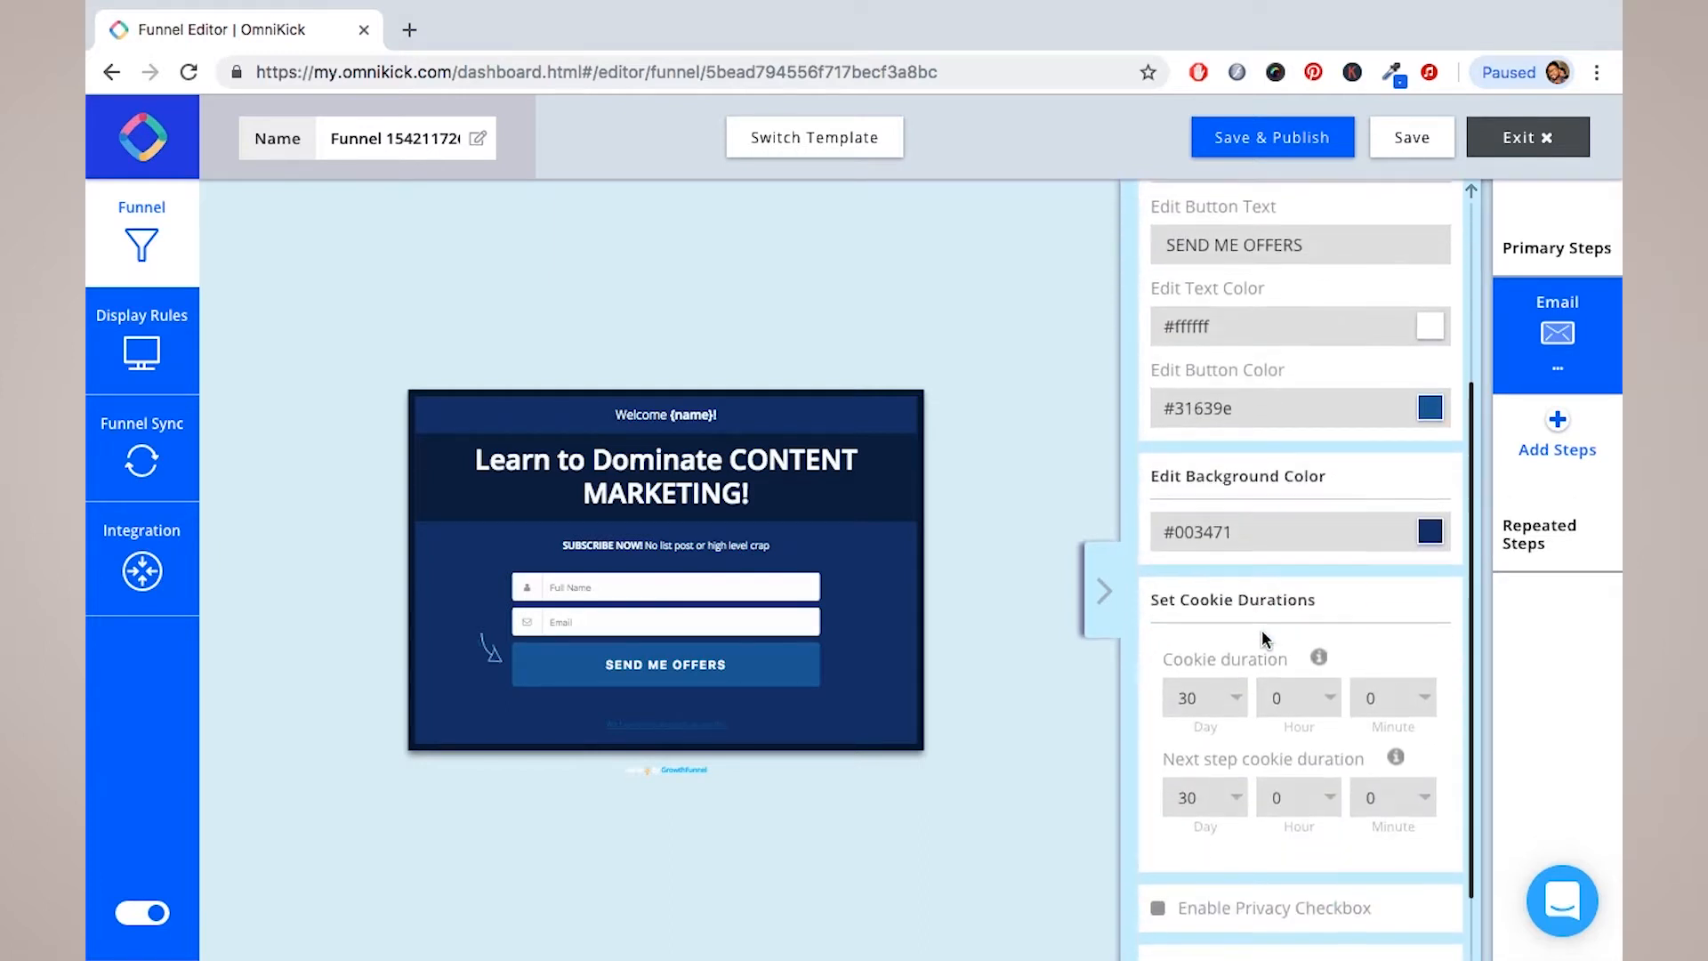
scroll(1264, 636, "up", 5)
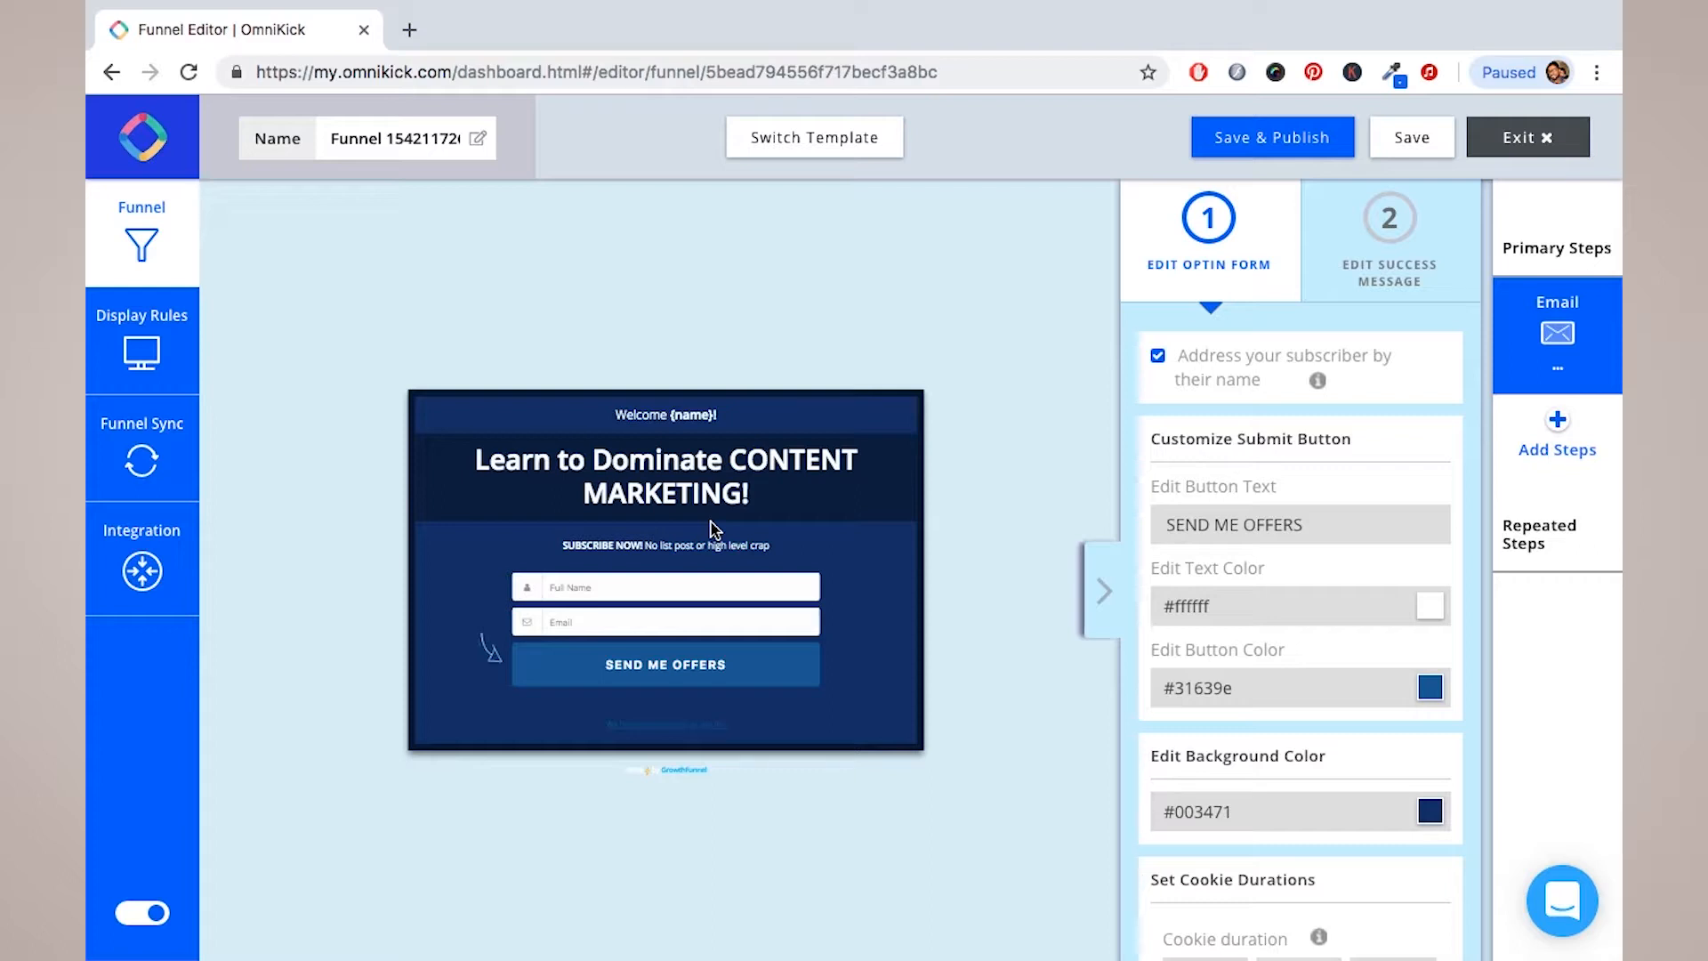
left_click(815, 144)
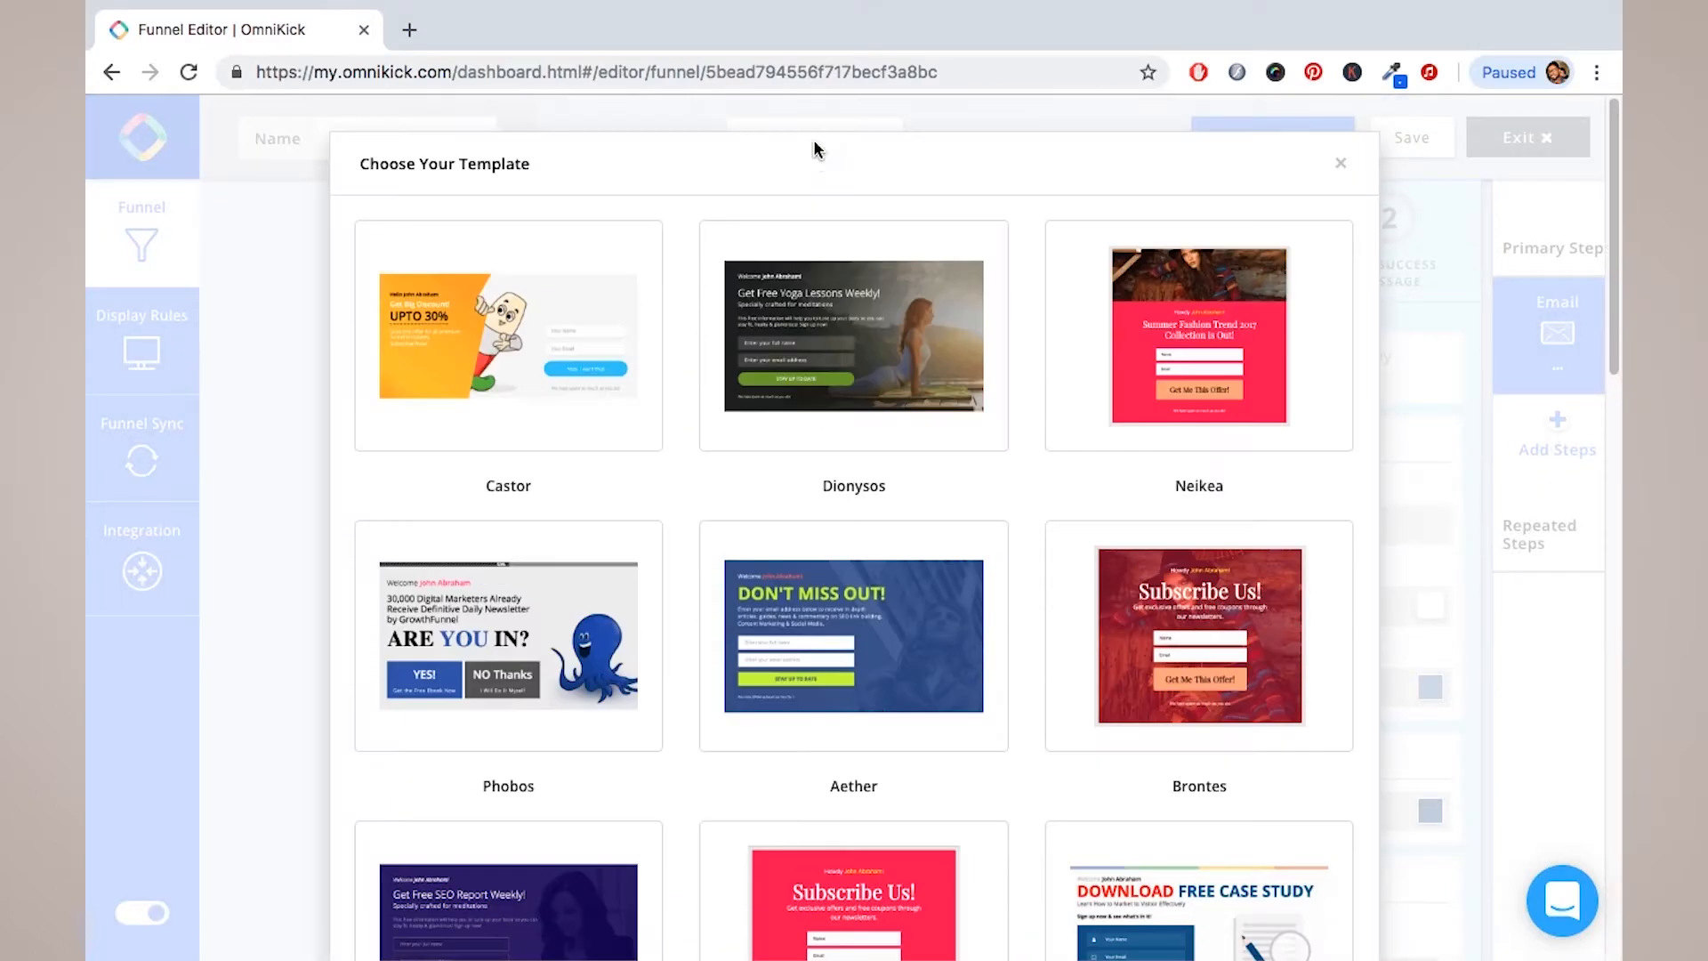
Step: Close the Choose Your Template dialog without switching away from Pollux
scroll(786, 480, "down", 15)
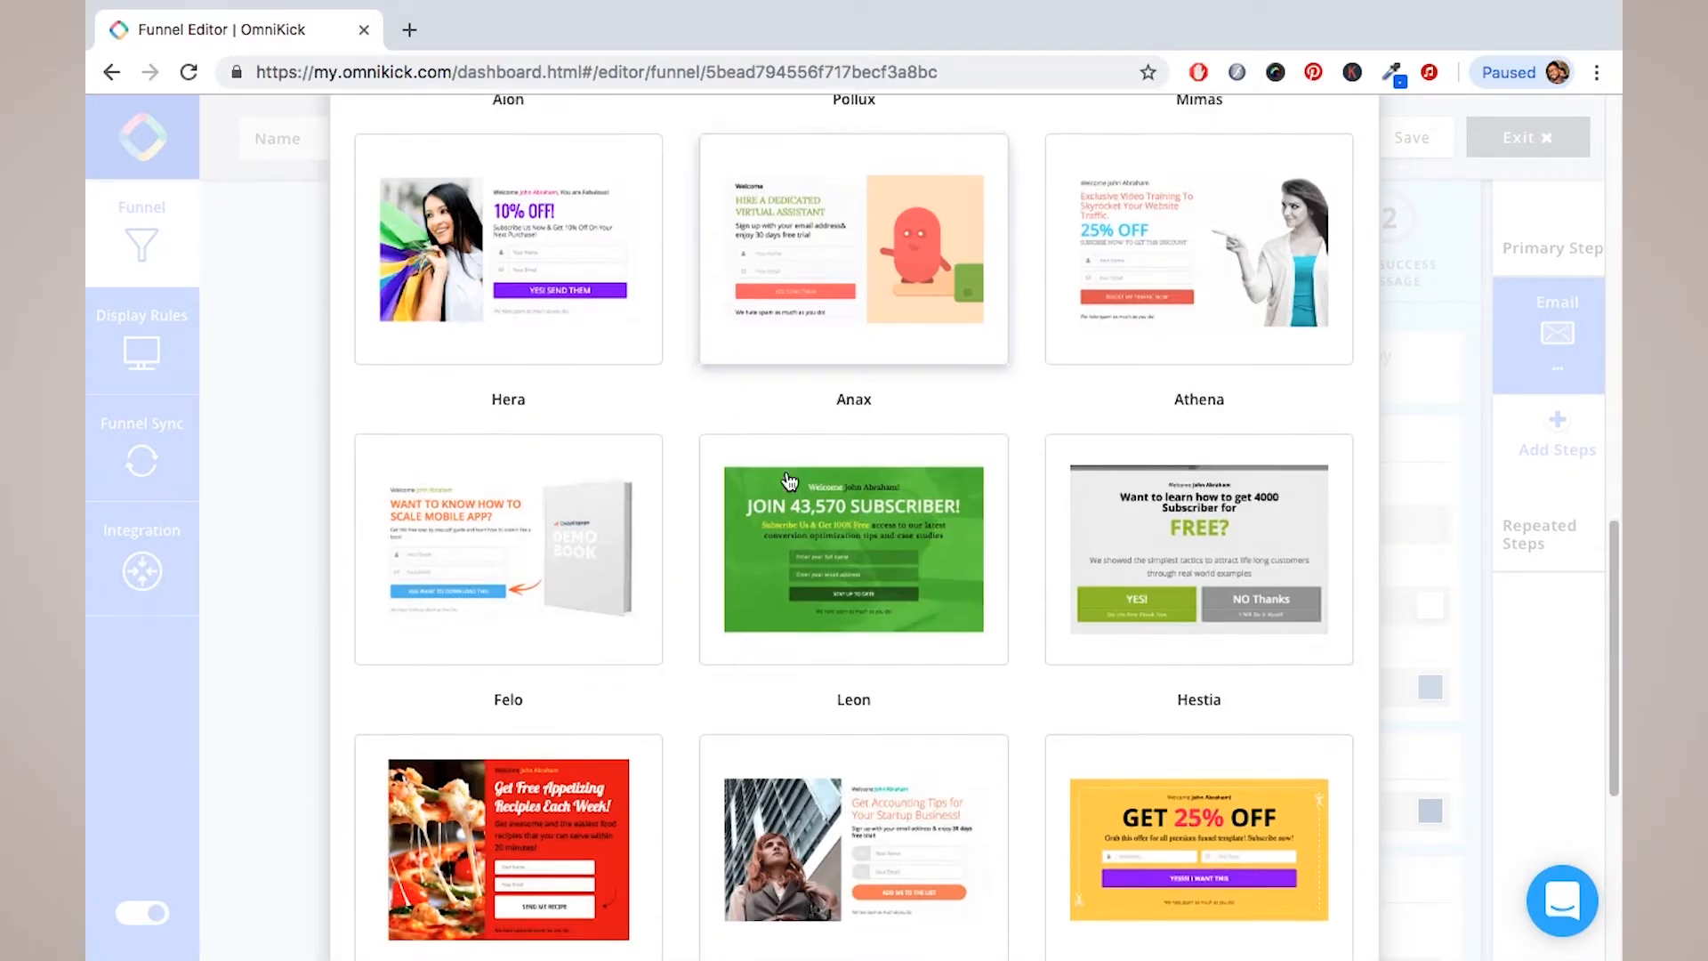
scroll(789, 482, "down", 5)
scroll(789, 481, "up", 20)
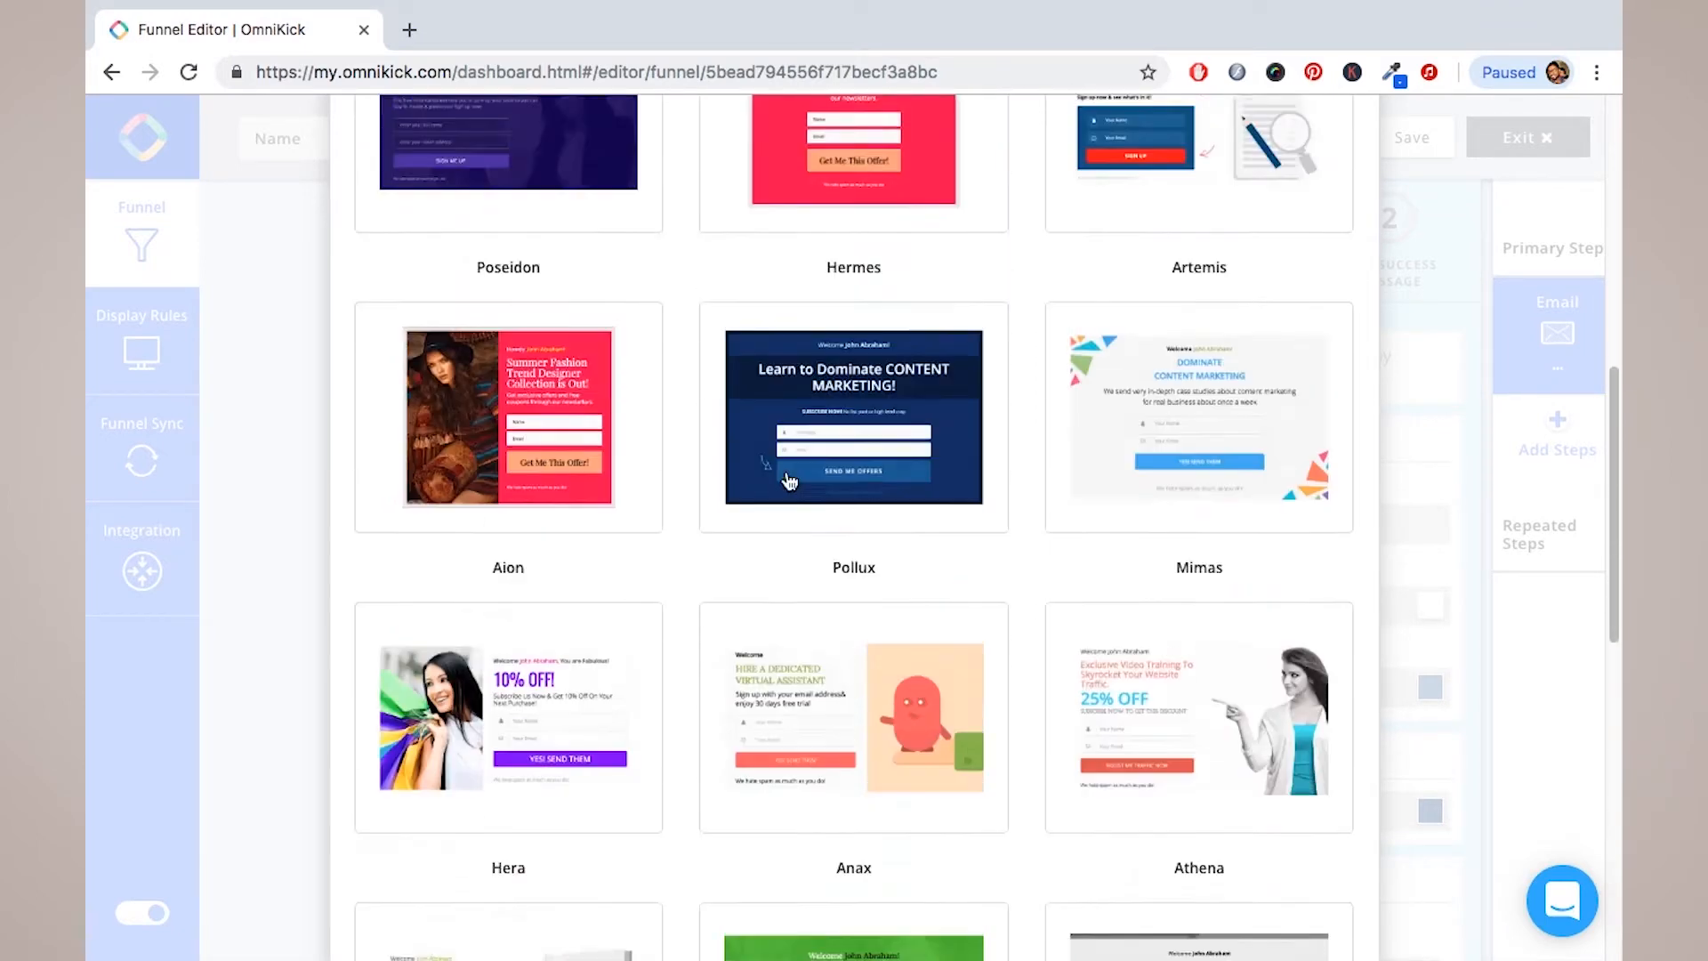
scroll(789, 481, "up", 3)
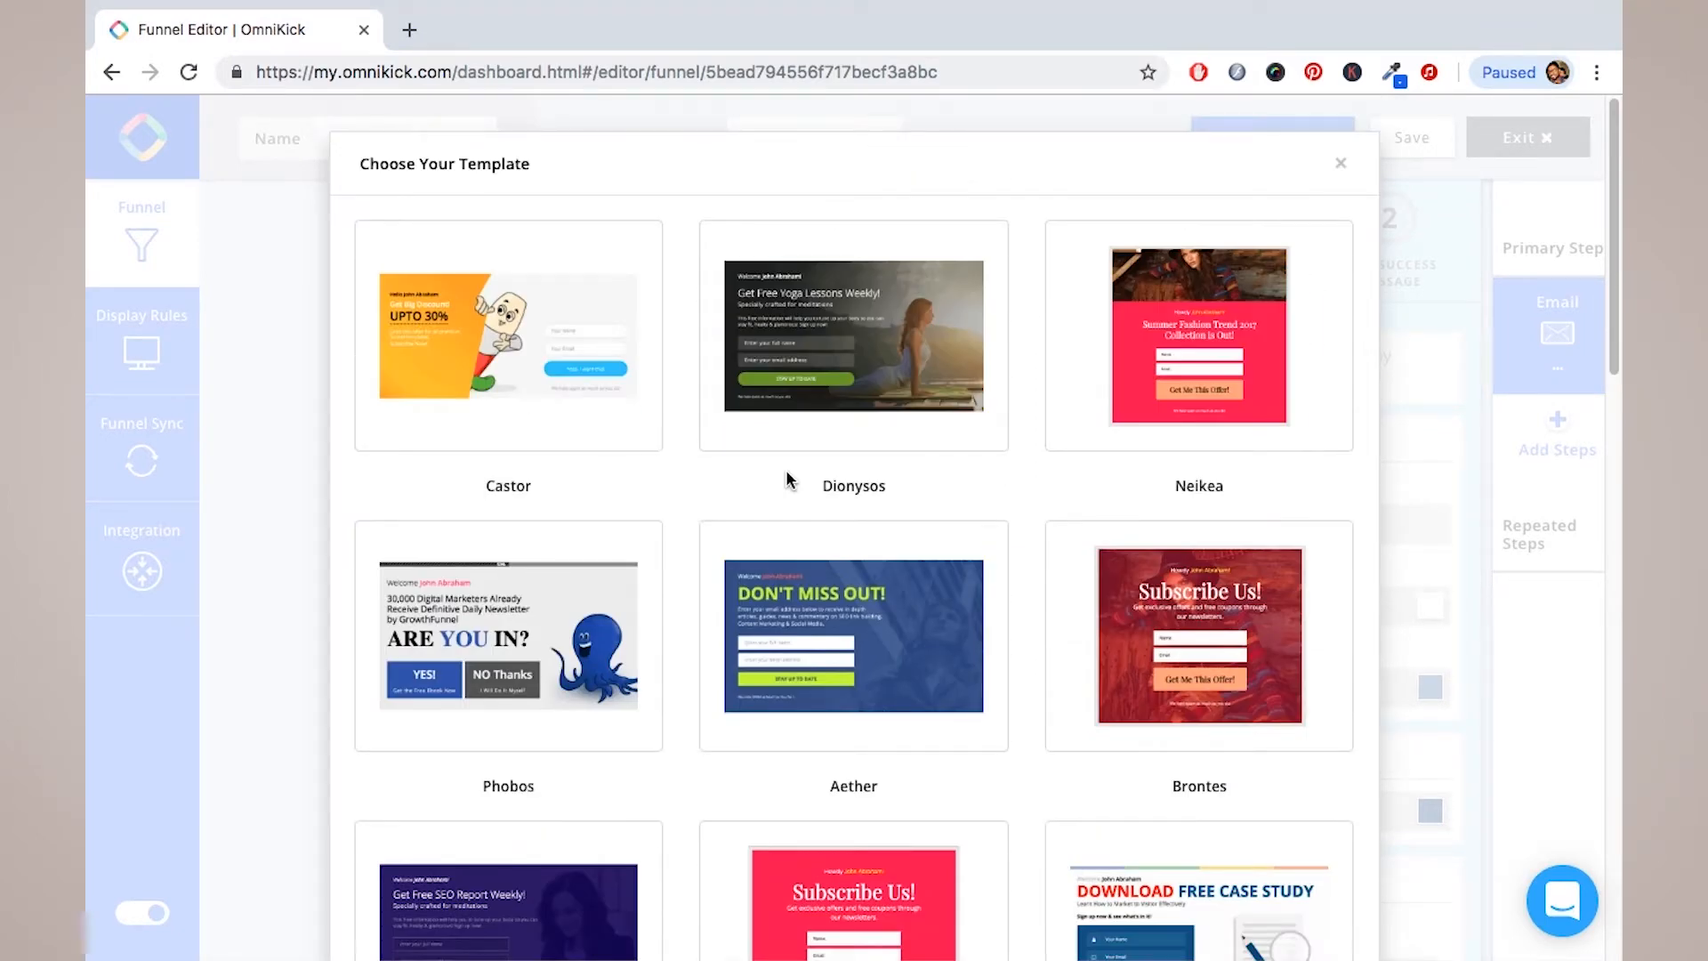
scroll(702, 545, "down", 15)
scroll(707, 546, "down", 2)
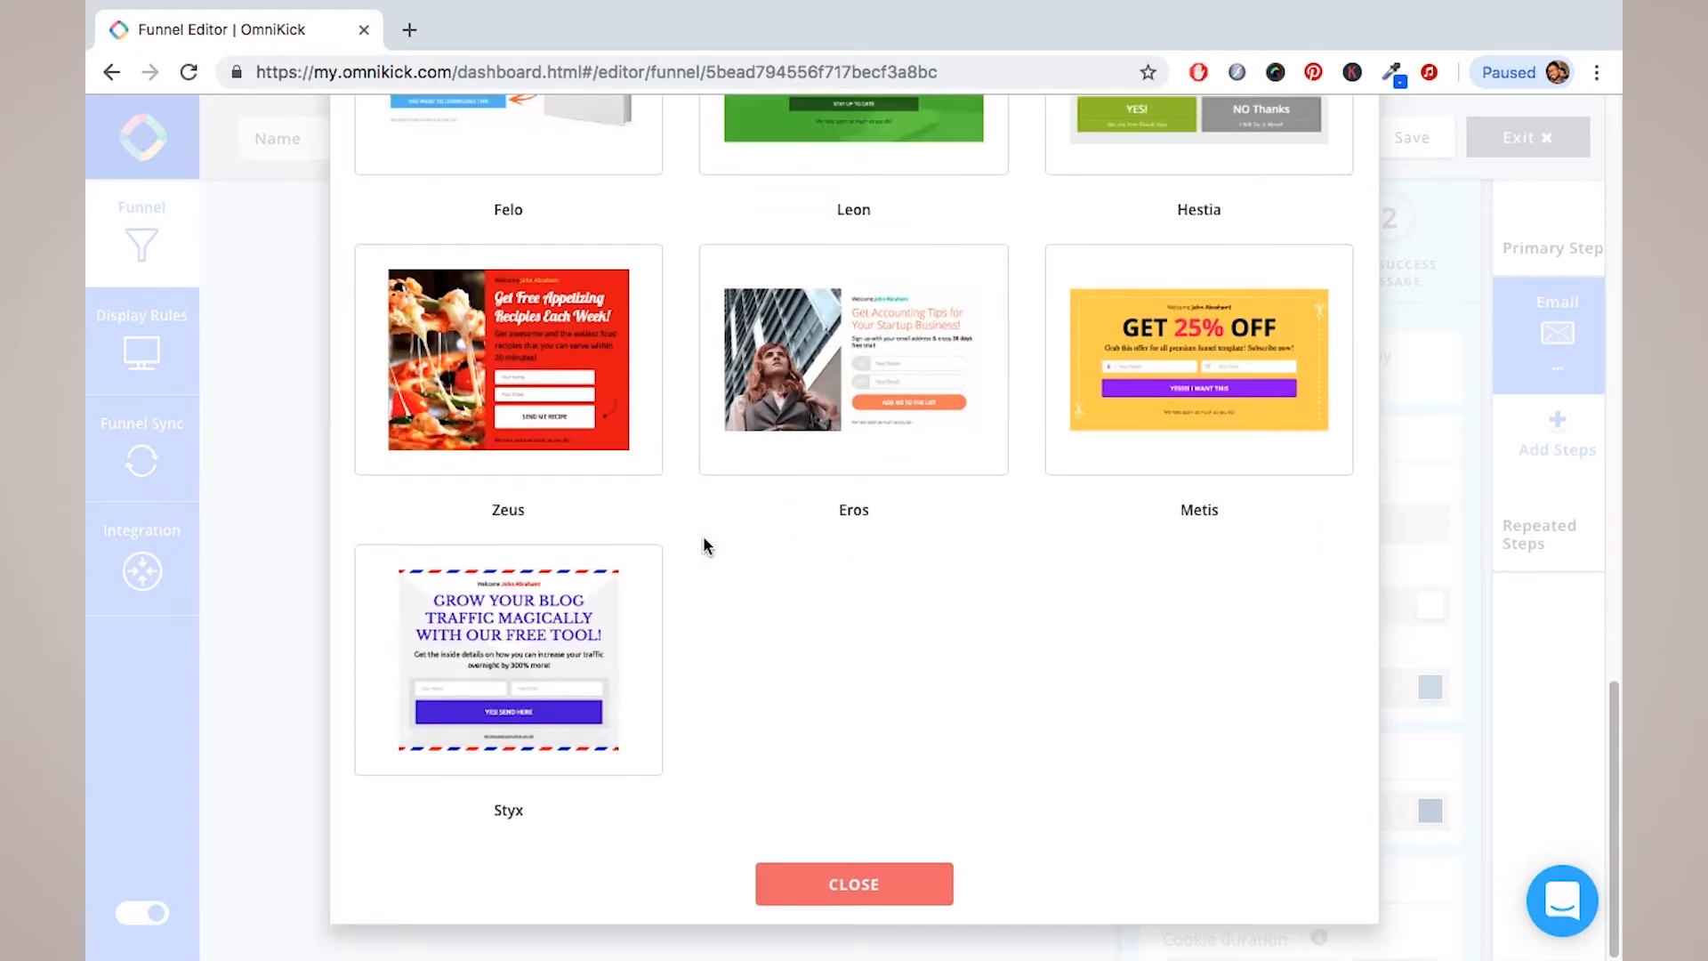
left_click(846, 888)
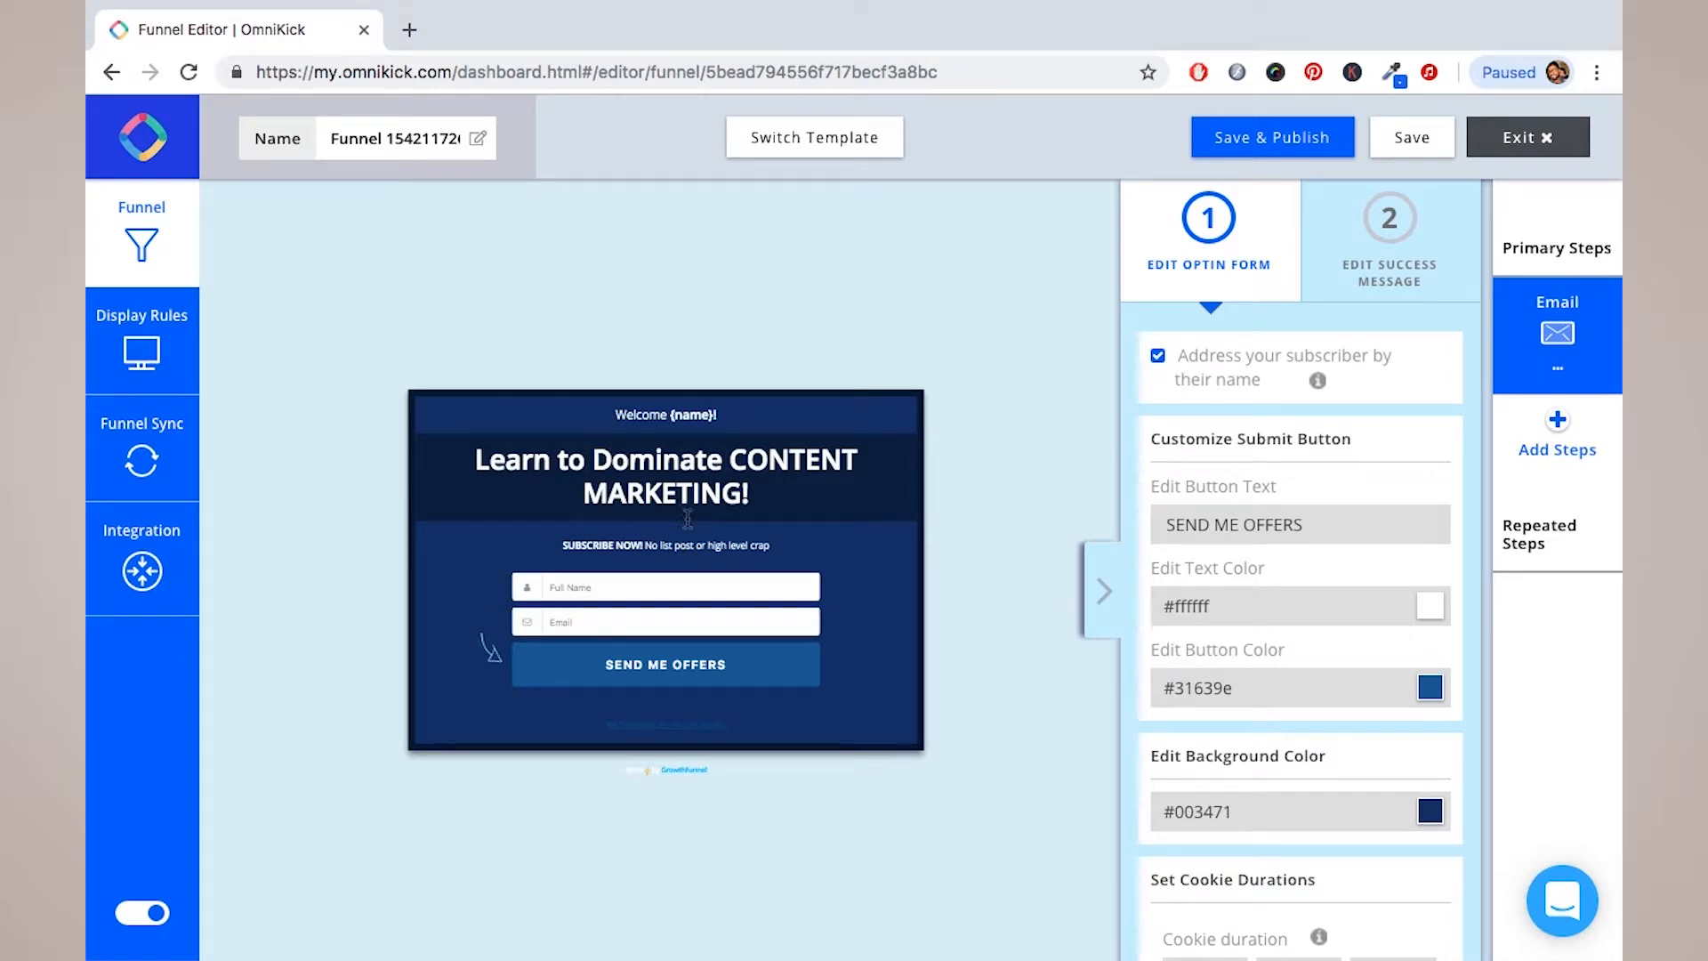
Step: Uncheck 'Address your subscriber by their name' to drop the Welcome {name}! greeting
left_click(648, 412)
triple_click(648, 412)
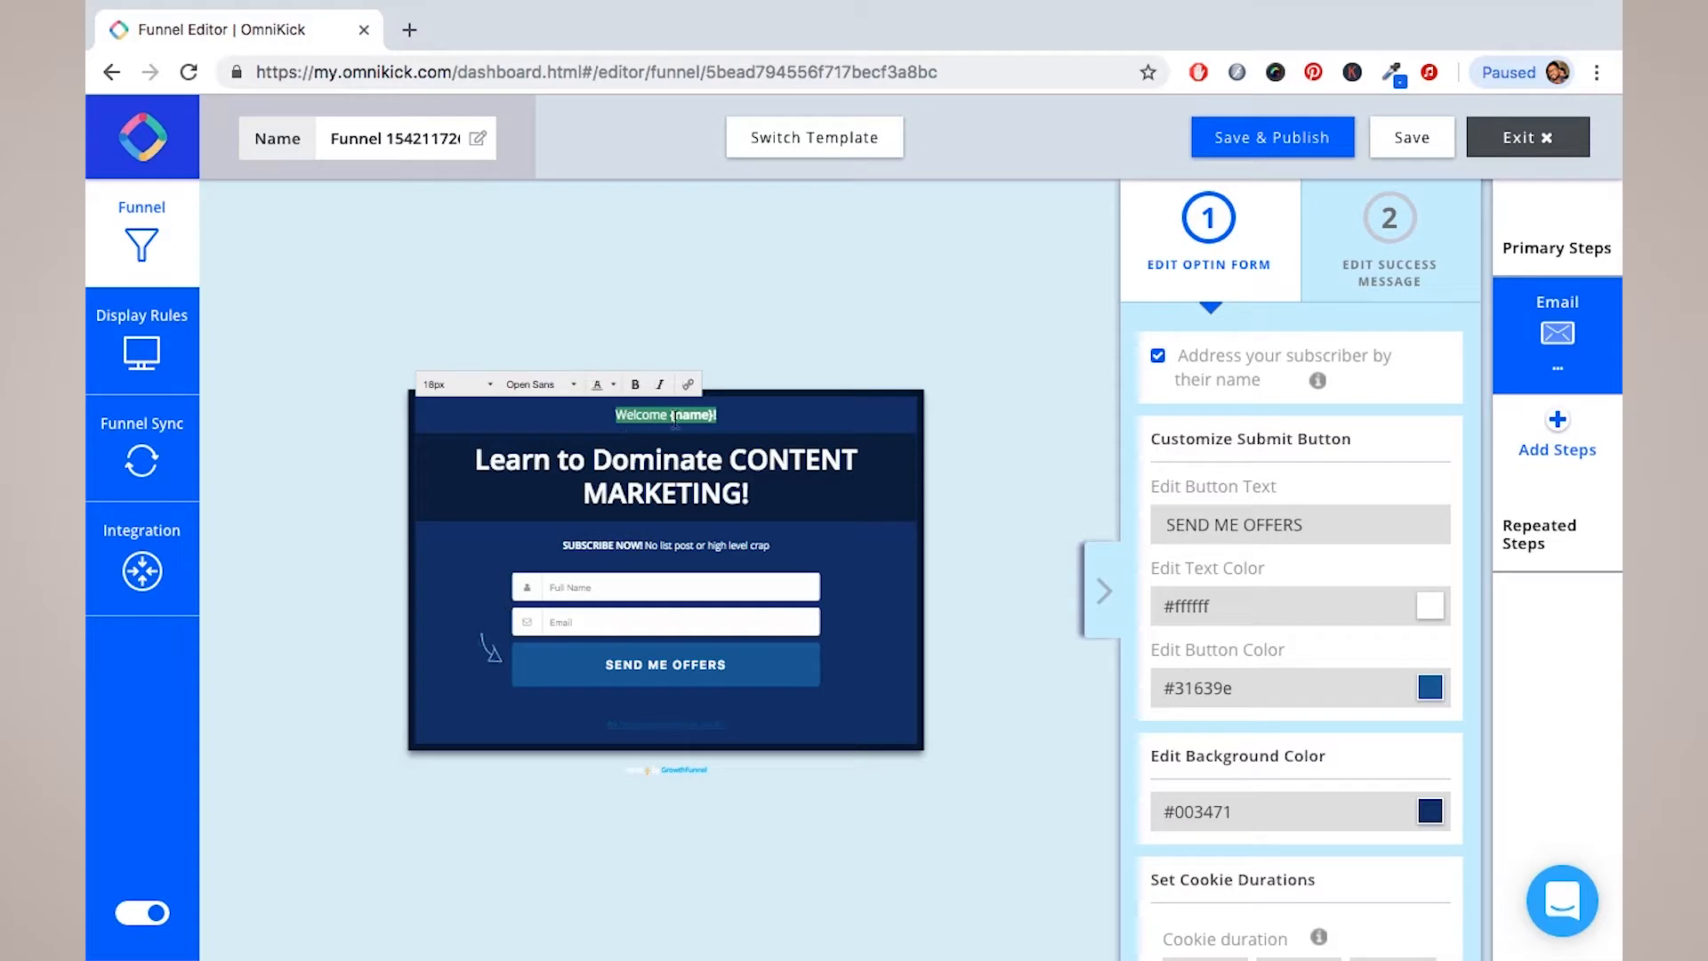
left_click(628, 420)
double_click(628, 419)
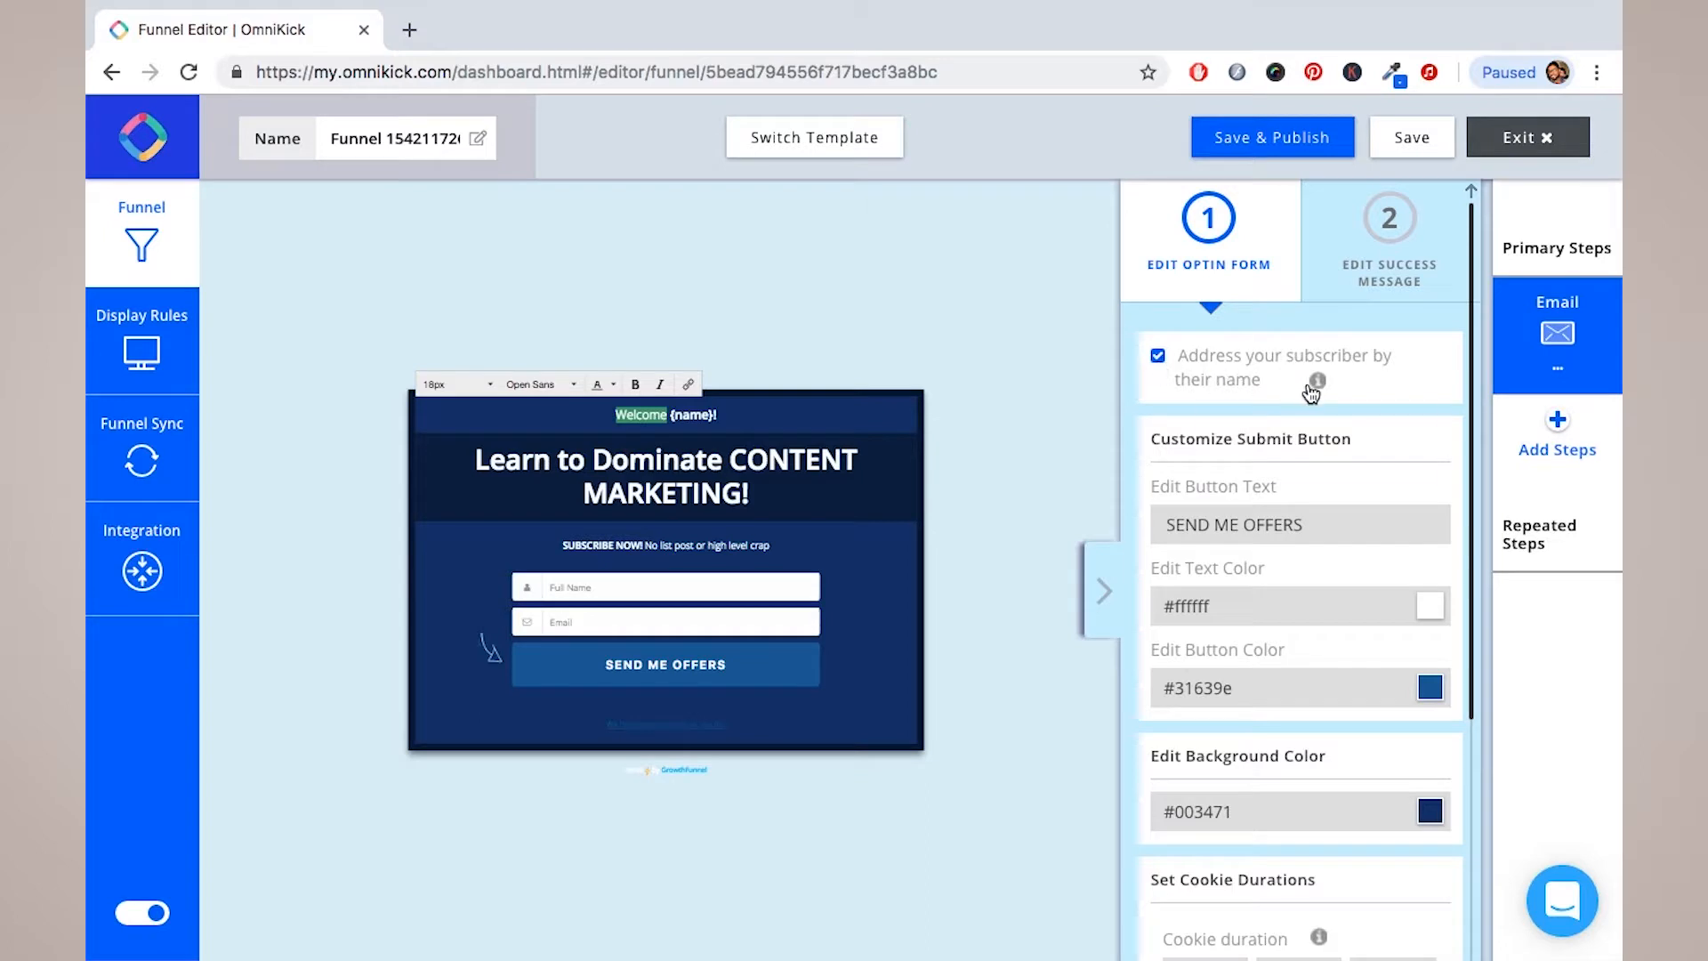
mouse_move(1315, 391)
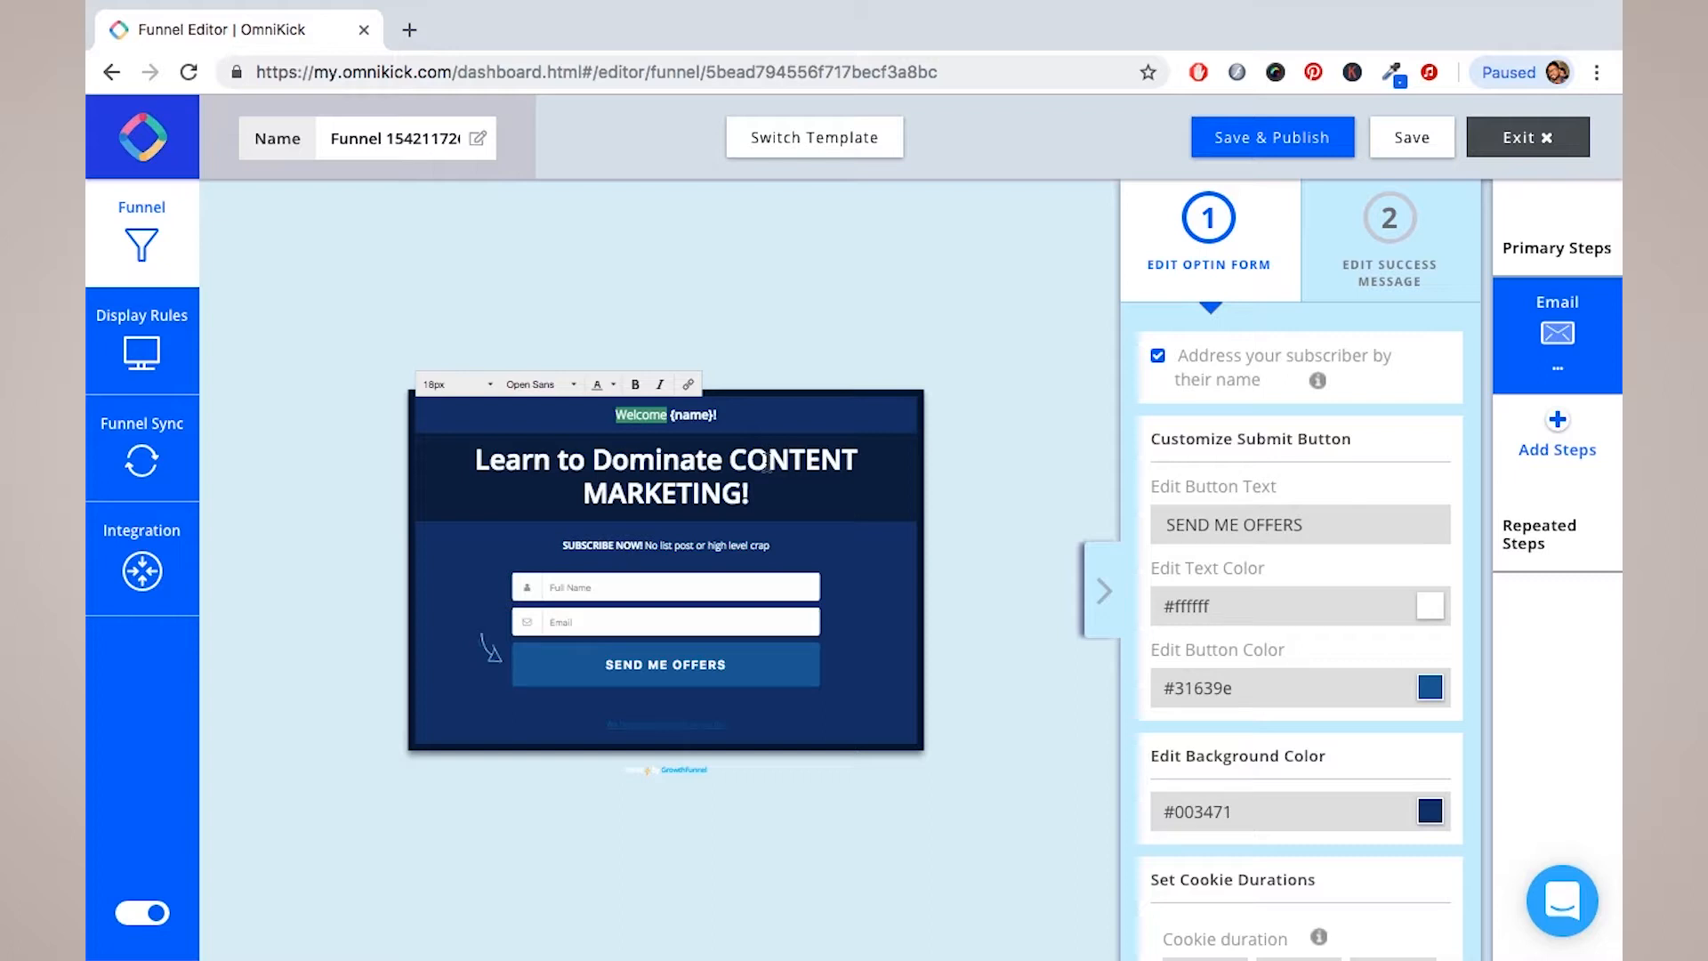
left_click(616, 589)
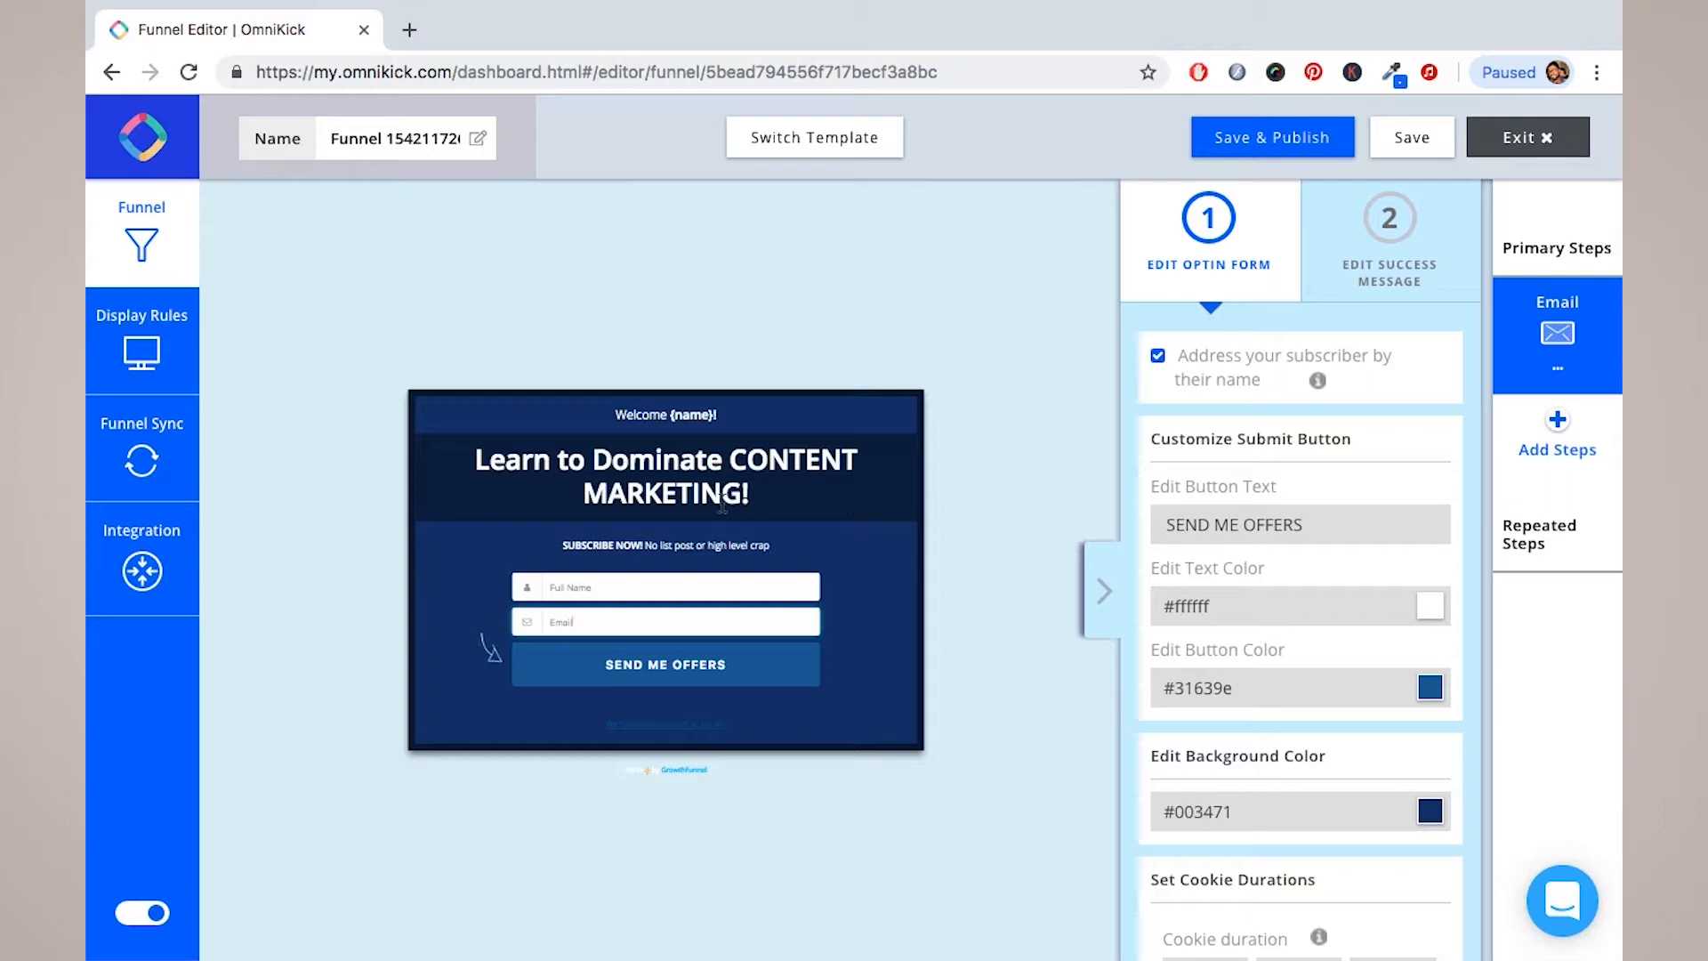
left_click(1158, 356)
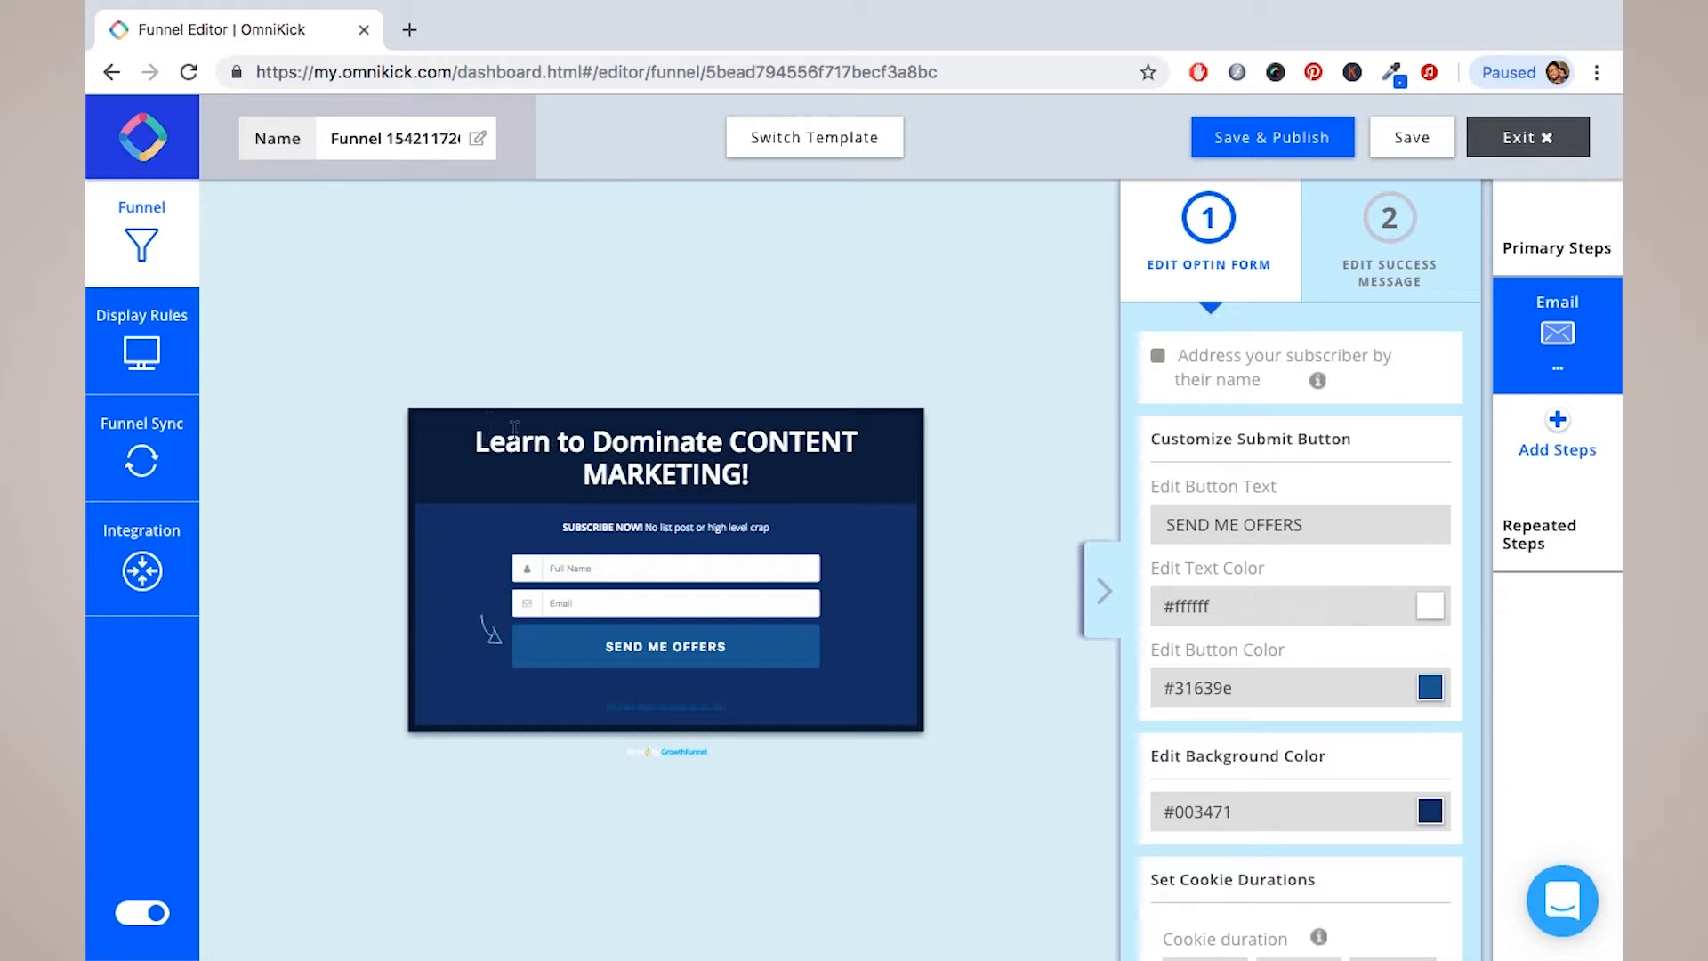
triple_click(648, 456)
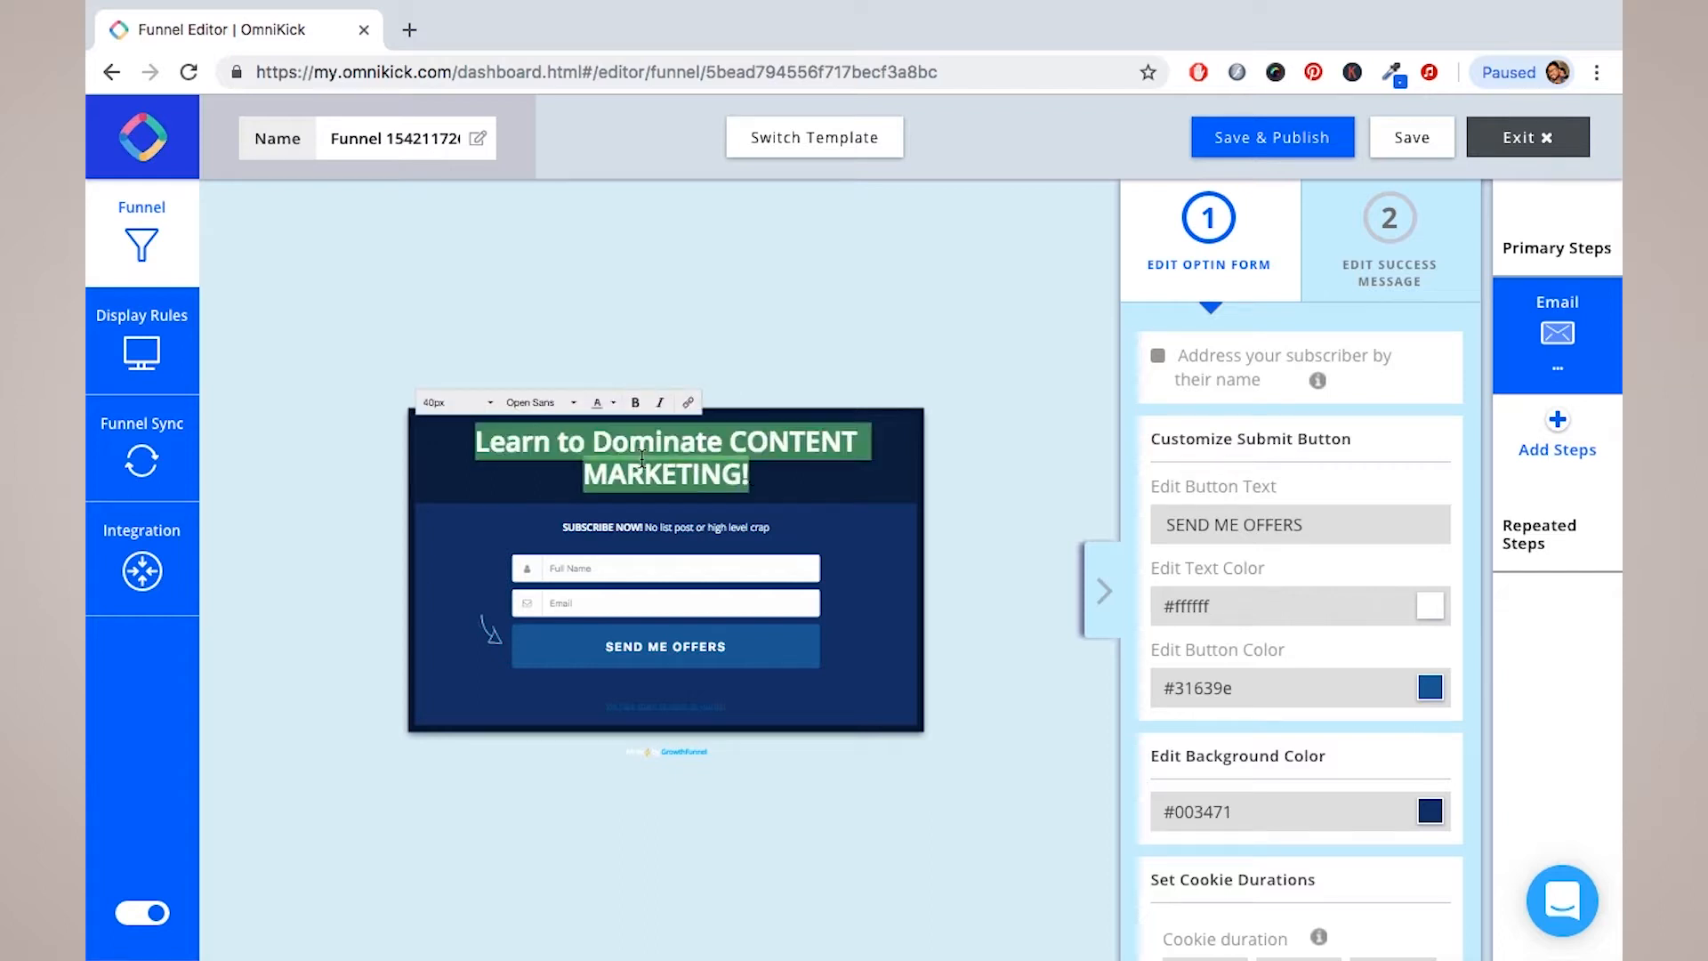
left_click(491, 408)
left_click(464, 471)
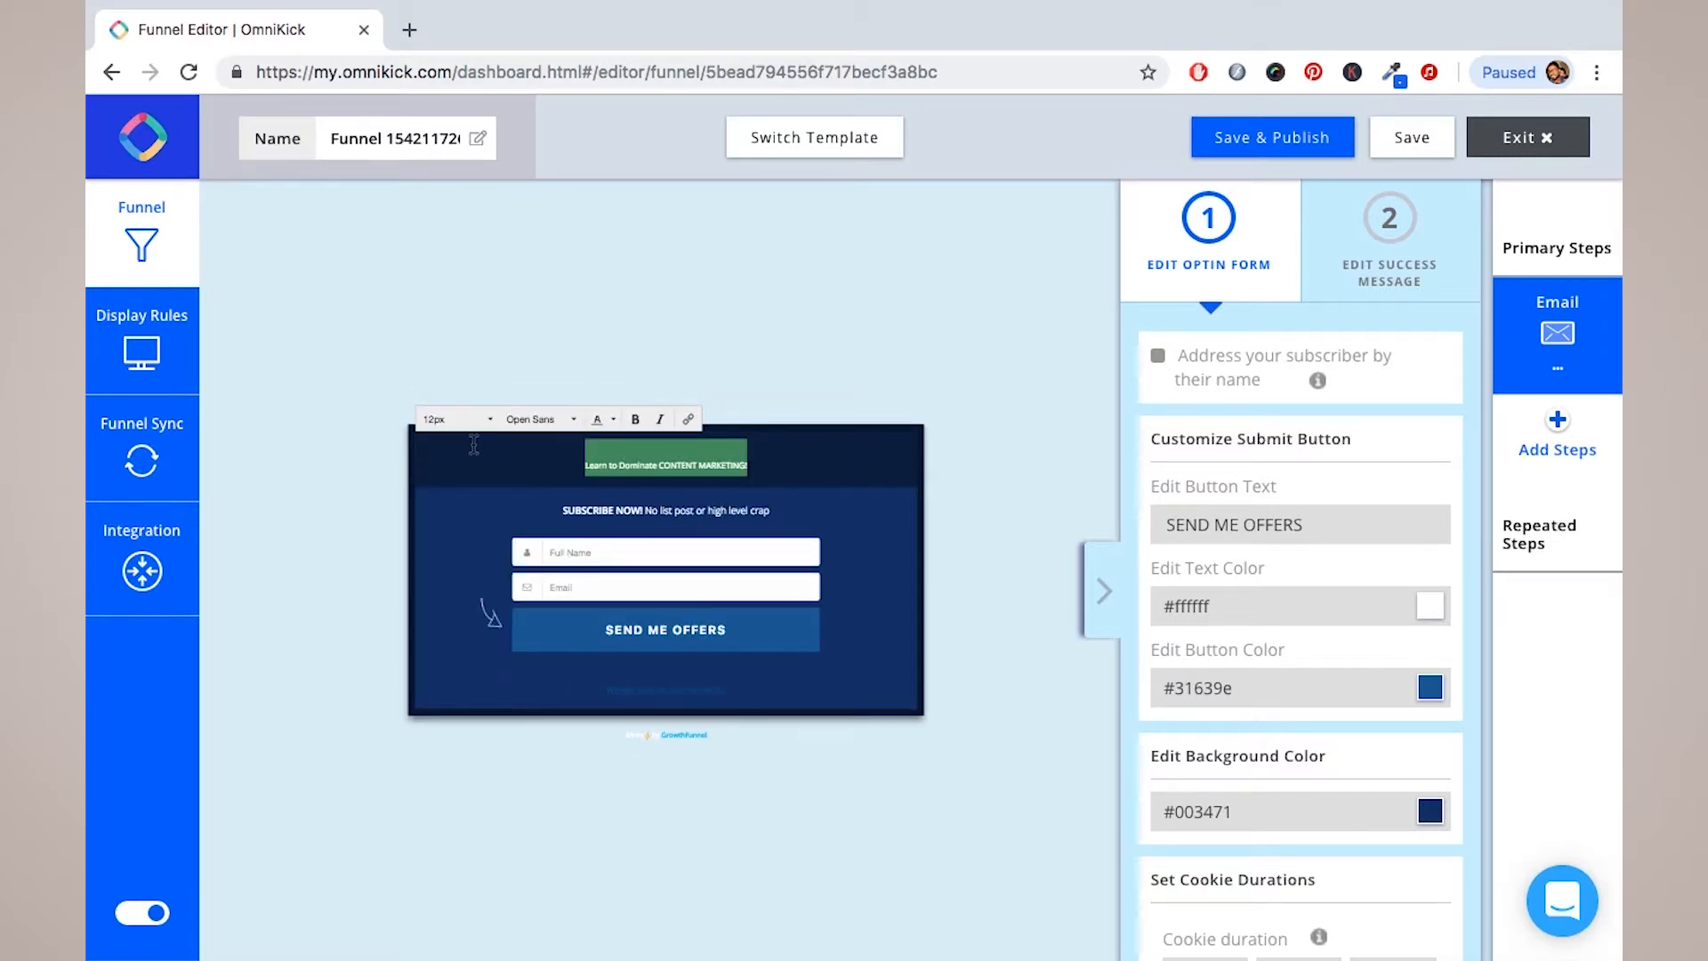
left_click(491, 419)
left_click(464, 447)
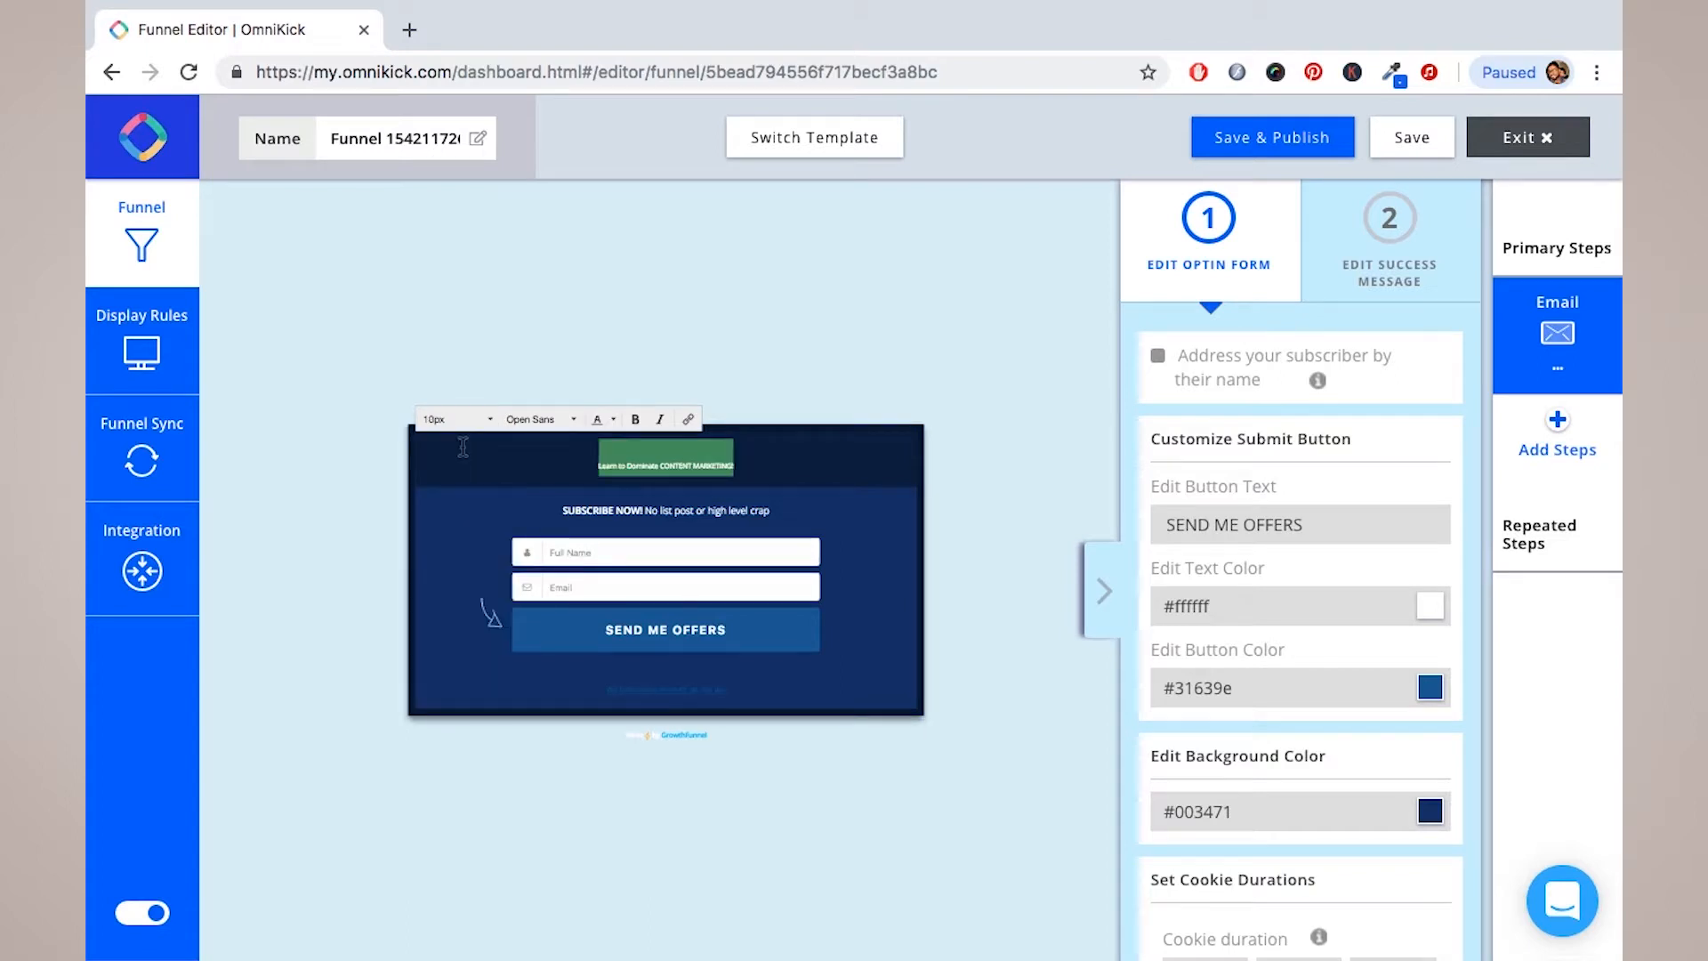
key("super+z")
key("super+z")
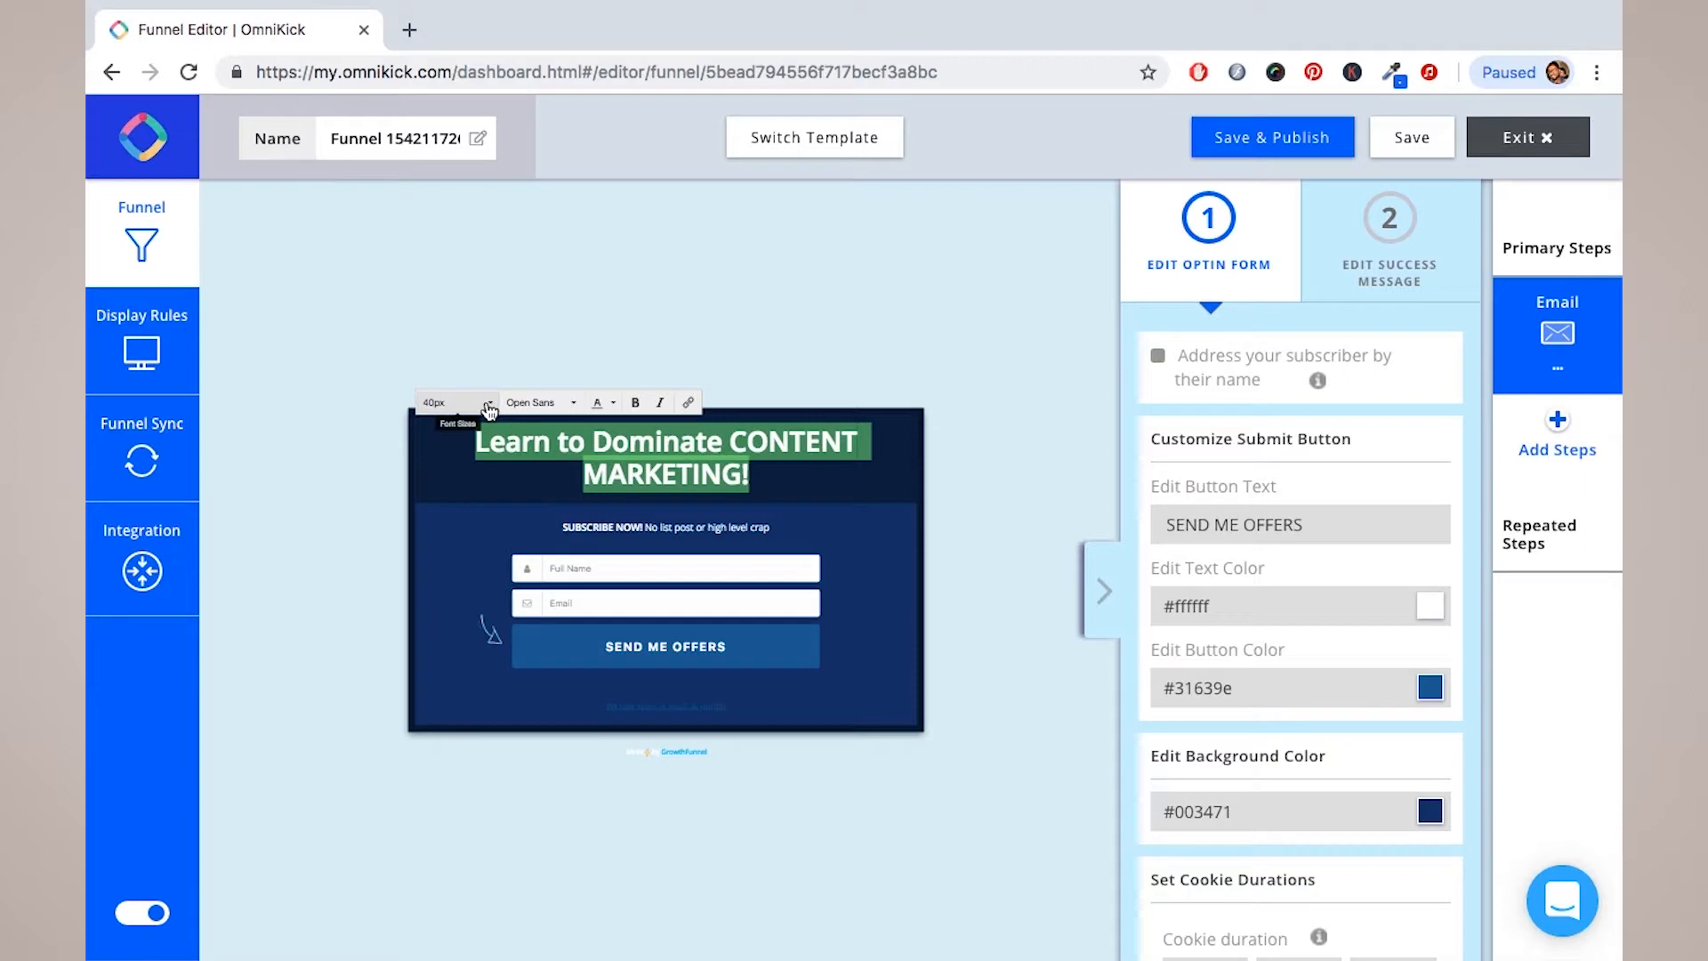
left_click(574, 403)
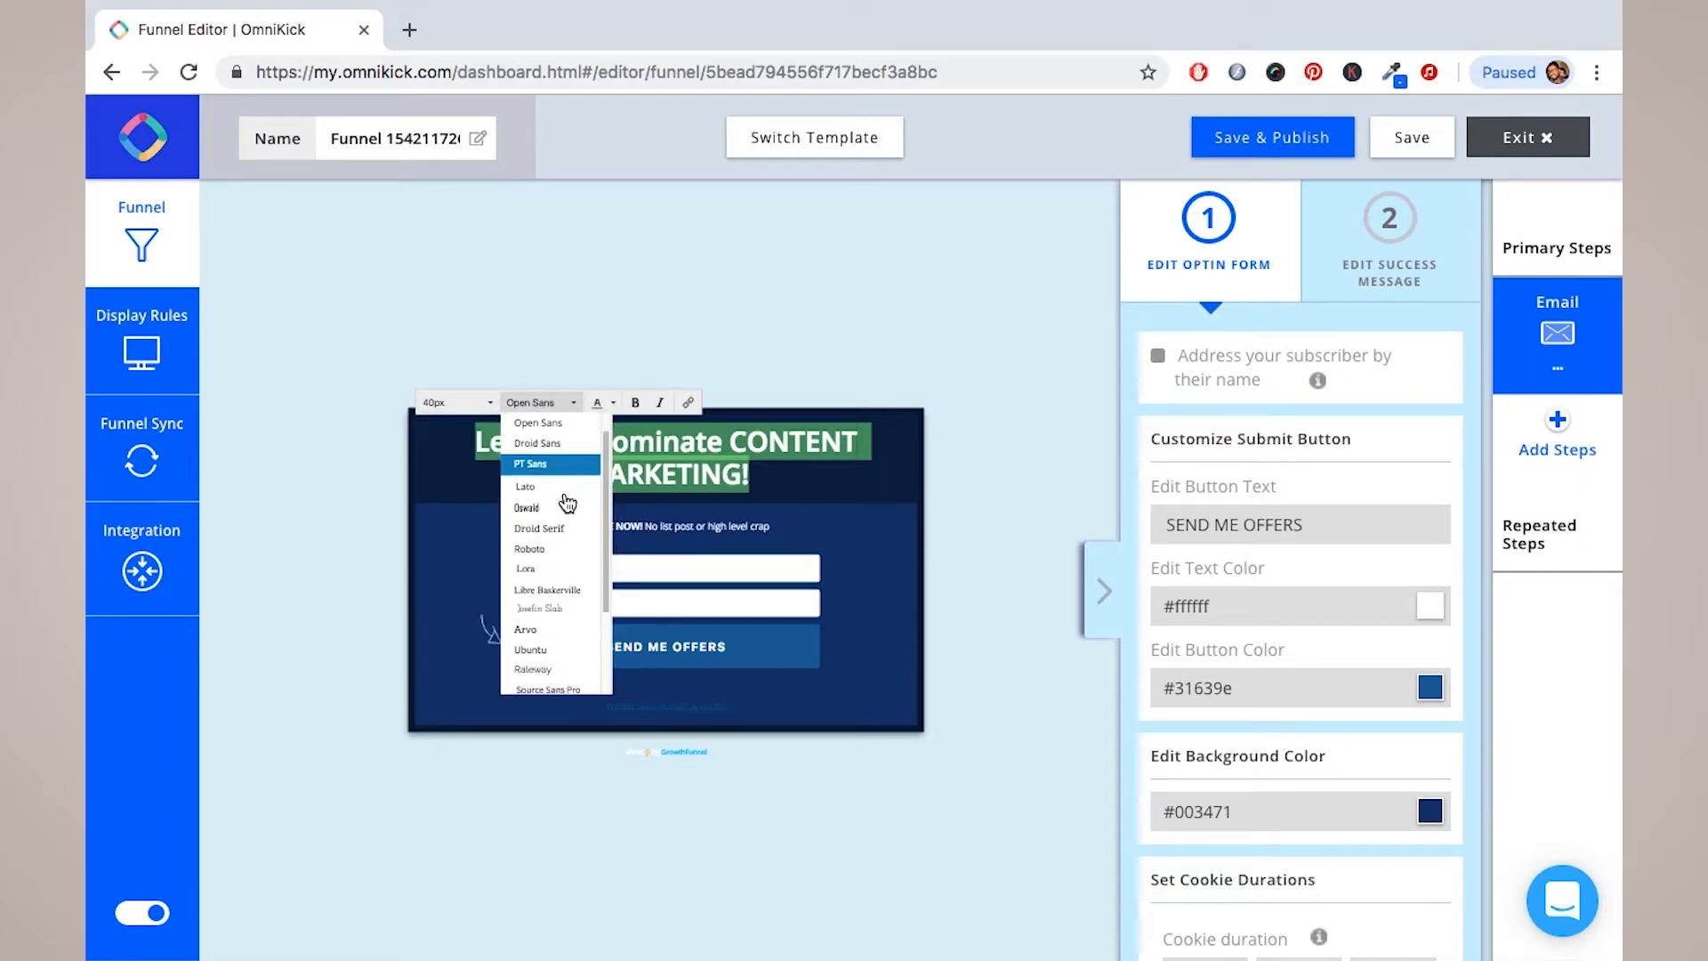
left_click(598, 403)
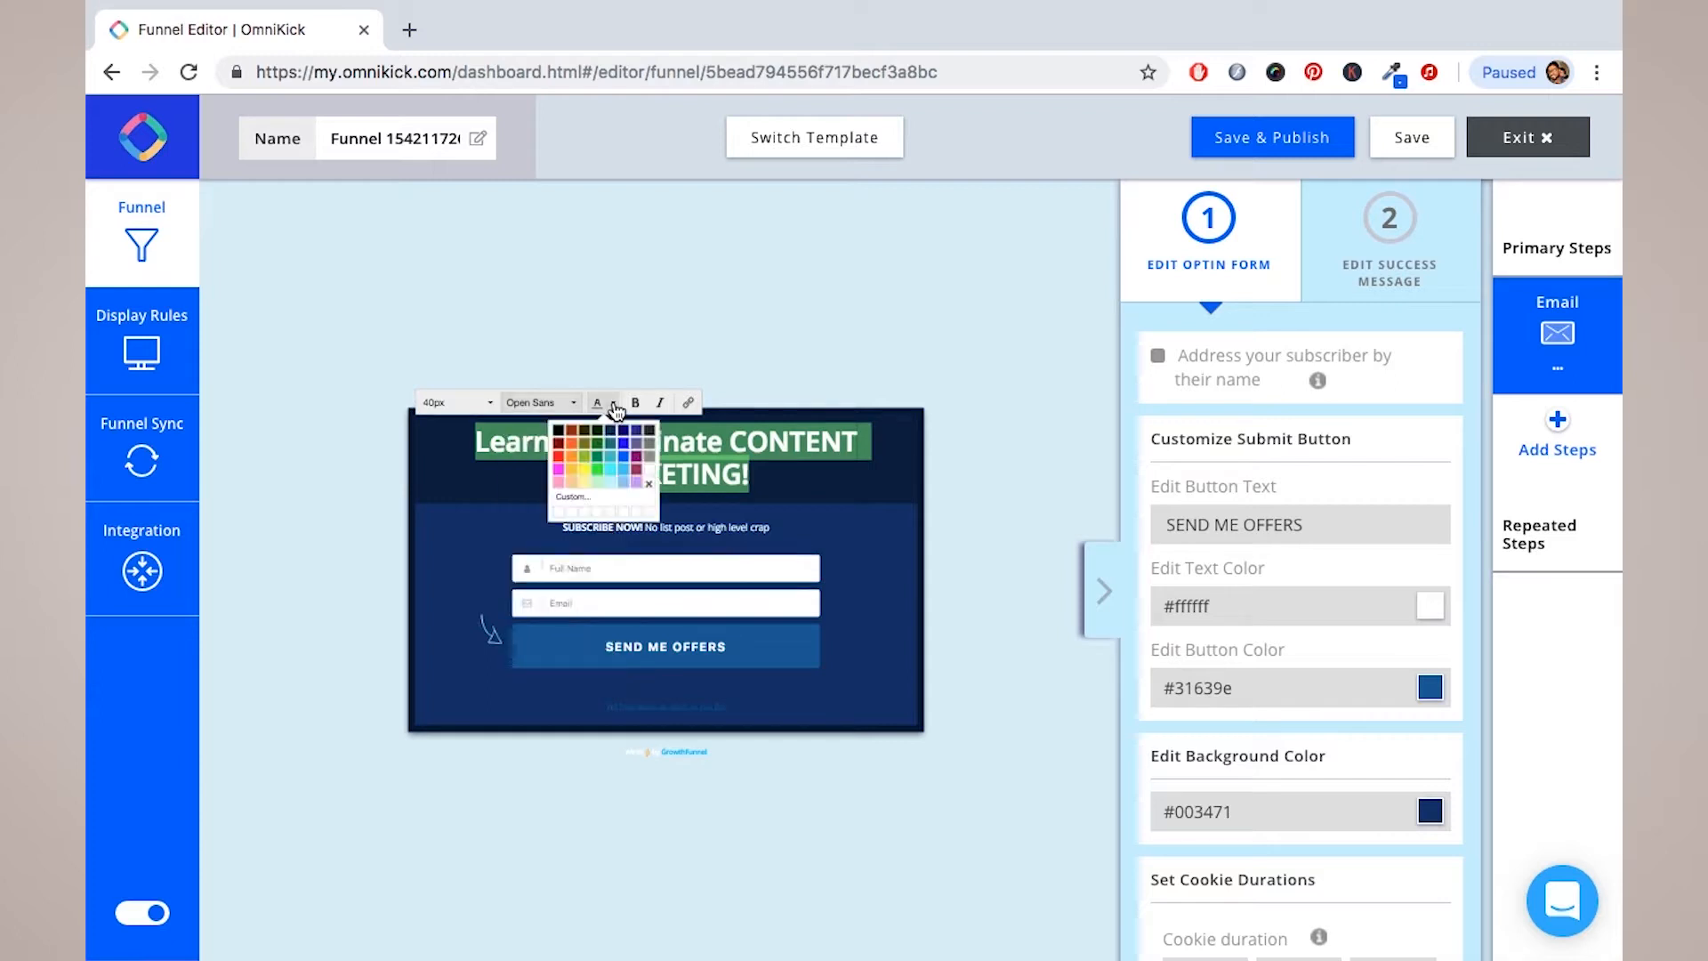
left_click(689, 403)
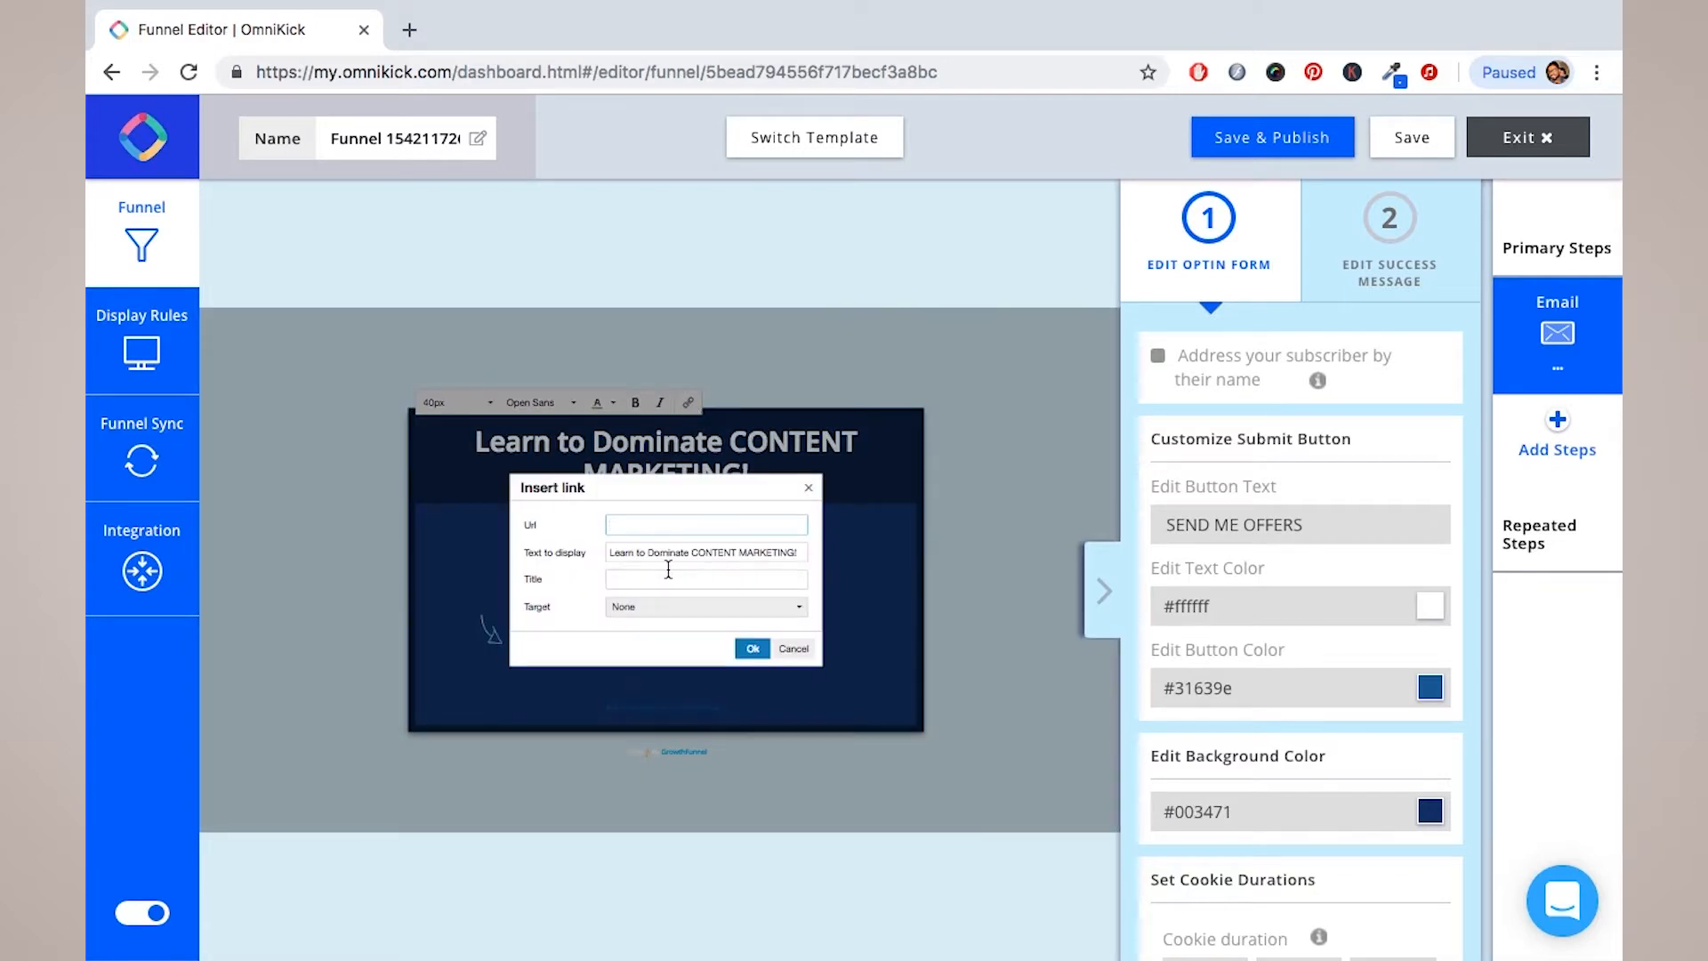
left_click(795, 650)
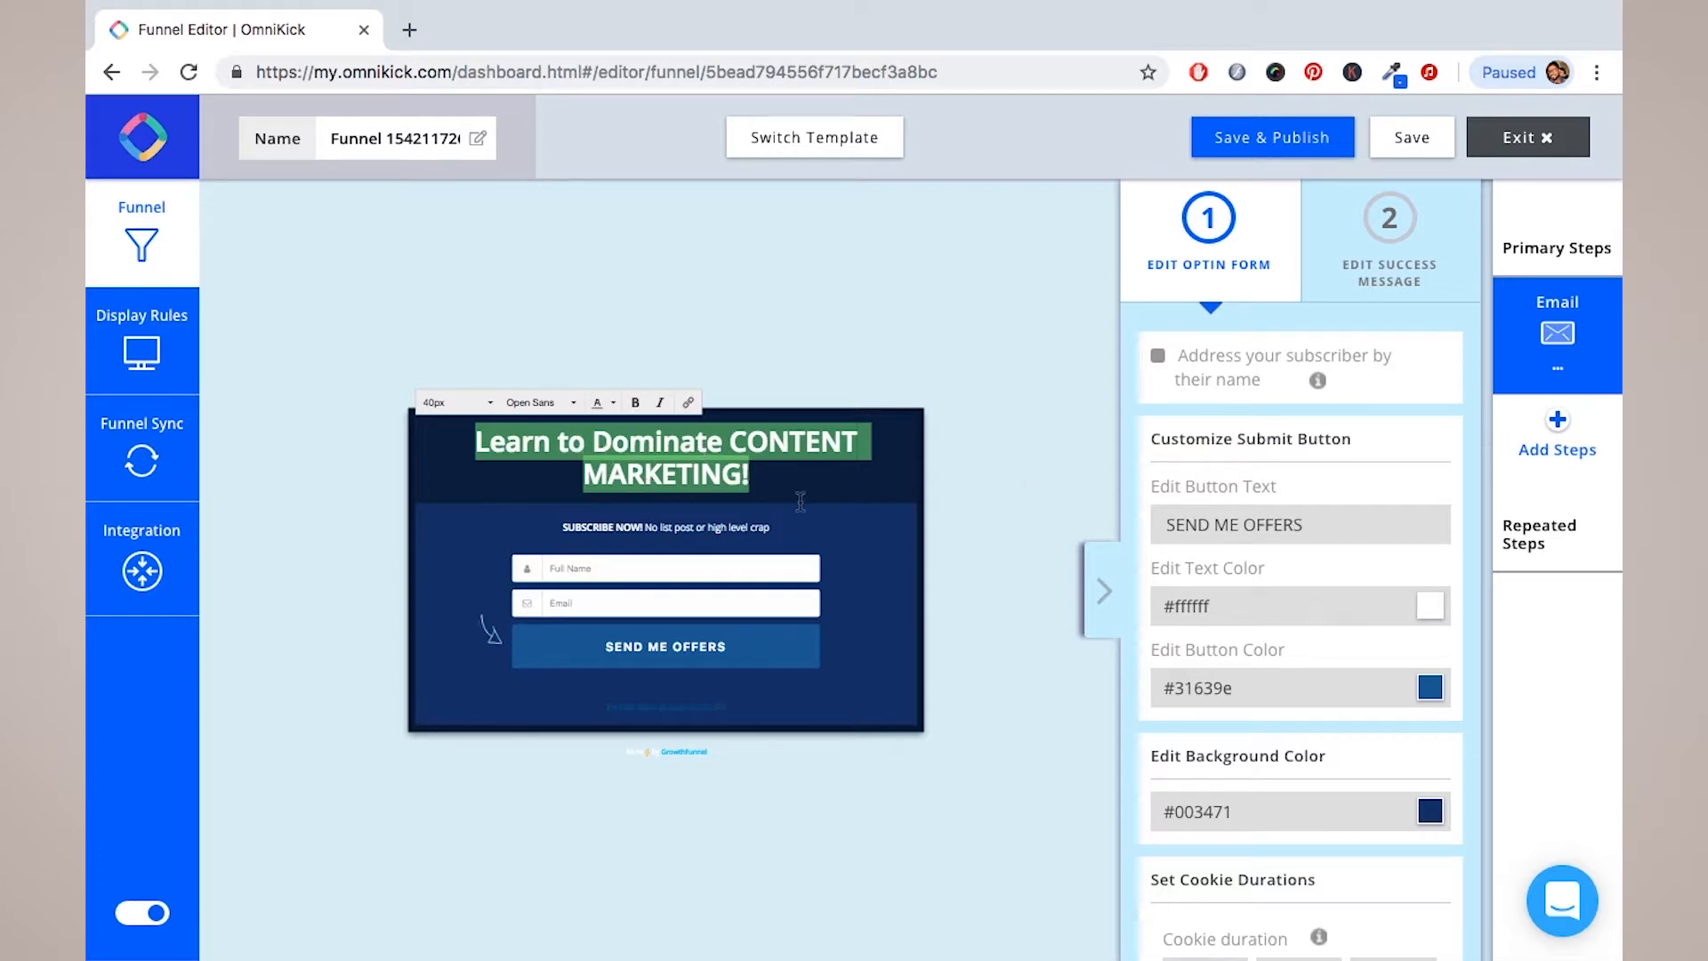
triple_click(709, 526)
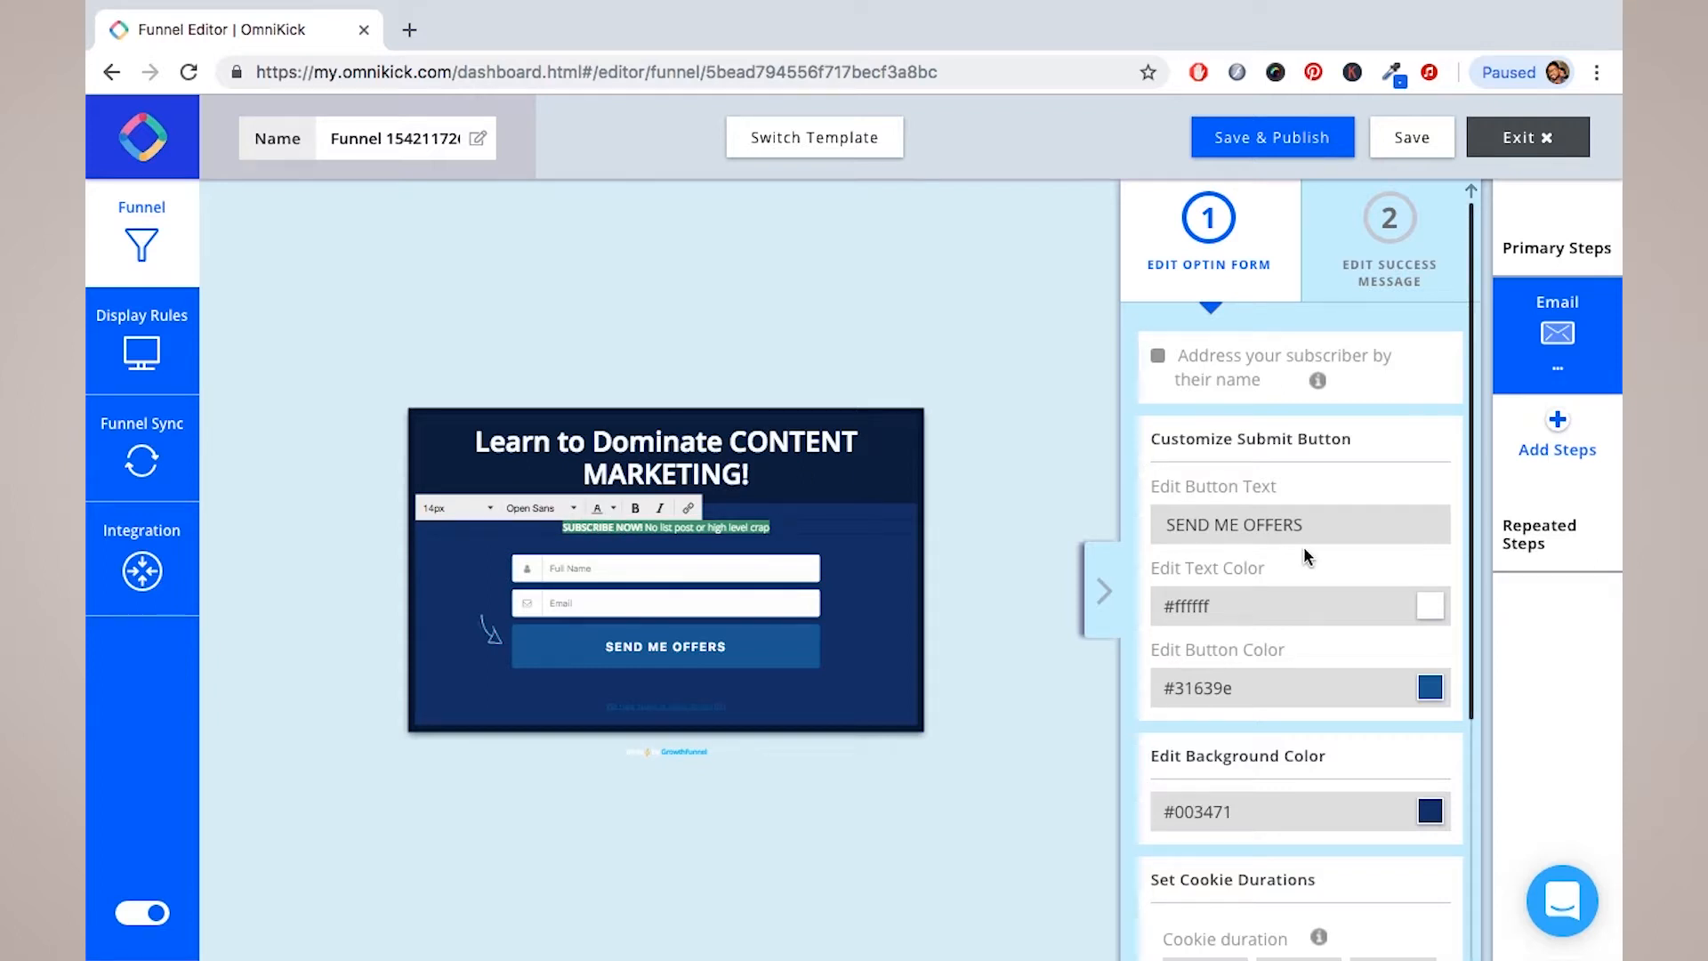
Step: Set the 'SEND ME OFFERS' button colour to #3c5d9e
scroll(1306, 553, "down", 1)
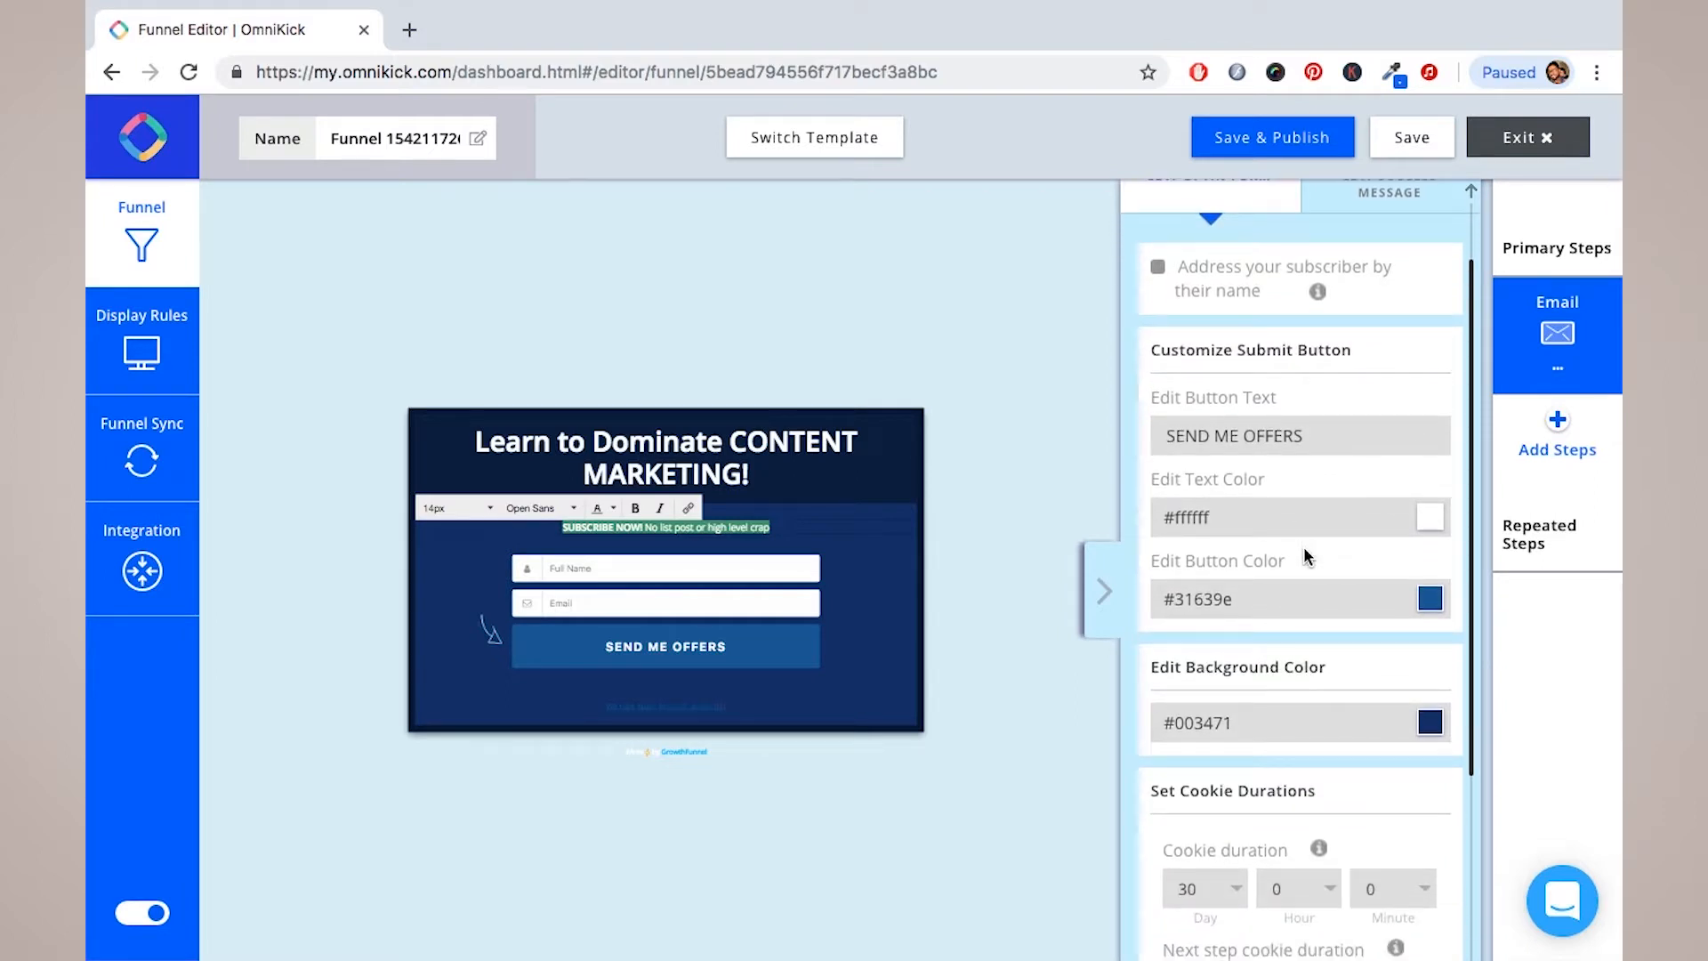
left_click(1434, 523)
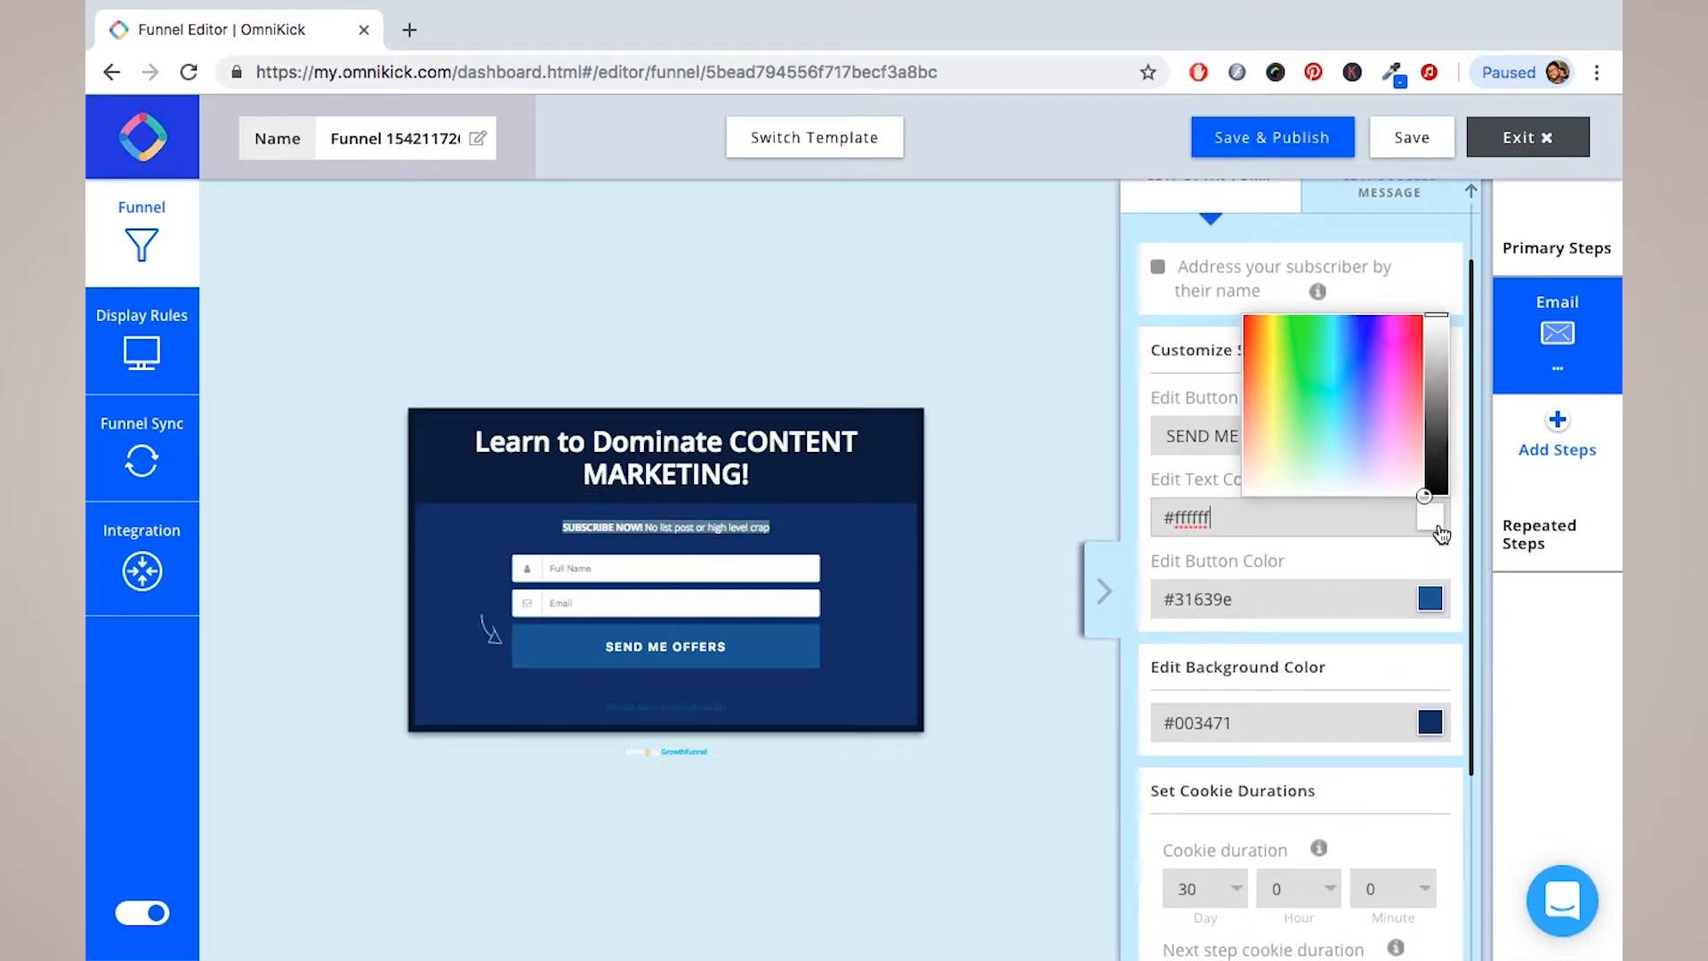
left_click(1328, 592)
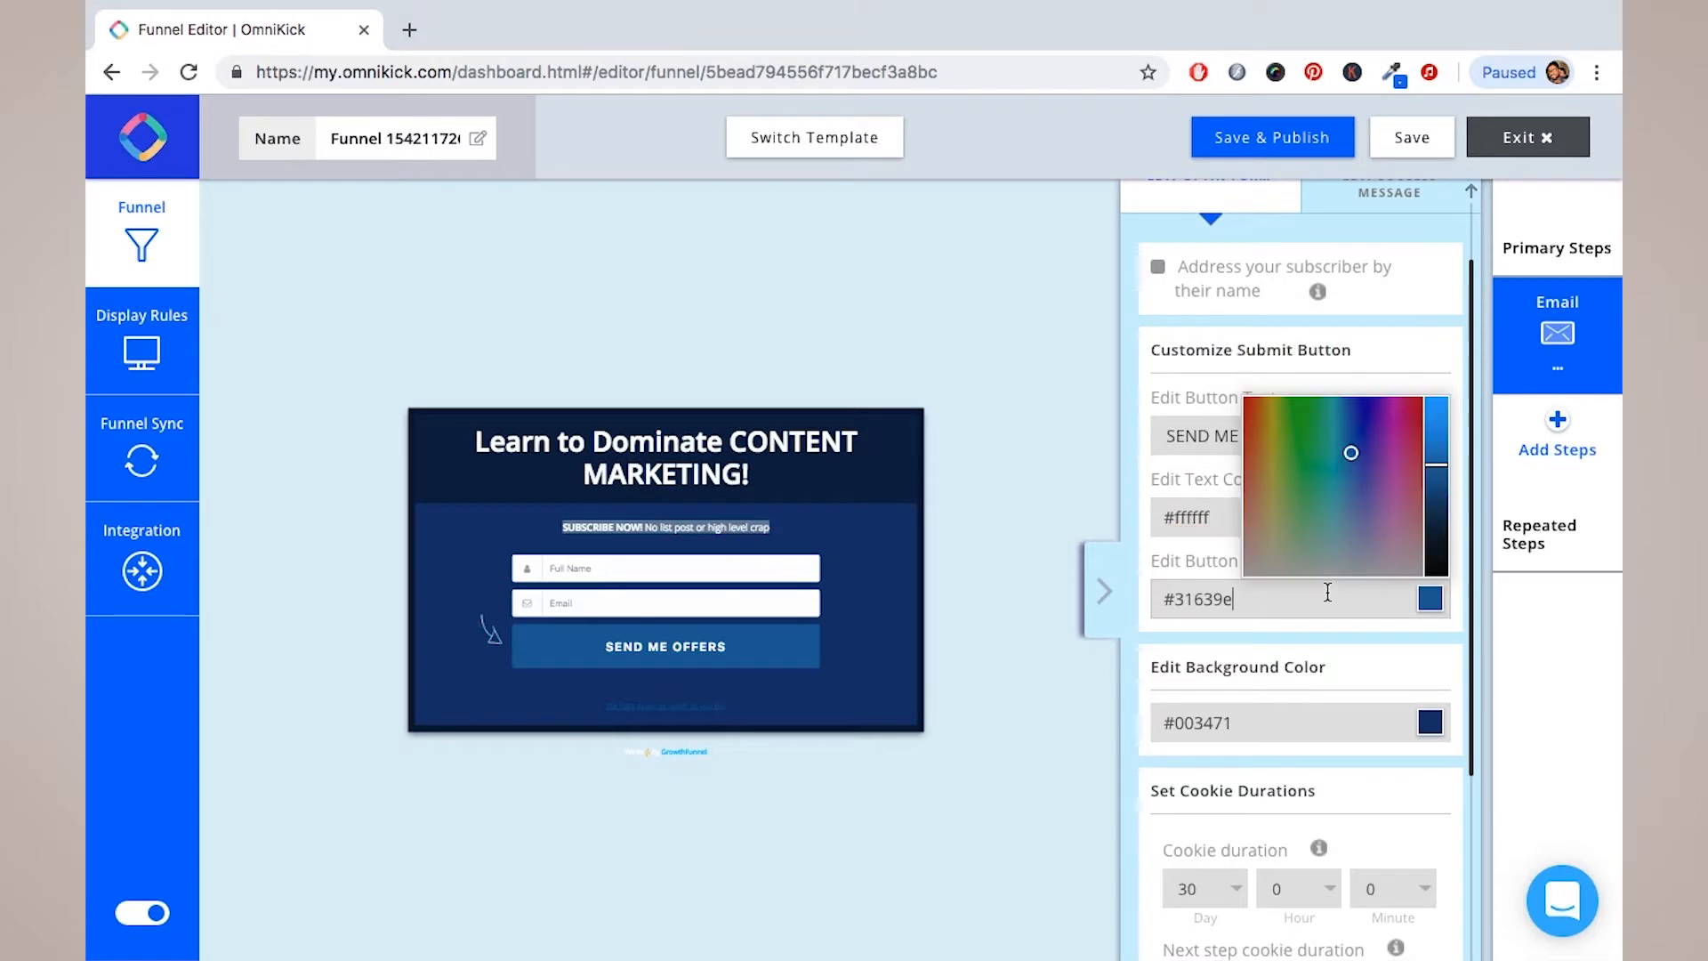
left_click(1319, 478)
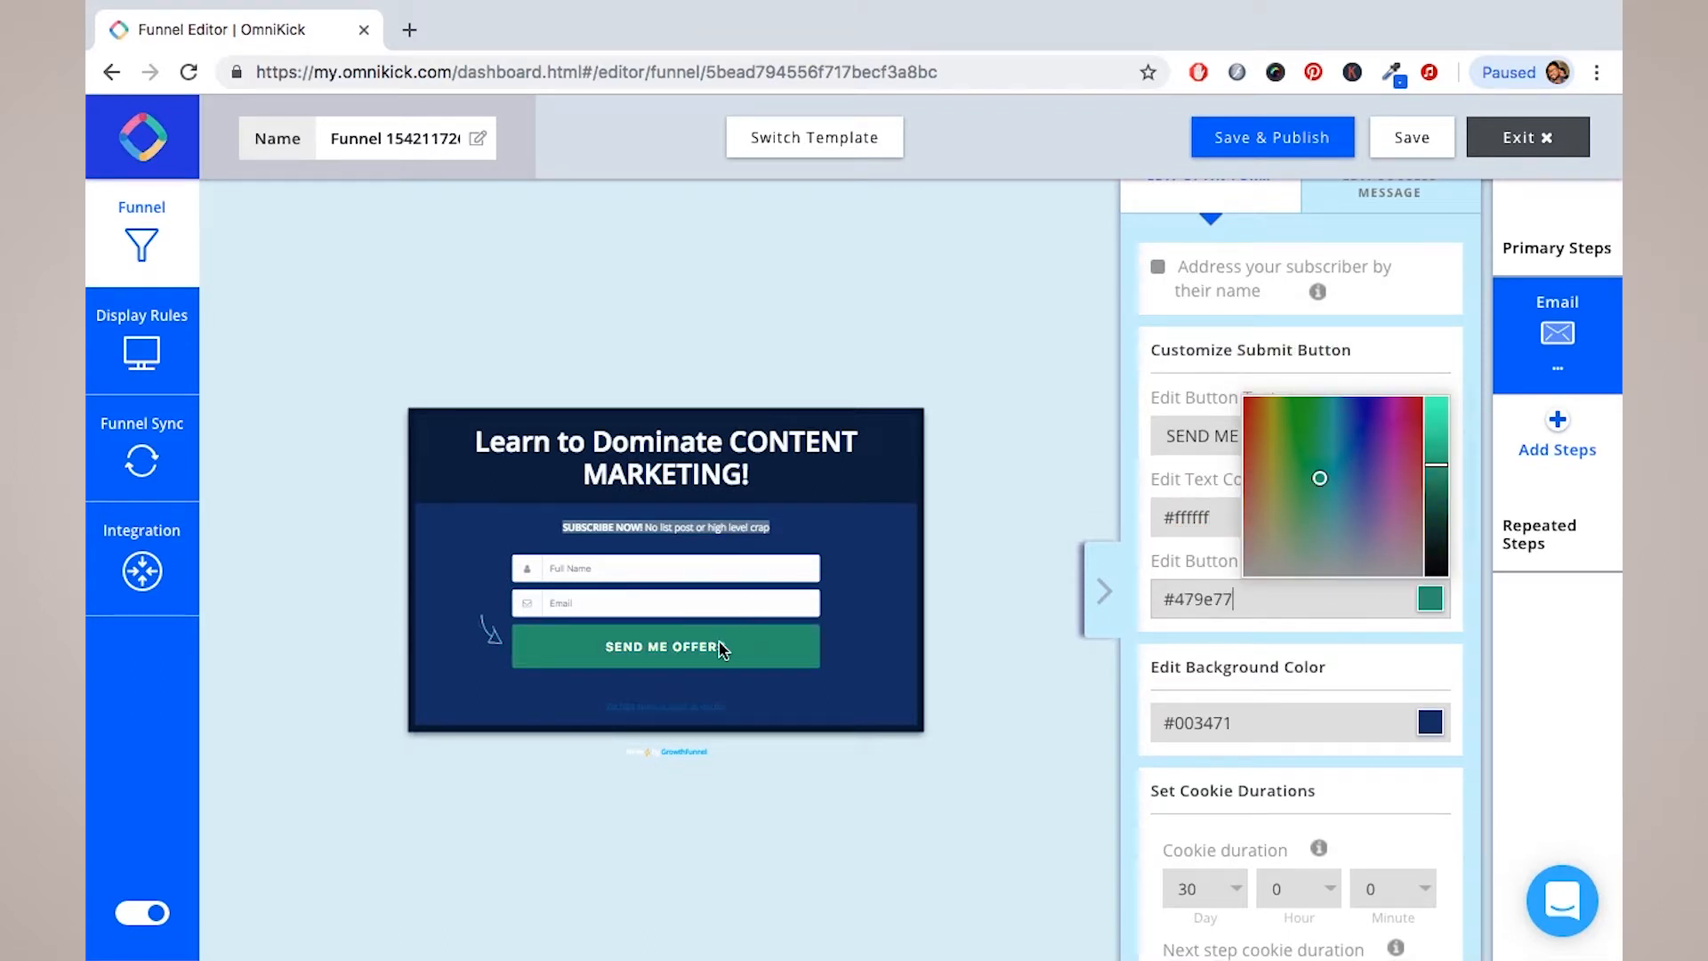
left_click(1353, 464)
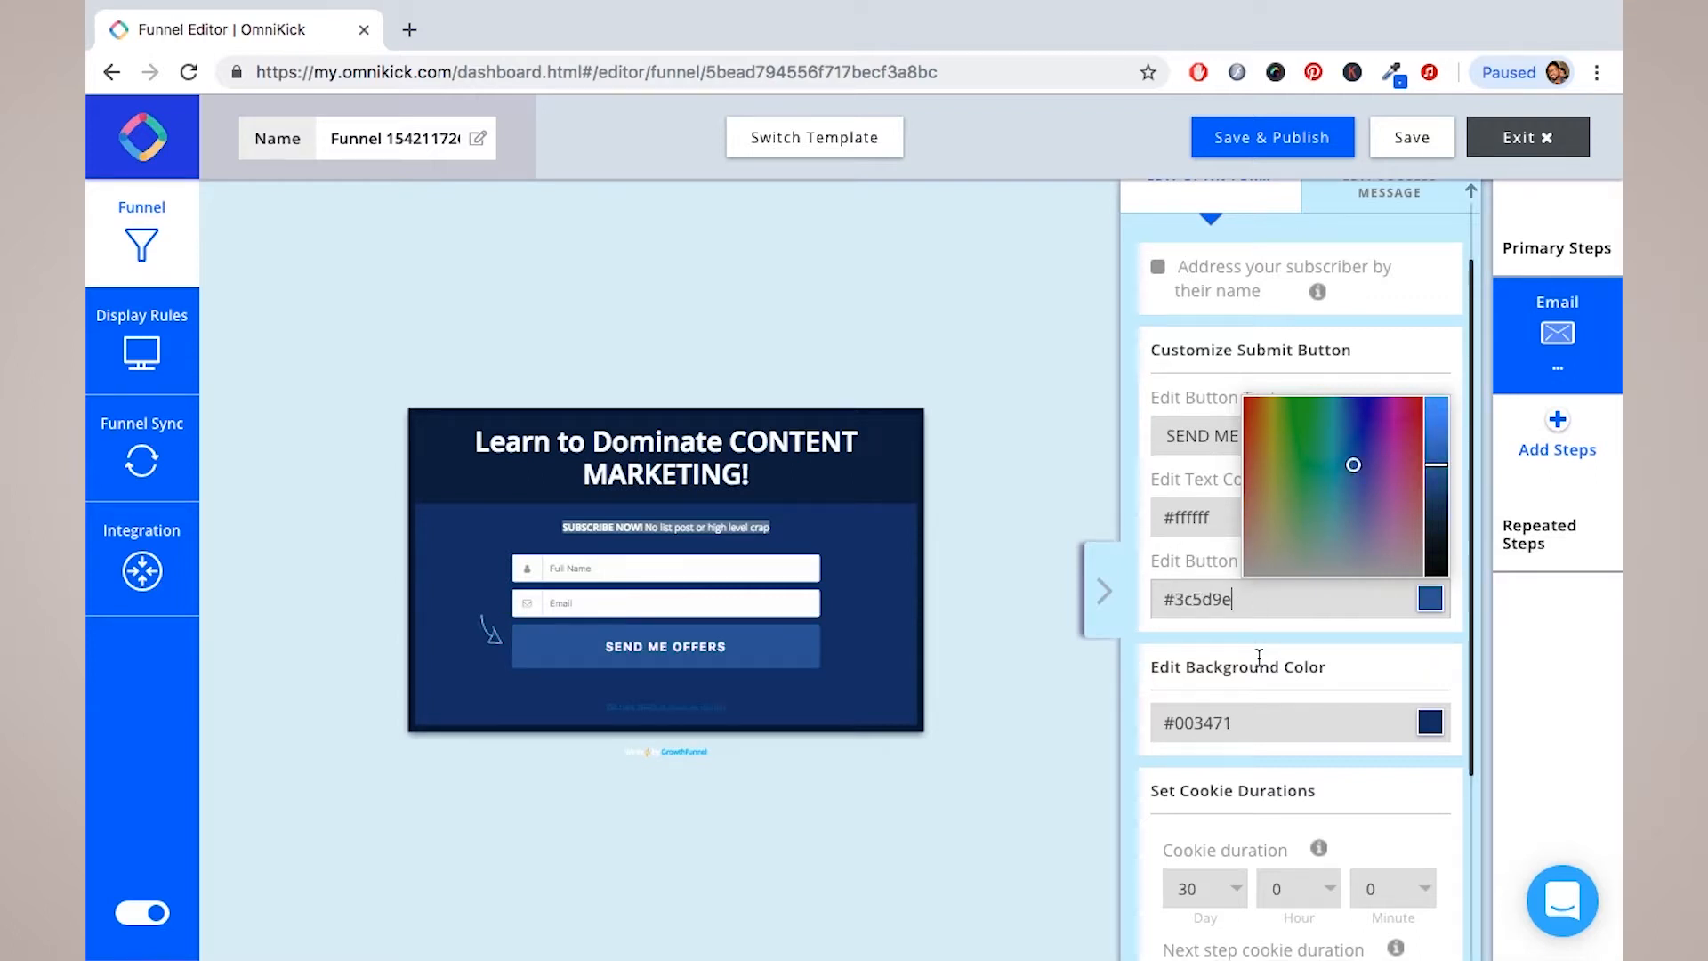
Step: Set the popup background colour to navy #0e3073
scroll(1259, 656, "down", 1)
left_click(1258, 650)
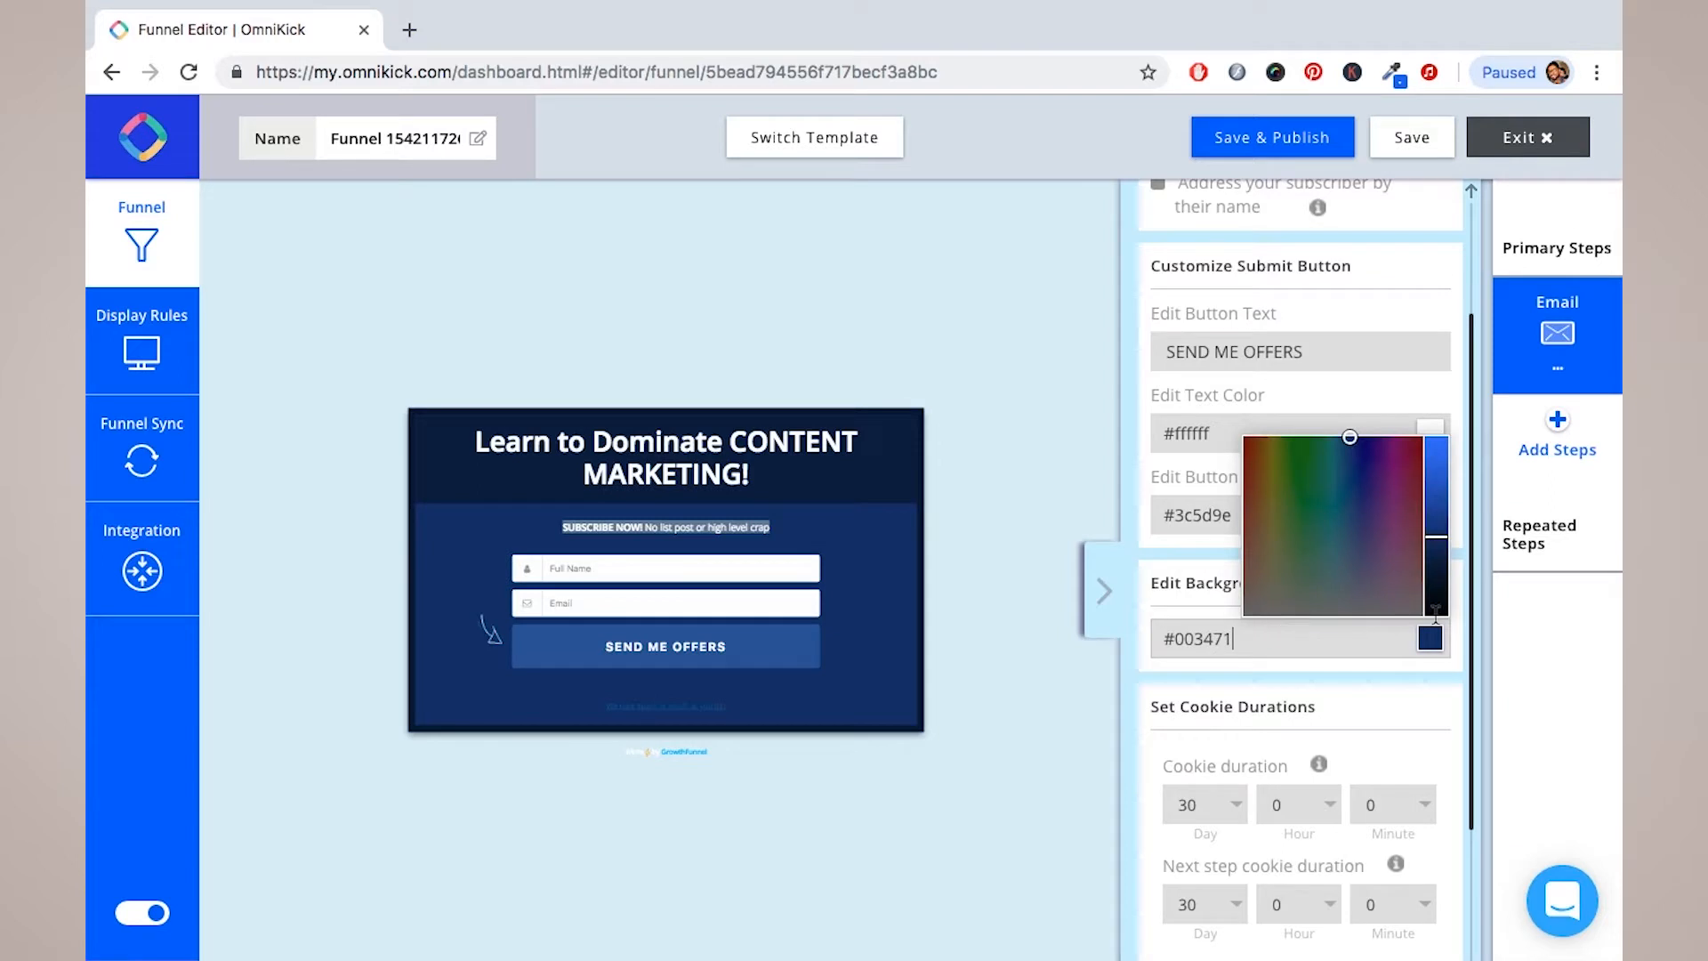
left_click(1332, 509)
left_click(1349, 507)
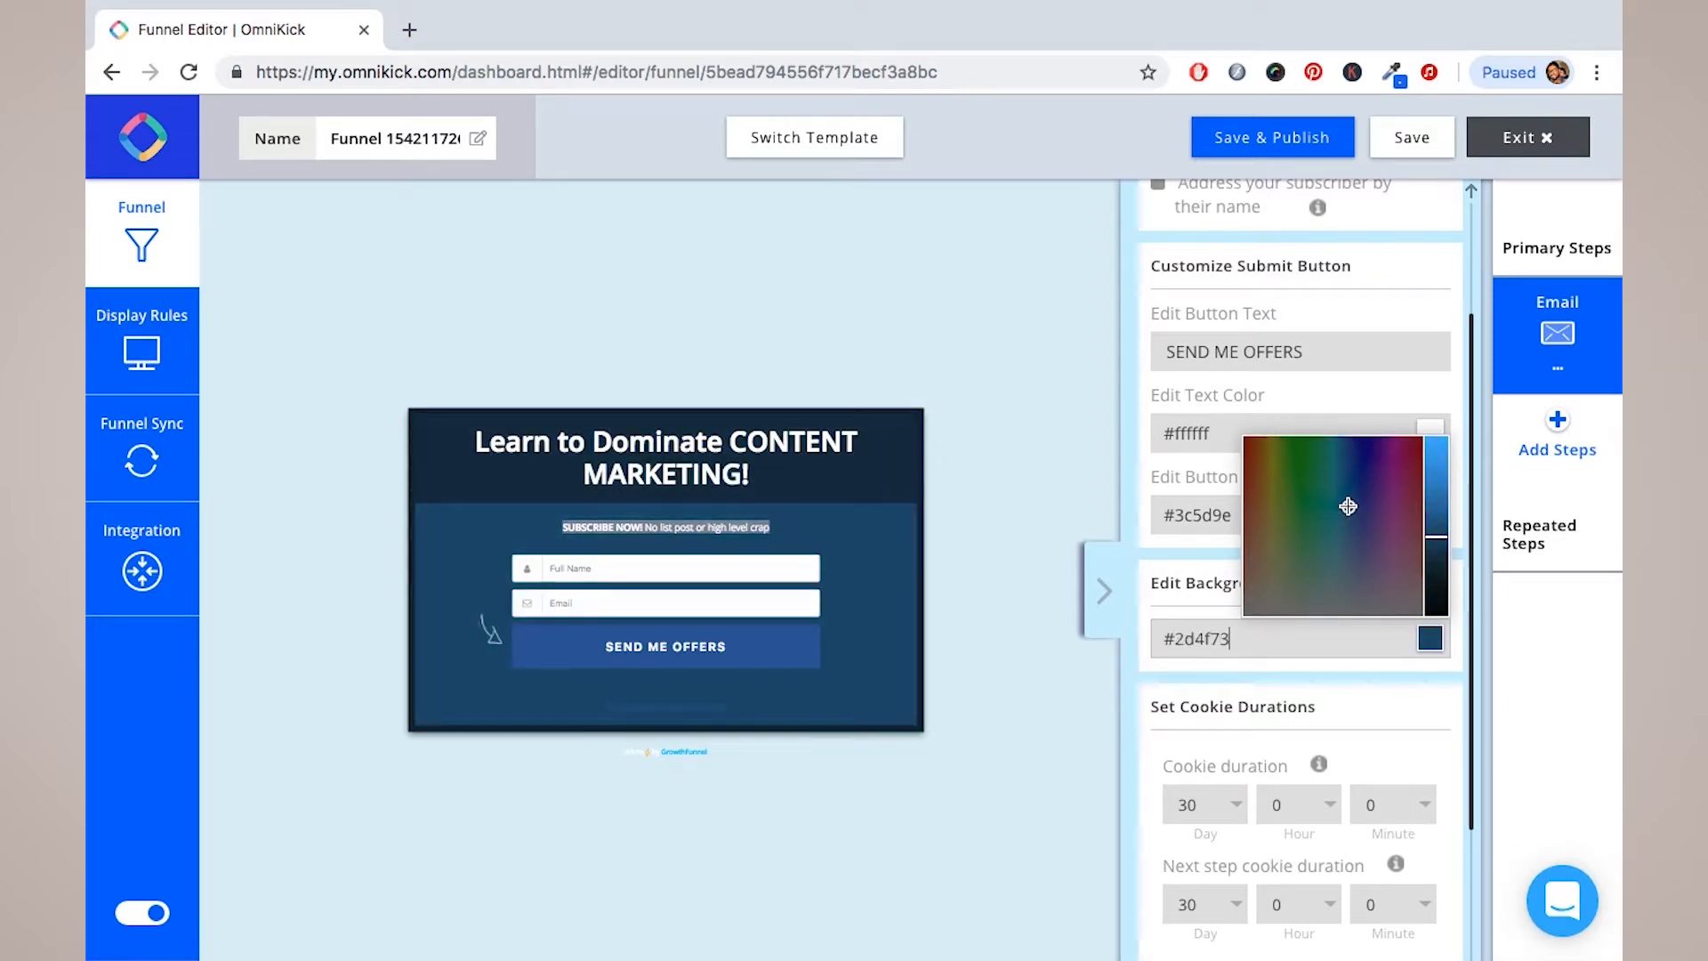
left_click(1367, 476)
left_click(1353, 456)
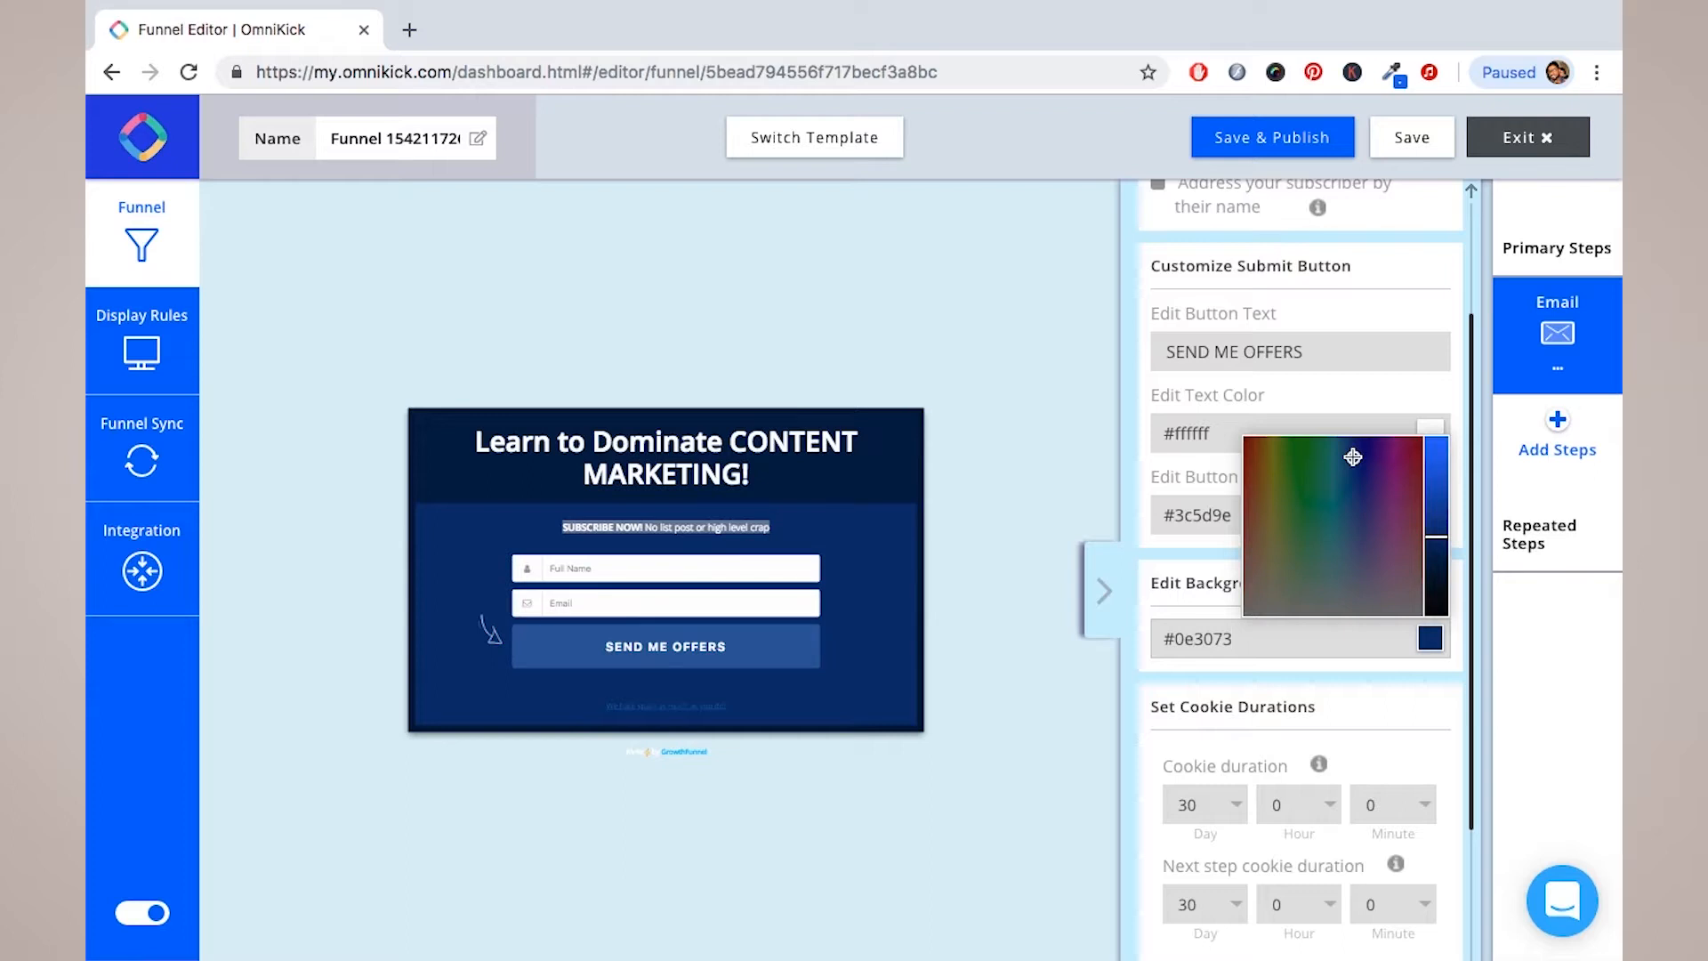
left_click(1348, 690)
Step: Set the next-step cookie duration to 0 days
scroll(1348, 690, "down", 2)
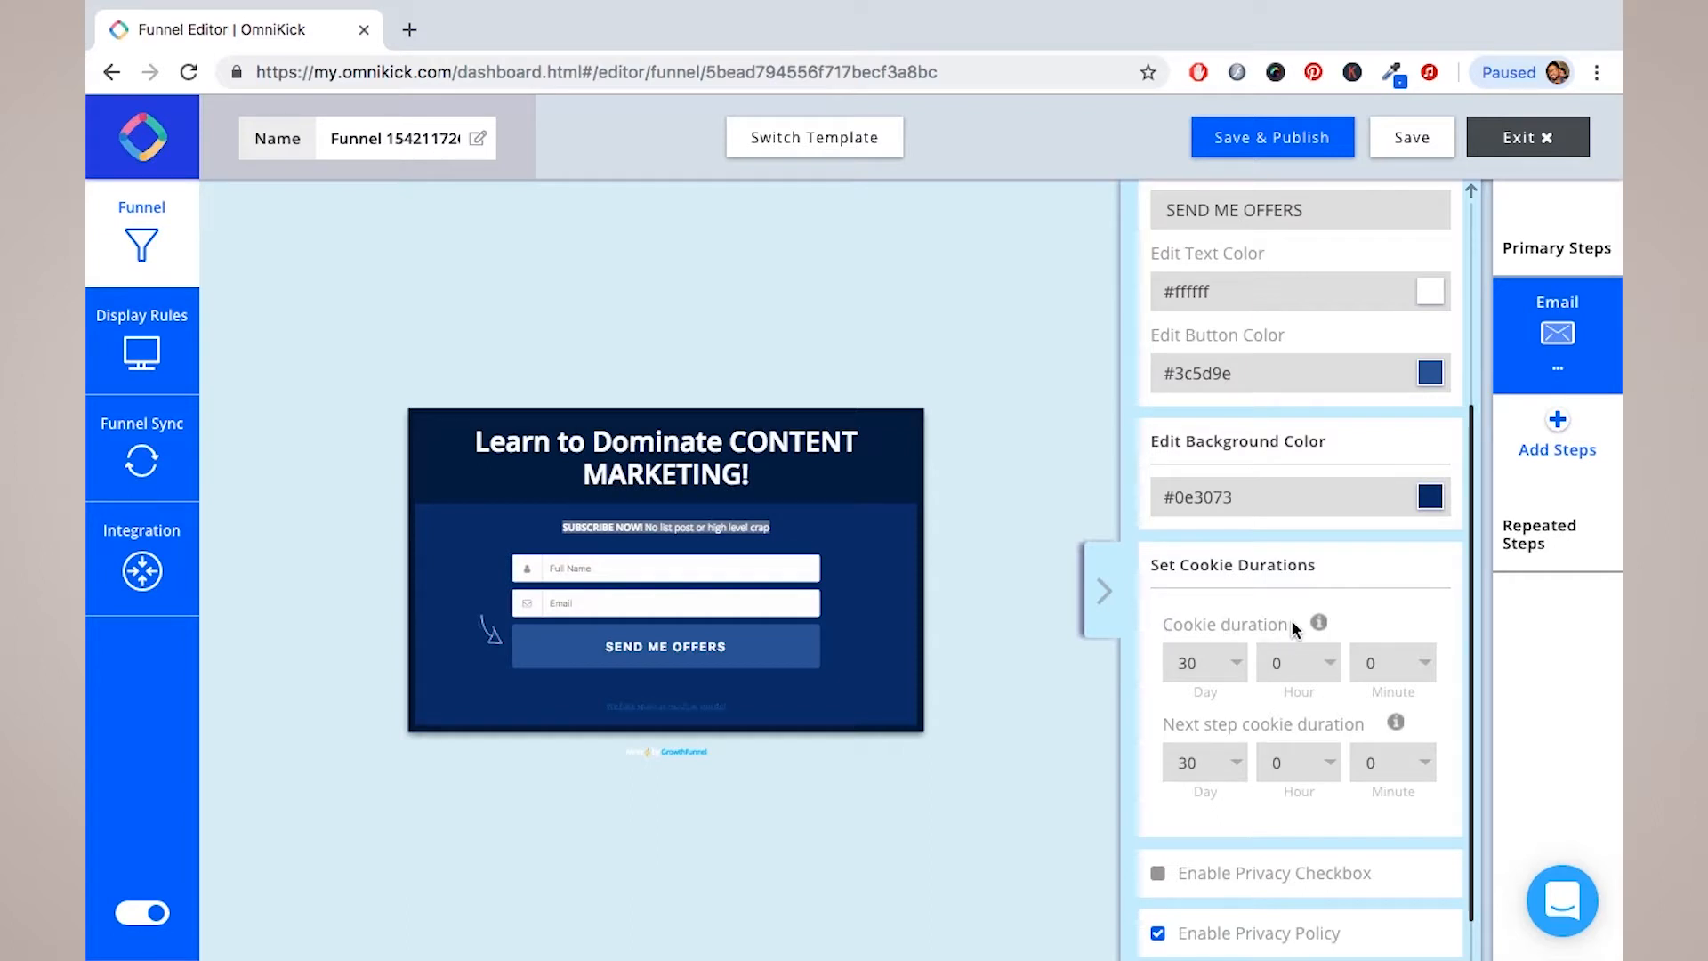
mouse_move(1311, 625)
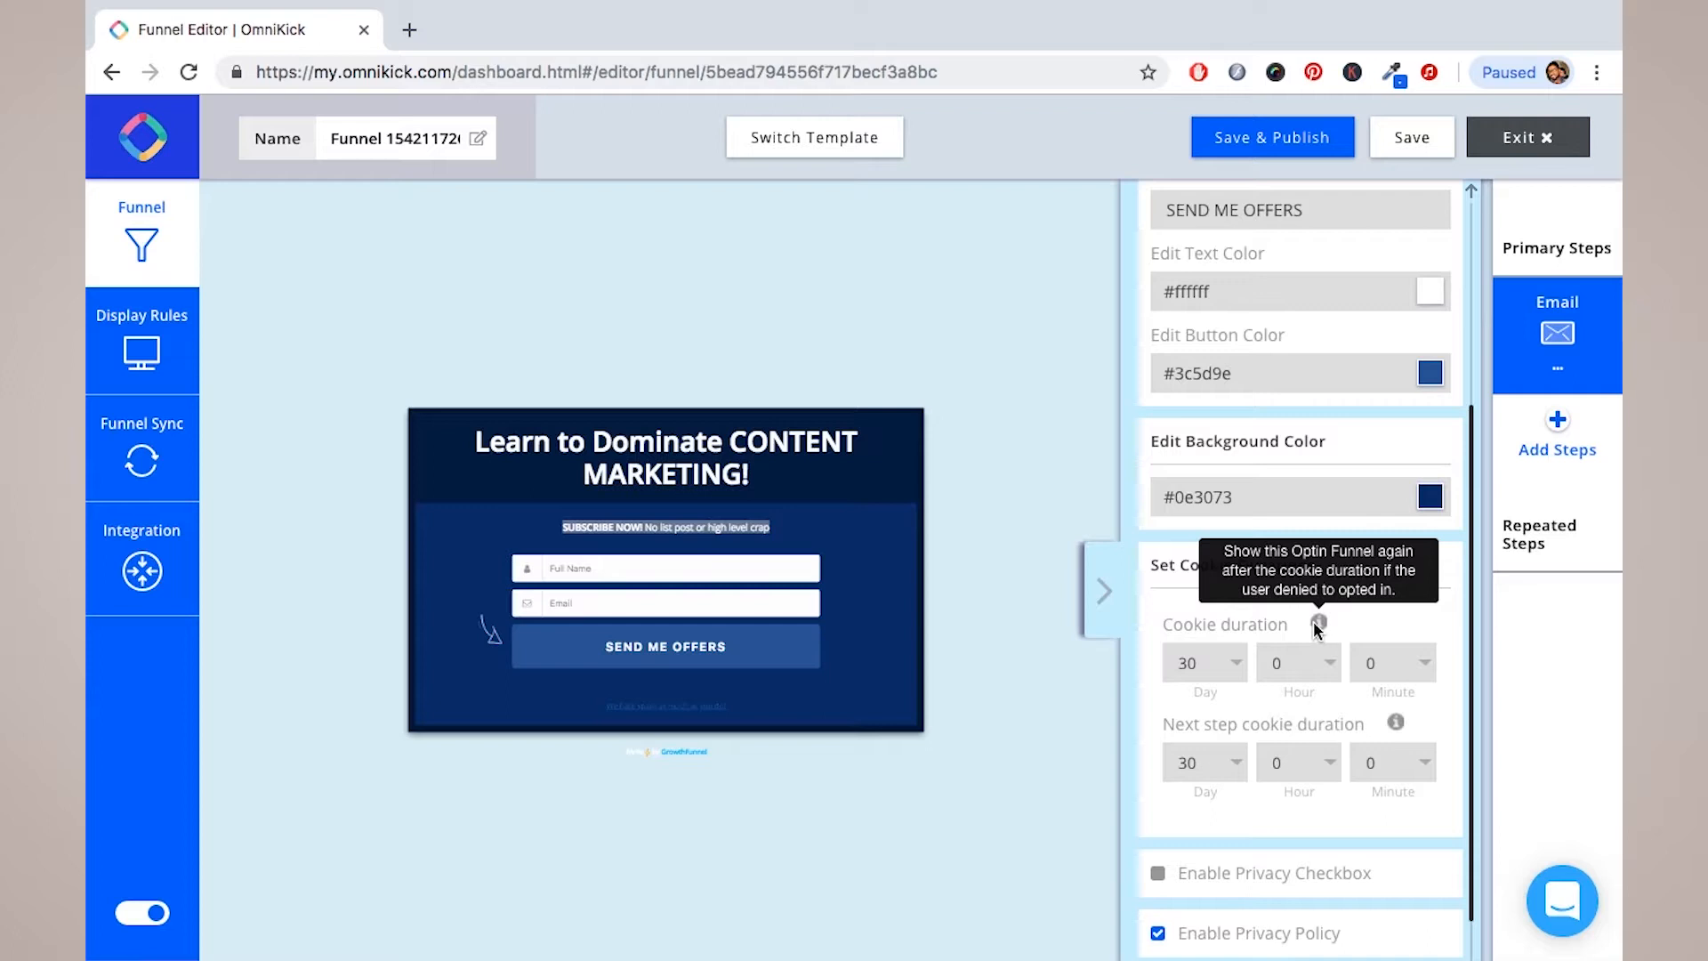
left_click(1231, 665)
scroll(1181, 234, "up", 1)
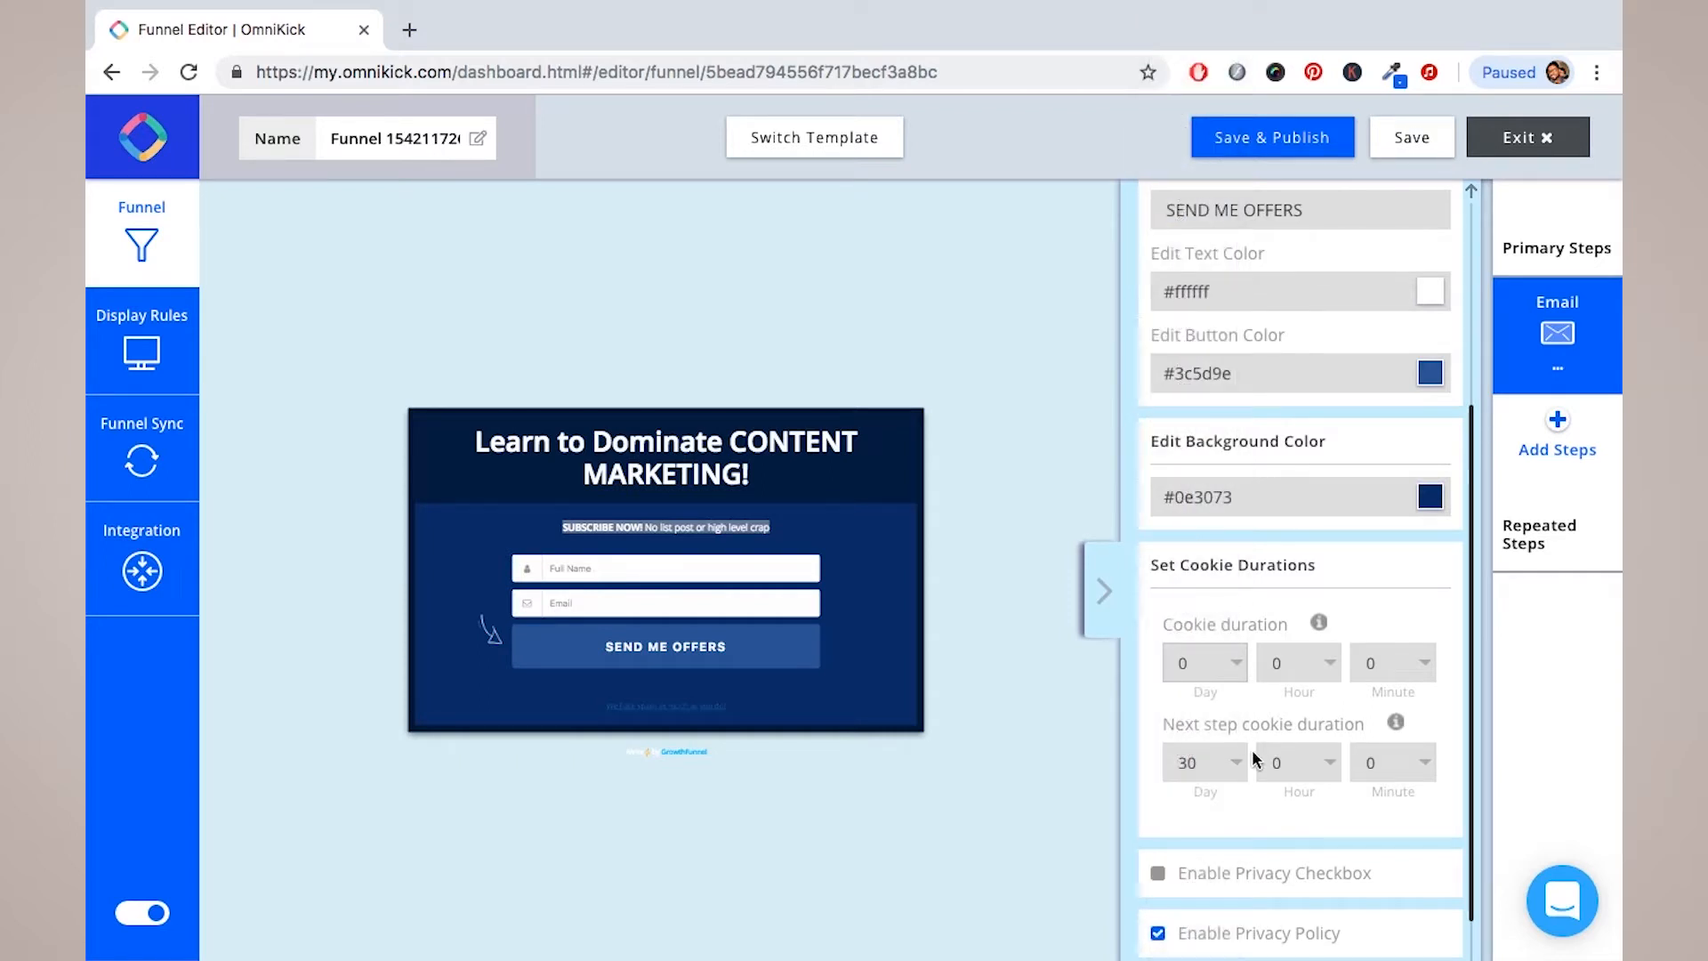
left_click(1237, 763)
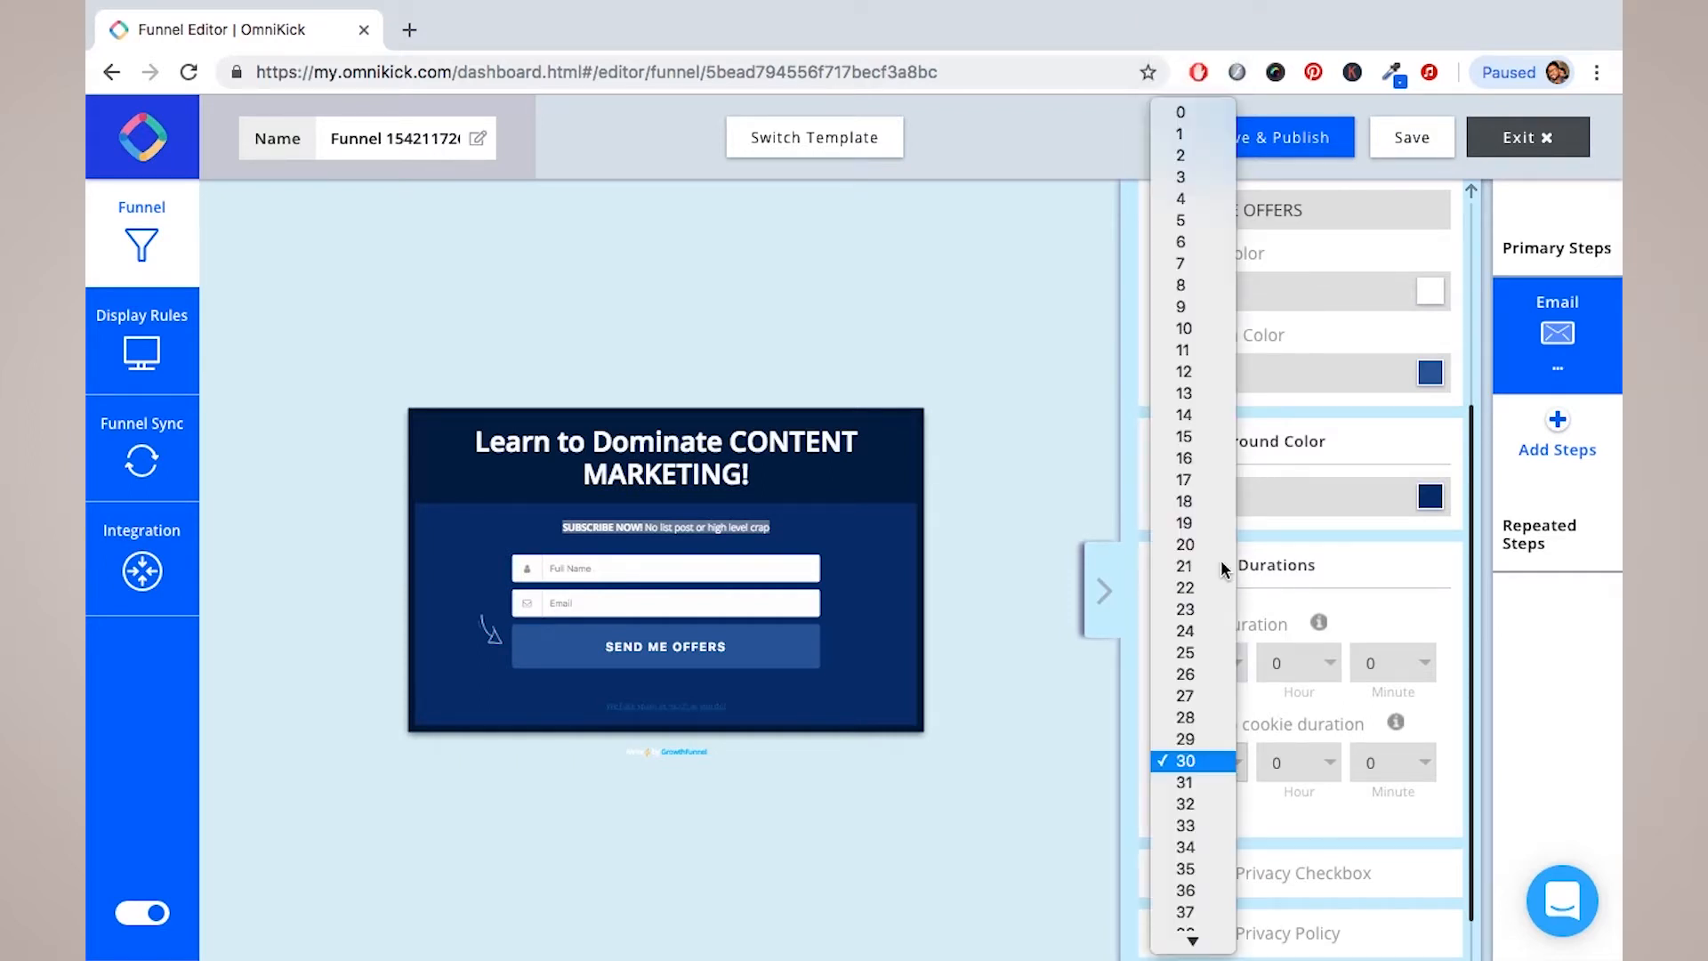
left_click(1187, 120)
Step: Set the optin cookie duration dropdowns to 0 days, 0 hours and 2 minutes
mouse_move(1397, 725)
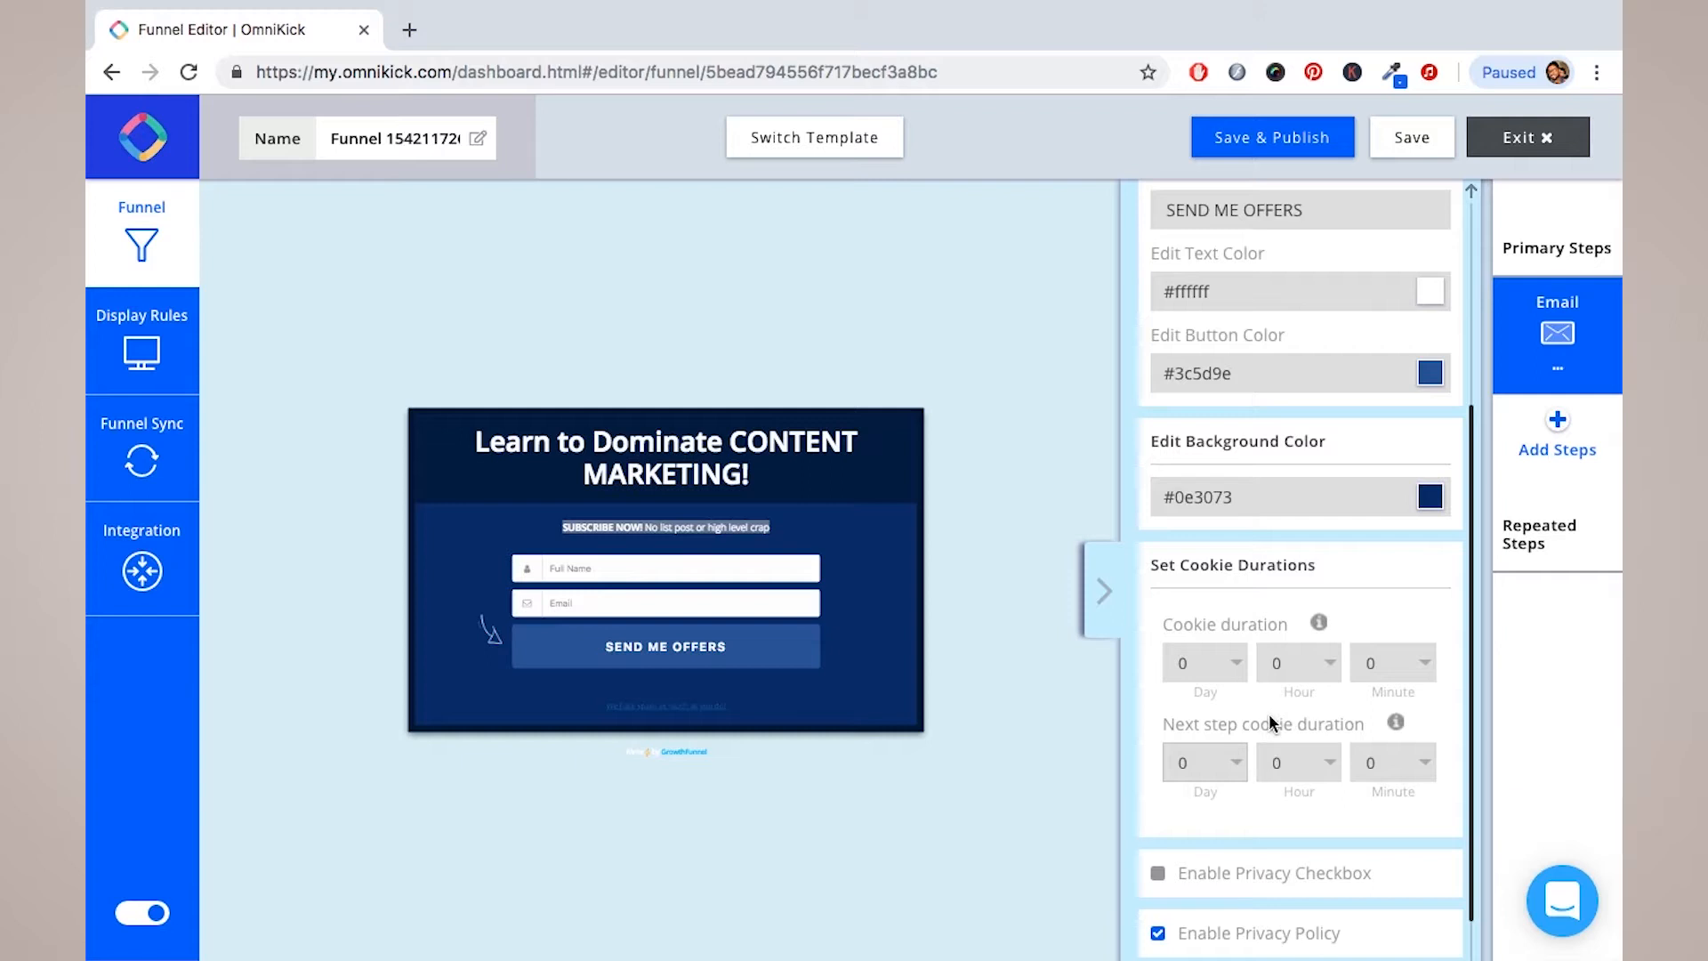
left_click(1234, 664)
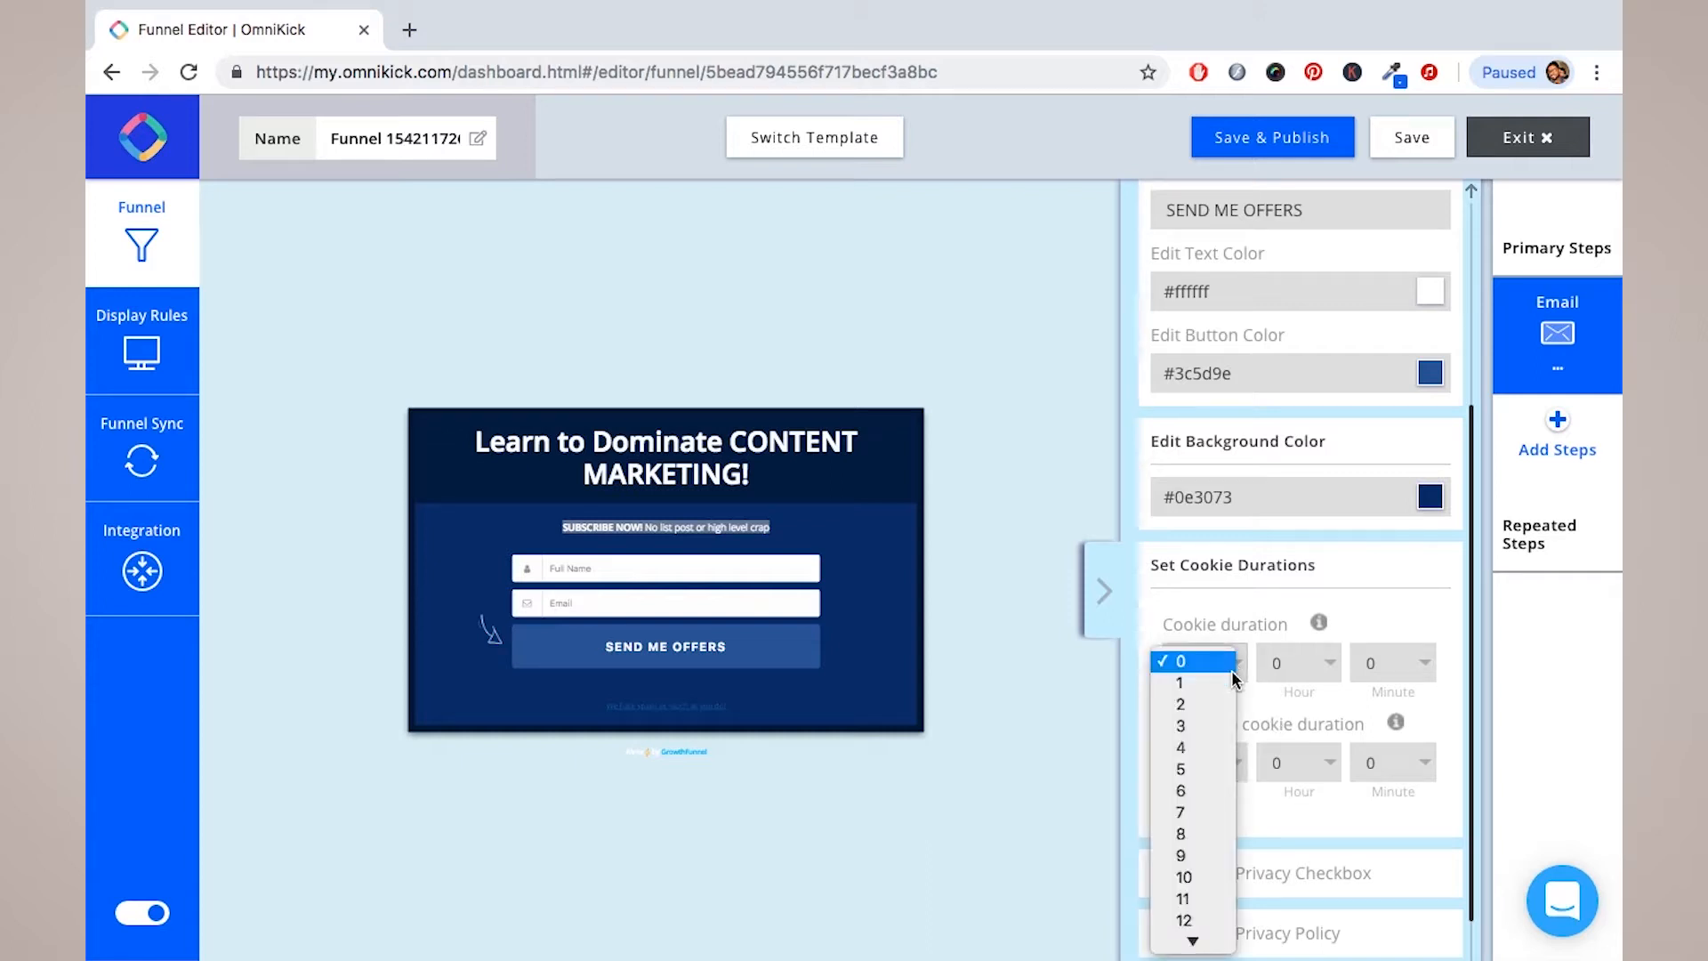
left_click(1201, 726)
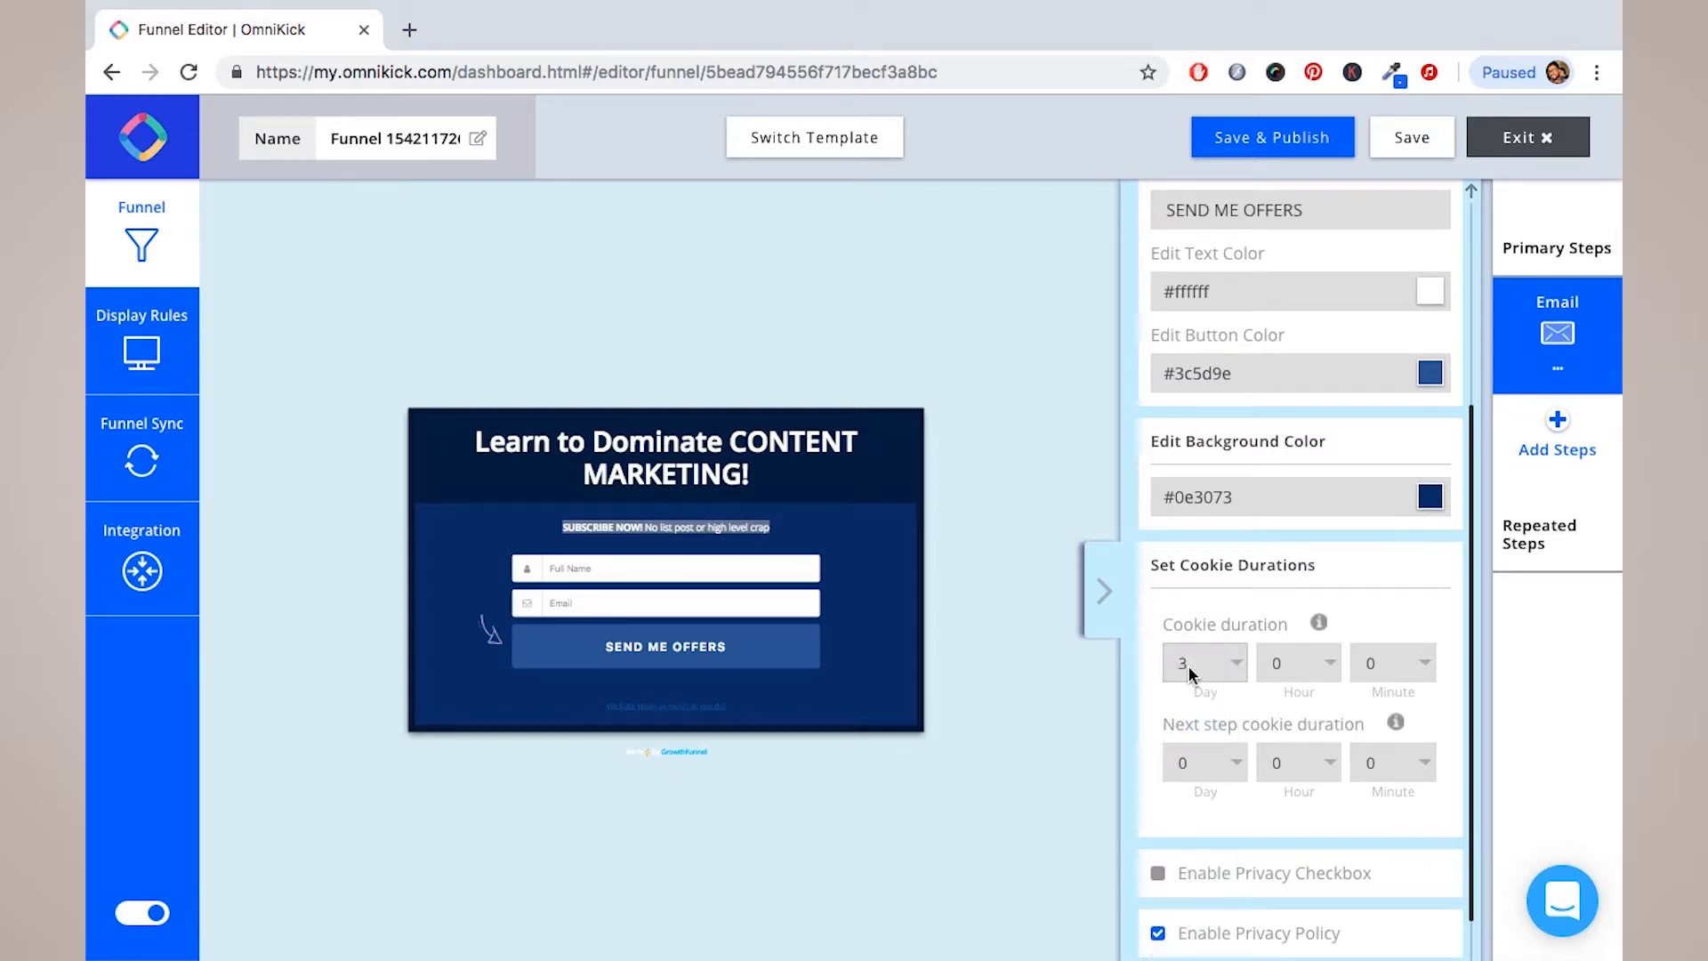
left_click(1235, 670)
left_click(1199, 597)
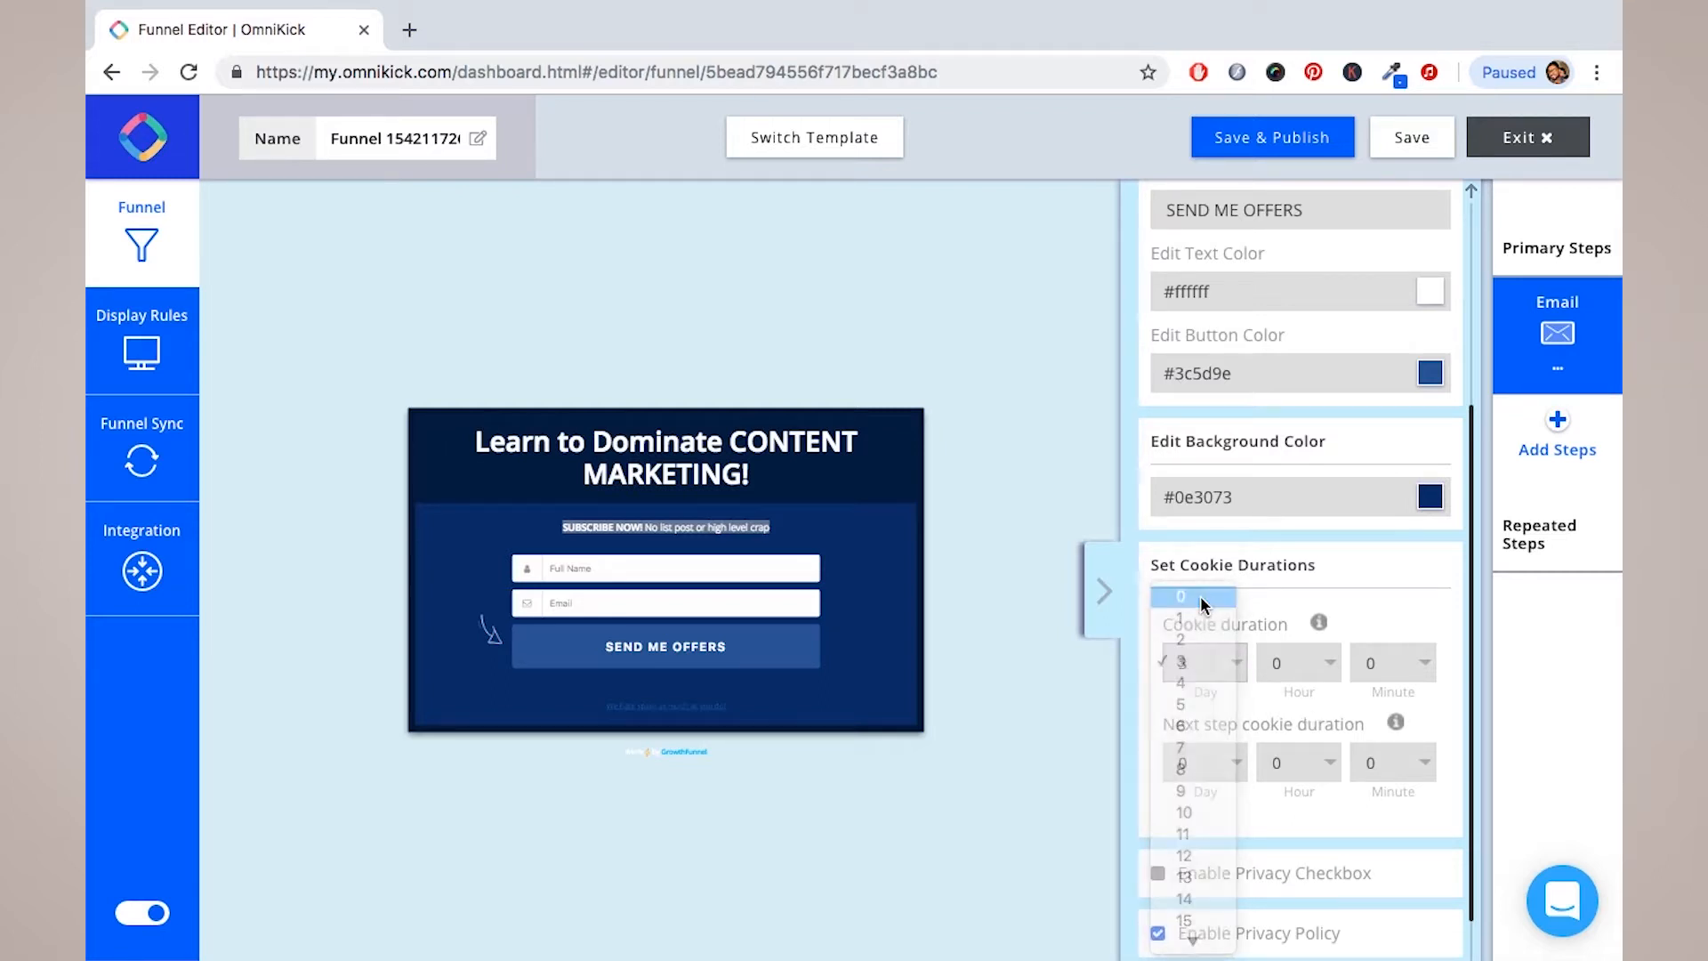
left_click(1331, 665)
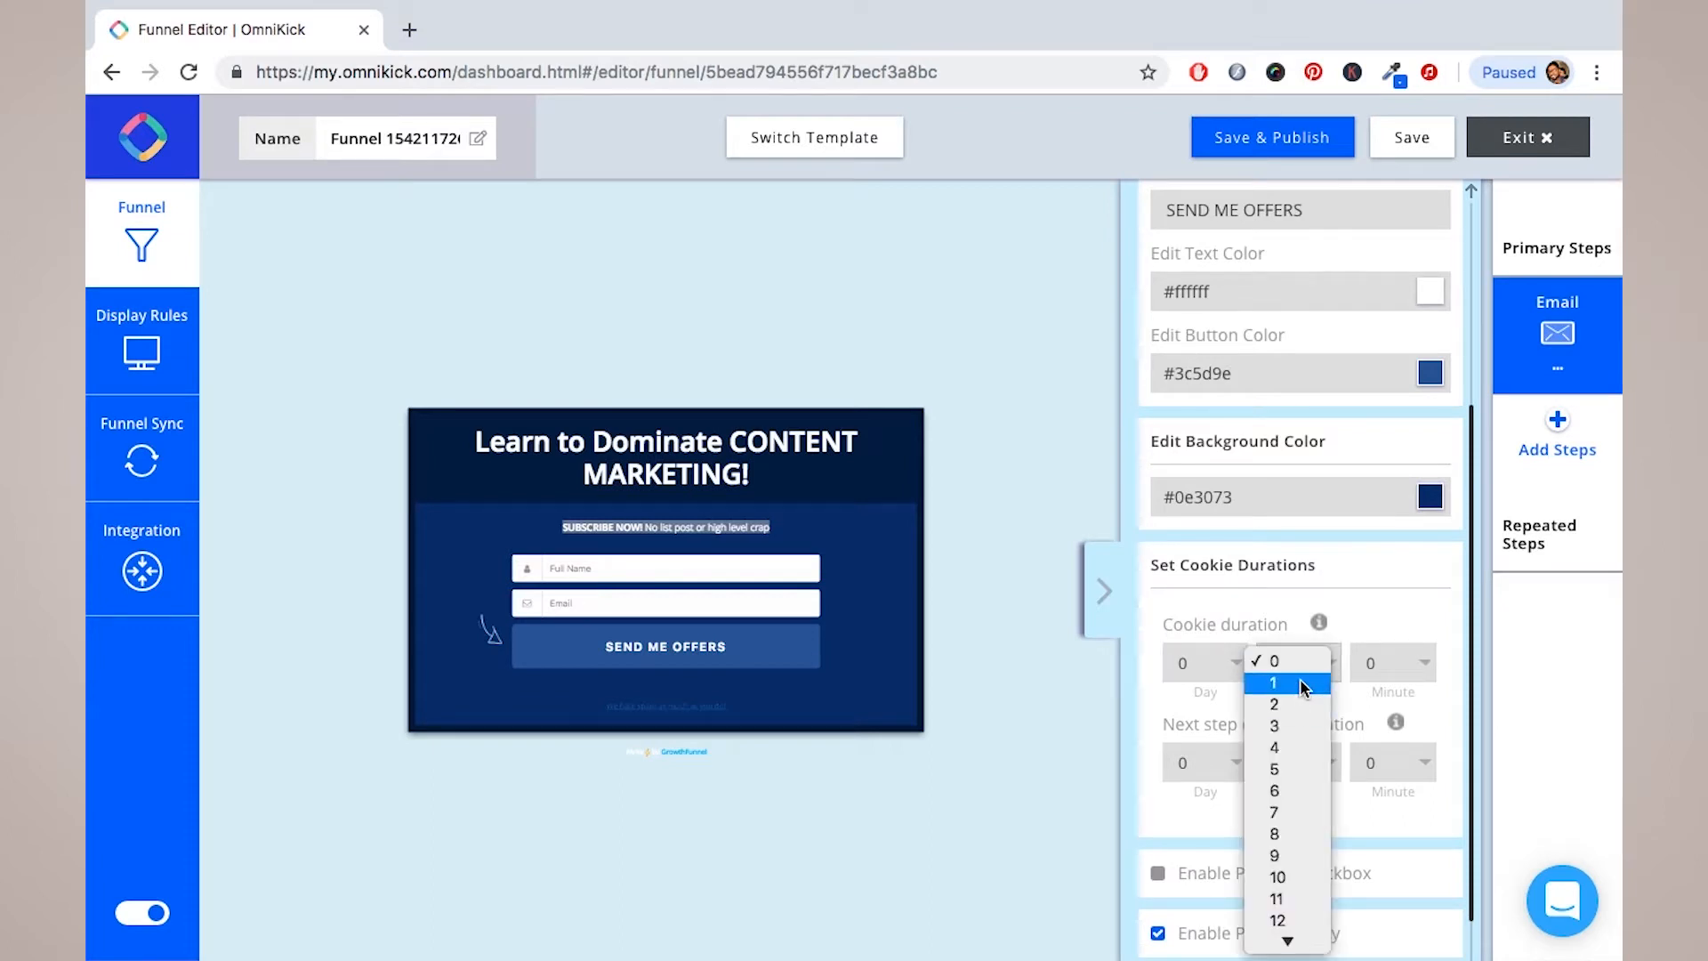
left_click(1313, 685)
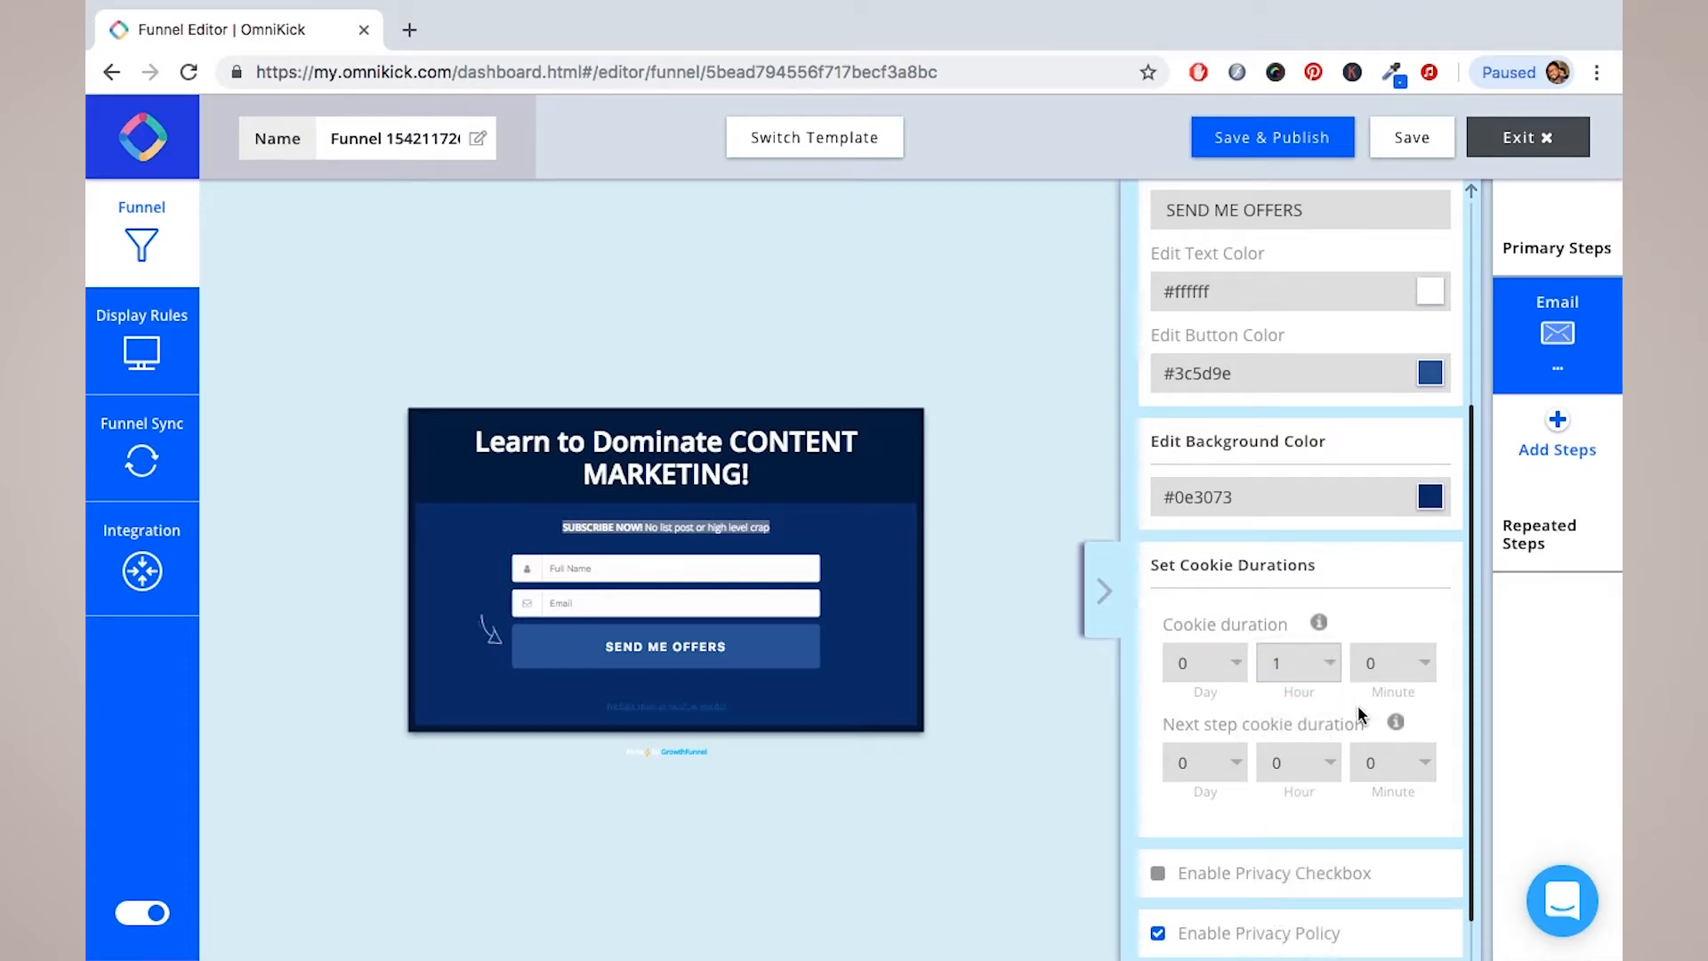
left_click(1329, 666)
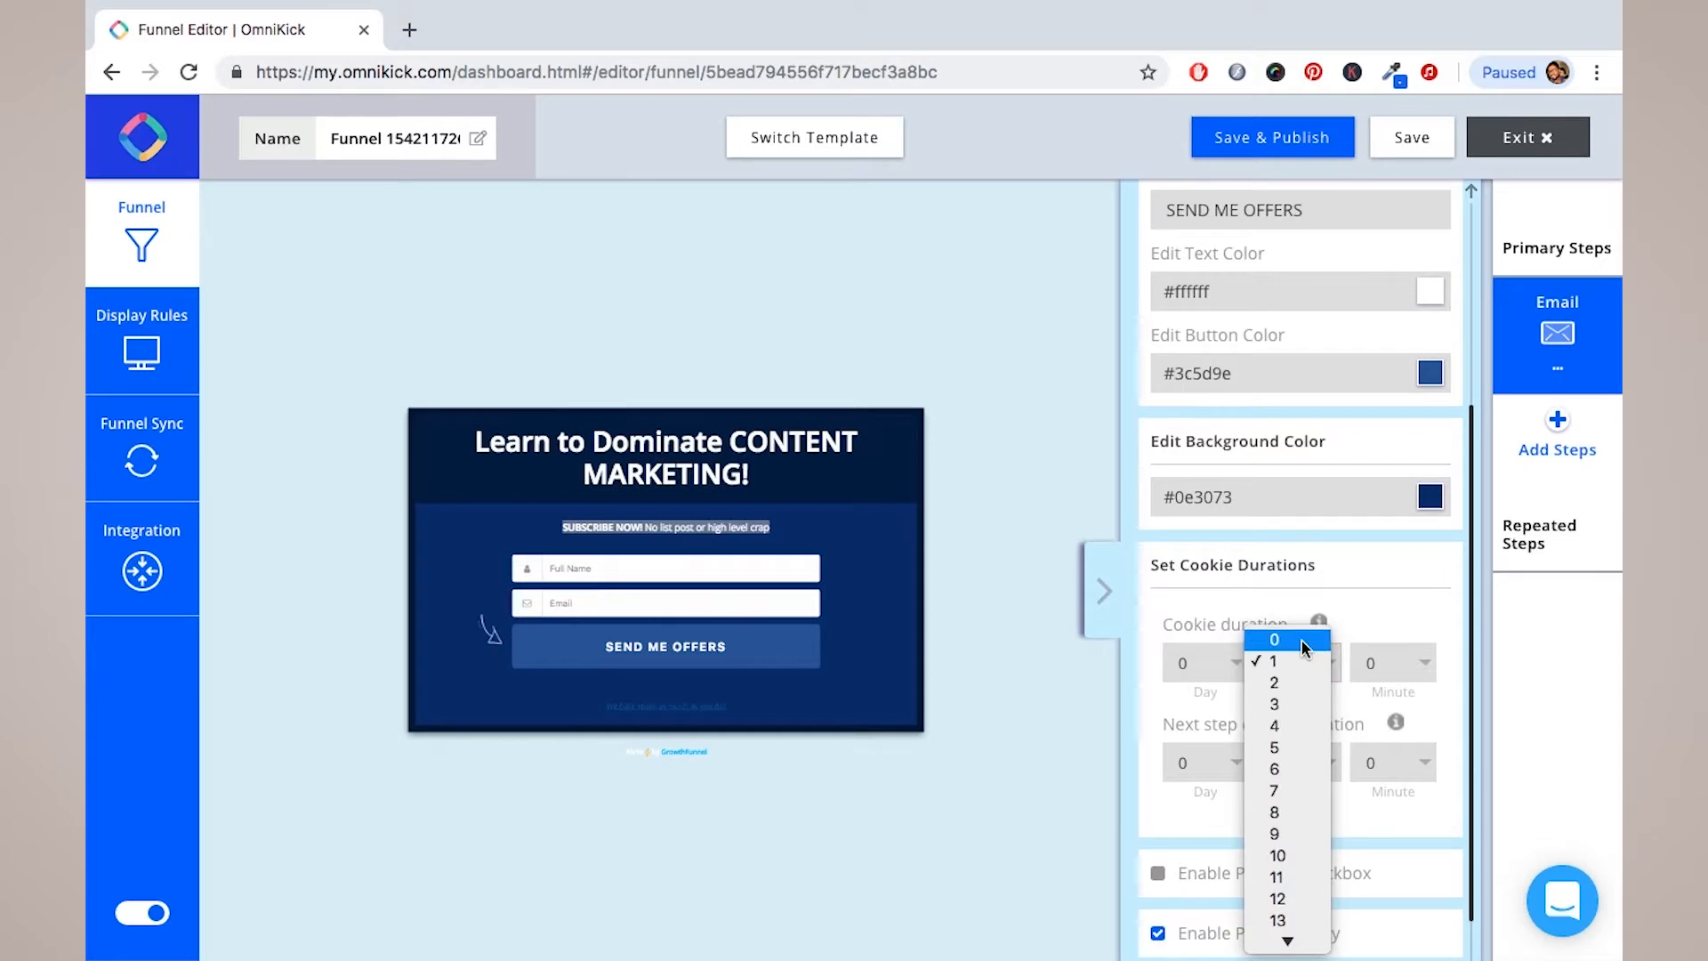
left_click(1300, 646)
left_click(1417, 664)
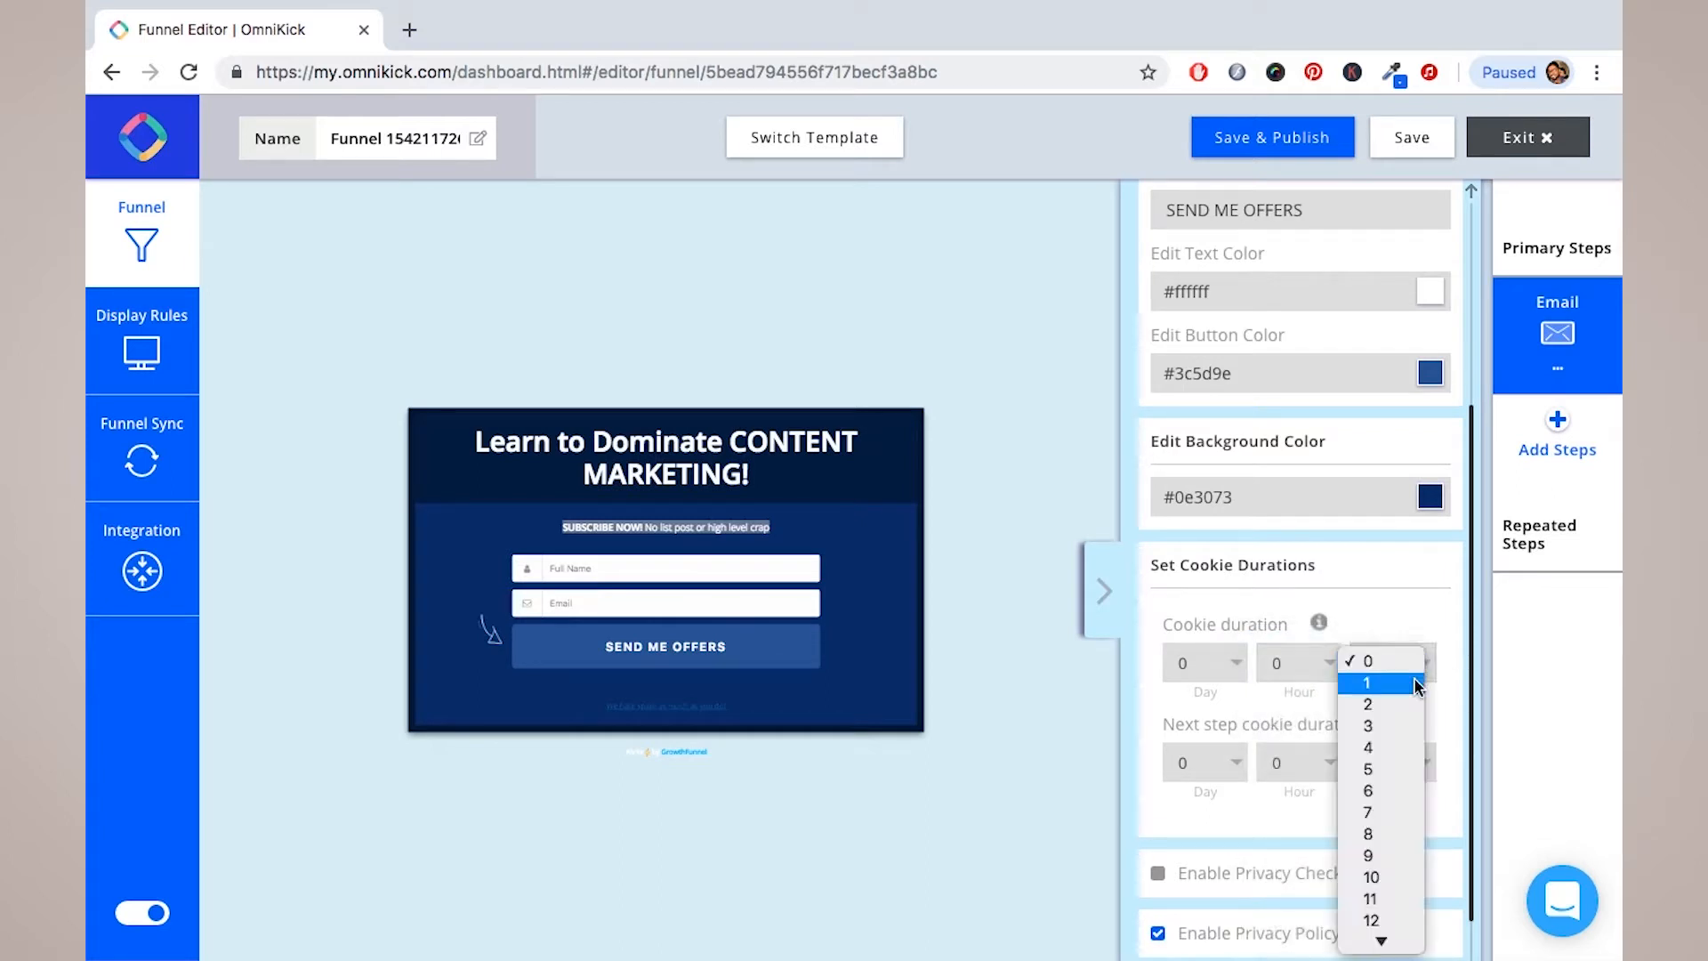
left_click(1387, 712)
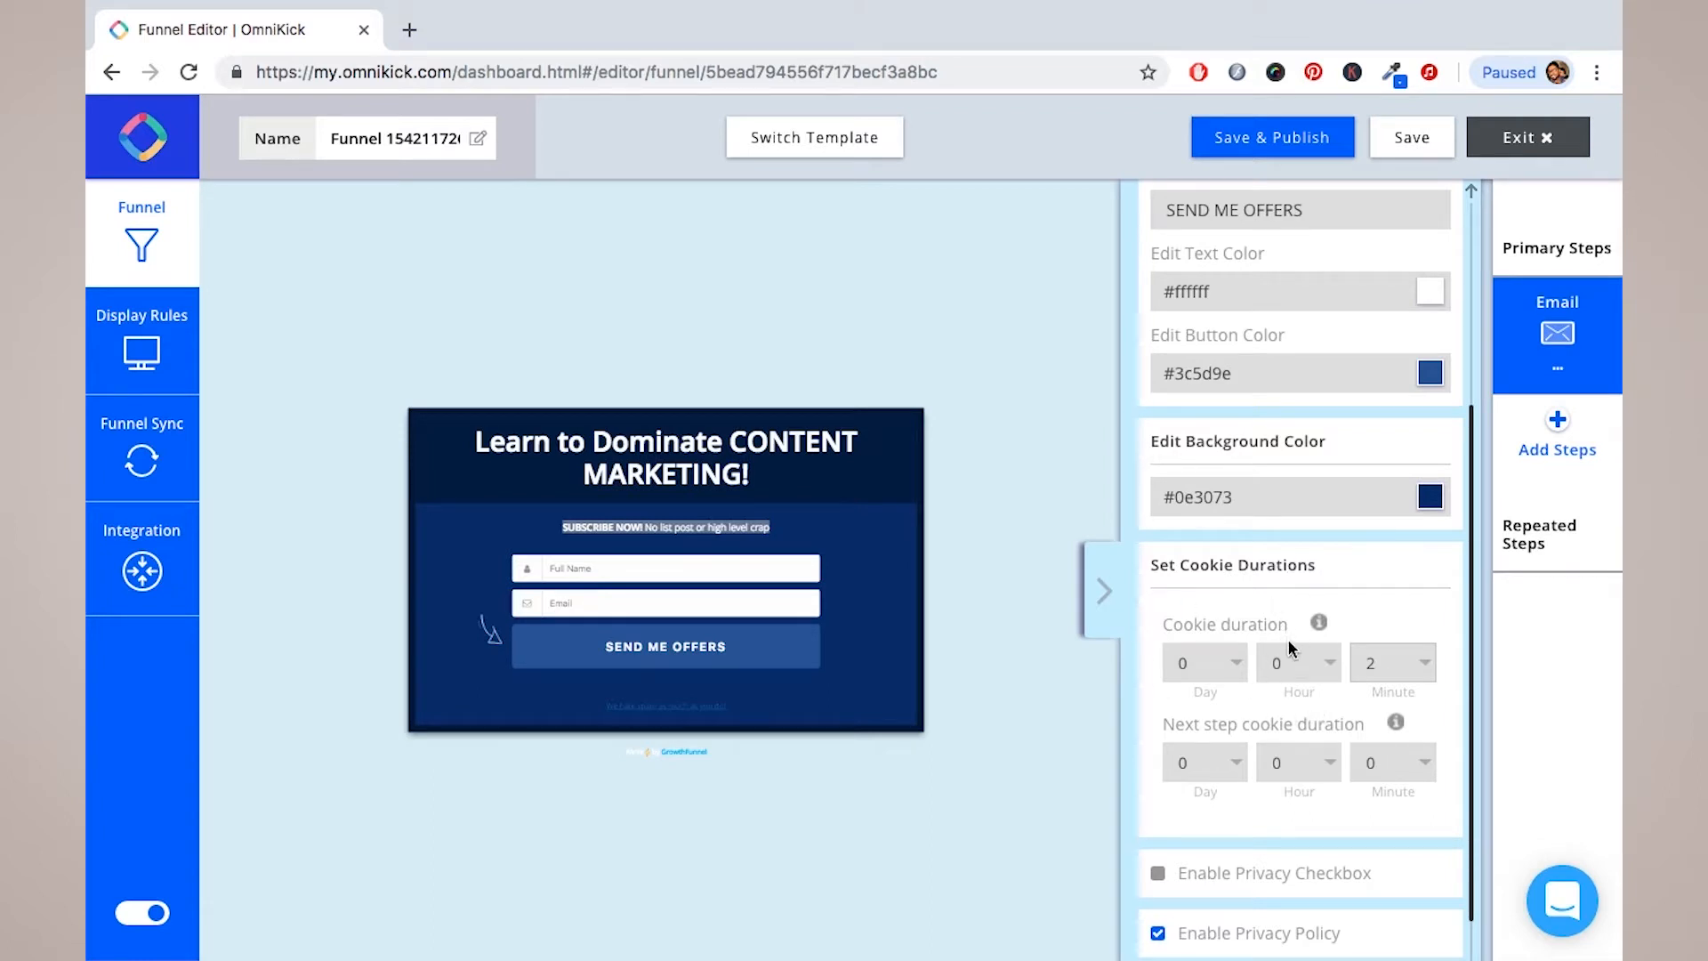
scroll(1295, 663, "down", 1)
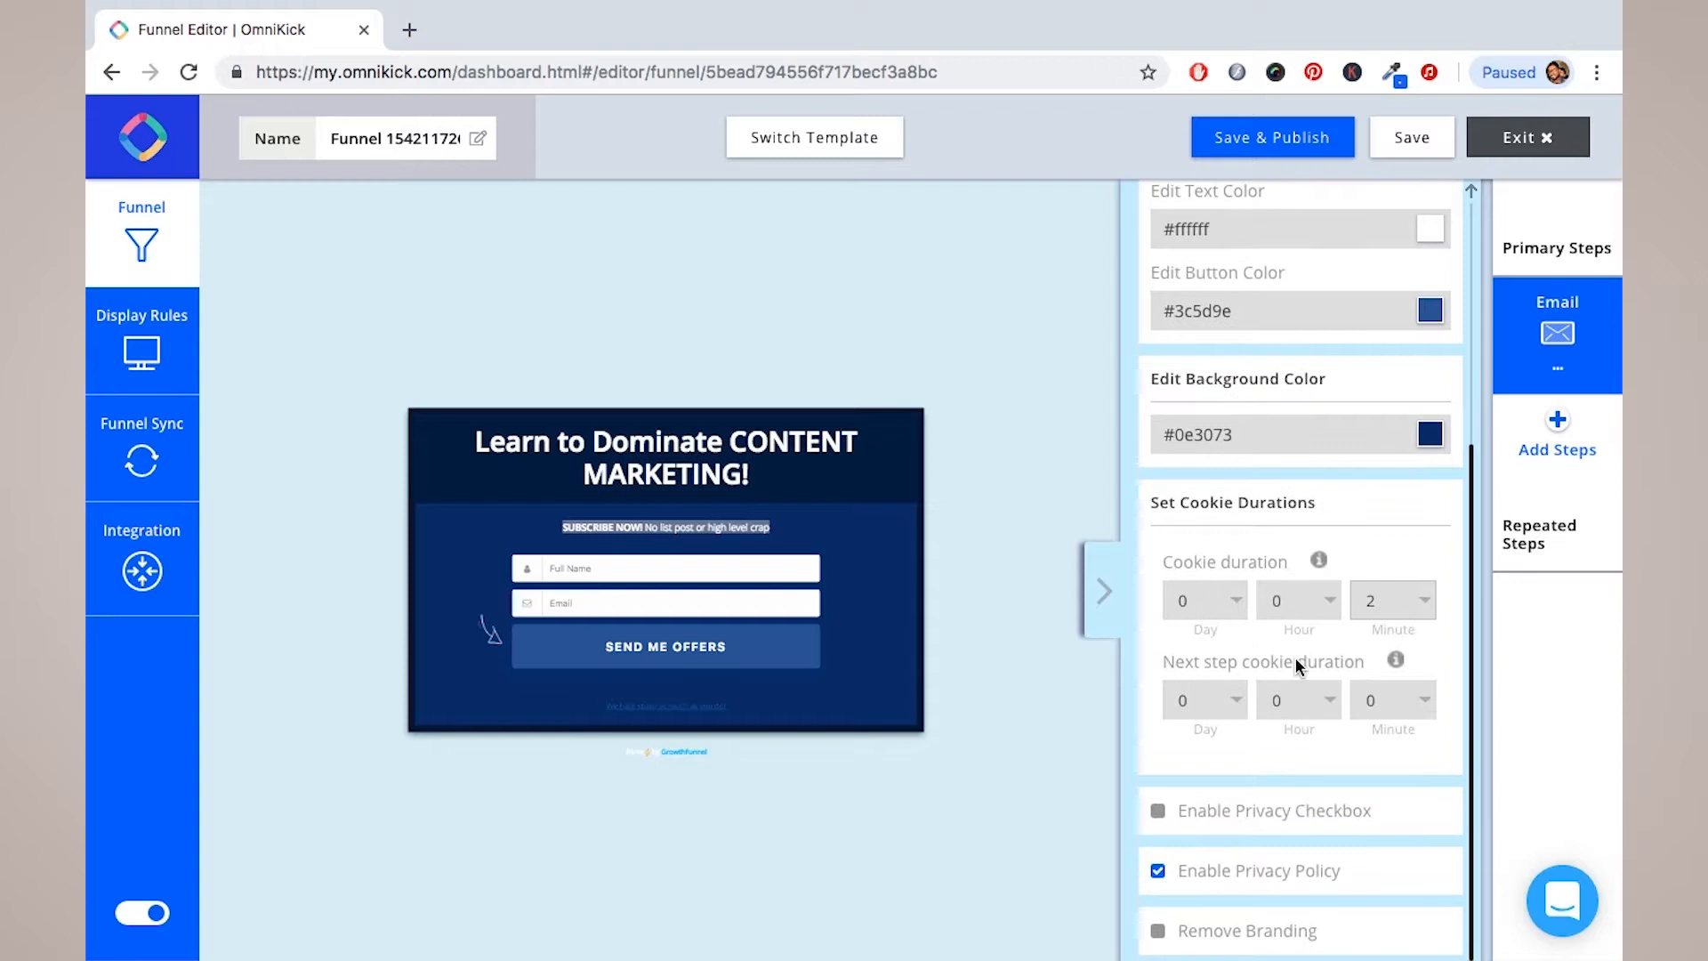
Step: Enable the privacy consent checkbox and Remove Branding, leaving Enable Privacy Policy switched on
left_click(1158, 812)
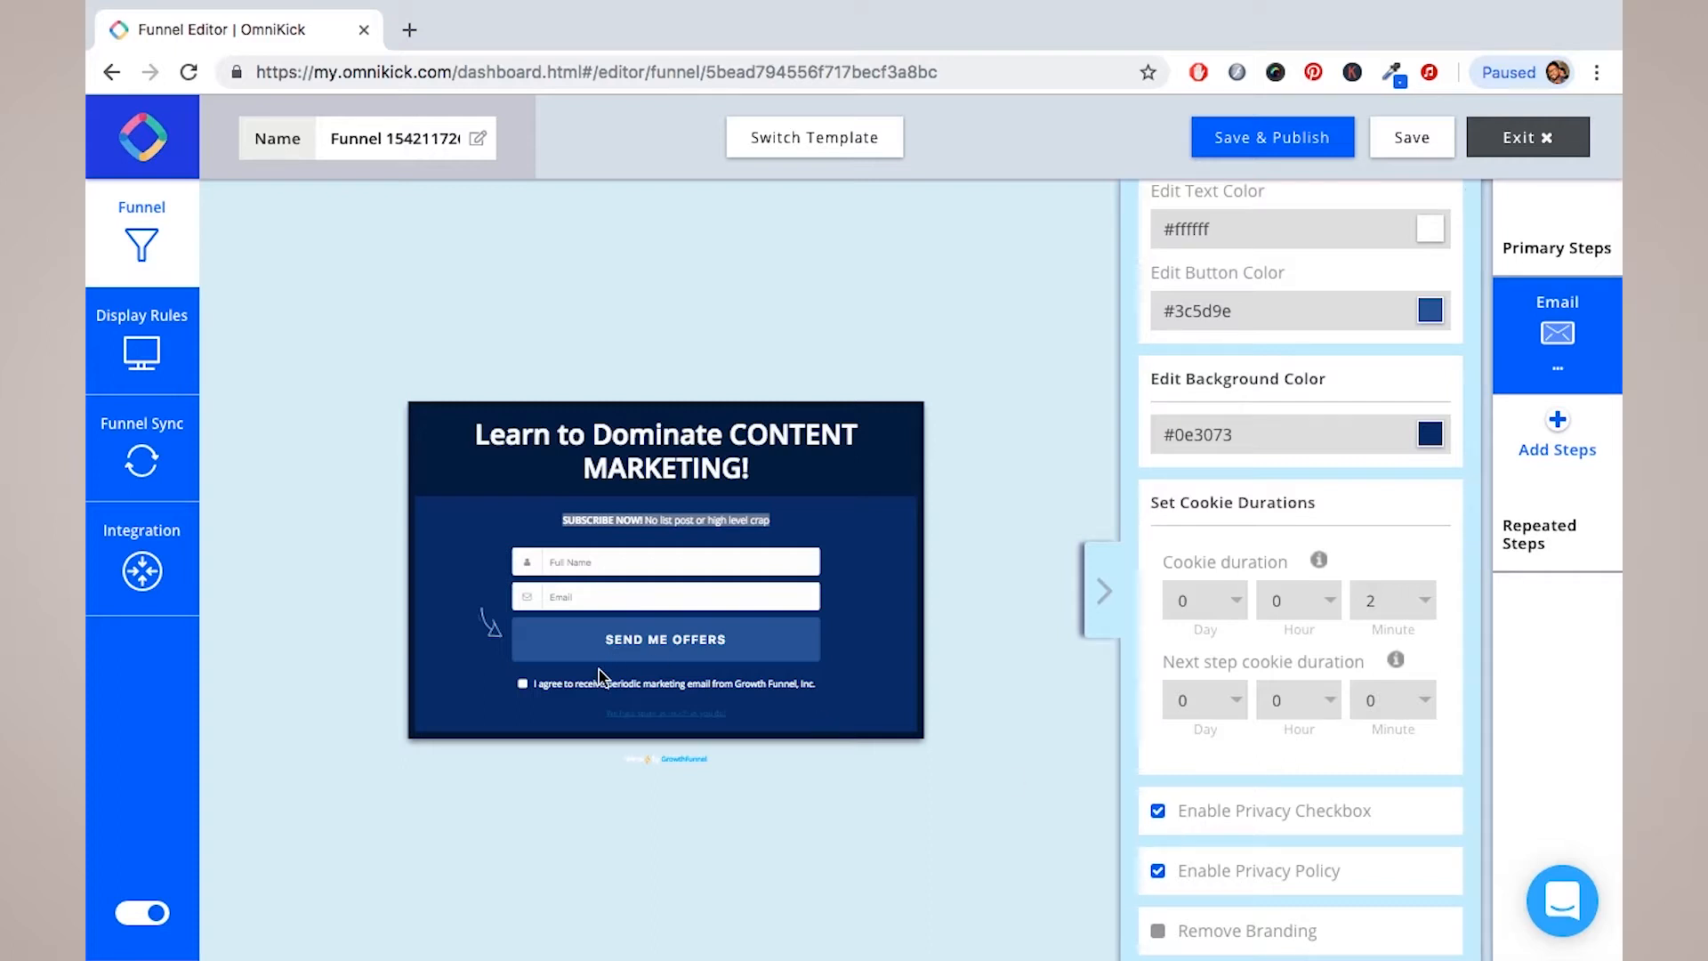
left_click(1157, 870)
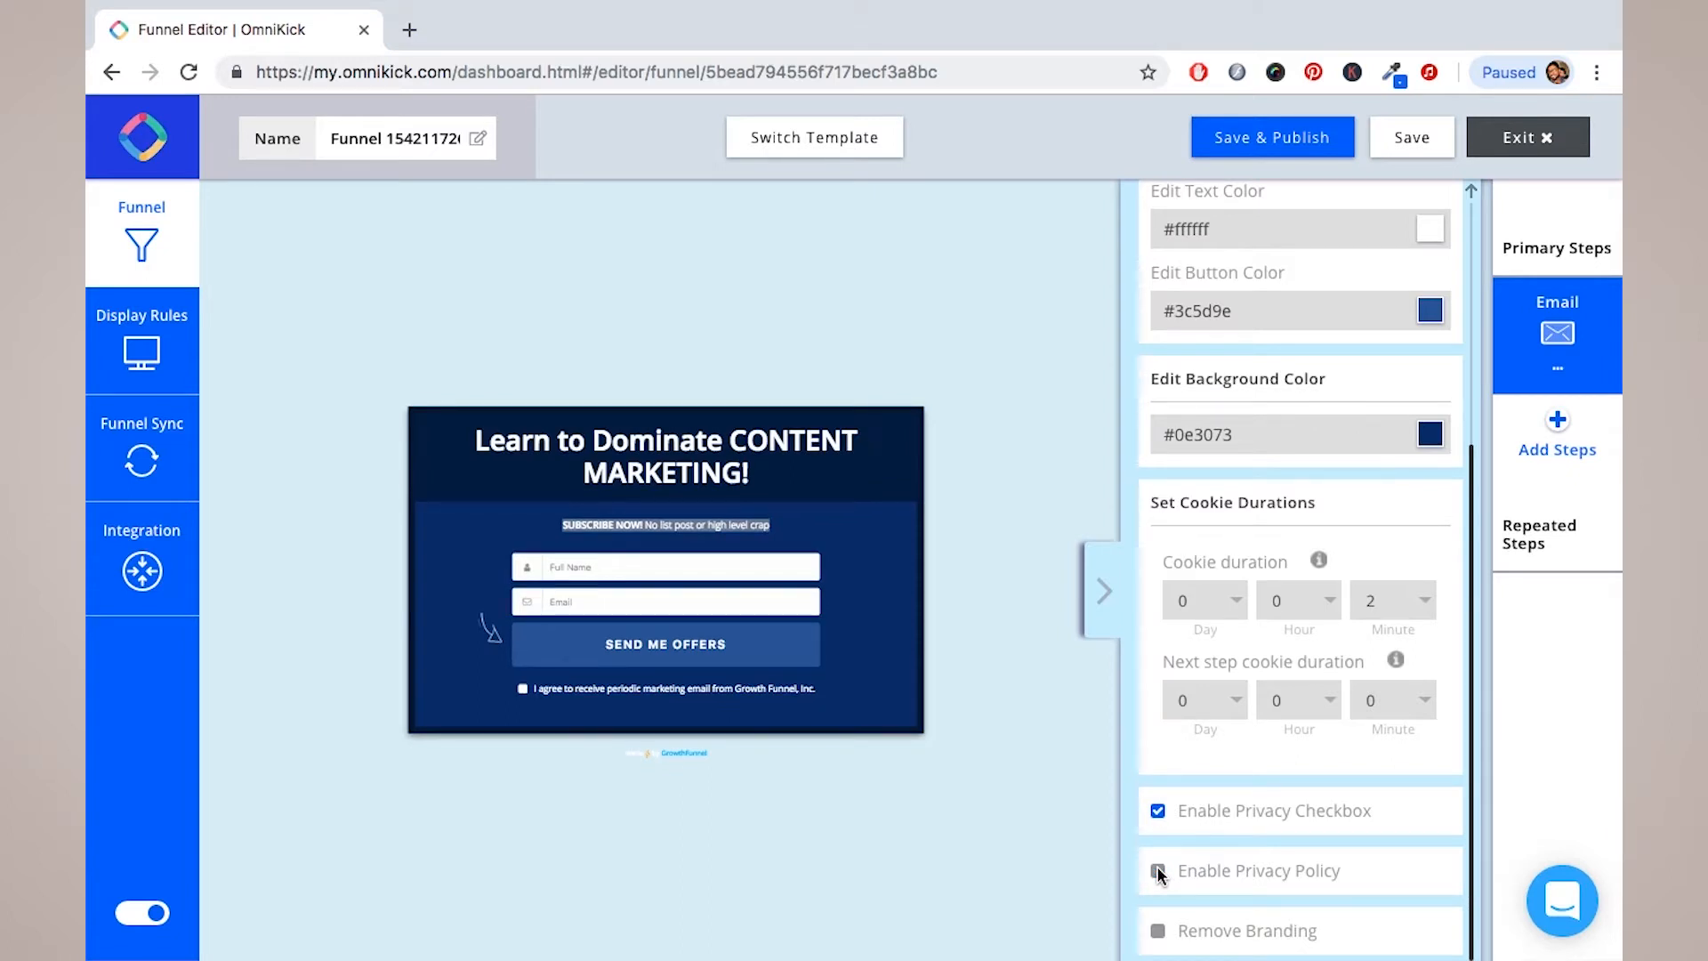
left_click(1157, 869)
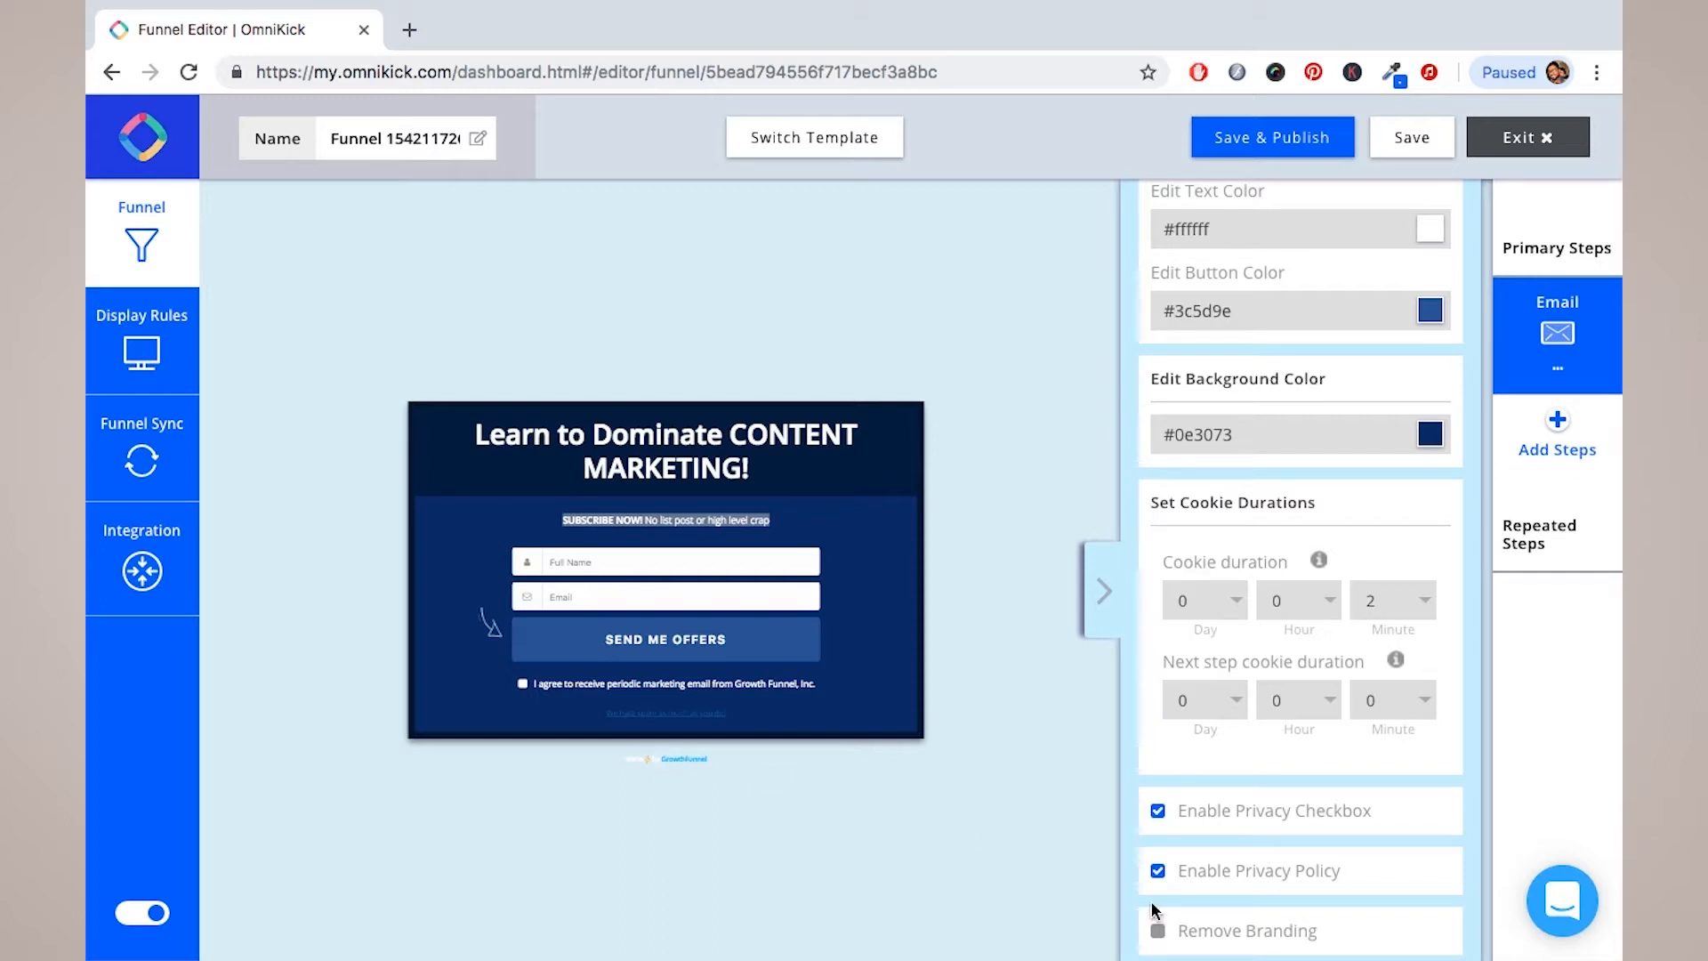
left_click(1159, 934)
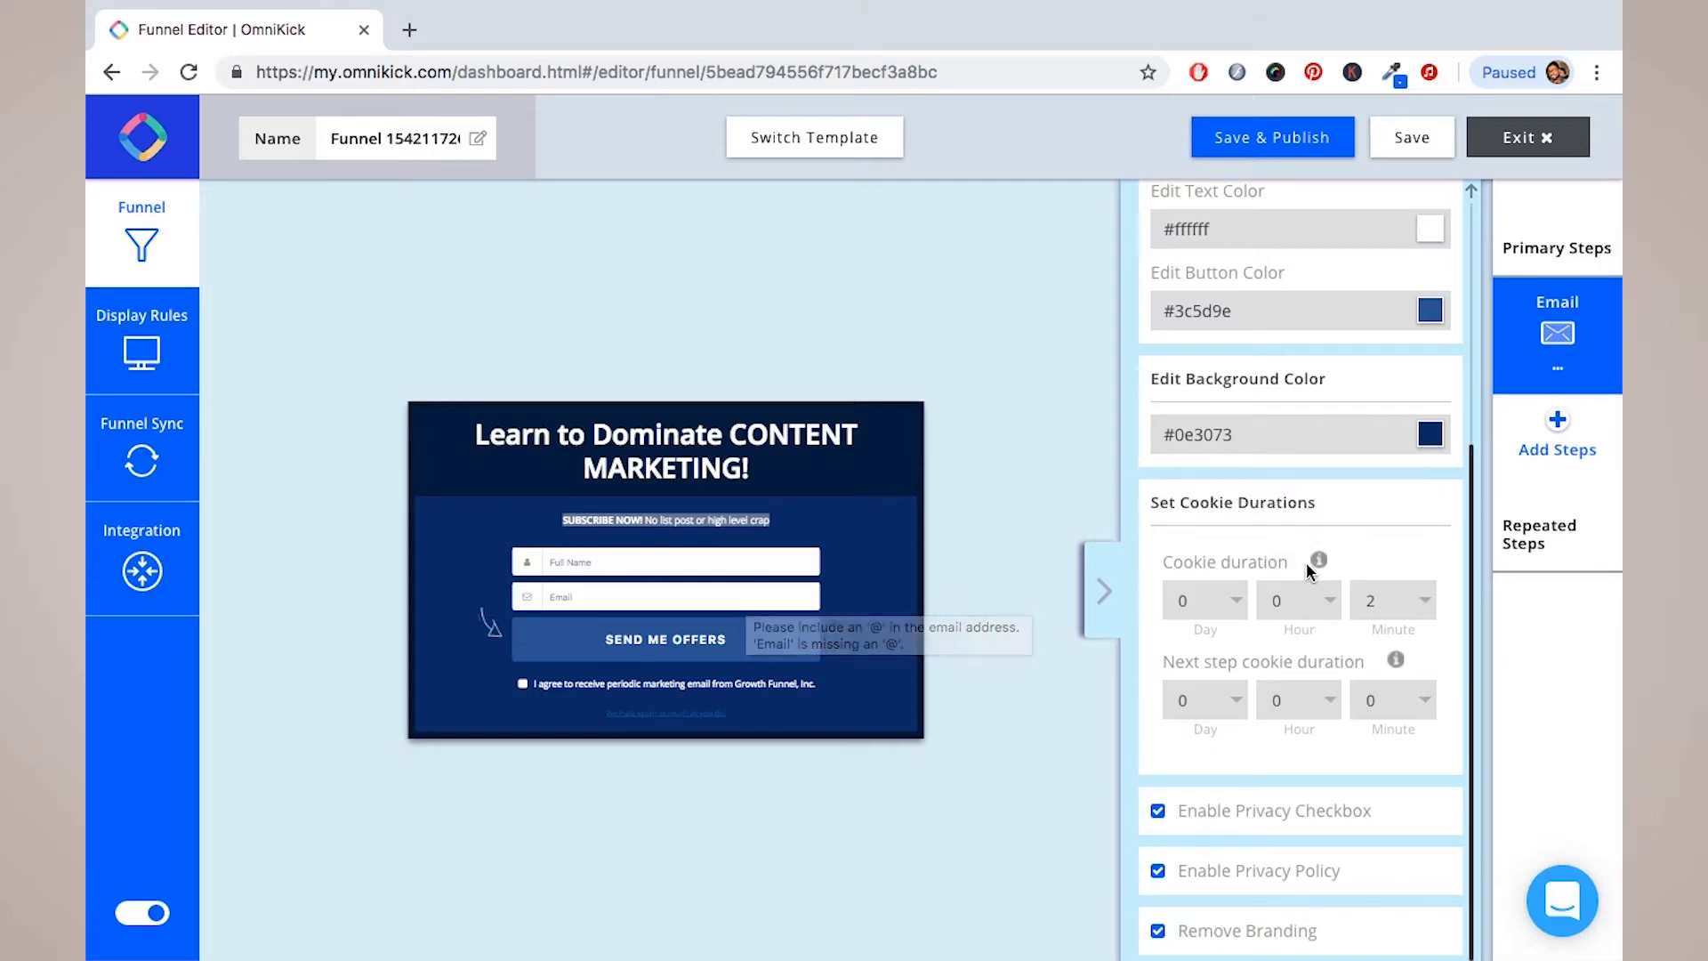
scroll(1306, 562, "up", 5)
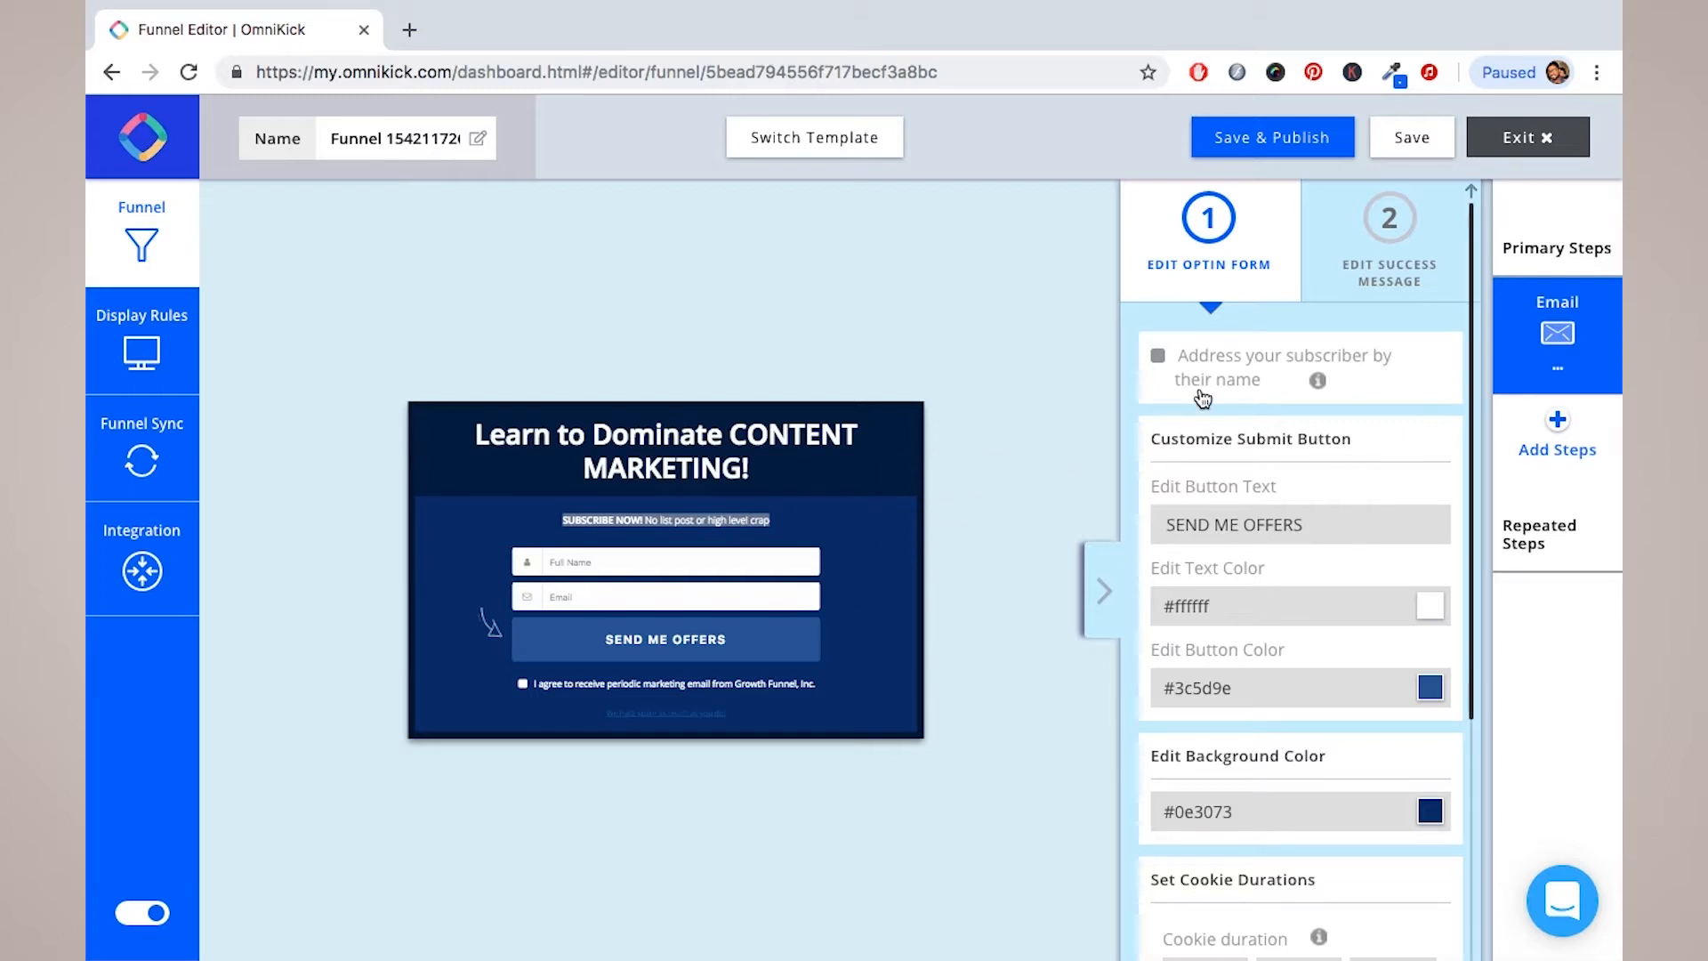
Step: Try the redirect-to-new-page success action in the Edit Success Message settings
left_click(1406, 280)
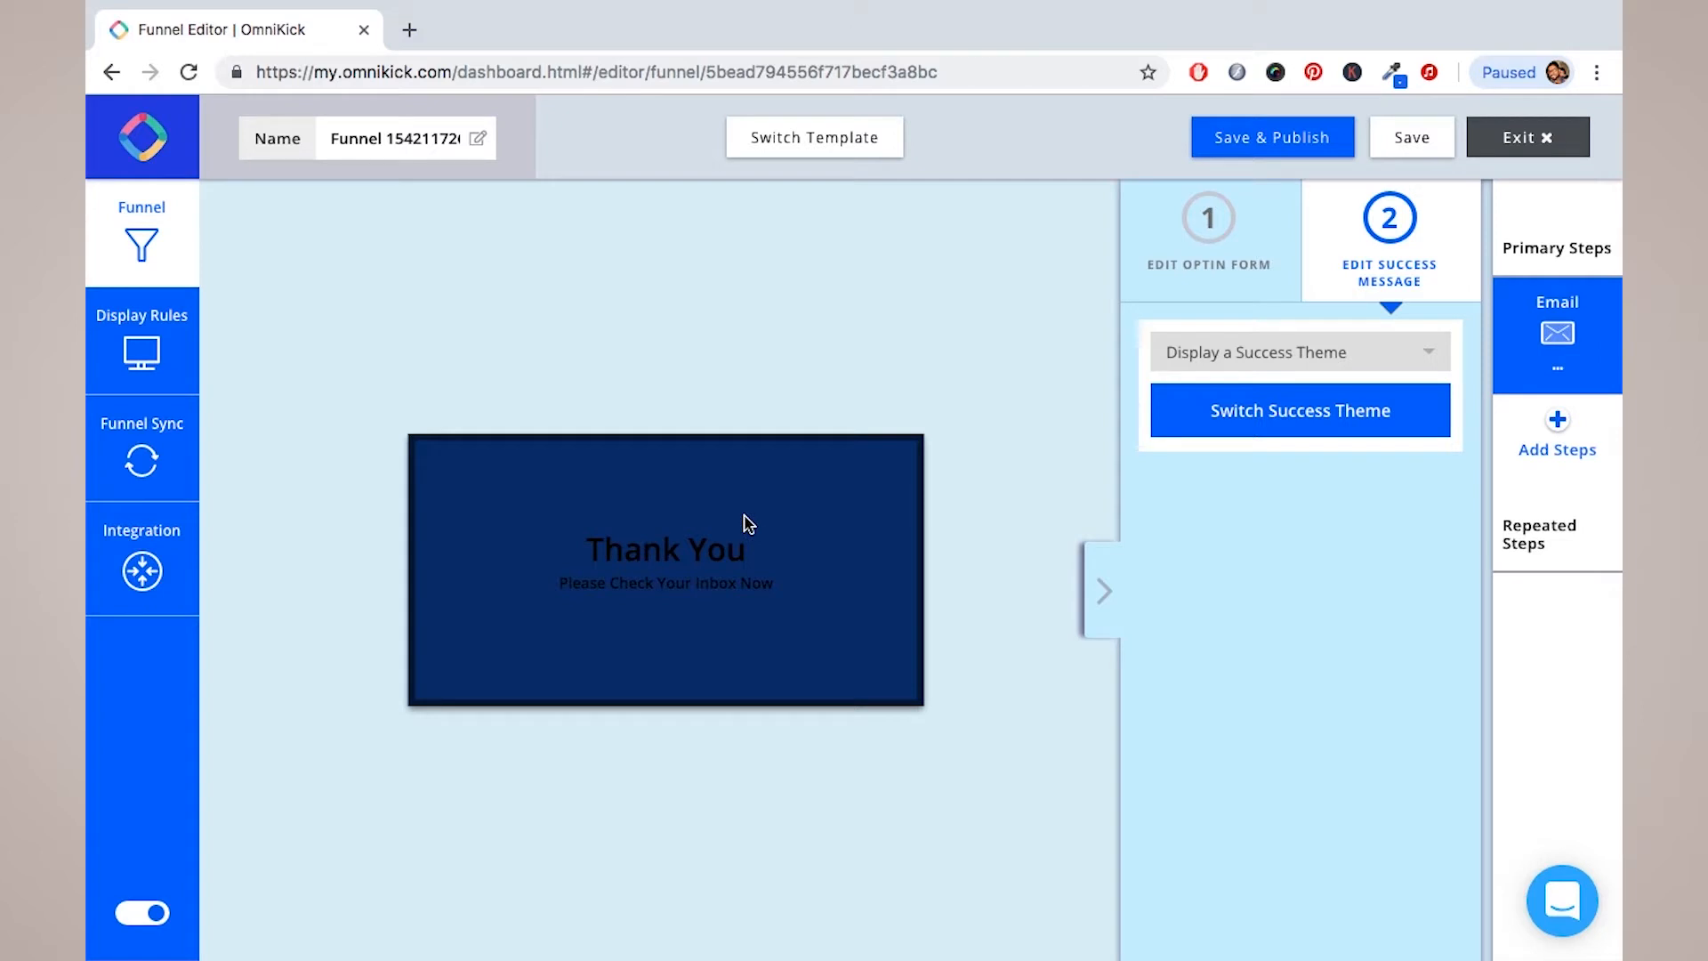
left_click(1427, 356)
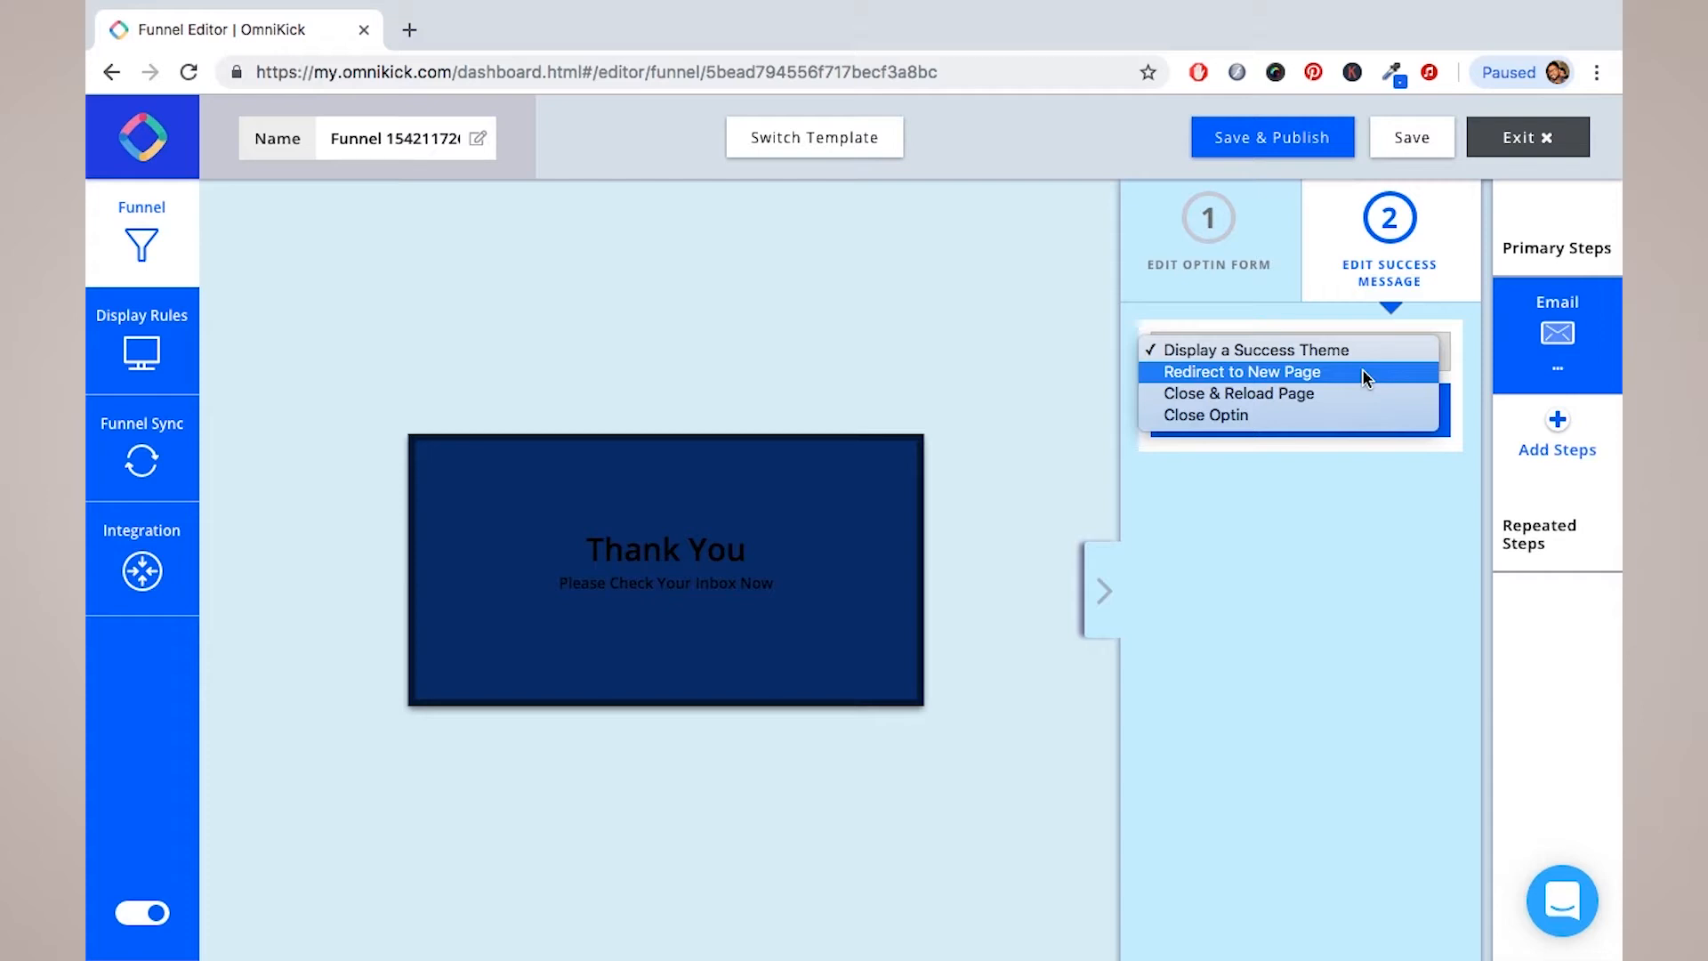
left_click(1310, 374)
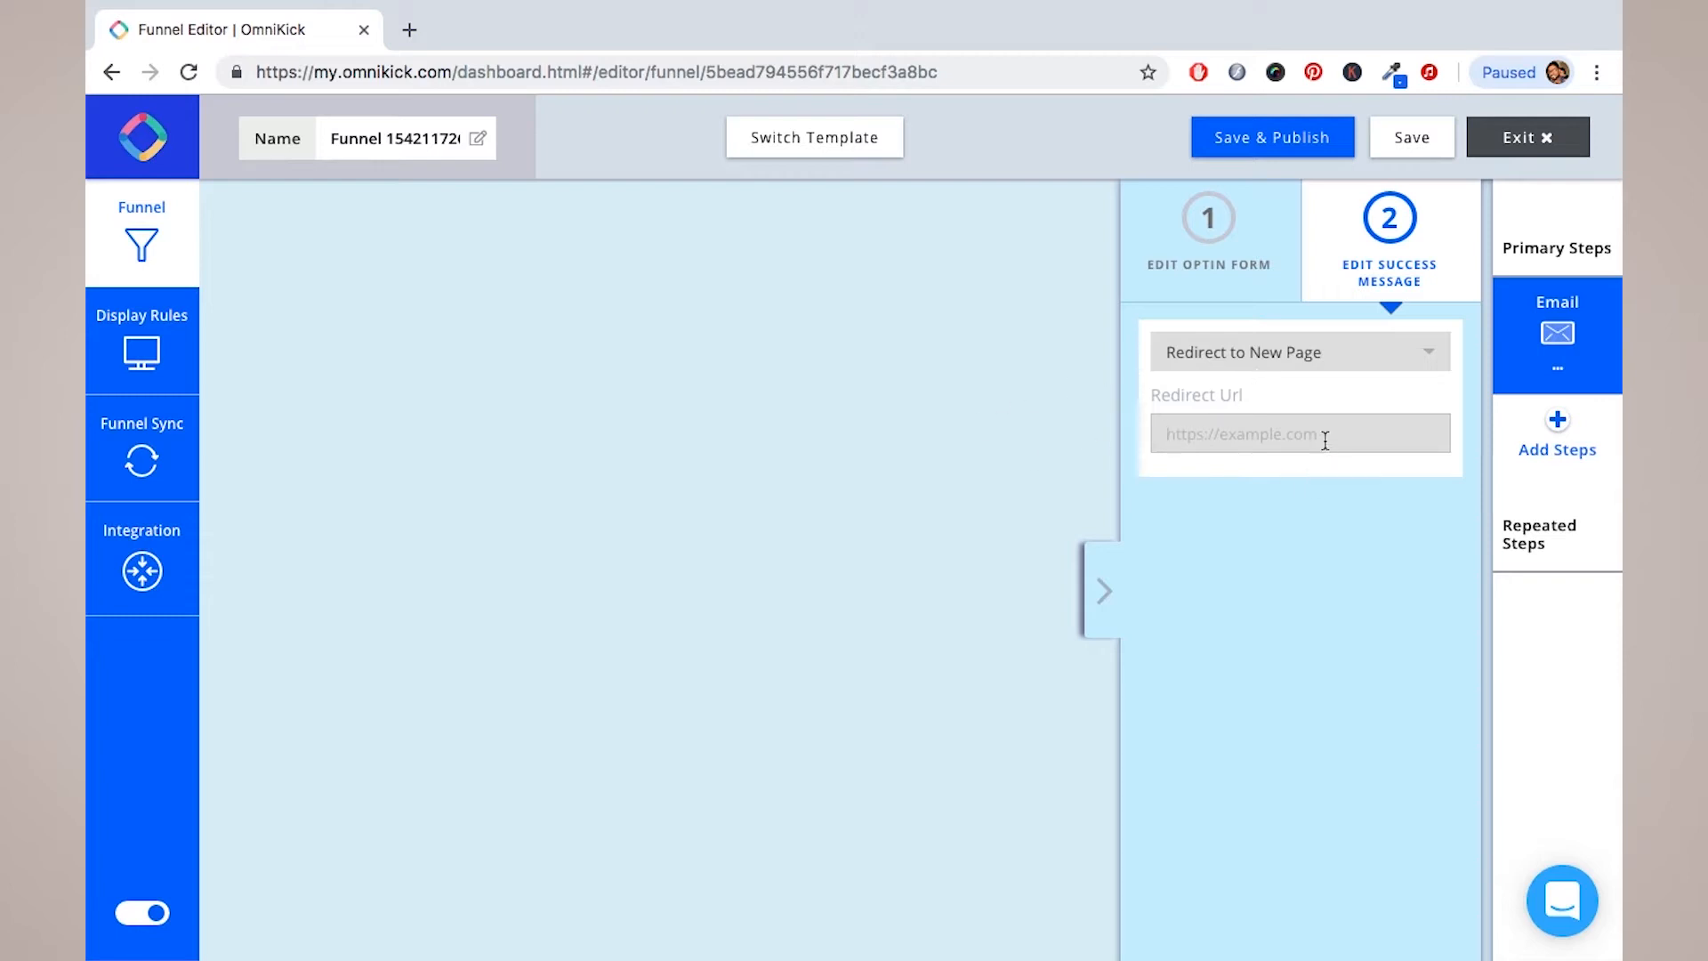
left_click(1215, 249)
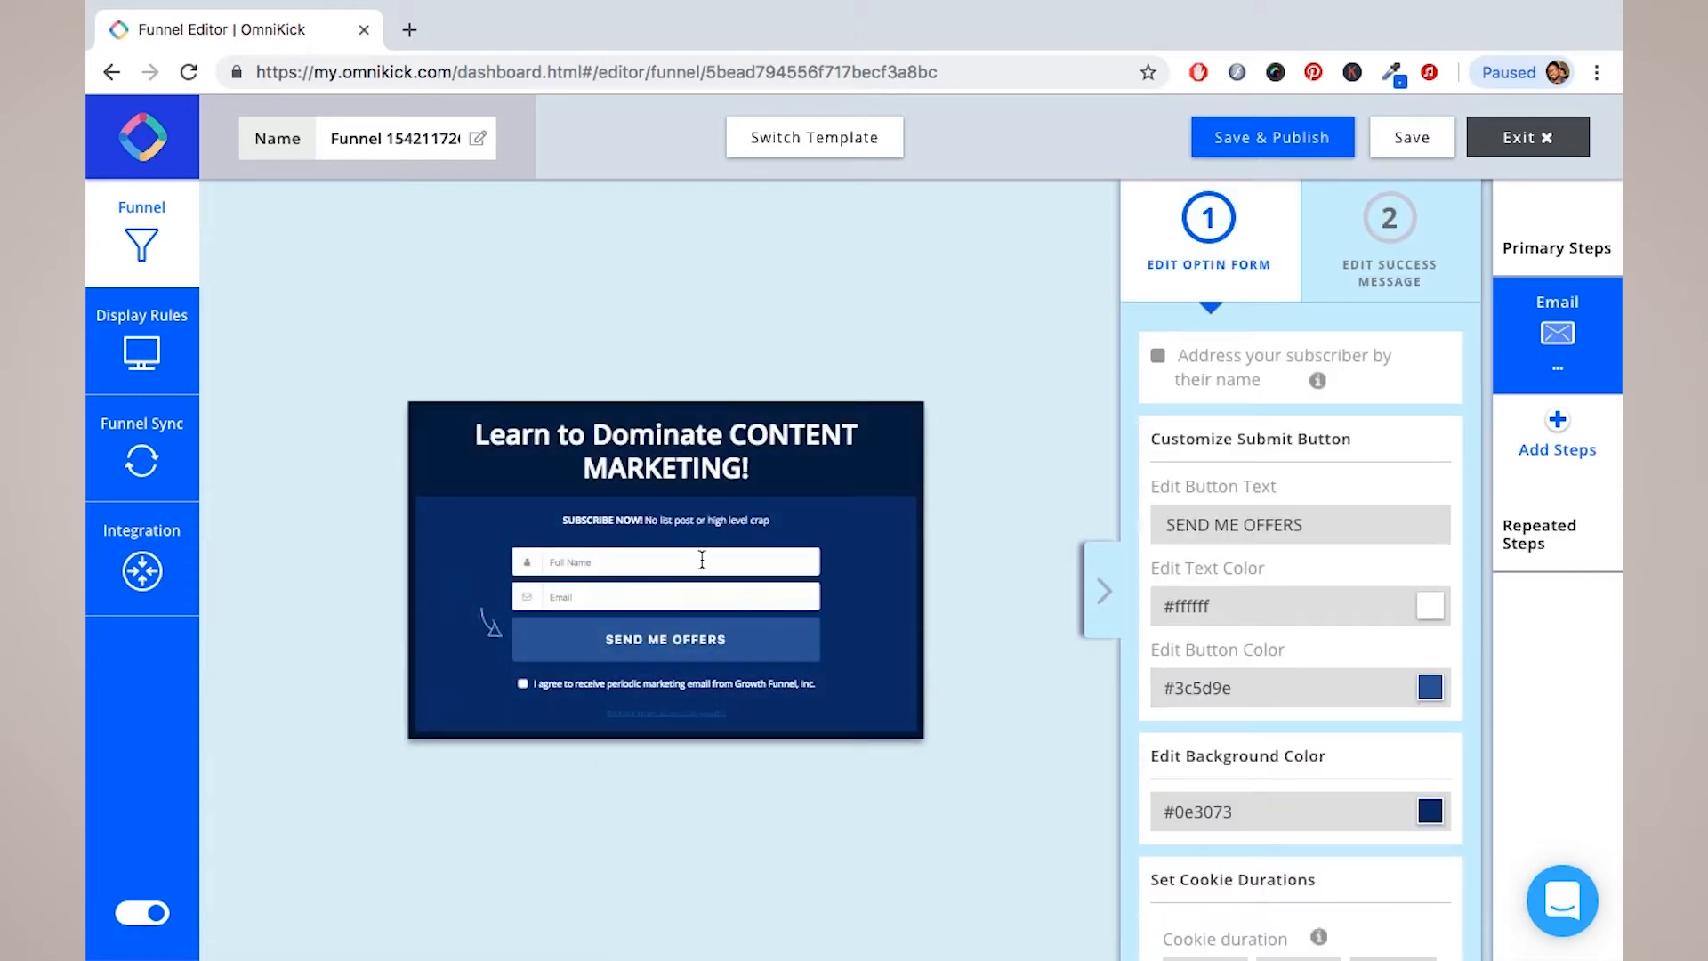
left_click(1403, 235)
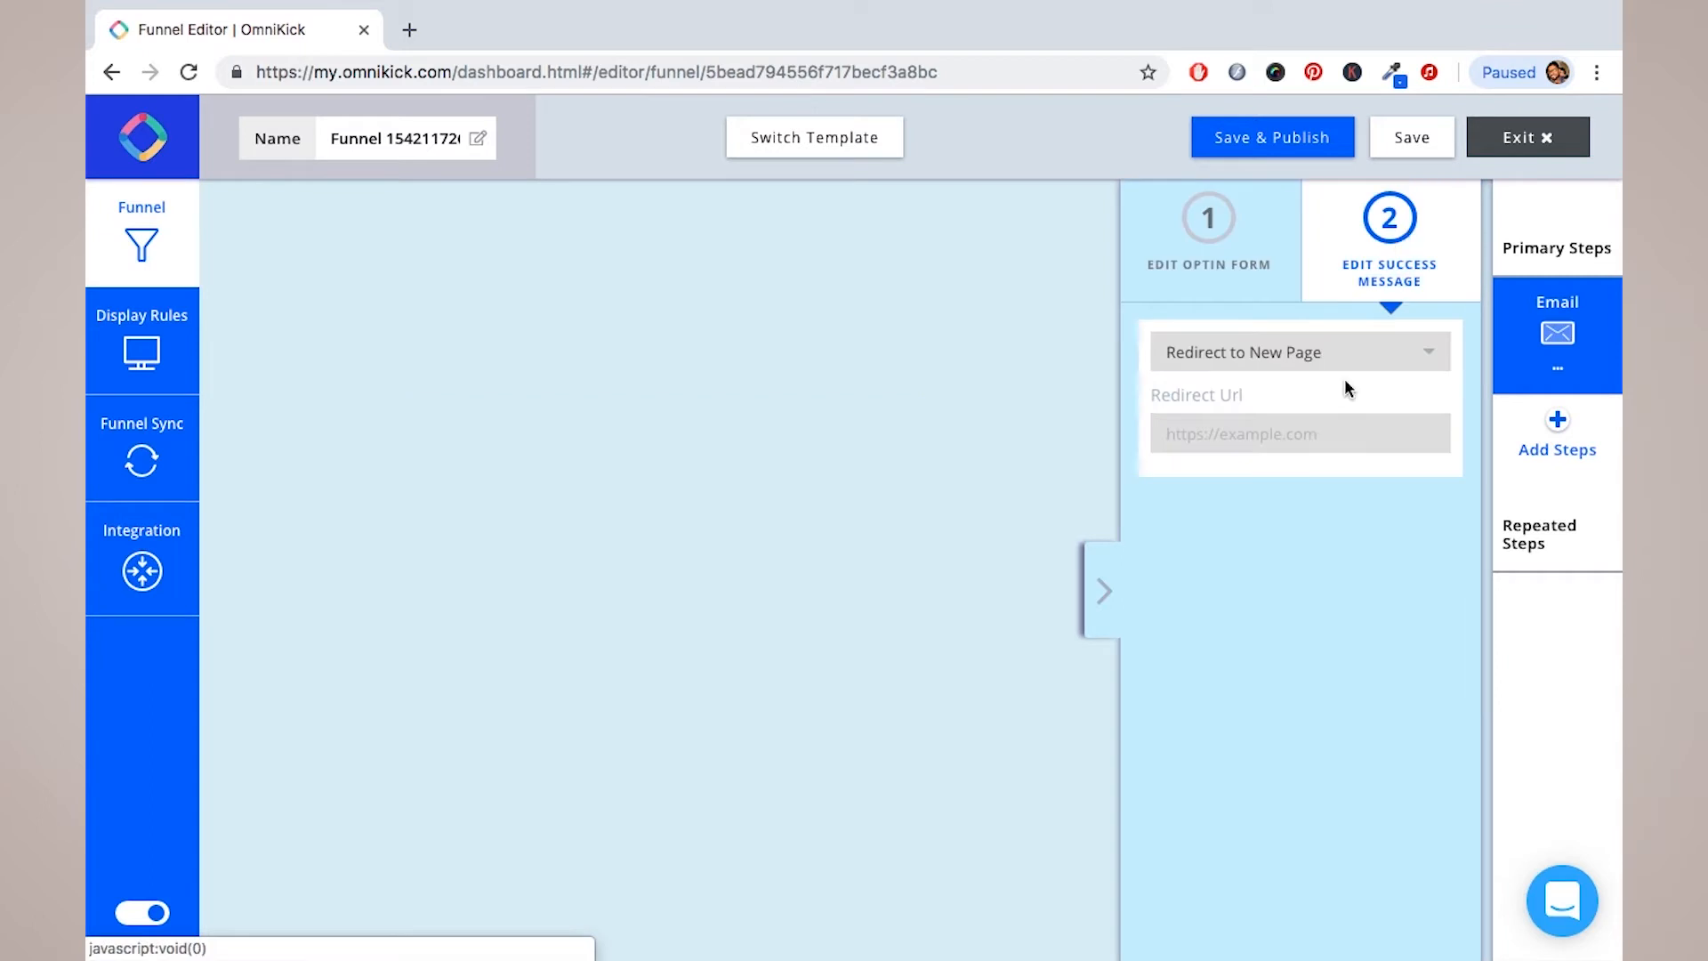
left_click(1324, 428)
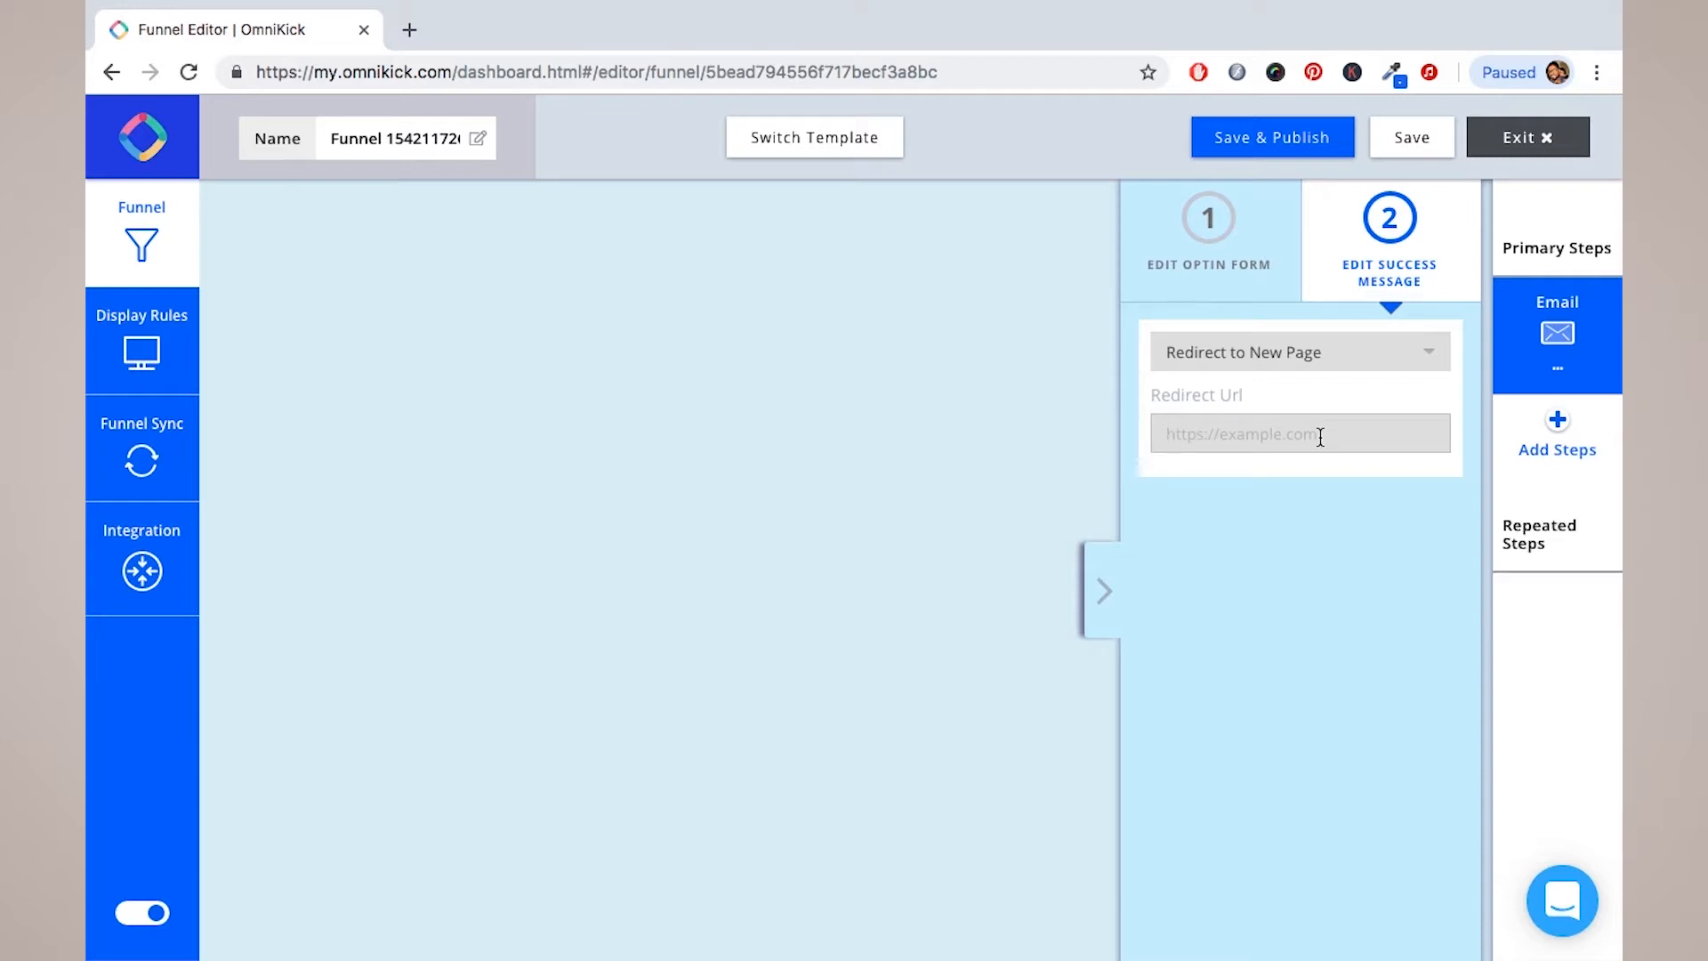
Step: Change the after-signup action to Close Optin and go back to the optin form
left_click(1429, 355)
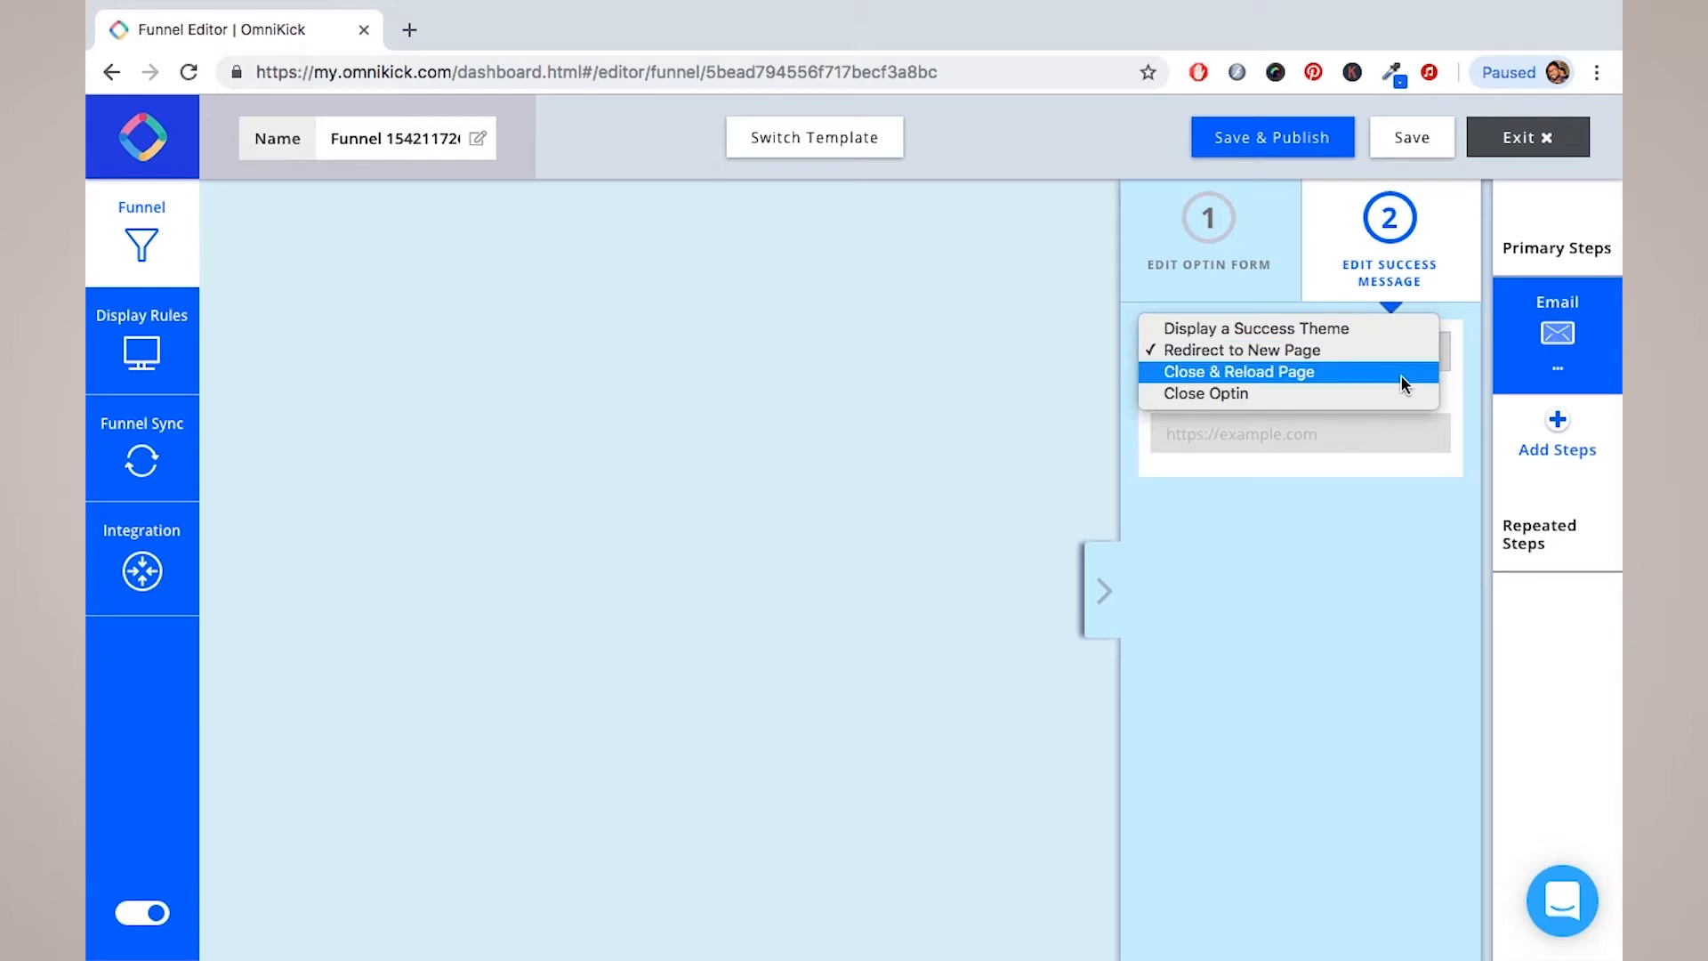
left_click(1400, 376)
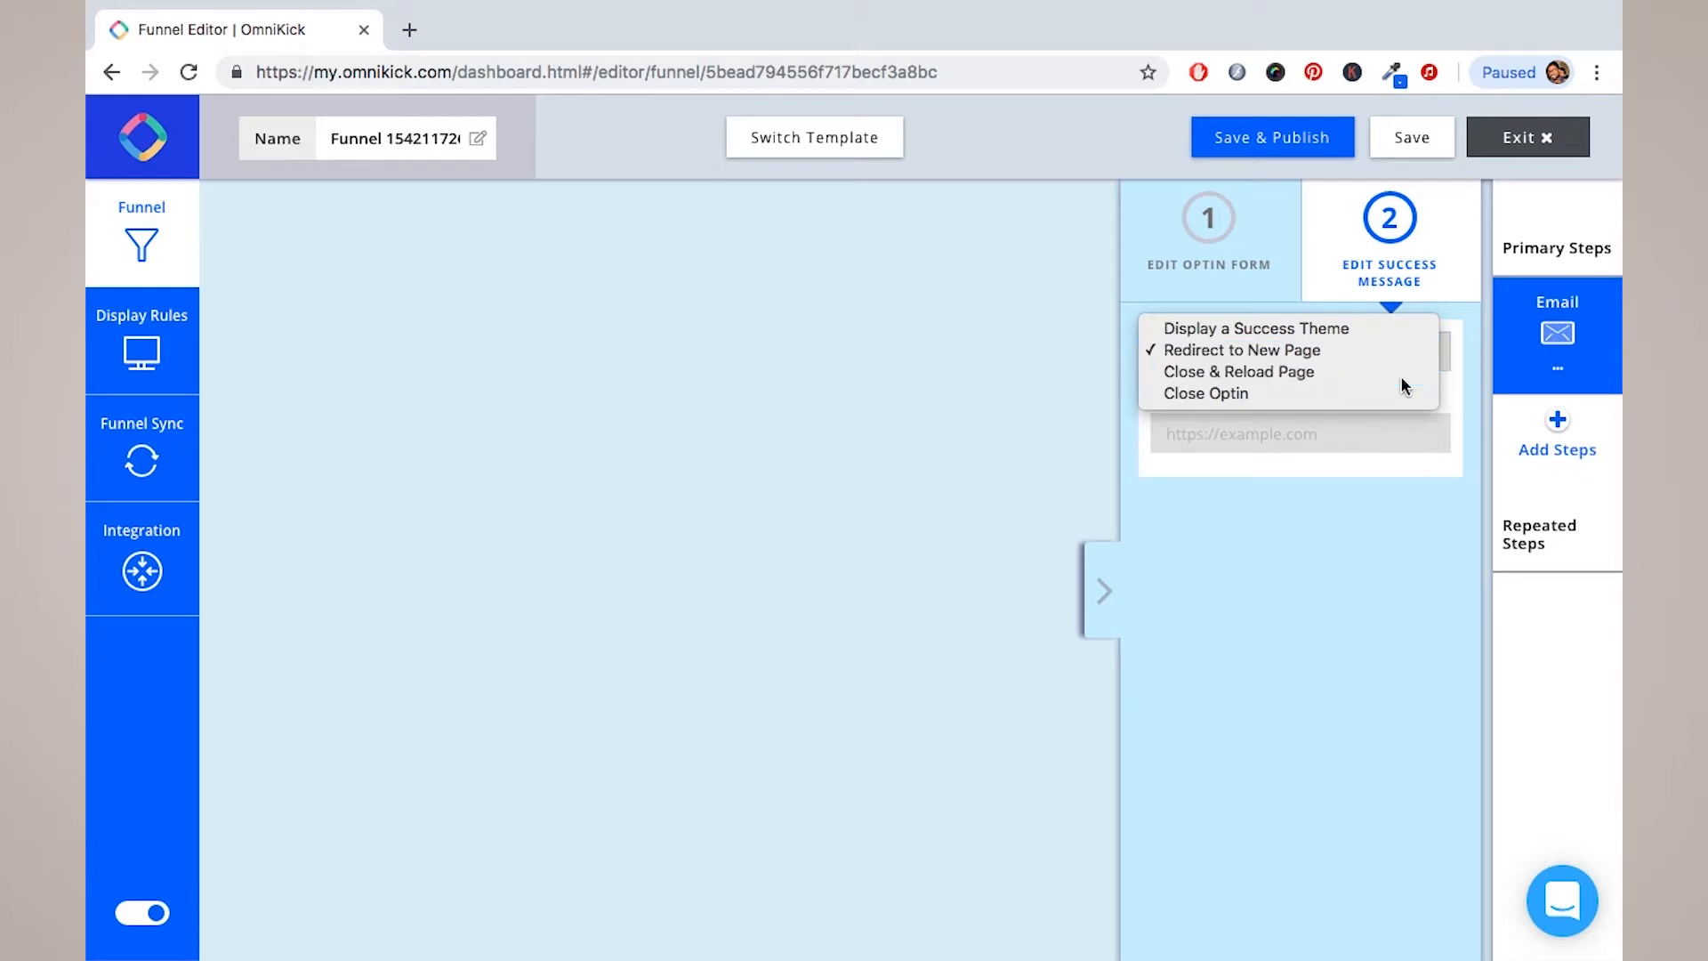
left_click(1427, 356)
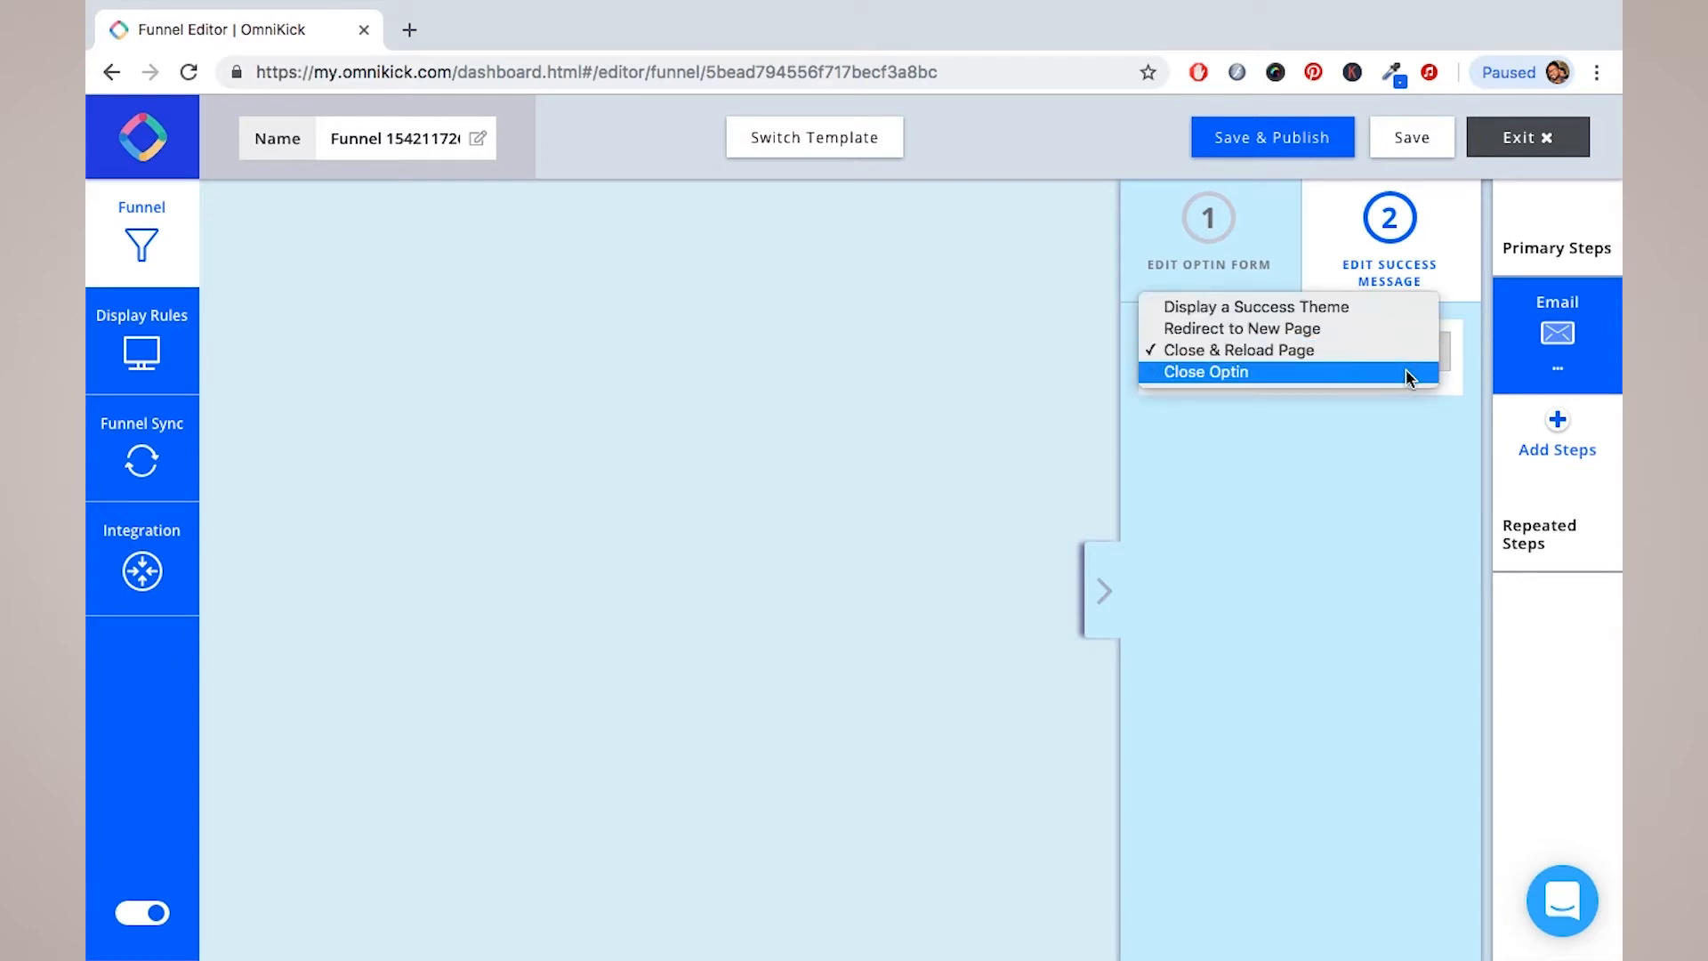
left_click(1406, 374)
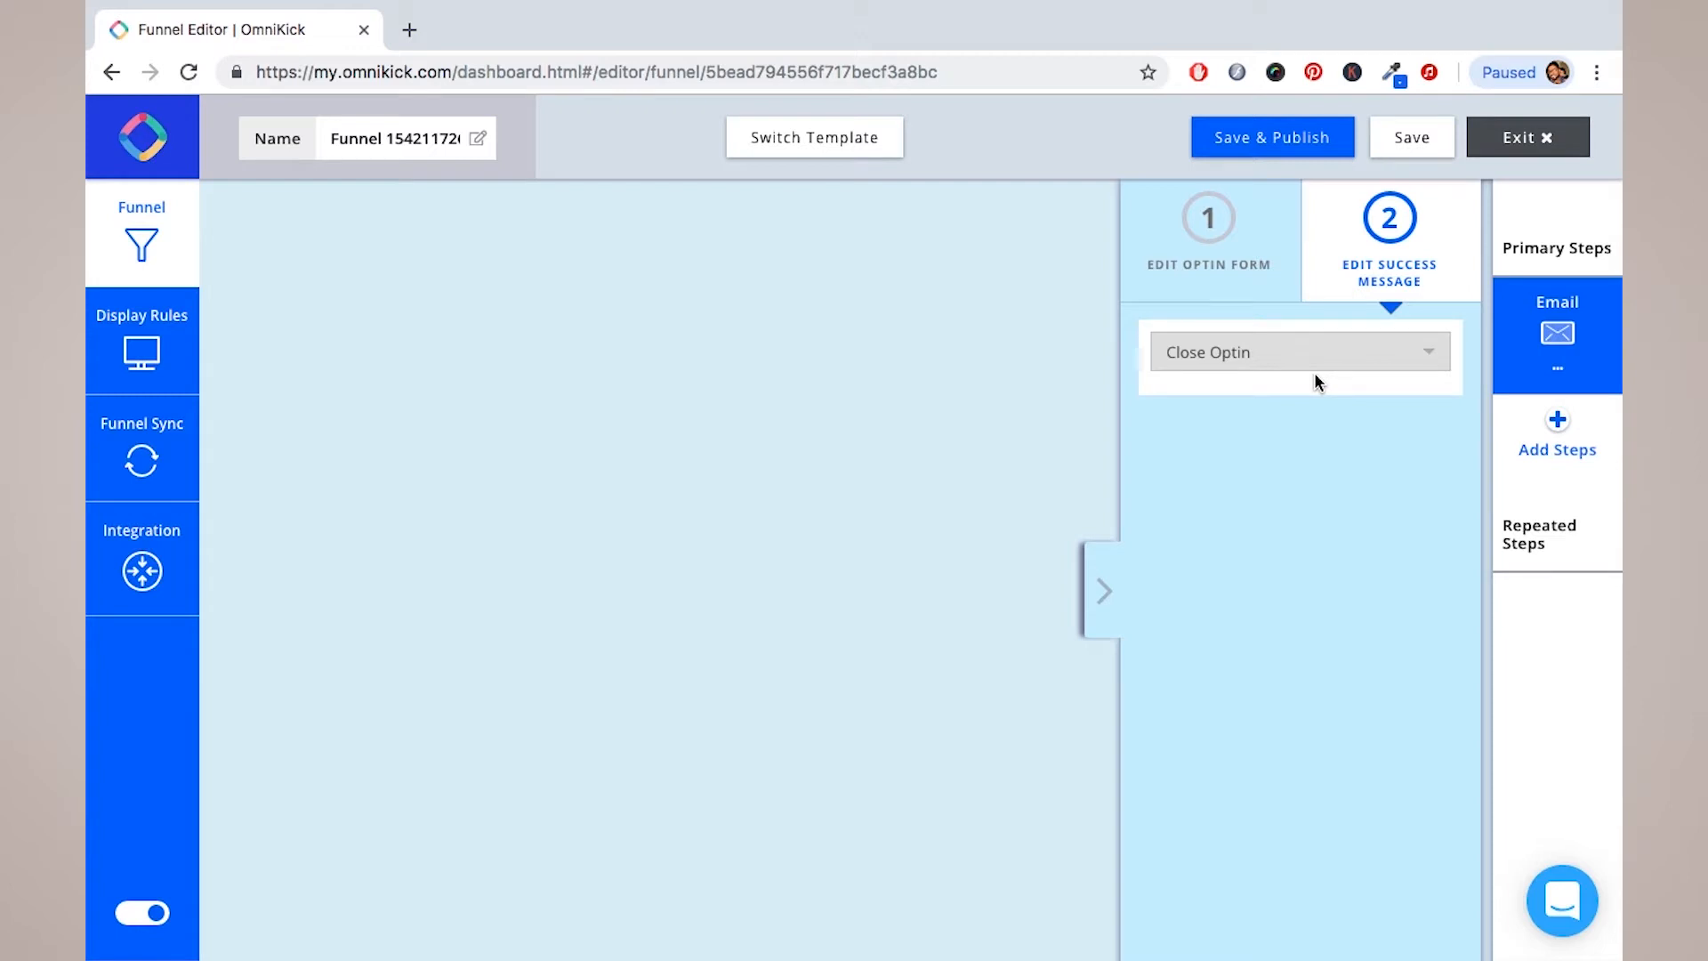
left_click(1248, 267)
left_click(1379, 258)
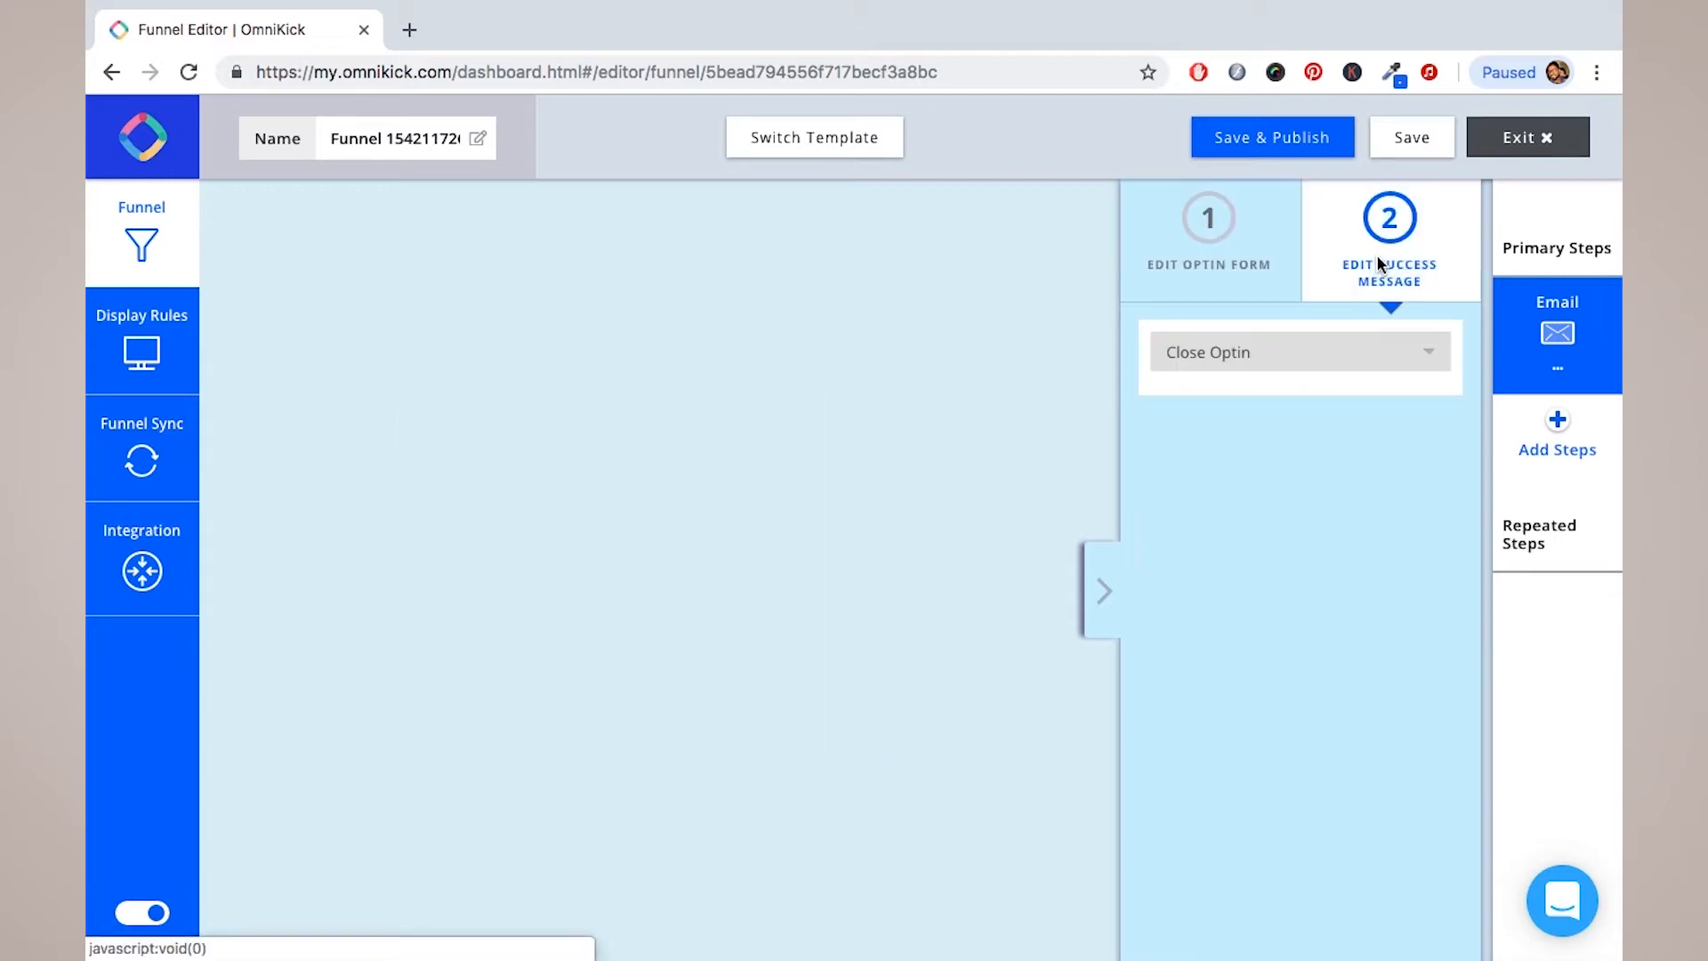
left_click(1228, 250)
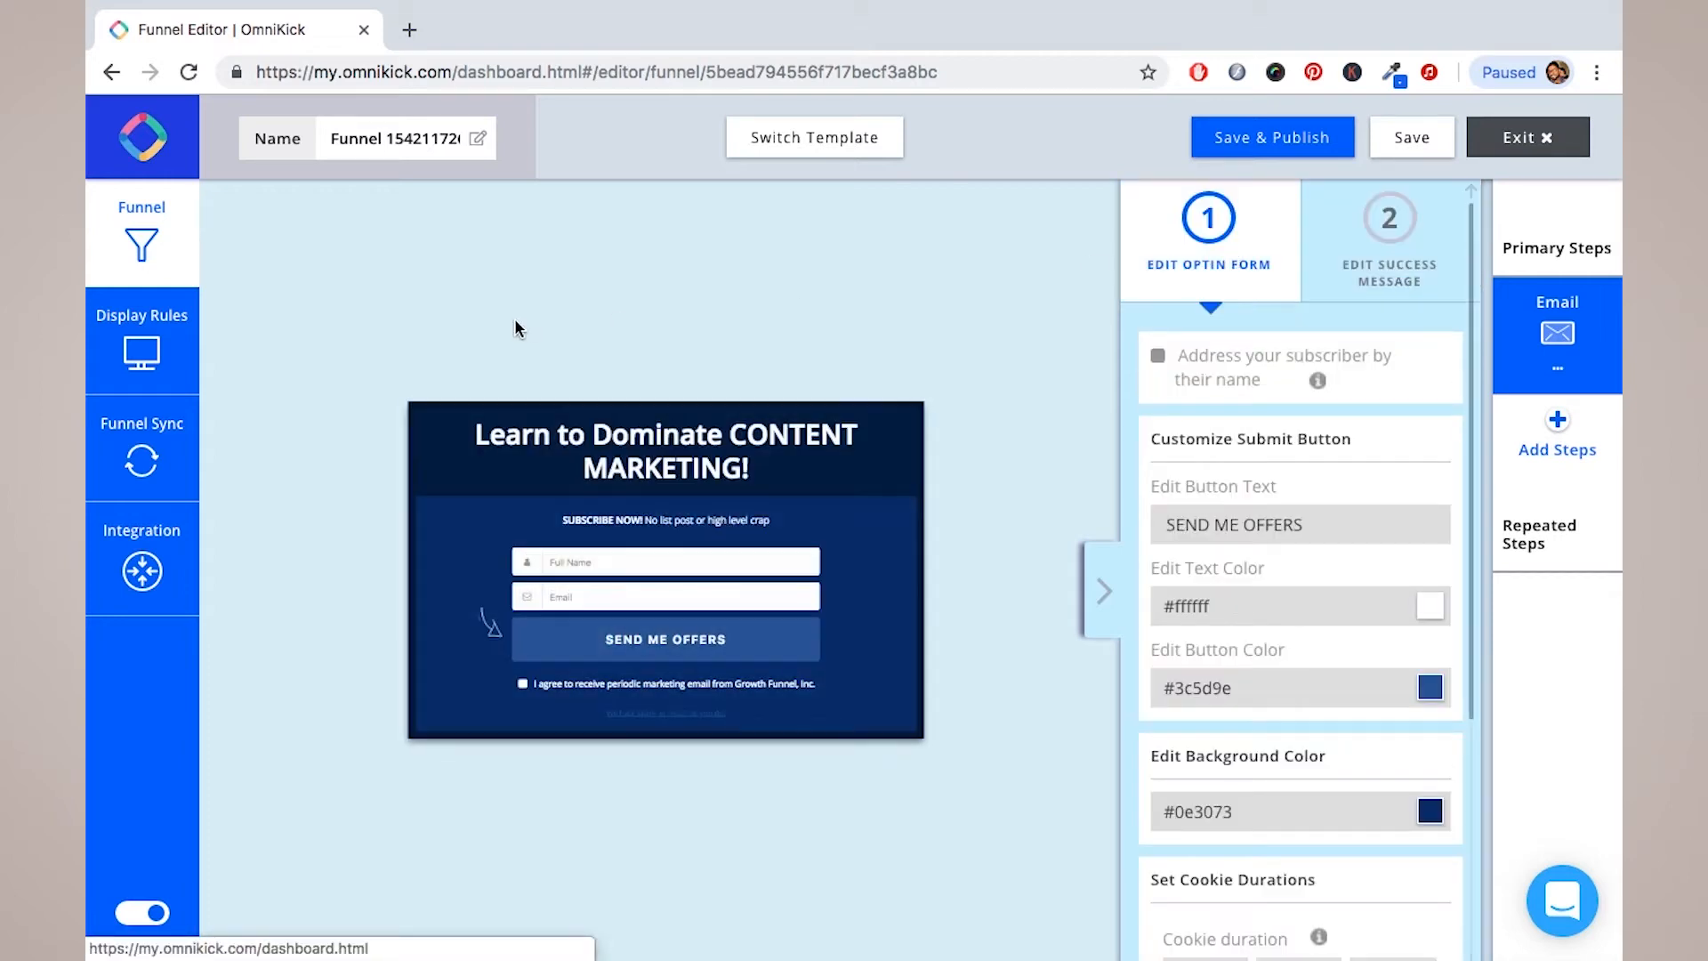
Step: In Display Rules, change the After "X" Seconds trigger delay from 10 to 1 second
left_click(143, 350)
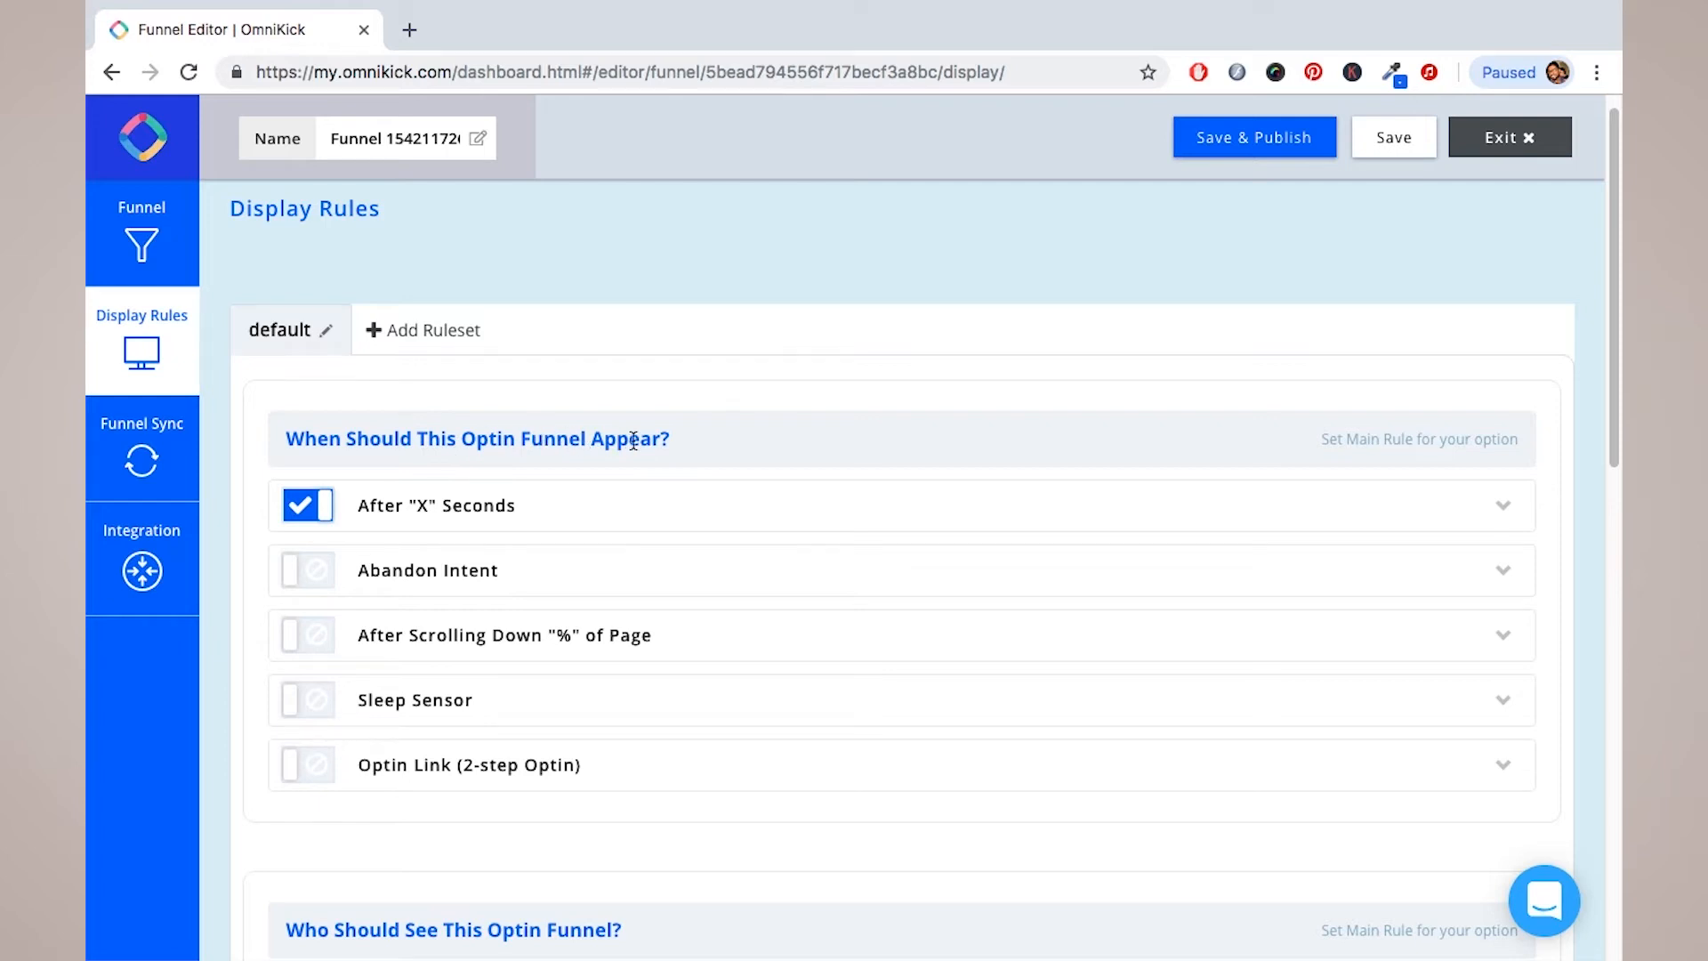
left_click(423, 519)
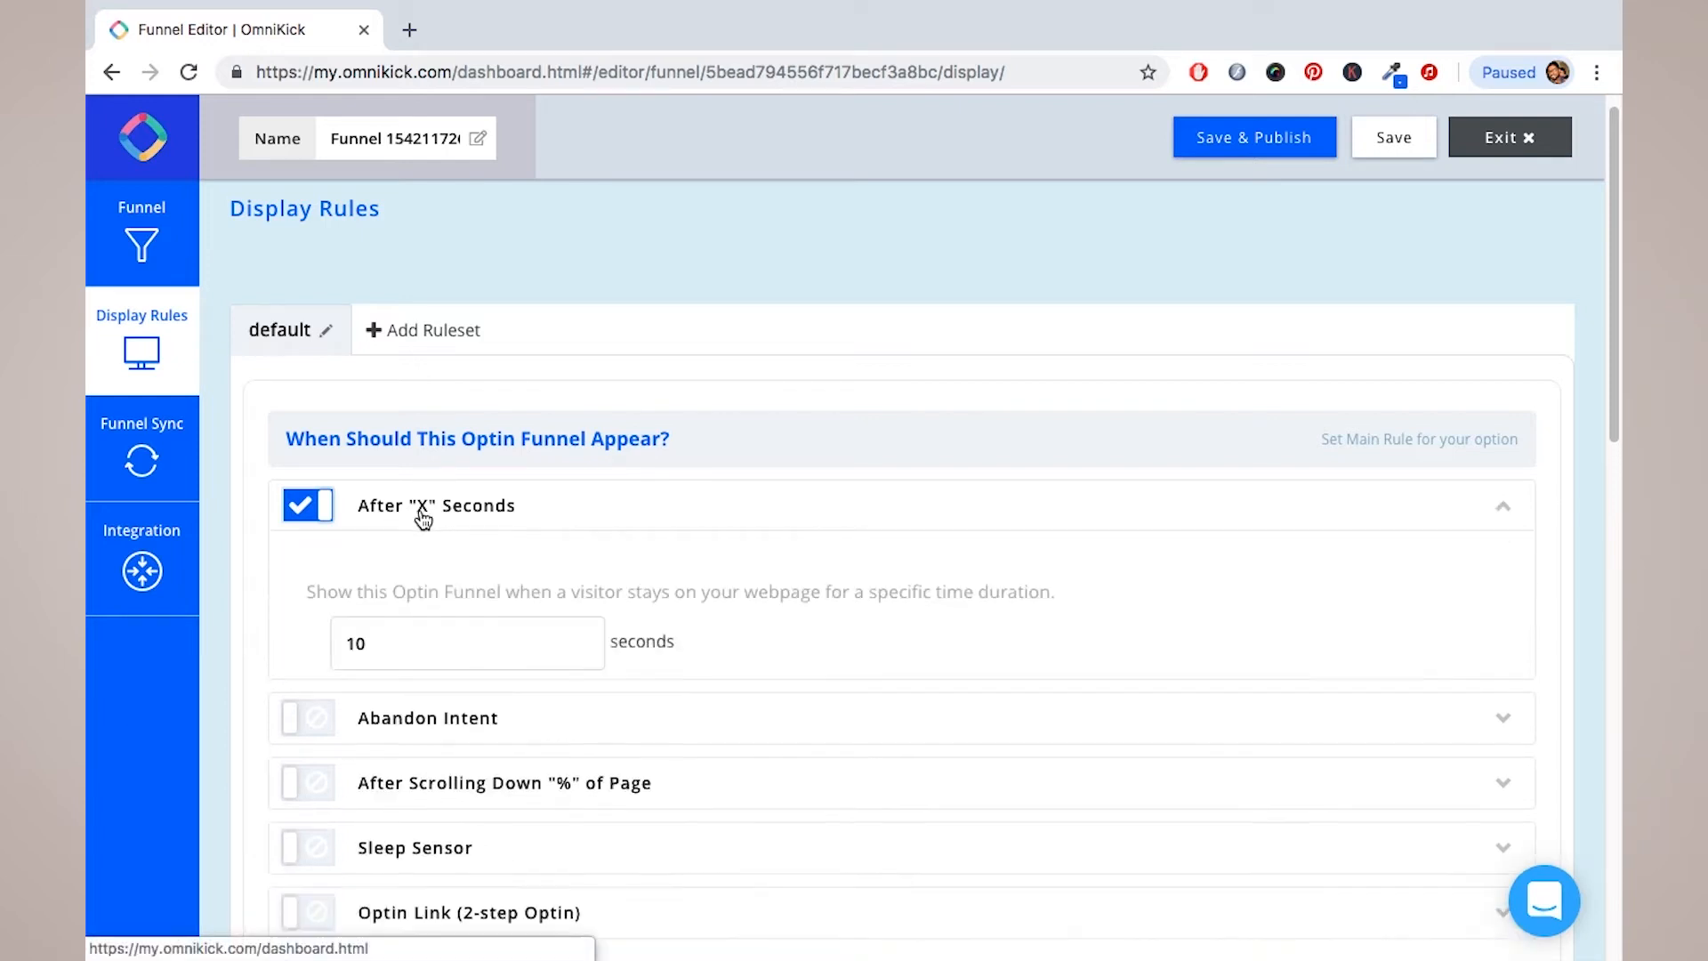
double_click(377, 647)
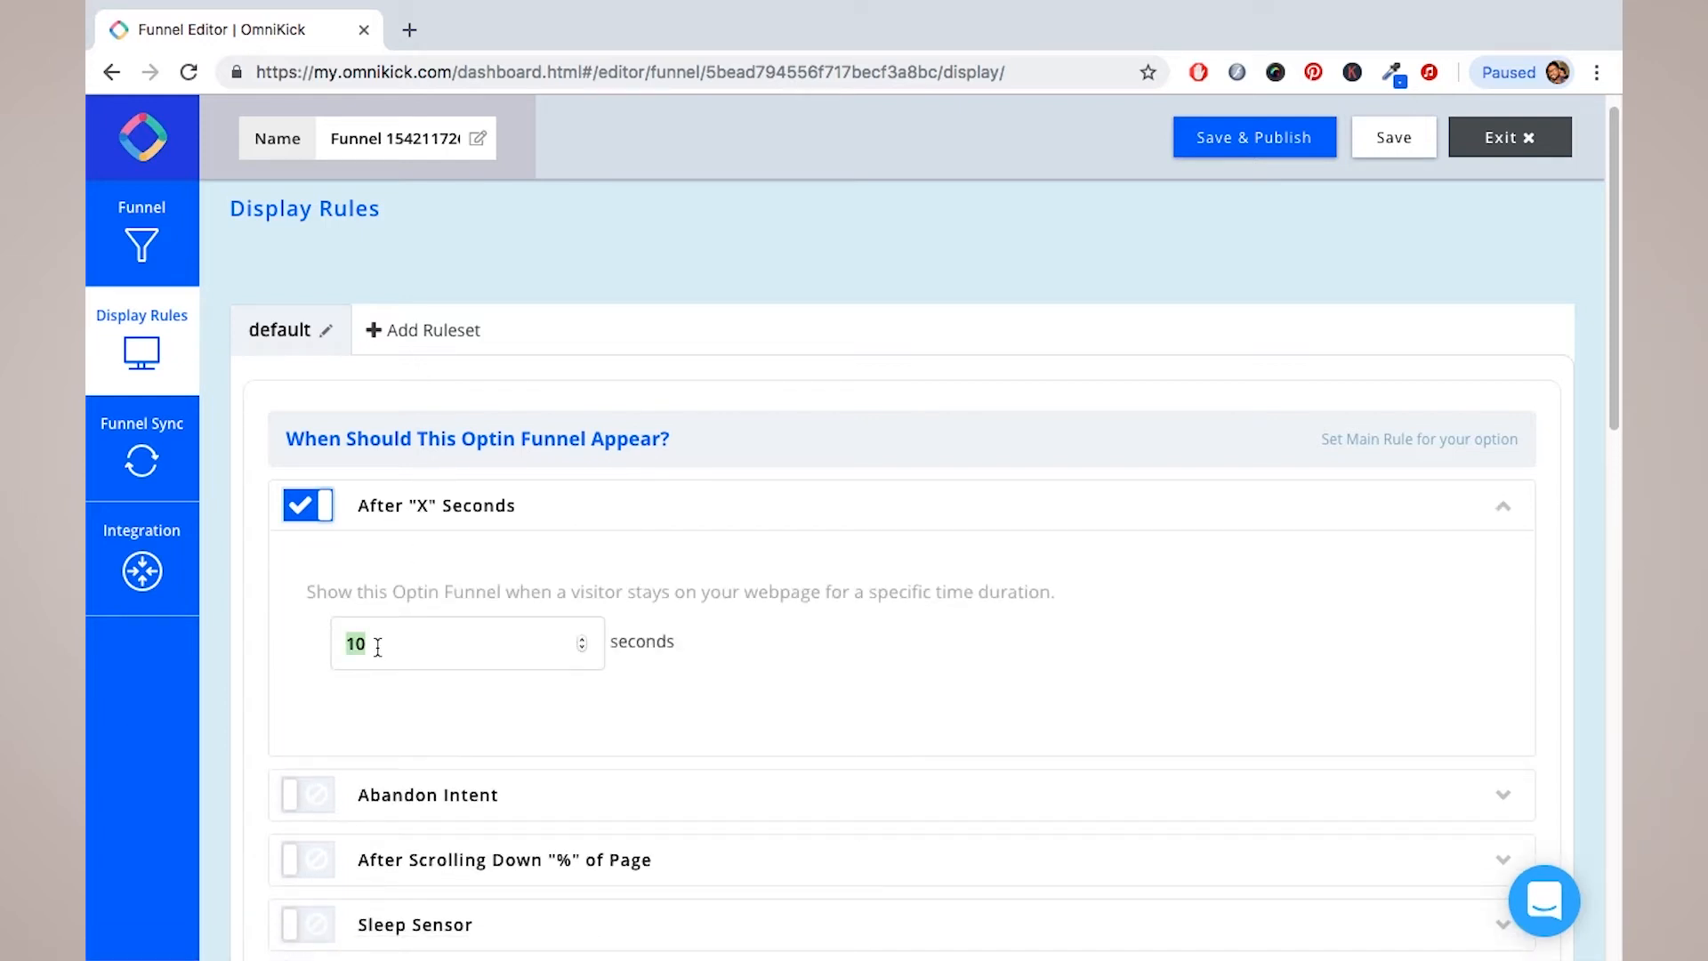
key("BackSpace")
type("1100")
key("BackSpace")
key("BackSpace")
type("000")
key("BackSpace")
key("BackSpace")
key("BackSpace")
key("BackSpace")
type("788")
key("BackSpace")
key("BackSpace")
key("BackSpace")
type("1")
left_click(628, 649)
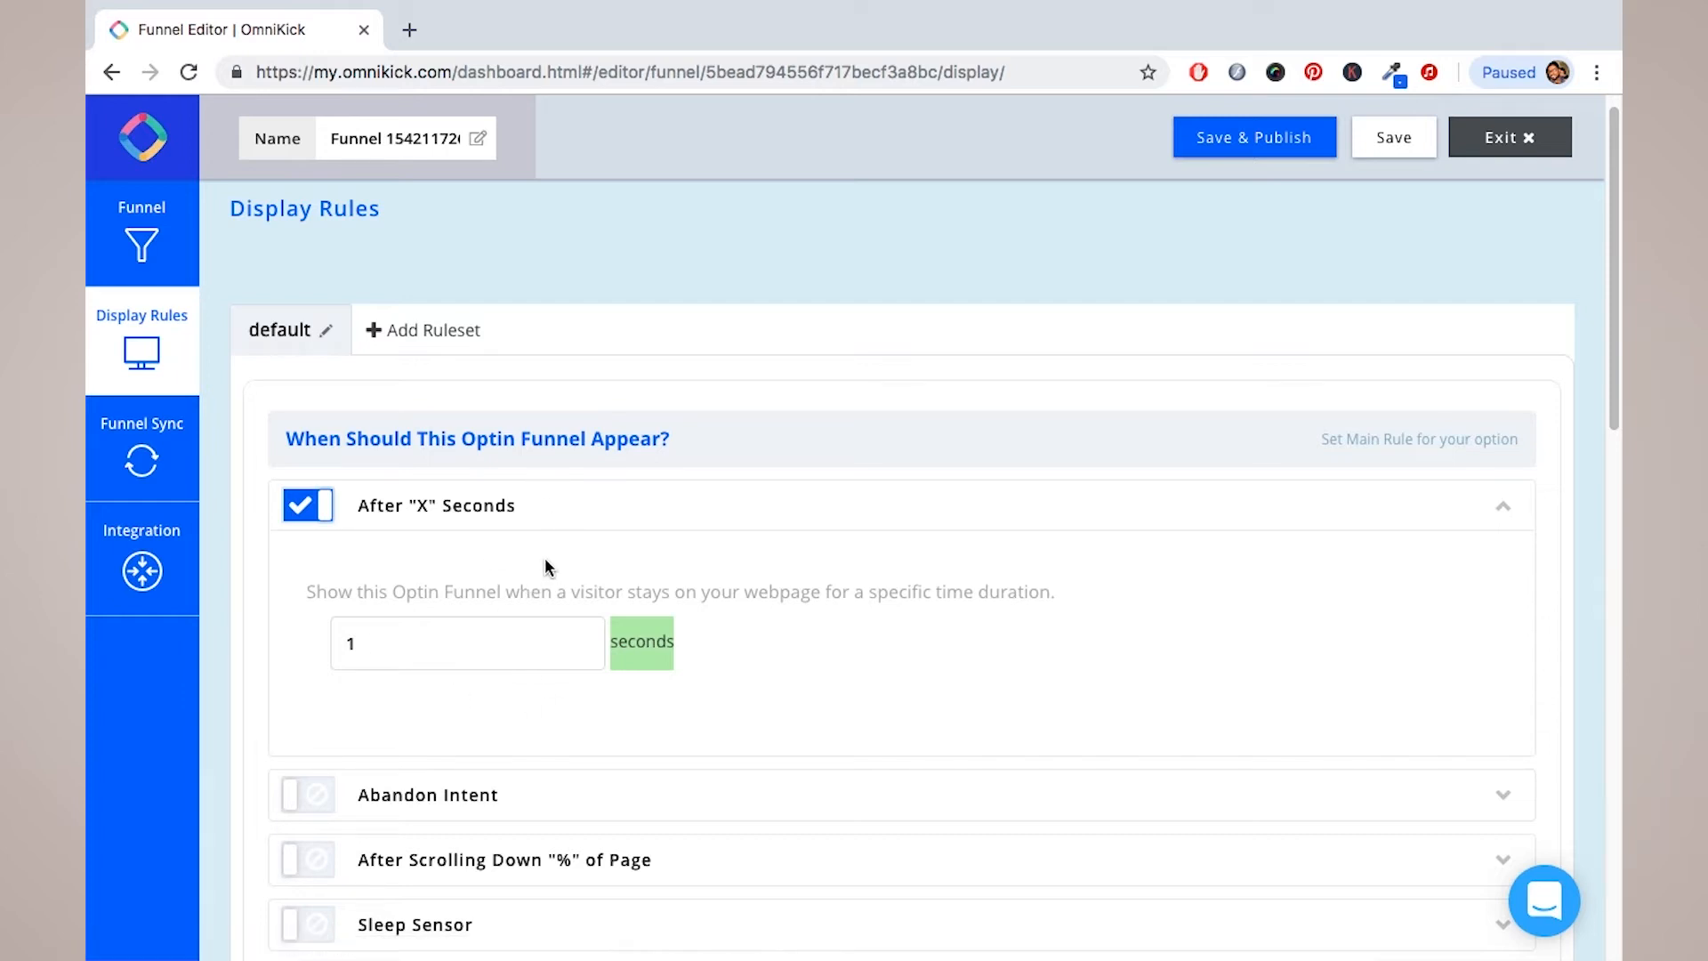
scroll(547, 567, "down", 2)
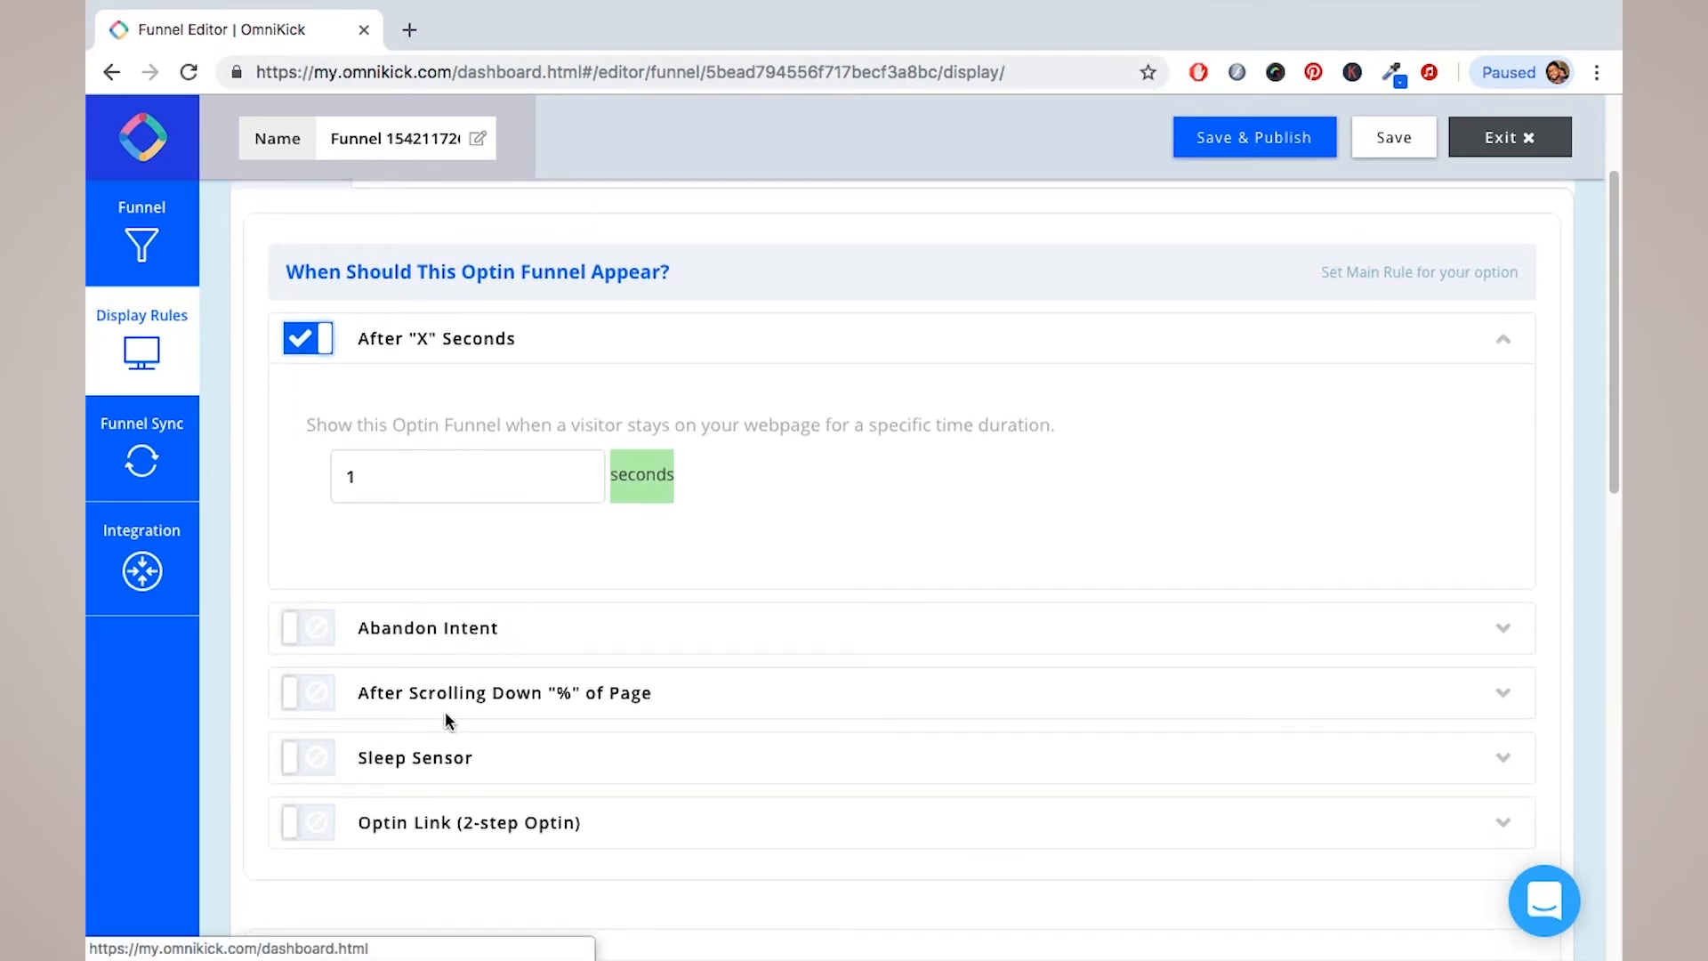
left_click(583, 708)
scroll(562, 735, "down", 2)
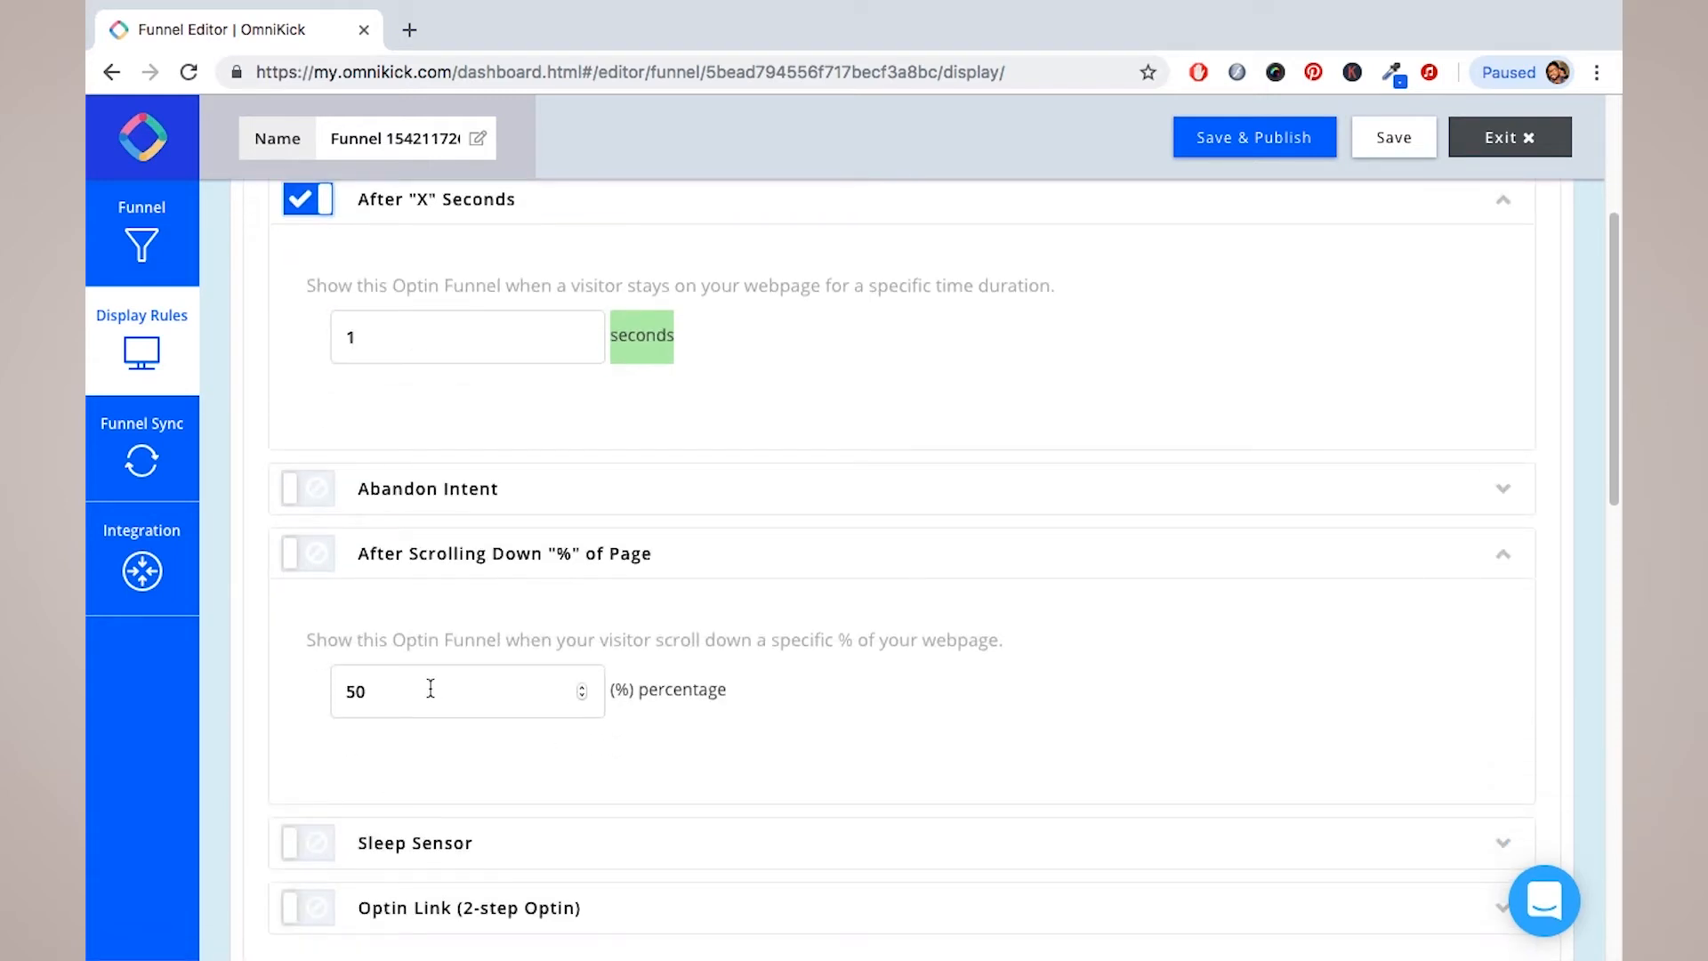
double_click(383, 691)
type("100")
key("BackSpace")
key("BackSpace")
key("BackSpace")
type("5")
key("BackSpace")
type("2")
key("BackSpace")
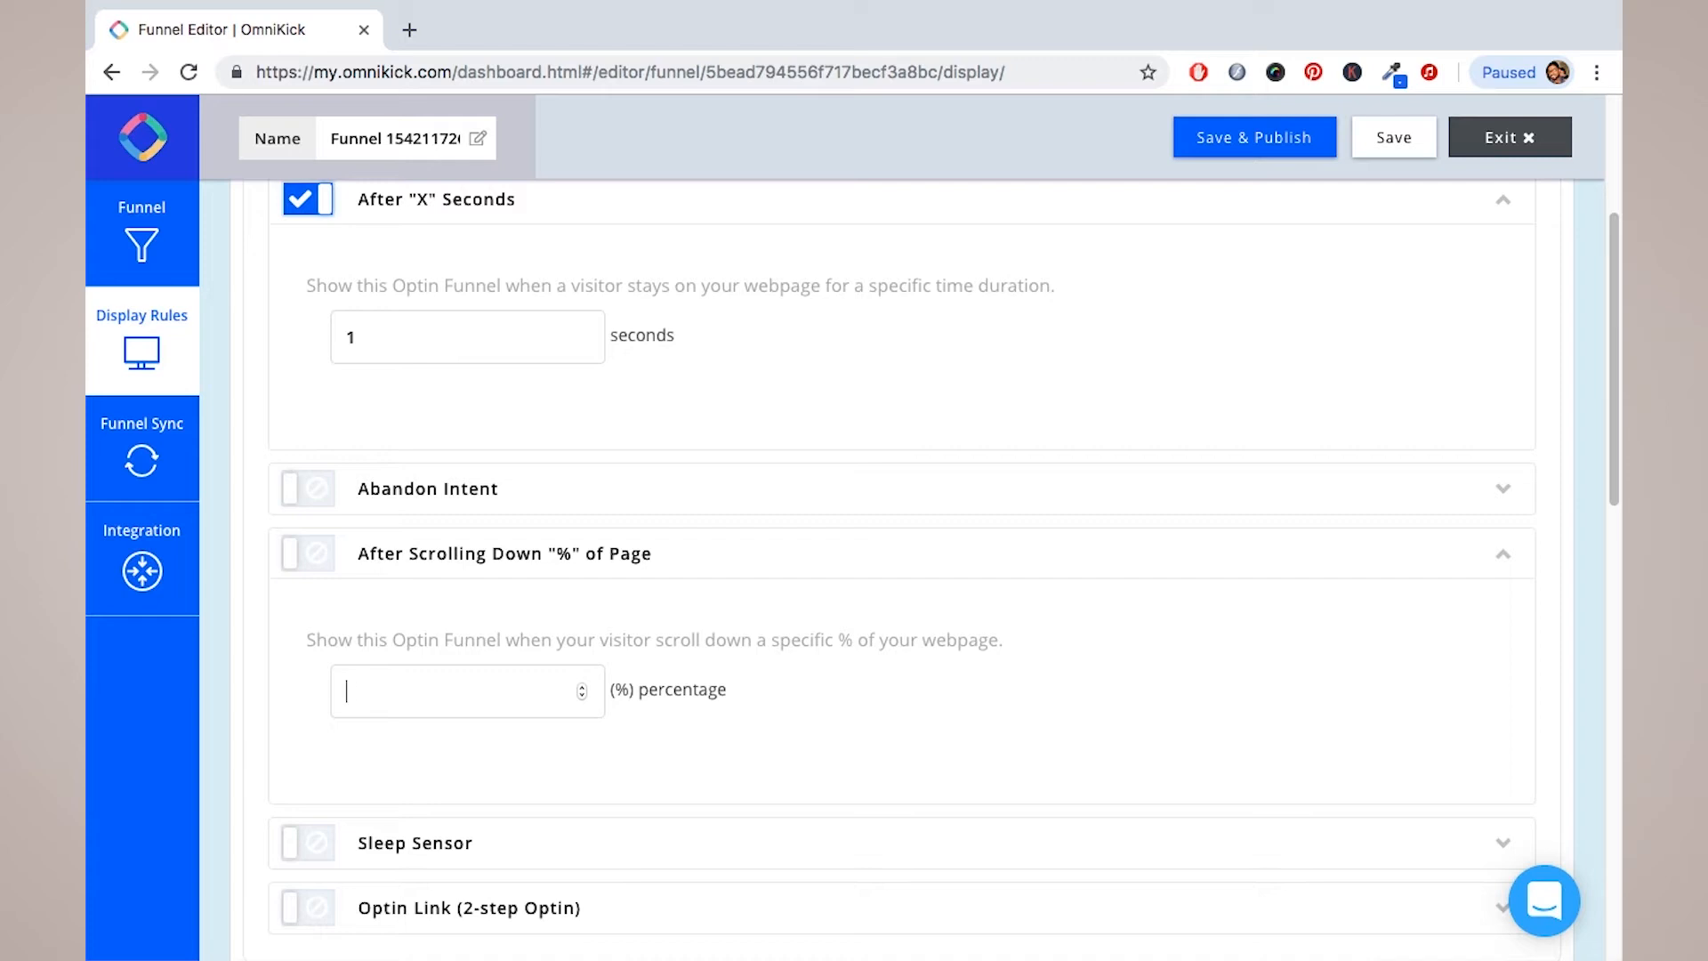
type("50")
scroll(640, 622, "down", 3)
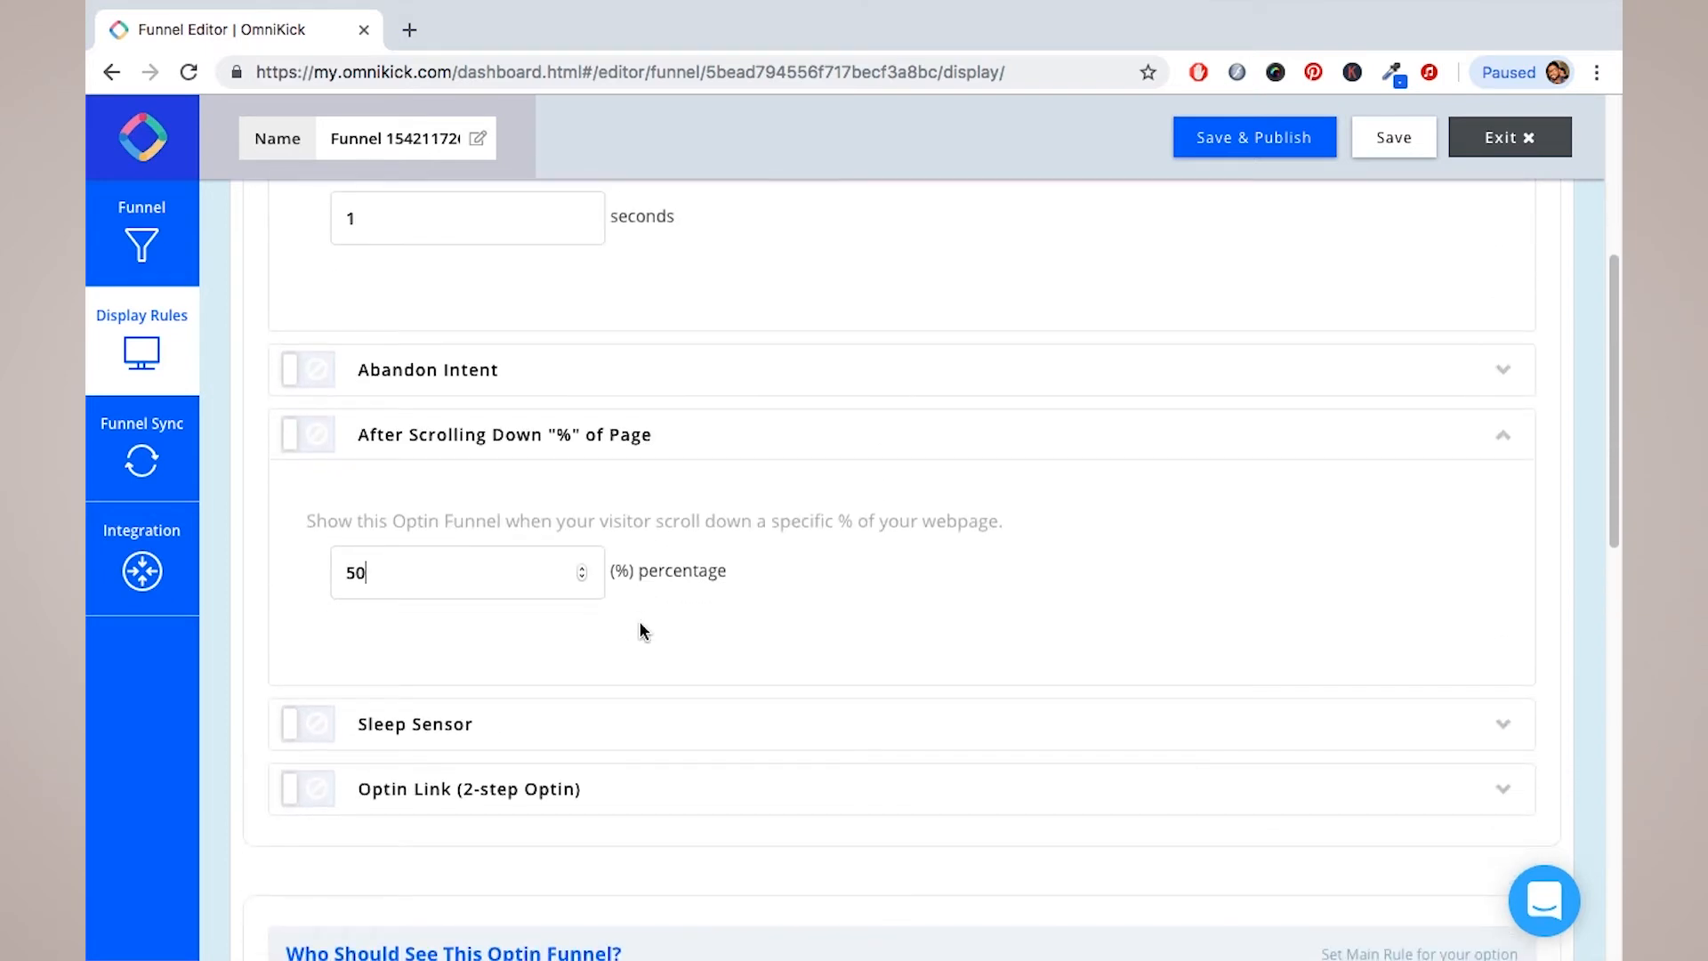
scroll(640, 630, "down", 1)
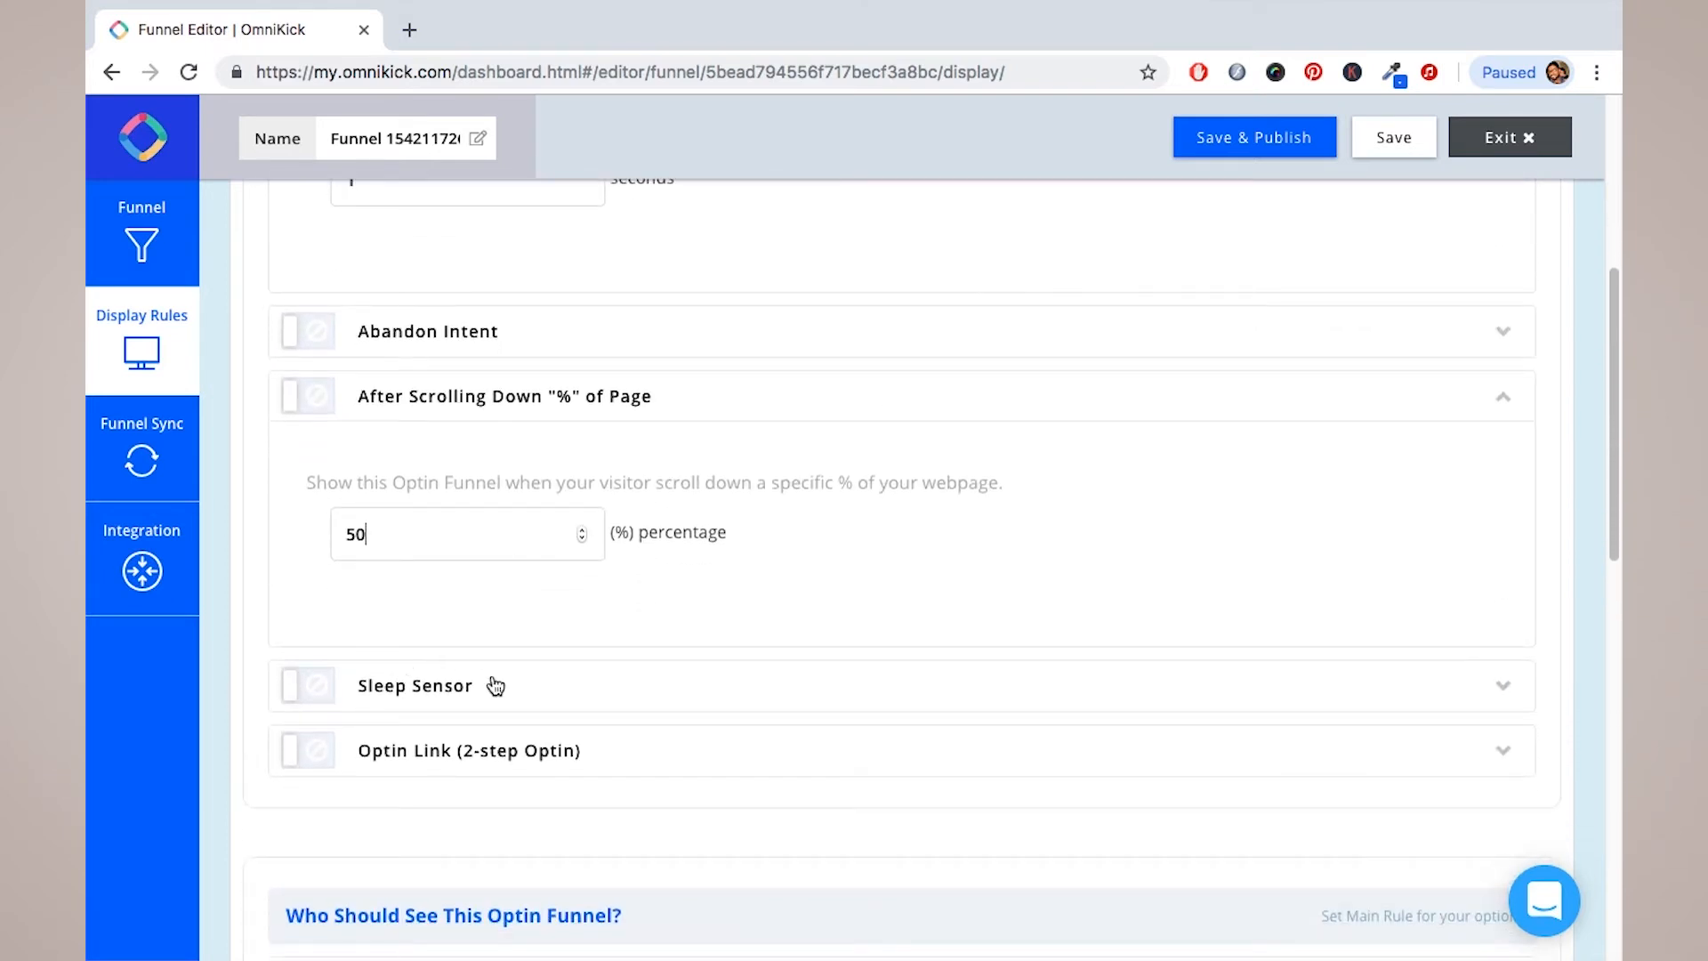
scroll(507, 683, "down", 1)
scroll(507, 684, "down", 2)
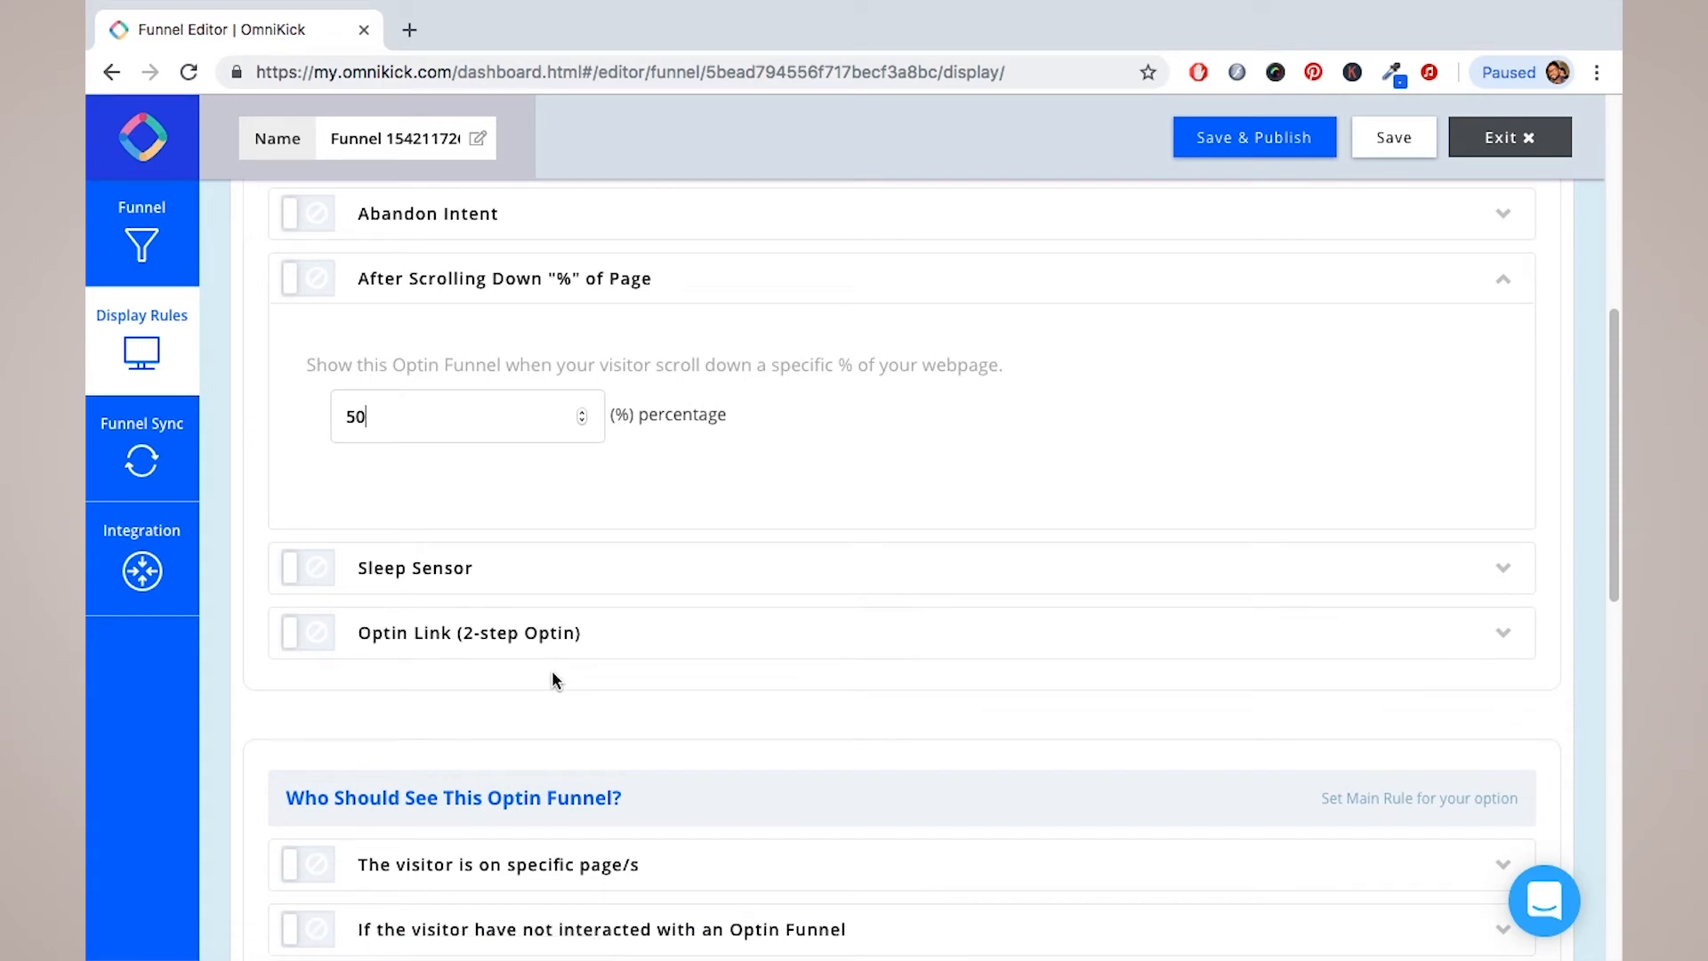
scroll(553, 680, "up", 5)
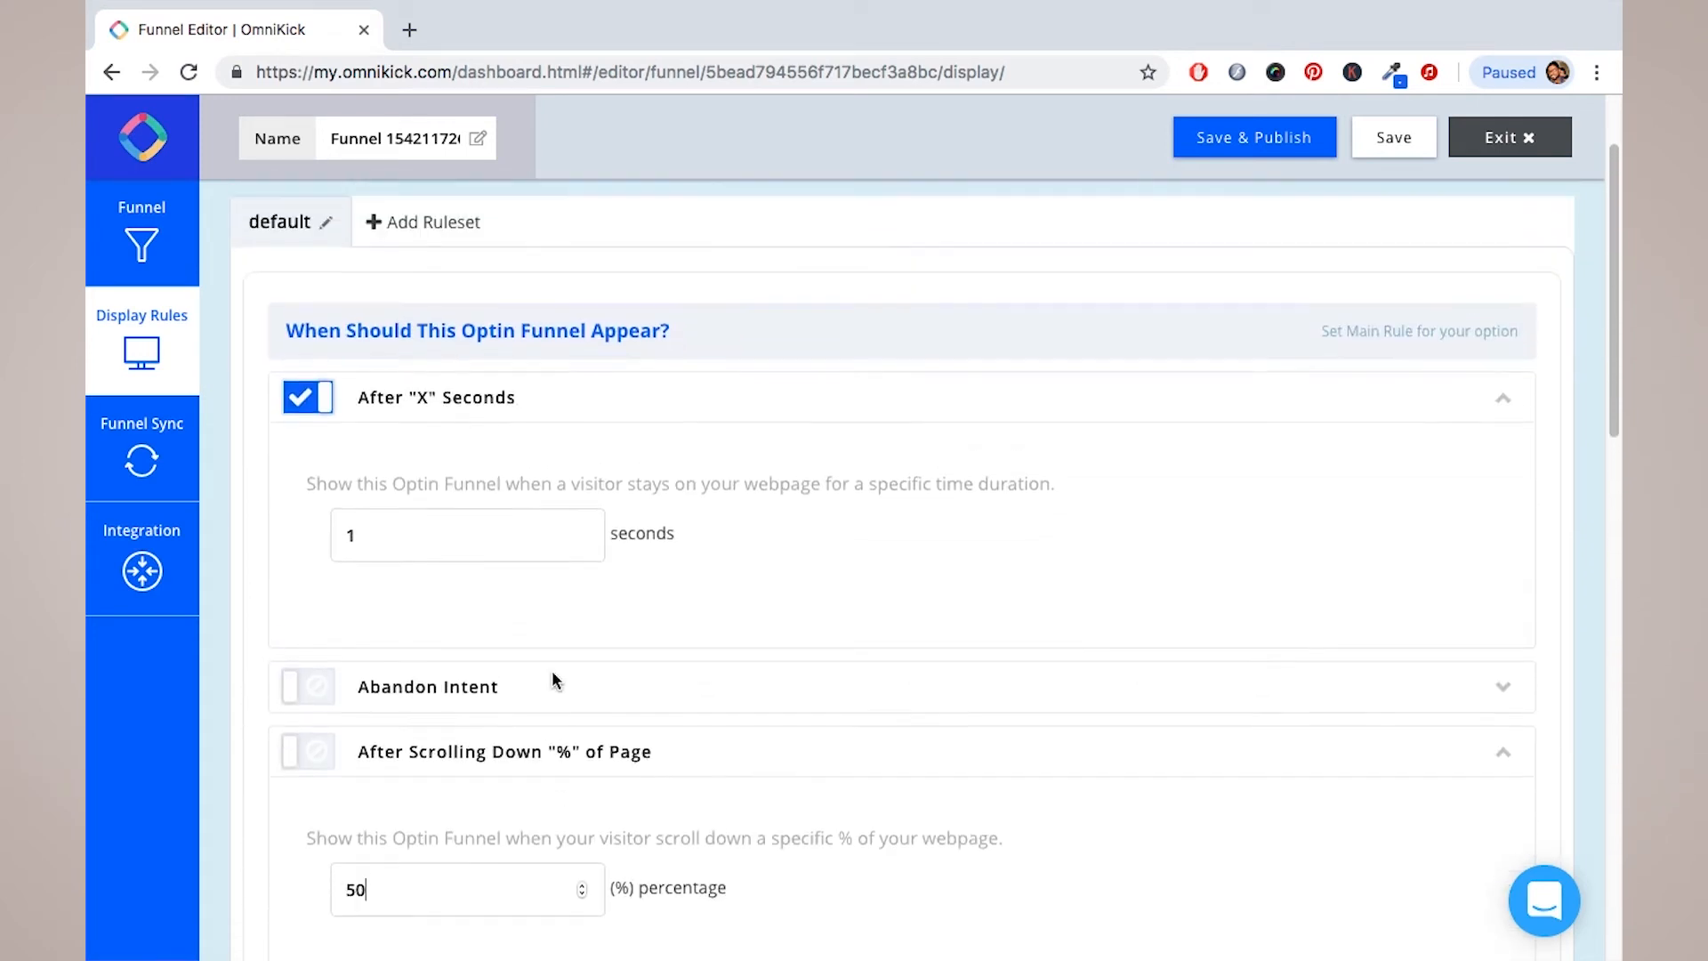
scroll(568, 561, "down", 4)
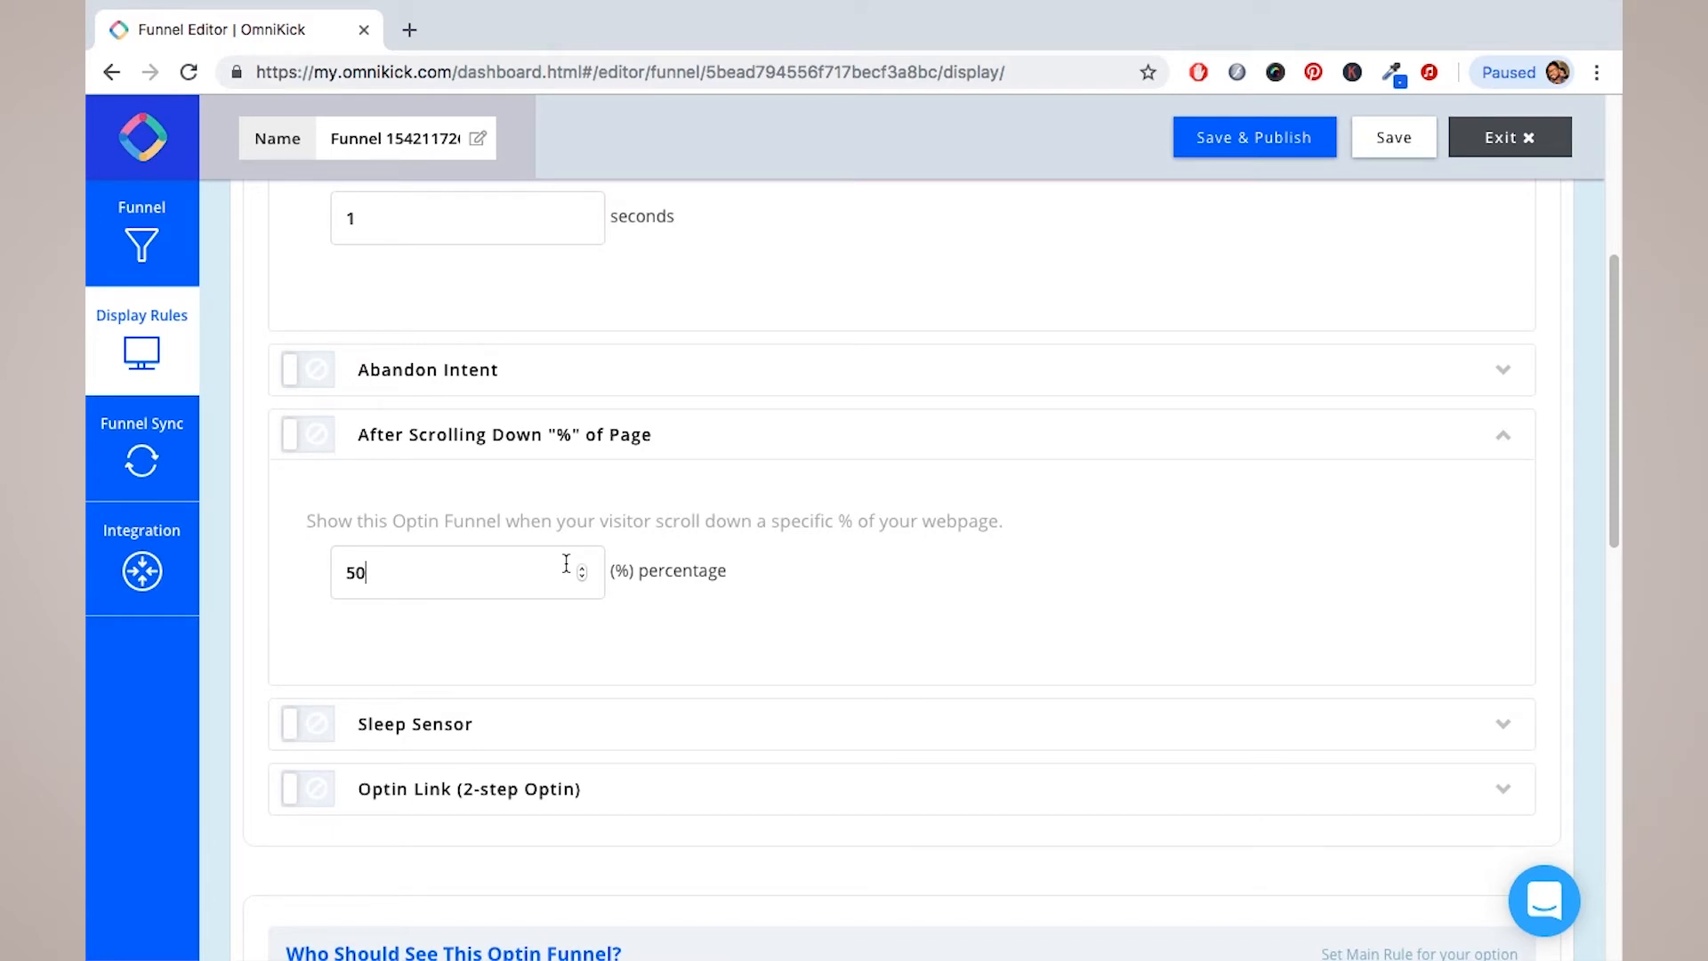
Step: In a new tab, load test.omnikick.com and filter the Marketing Blog to Growth Marketing posts
left_click(409, 29)
type("te")
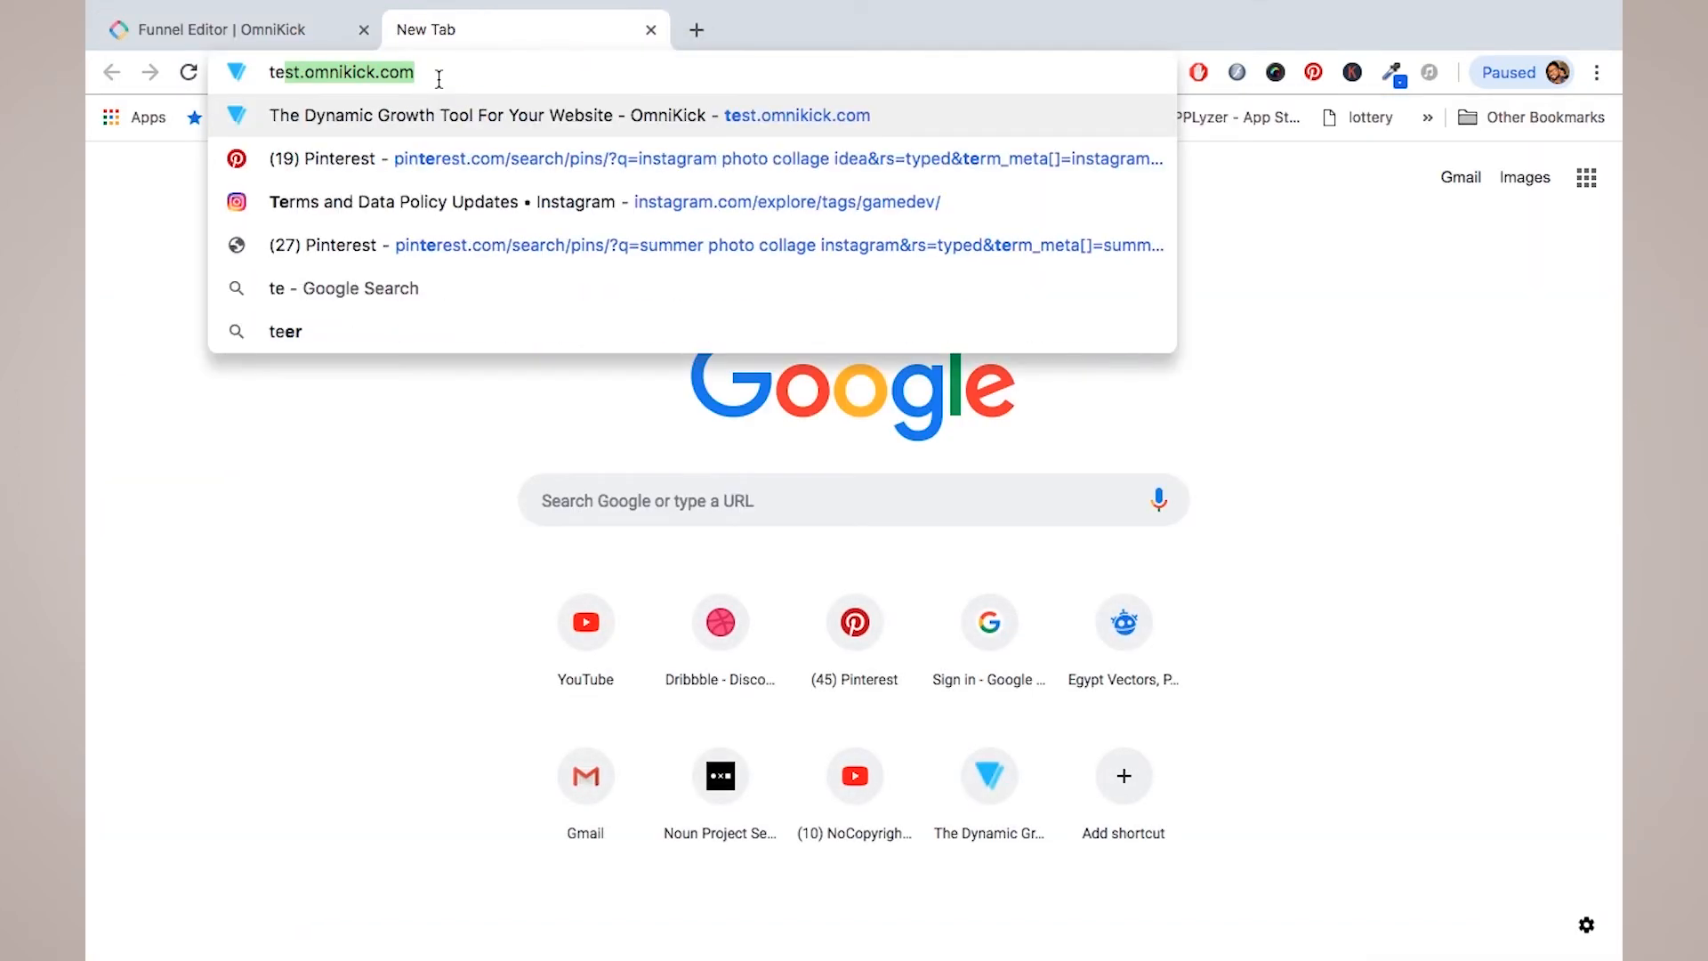
key("Return")
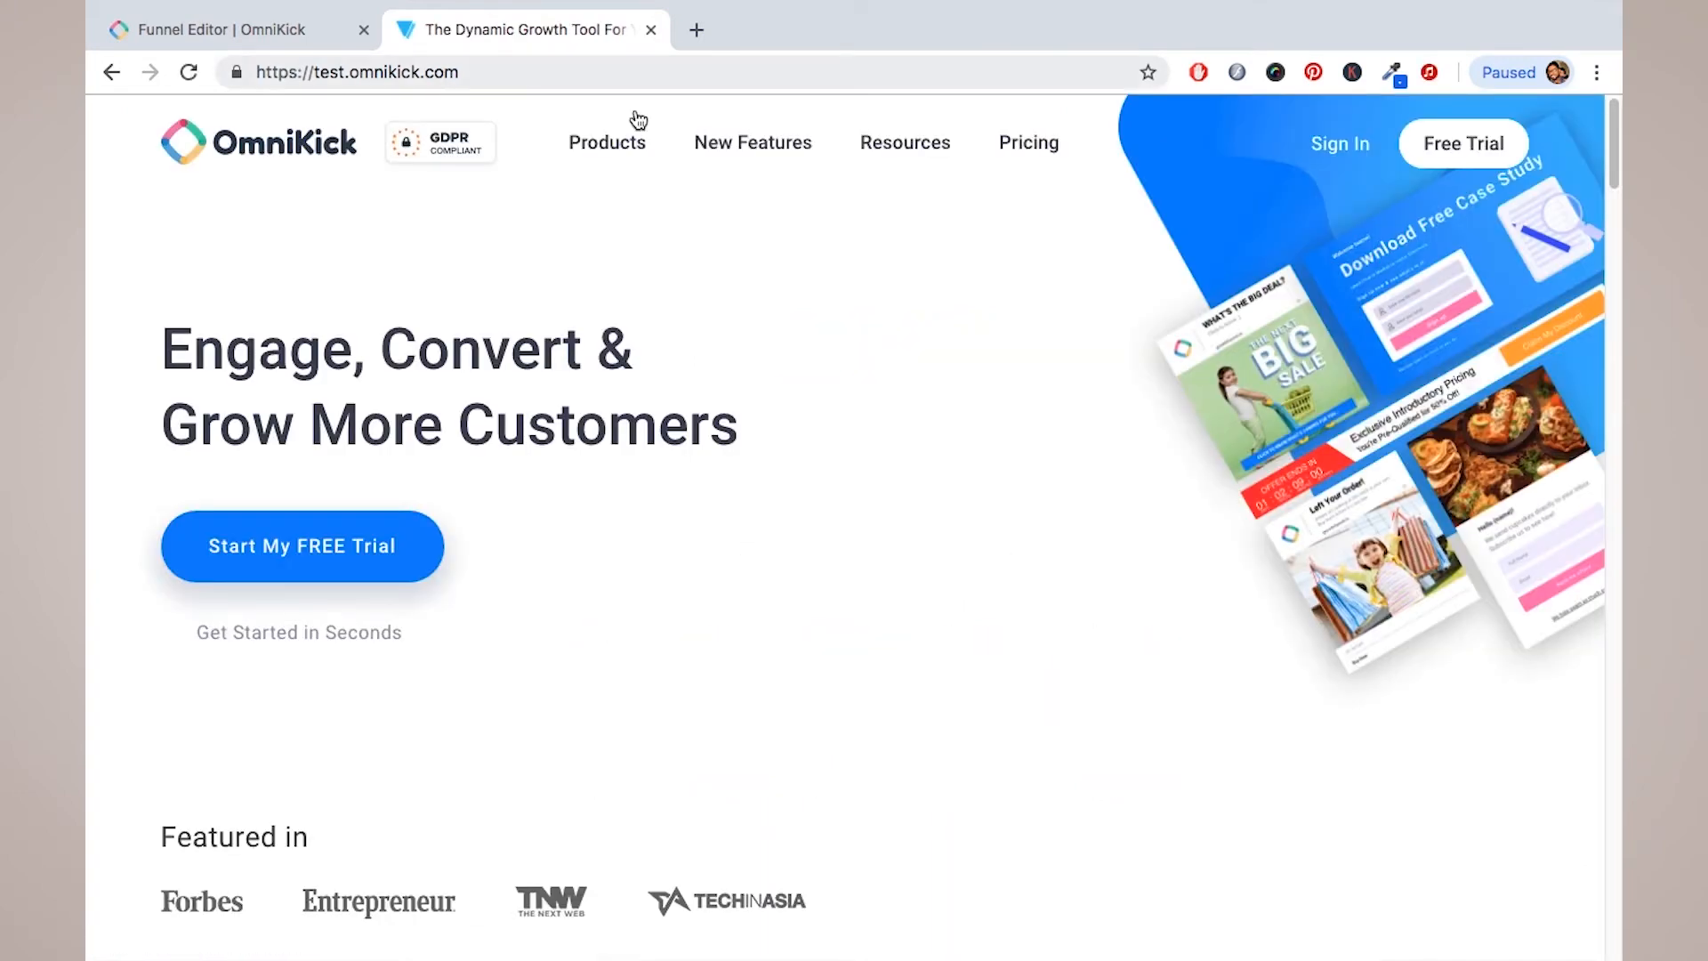
mouse_move(790, 145)
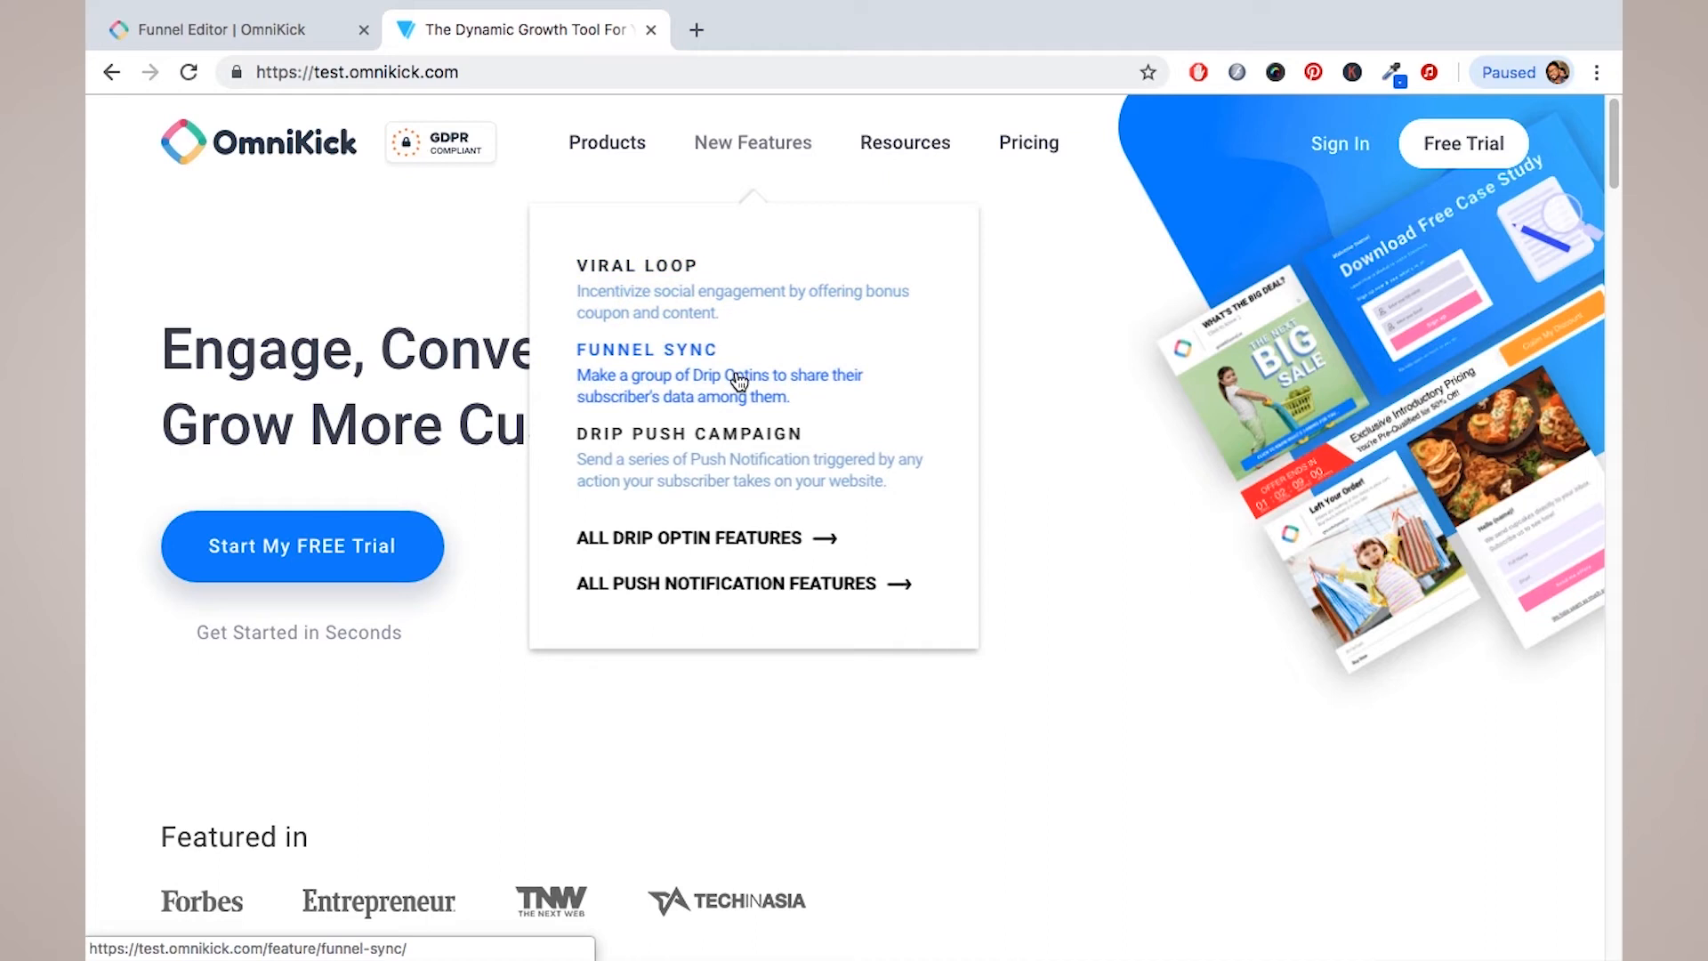
mouse_move(905, 145)
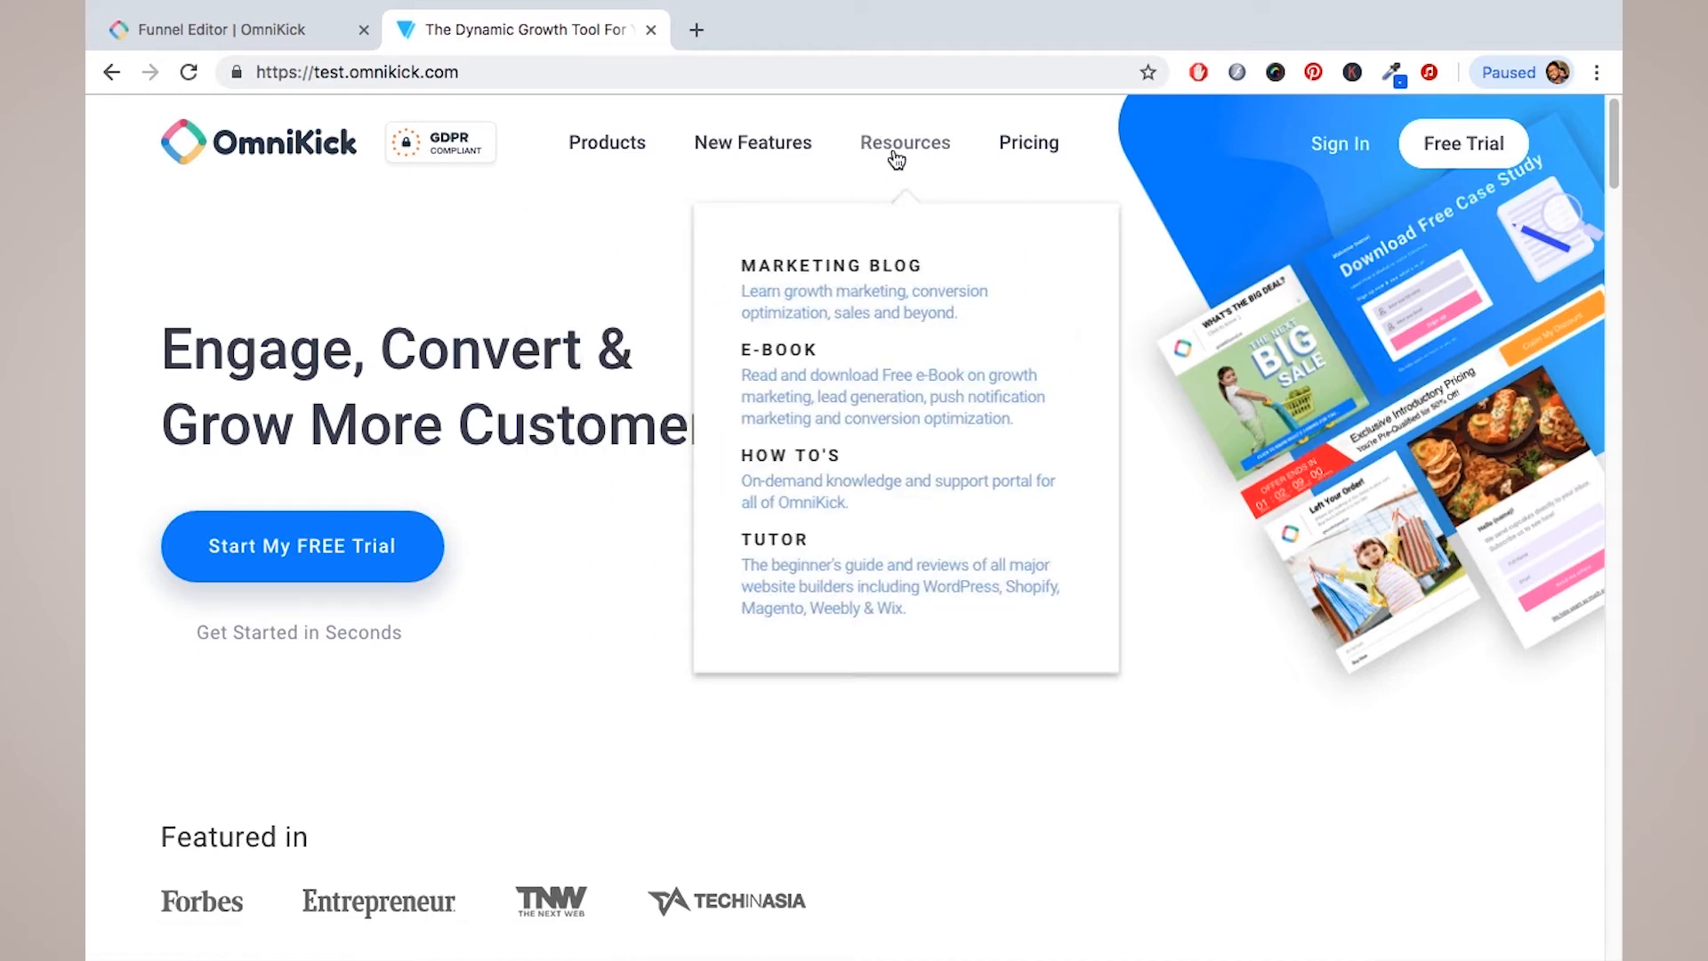
left_click(850, 285)
scroll(713, 461, "down", 3)
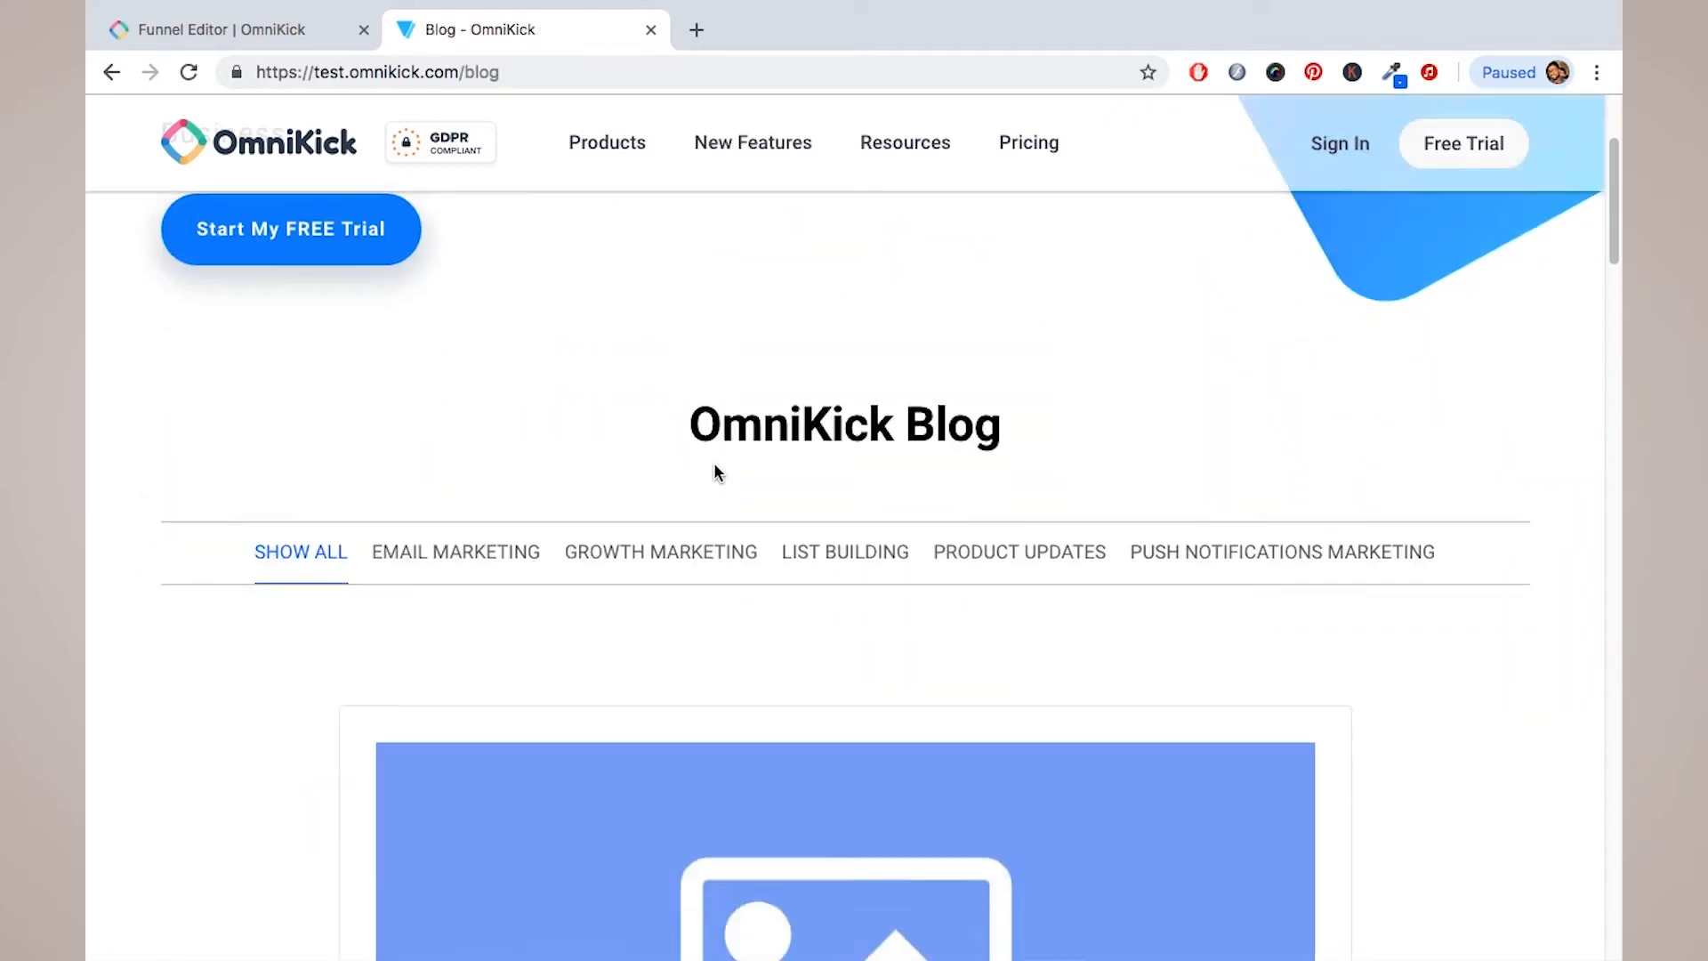
scroll(714, 464, "down", 1)
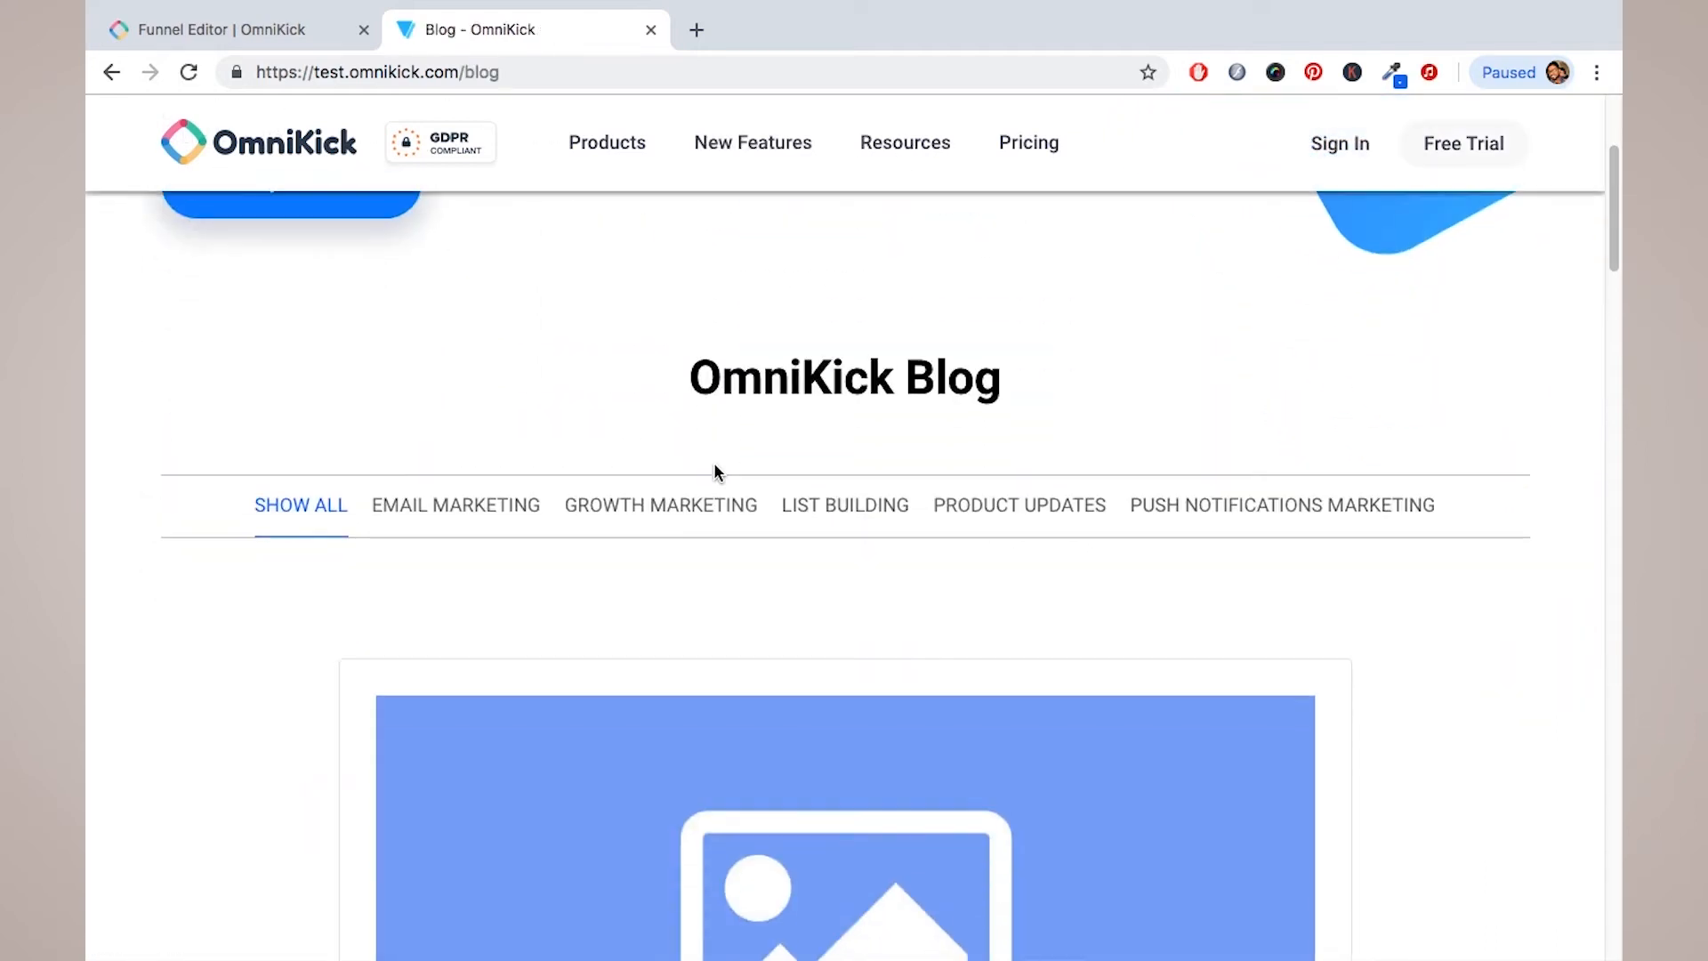
left_click(640, 525)
scroll(639, 525, "down", 9)
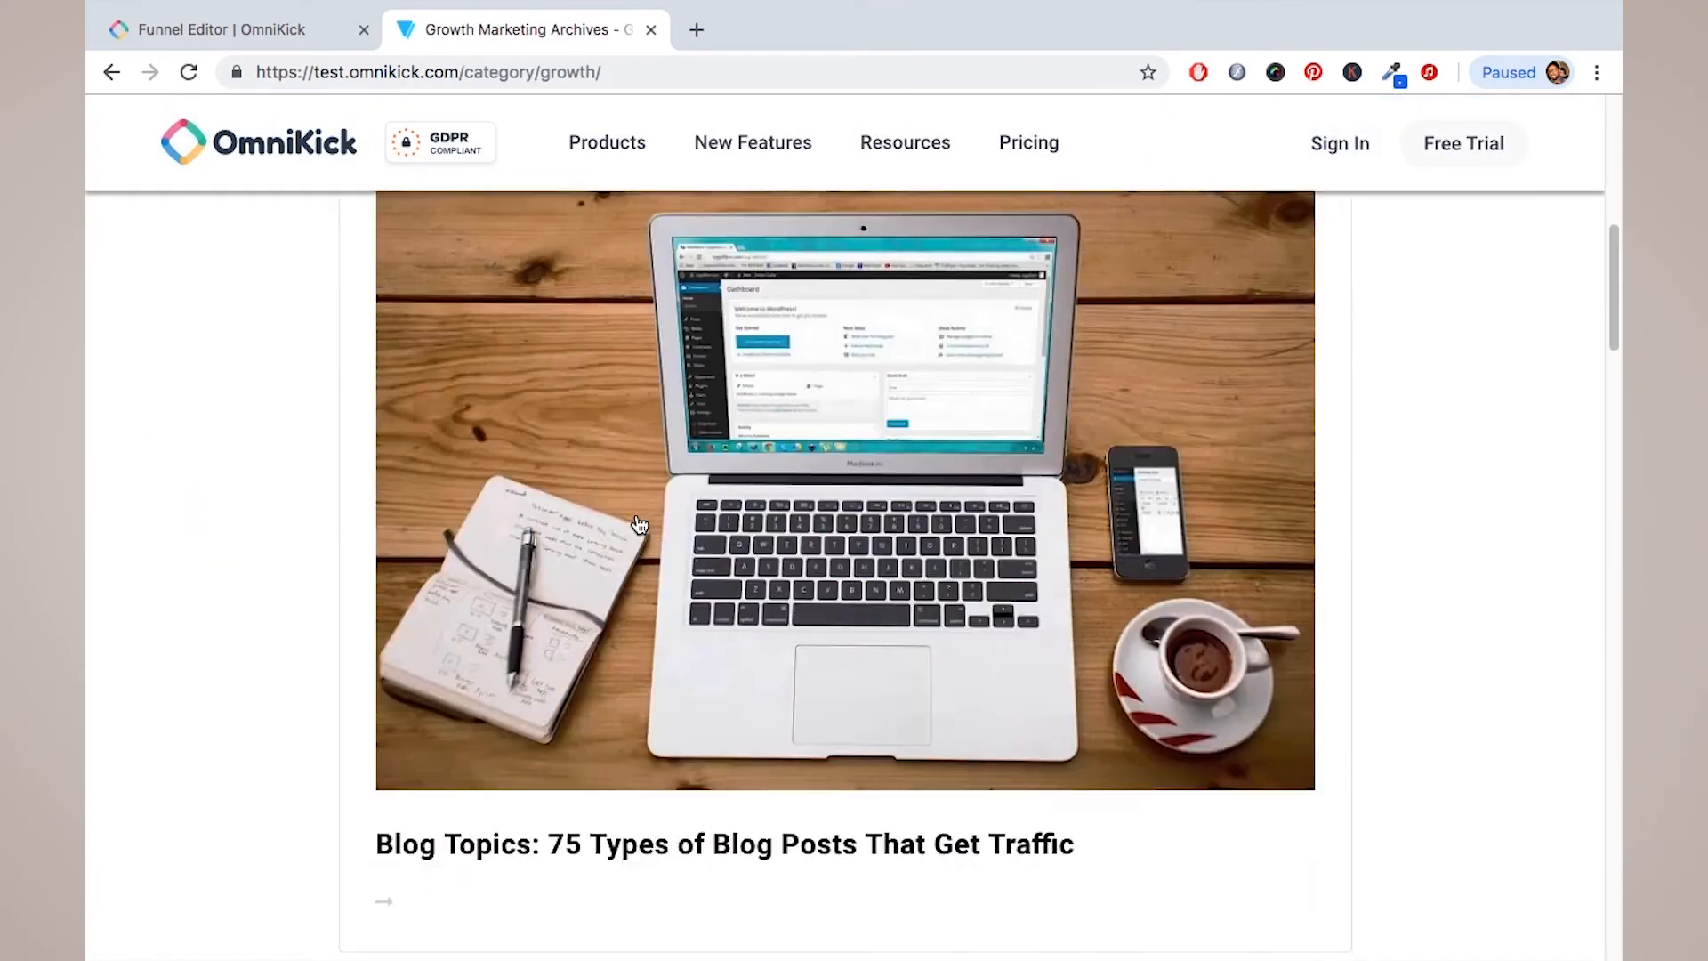
scroll(640, 525, "down", 10)
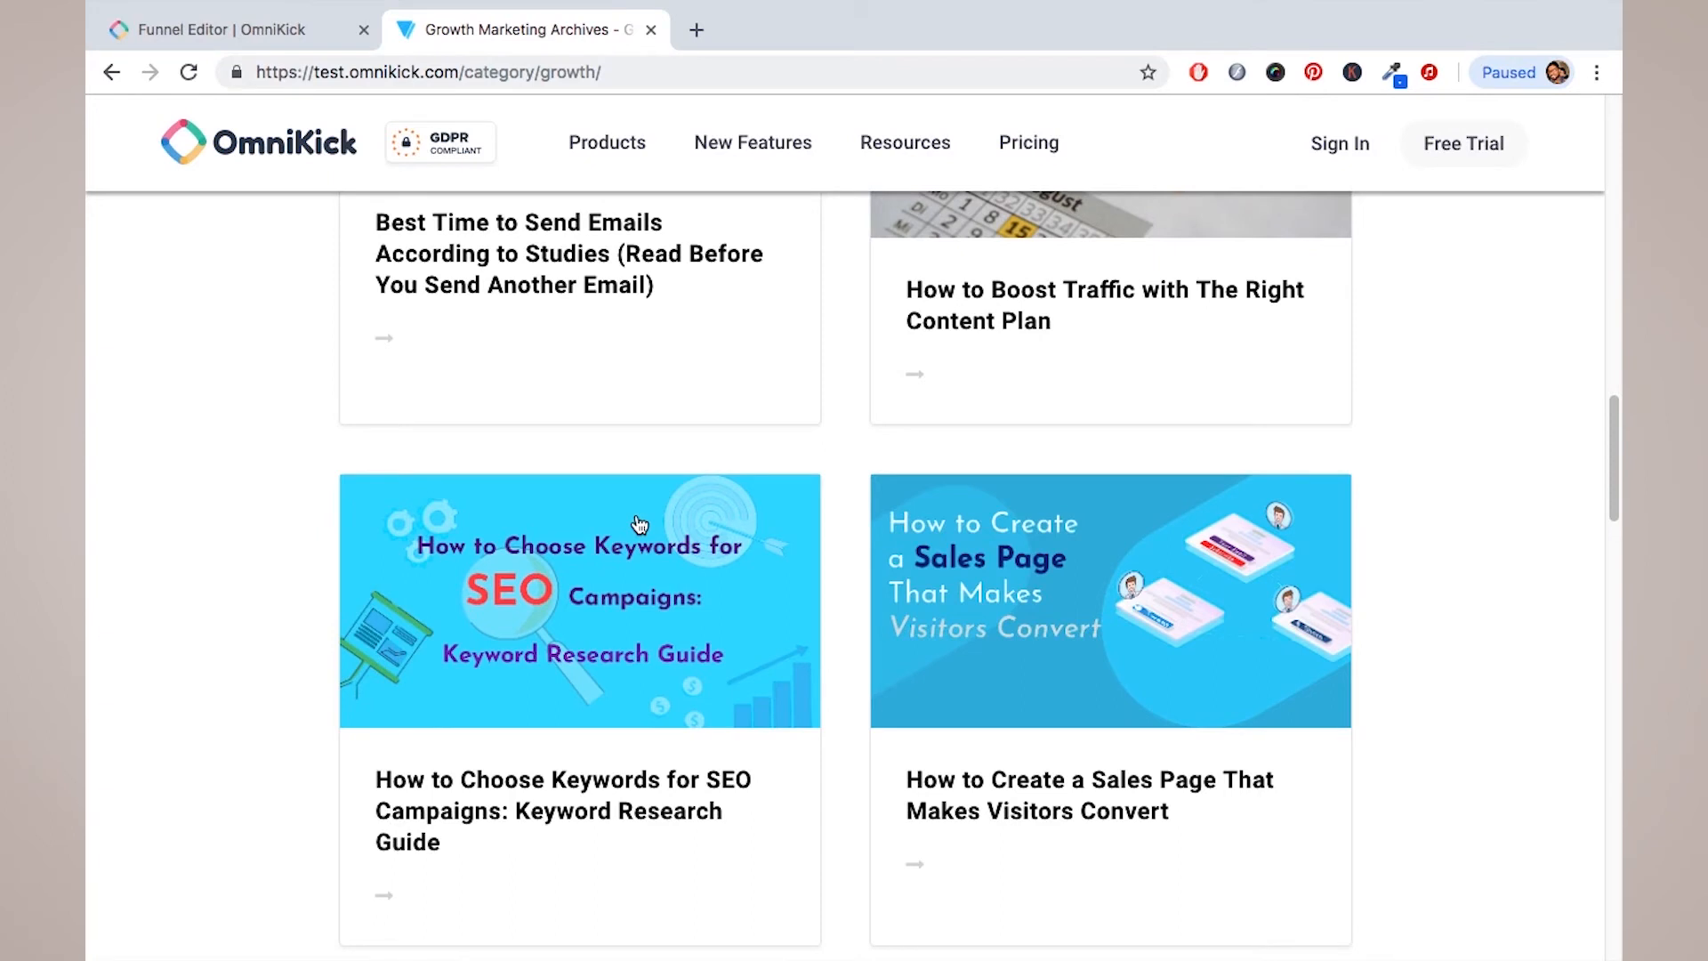
scroll(639, 523, "up", 1)
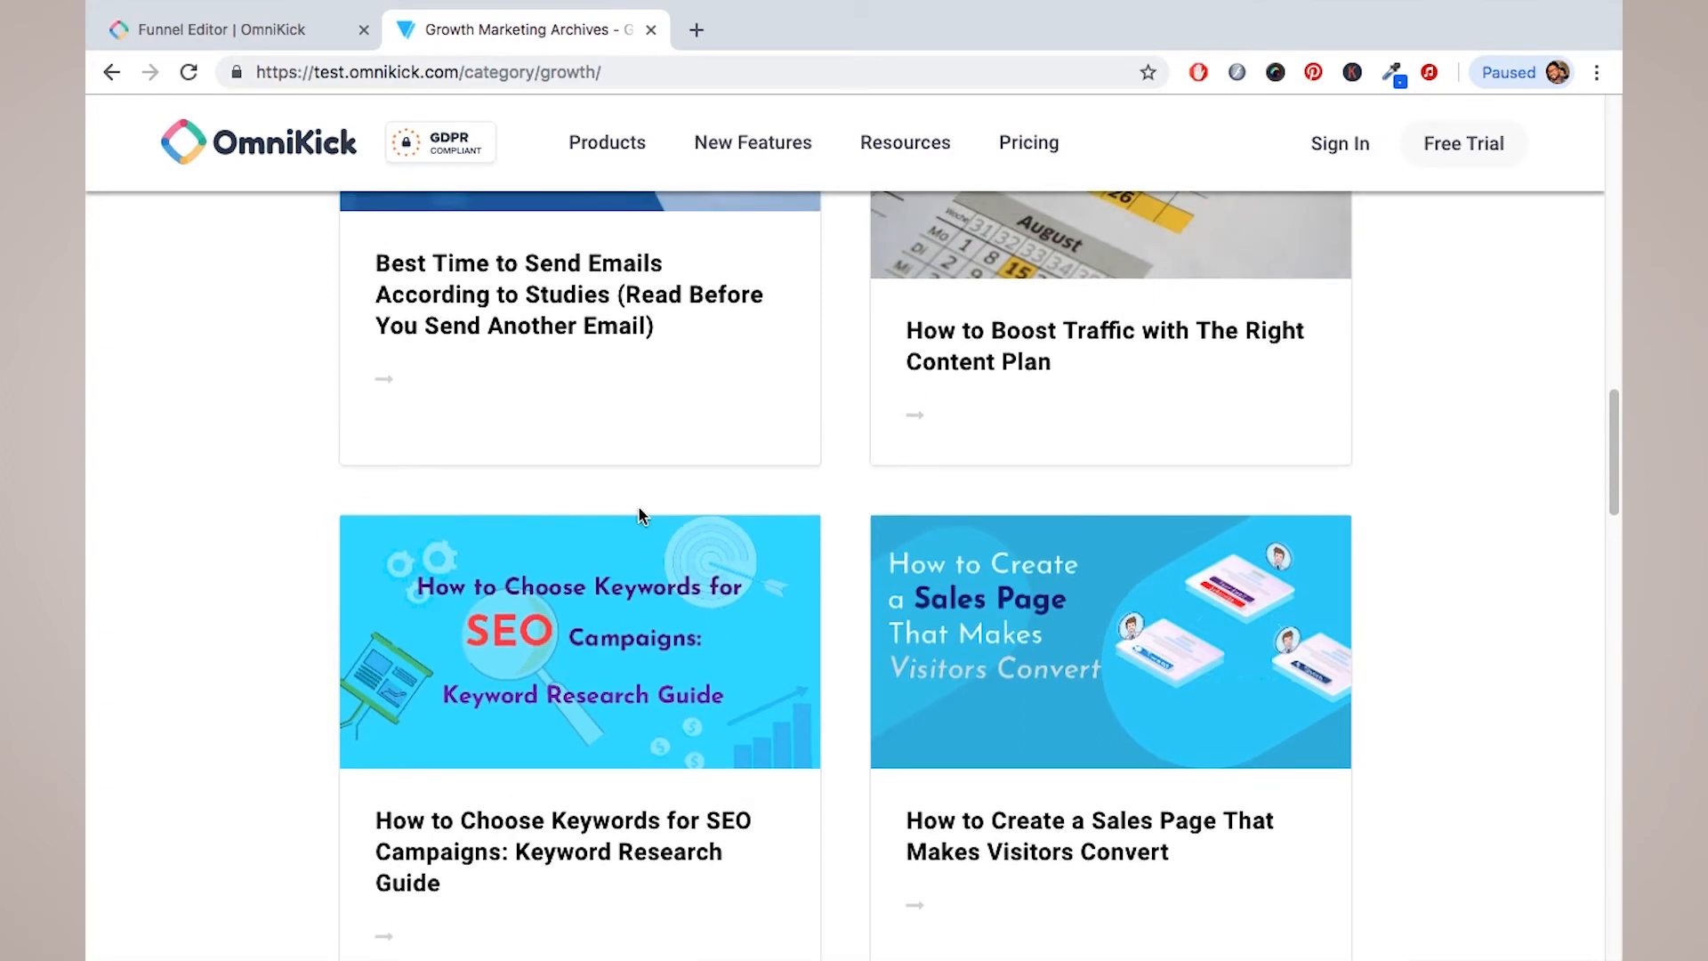
Step: Open 'How to Boost Traffic with The Right Content Plan' in a new tab, then return to the editor
right_click(1002, 376)
left_click(982, 380)
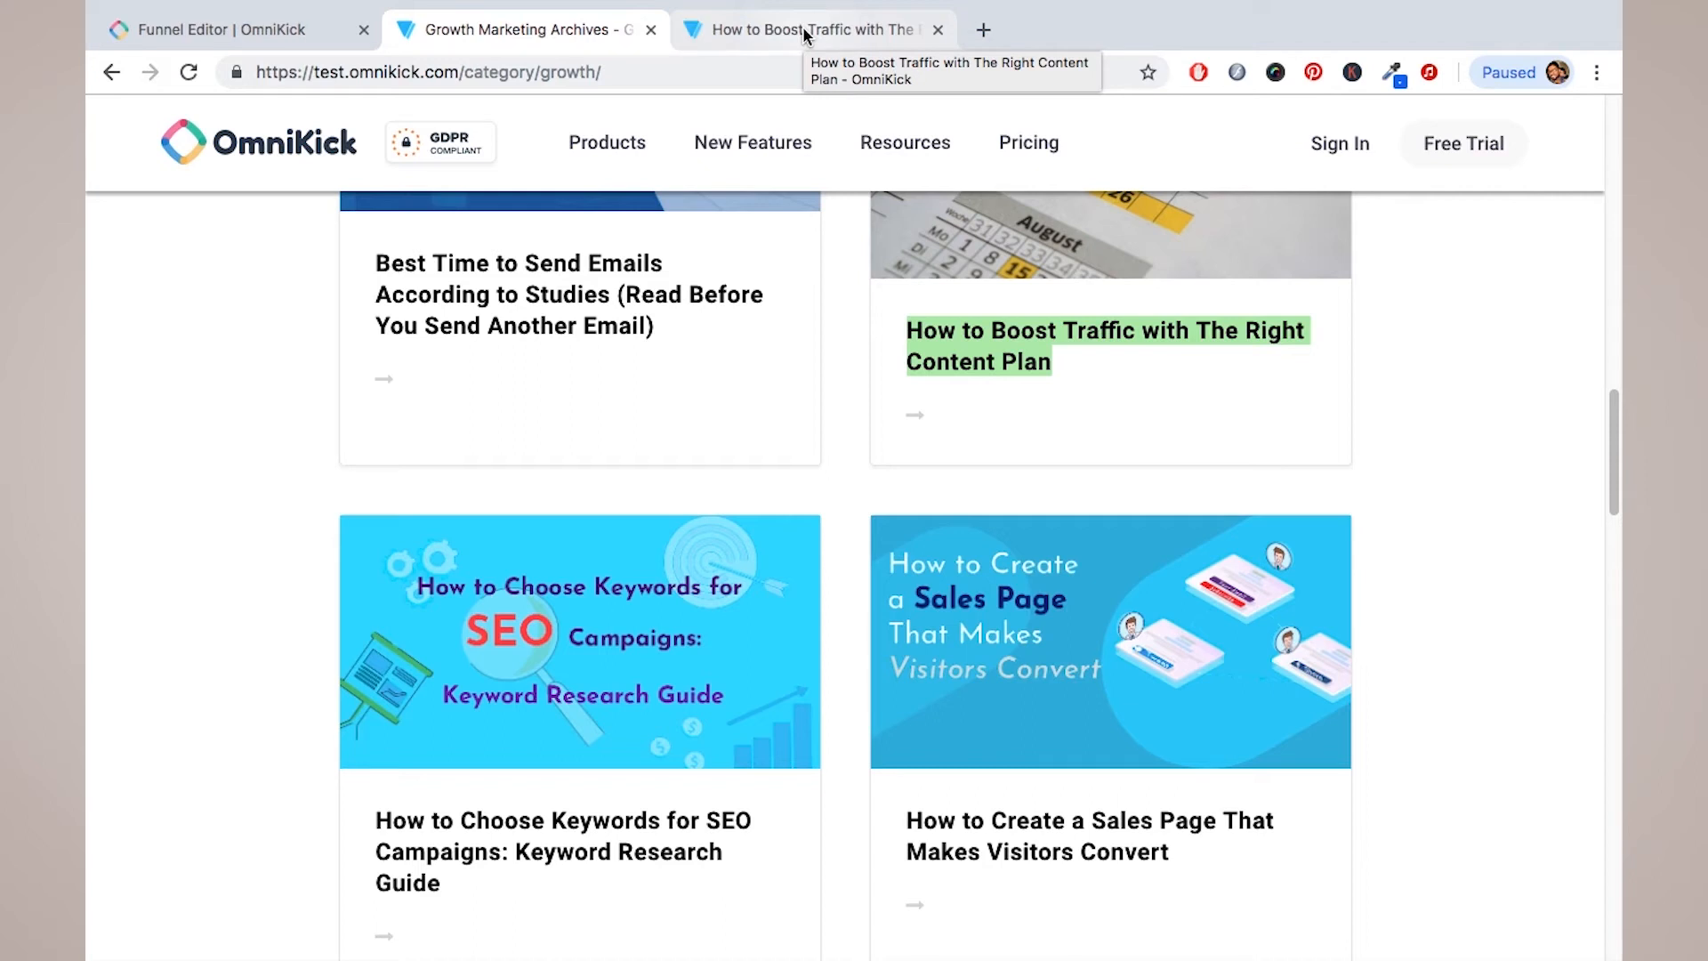
left_click(802, 25)
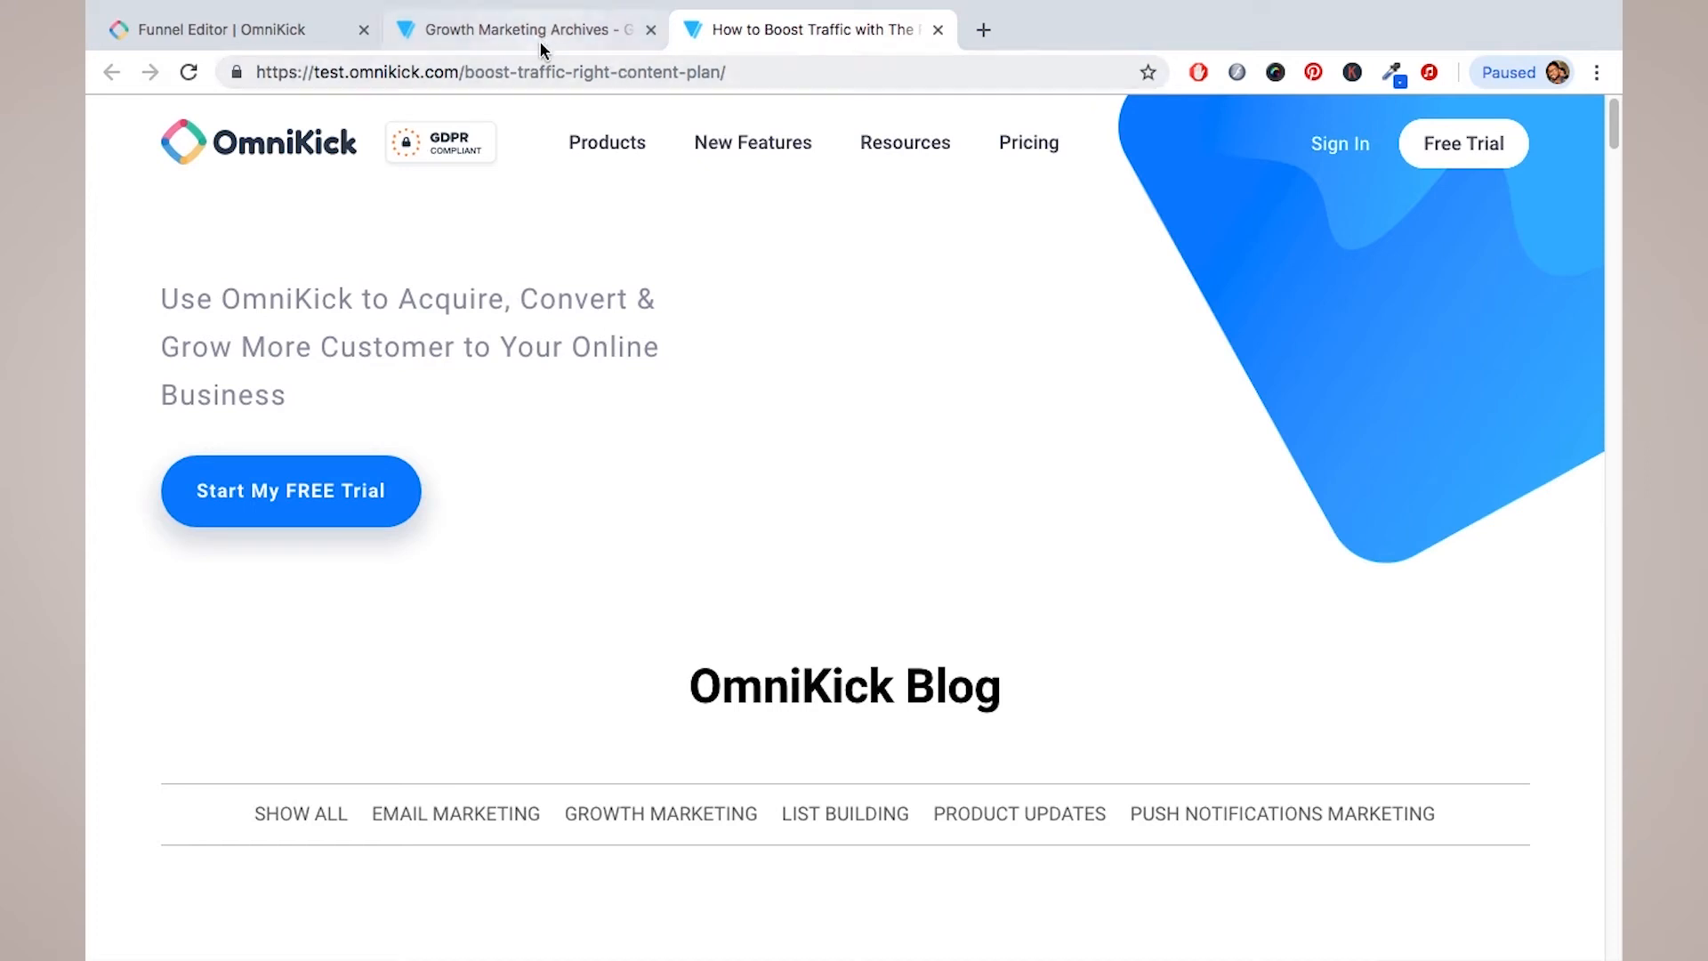
left_click(231, 29)
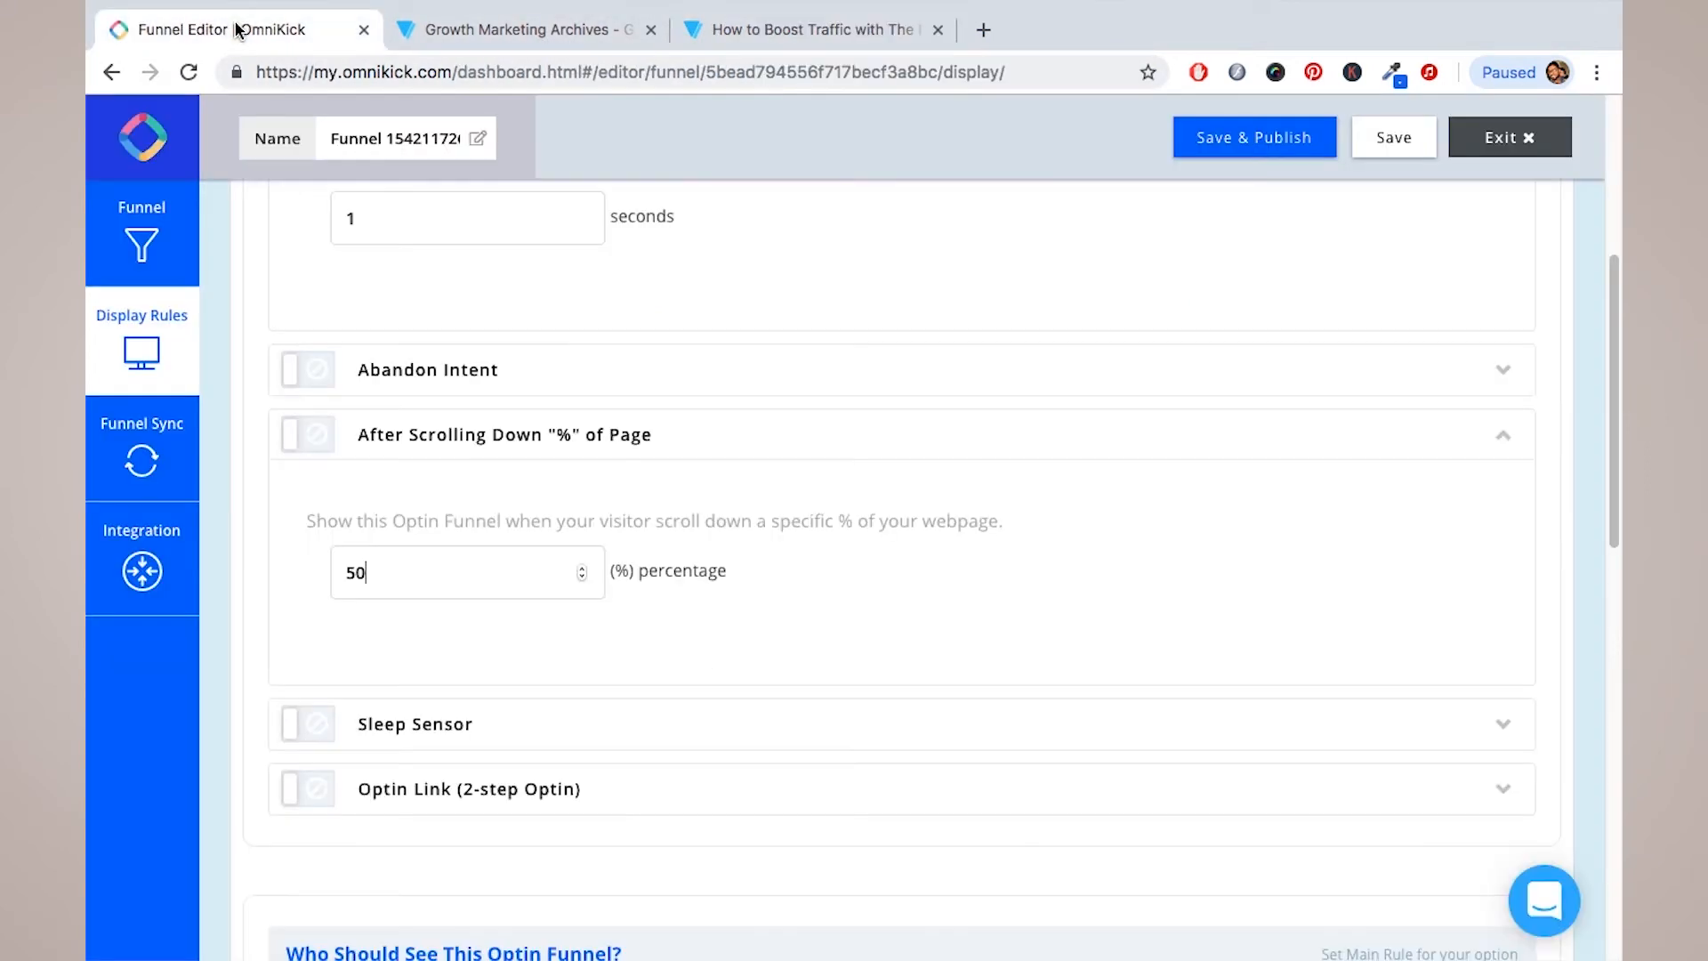
left_click(866, 27)
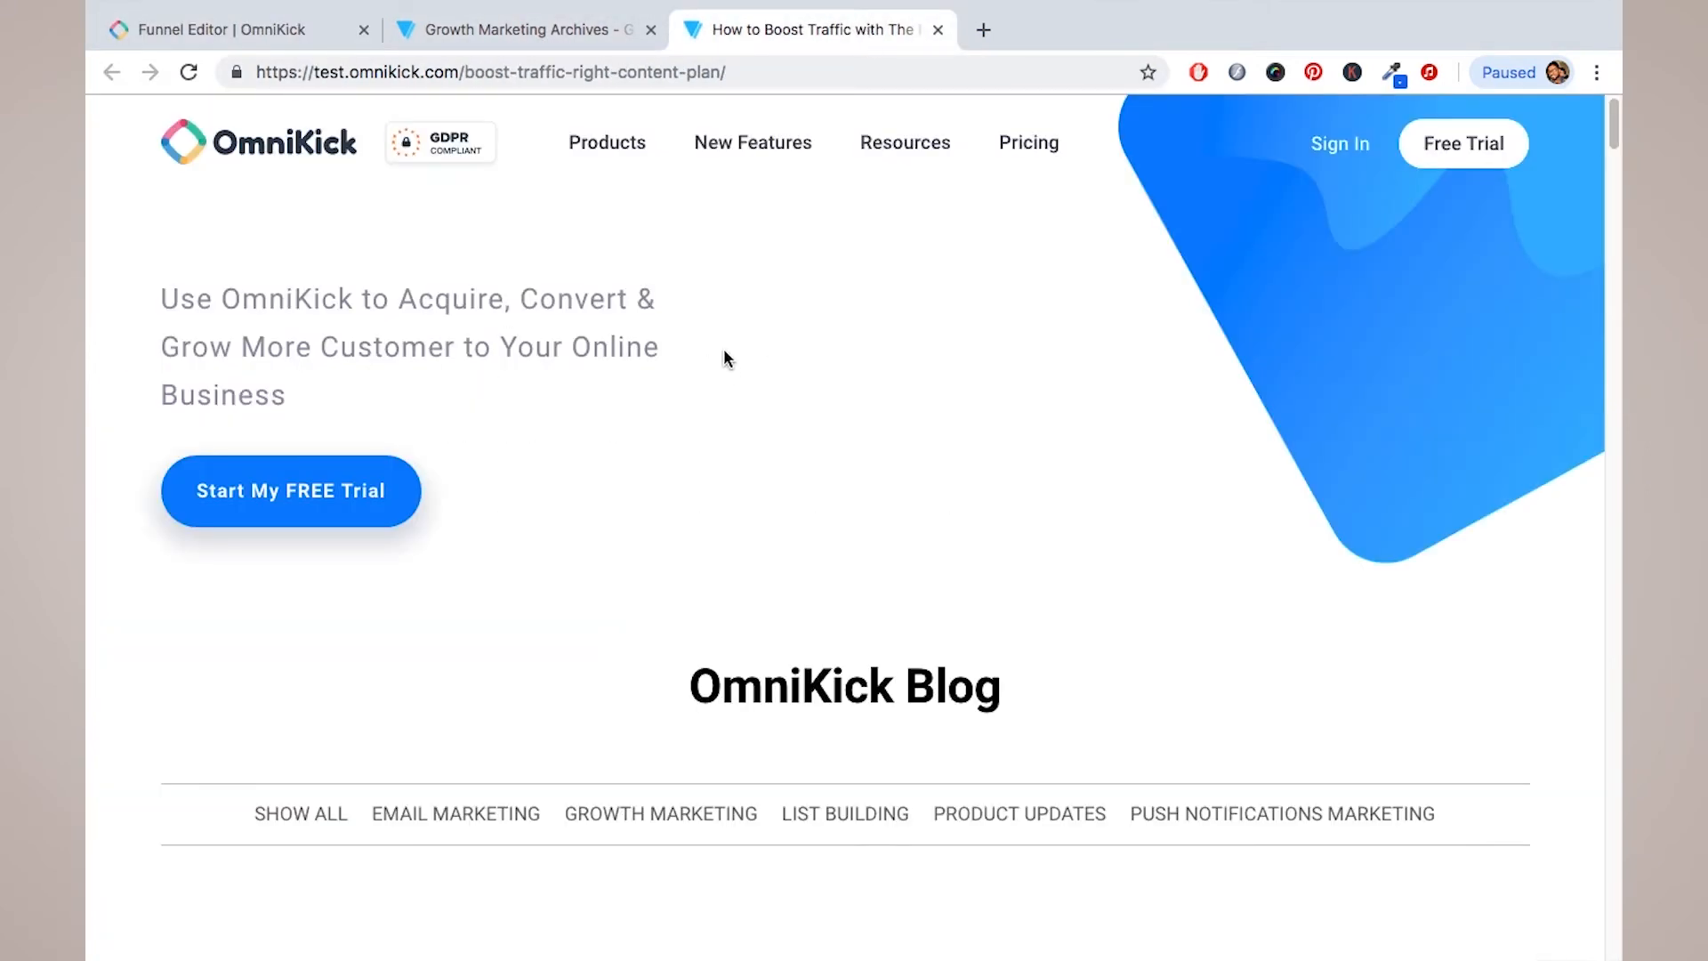
scroll(723, 349, "down", 4)
scroll(723, 356, "down", 2)
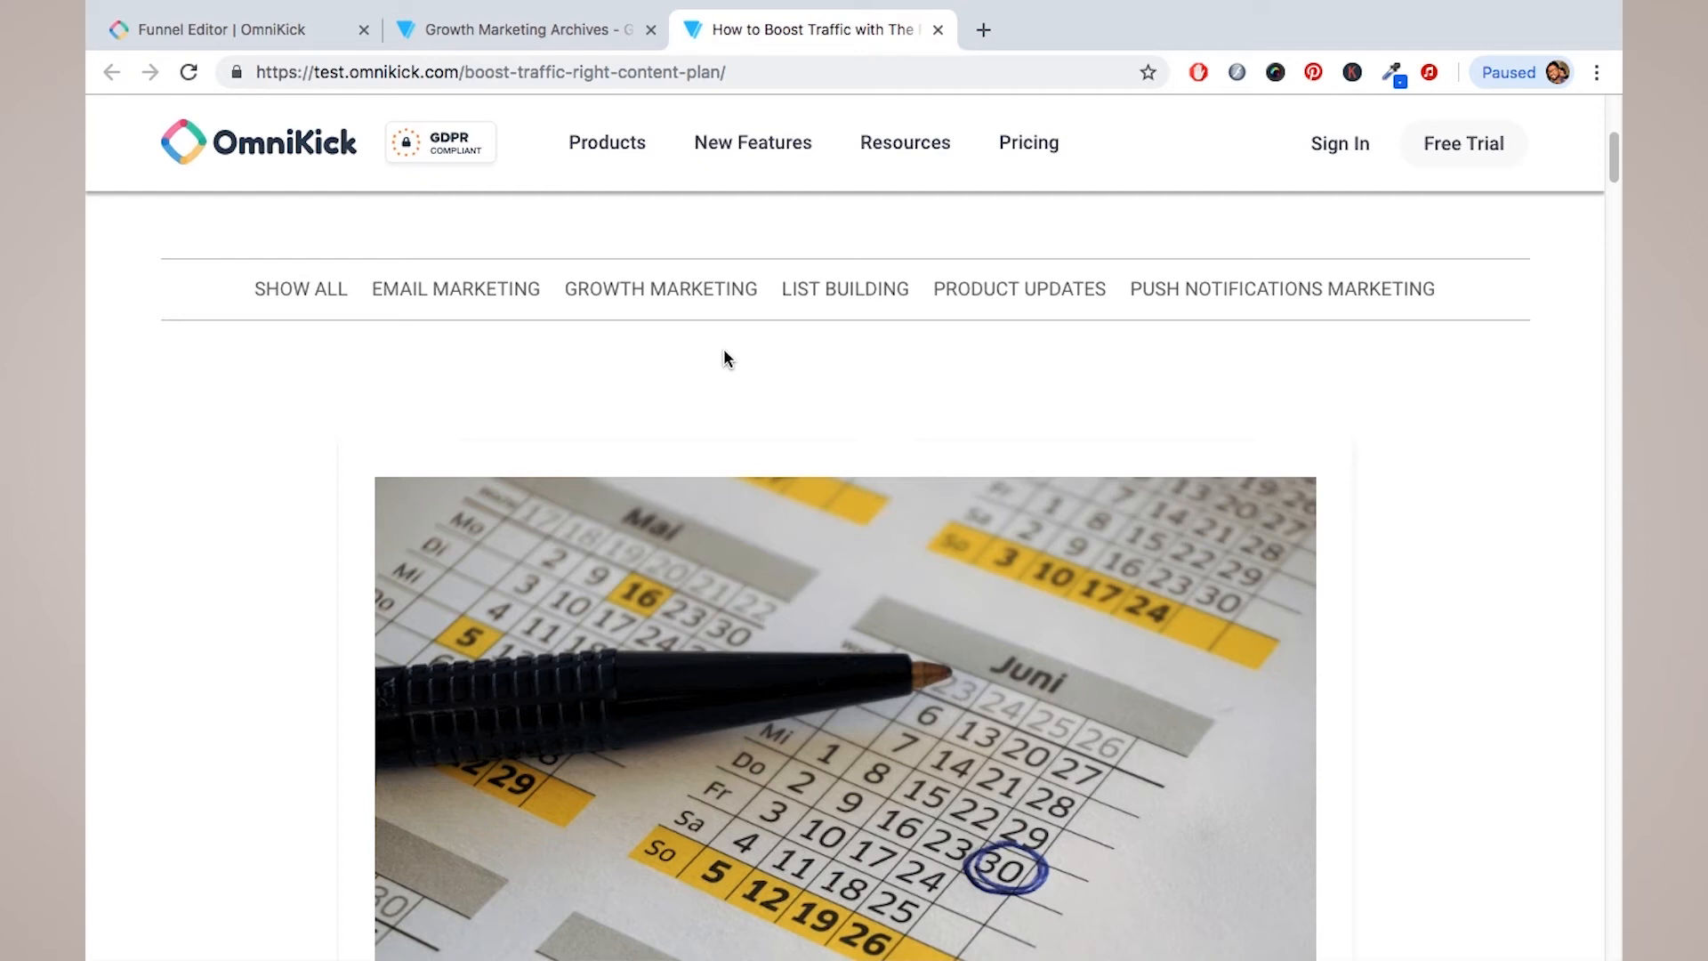
scroll(725, 350, "down", 15)
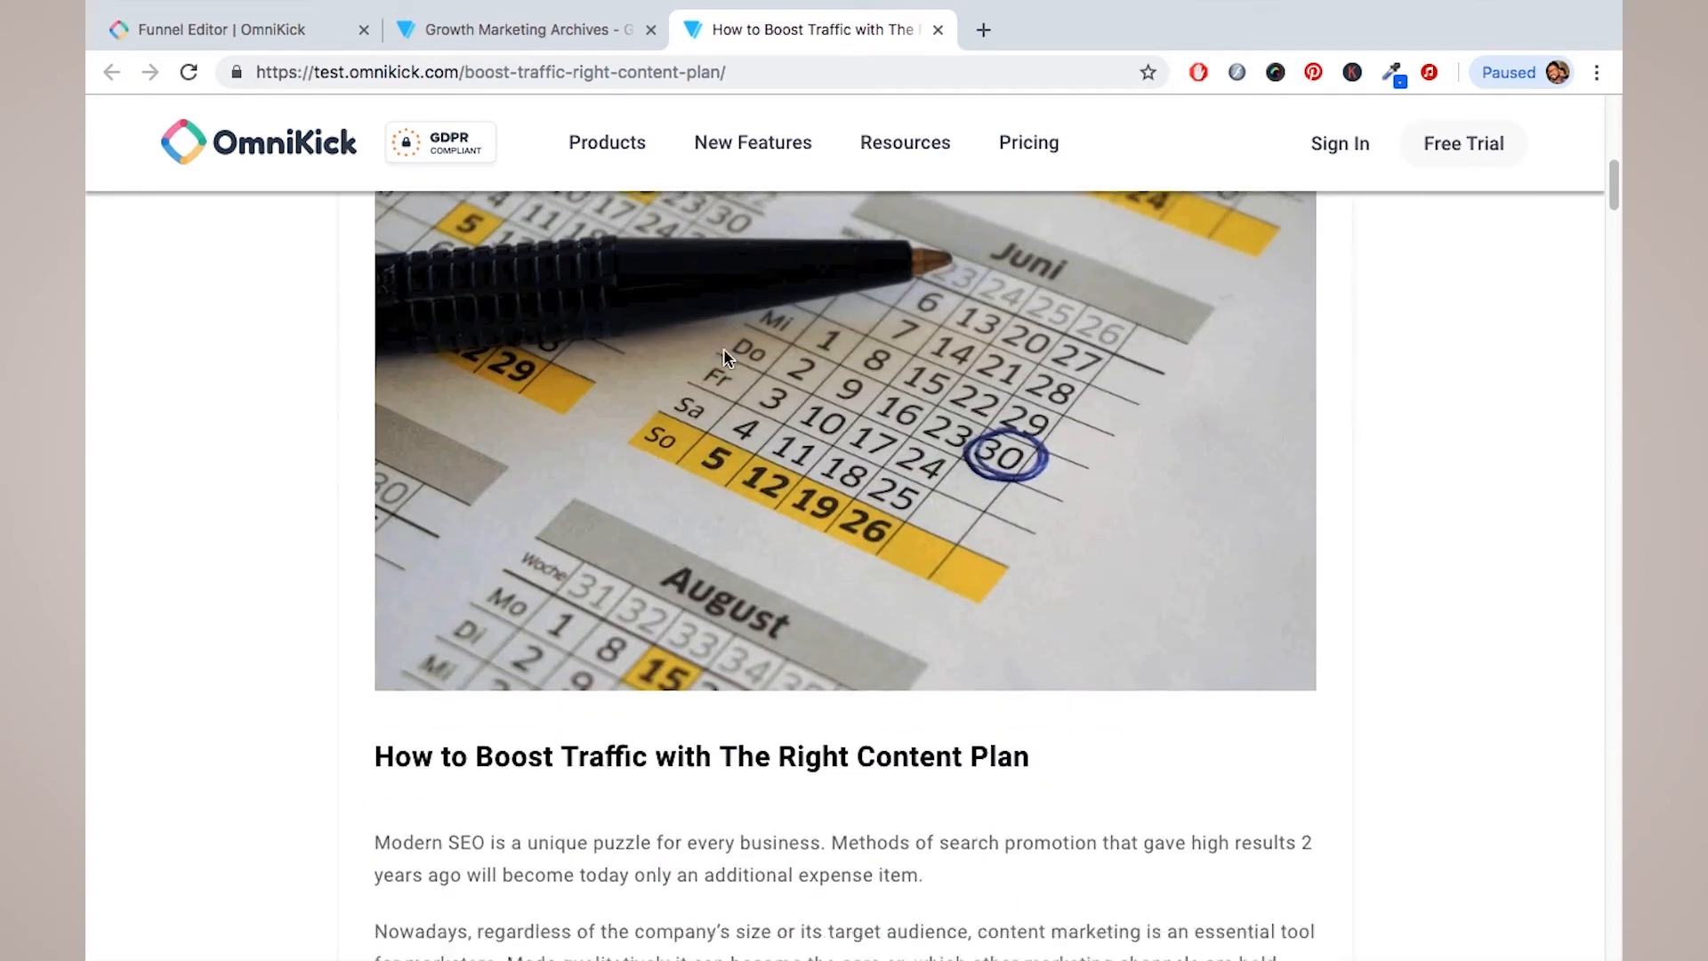
scroll(723, 356, "down", 9)
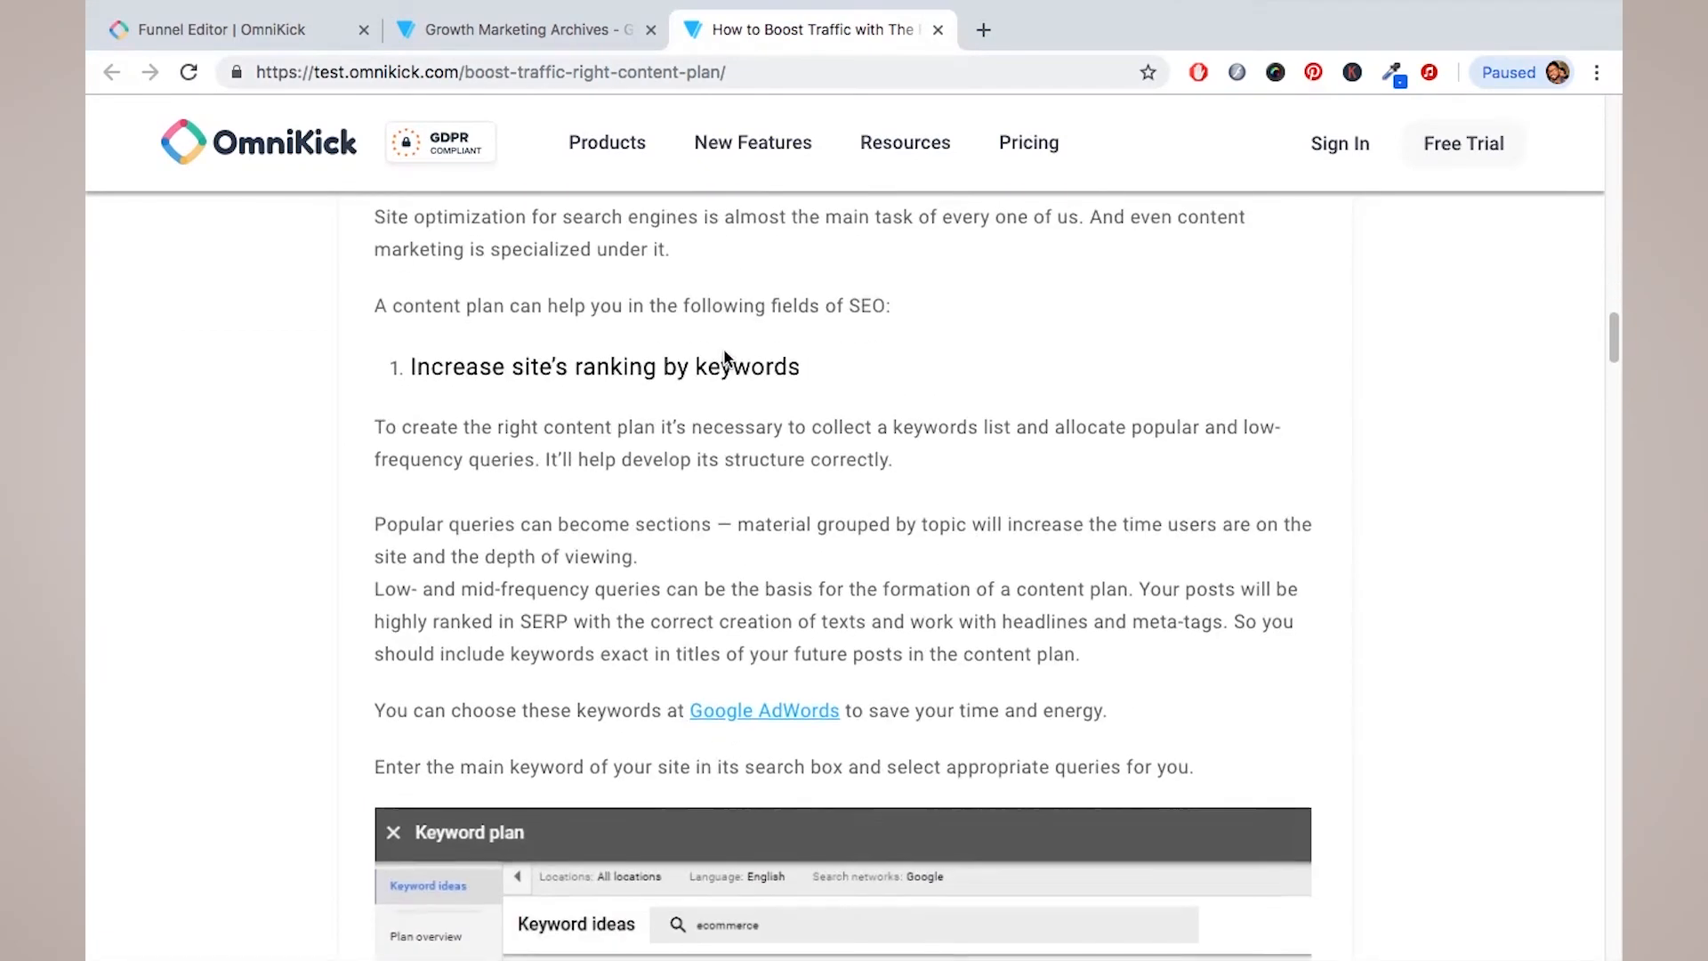
scroll(725, 350, "down", 3)
scroll(725, 350, "down", 12)
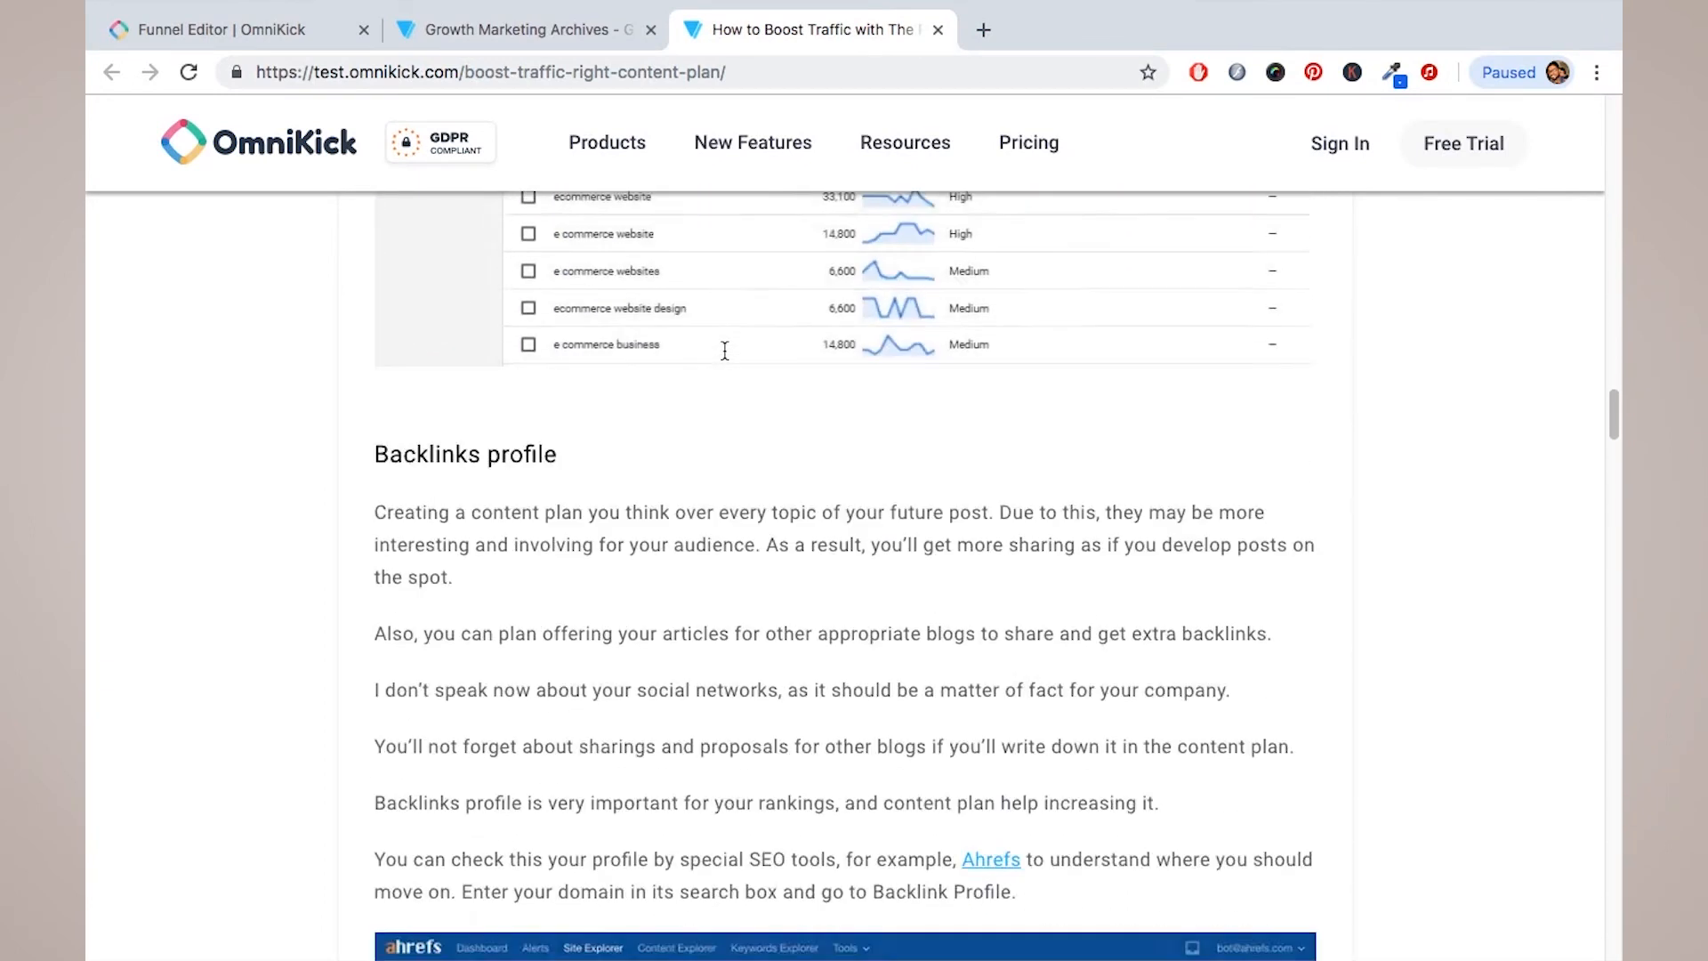
scroll(723, 353, "up", 3)
scroll(723, 349, "up", 2)
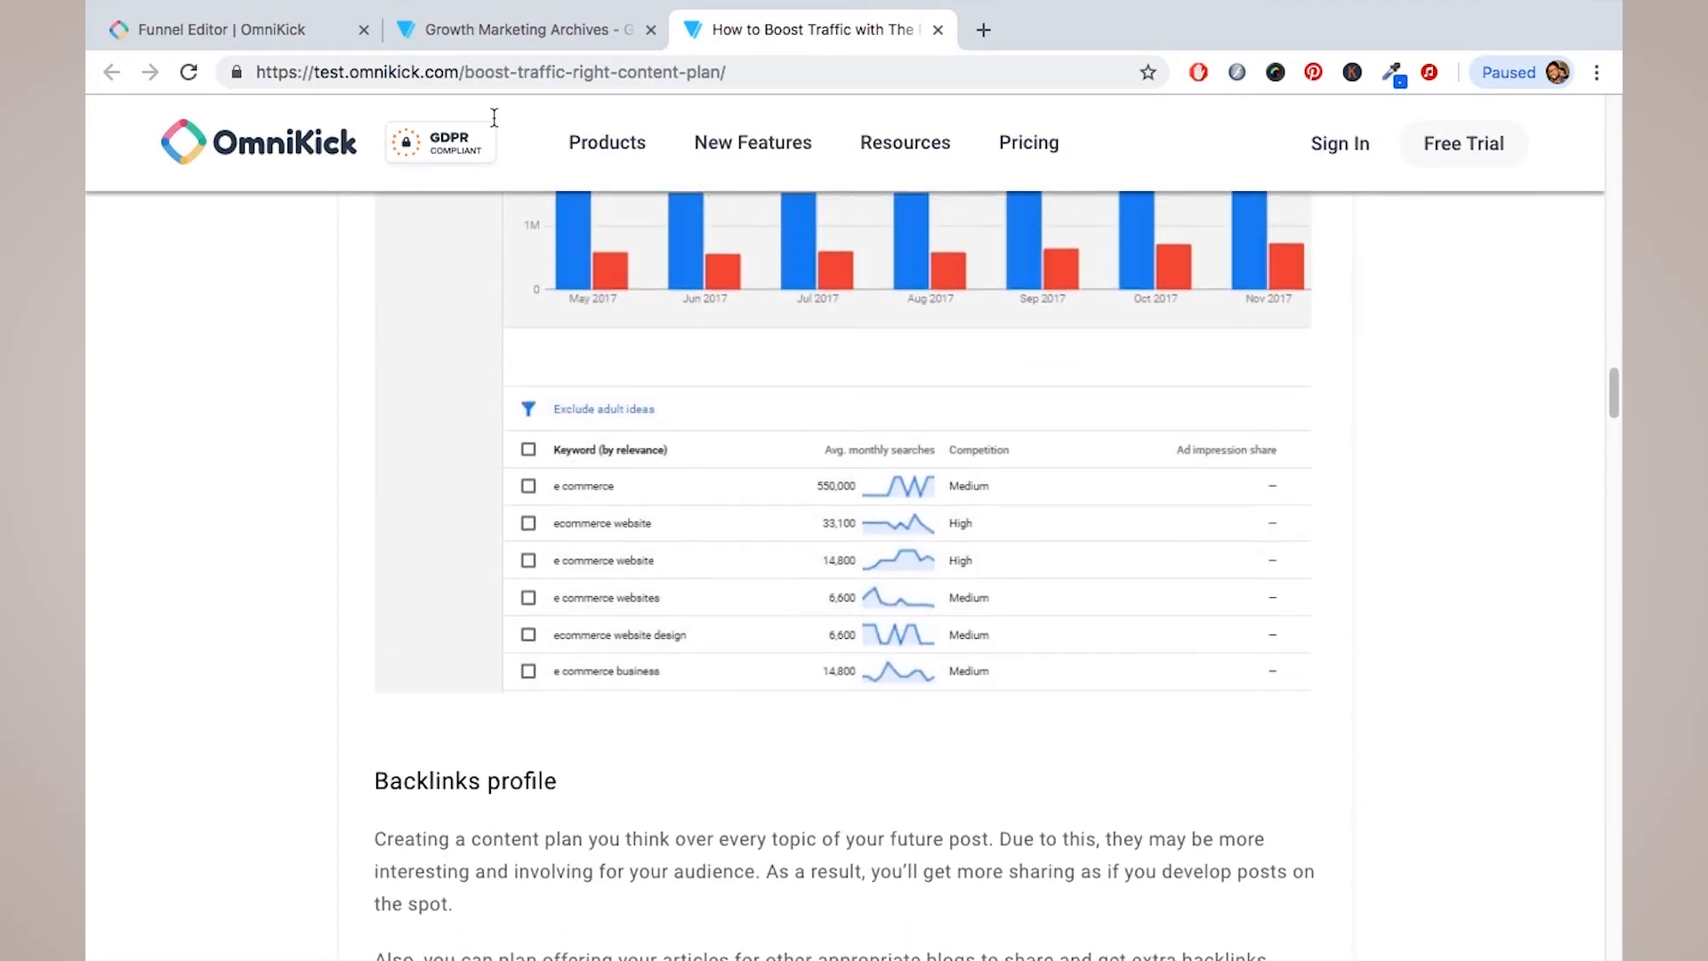
left_click(292, 30)
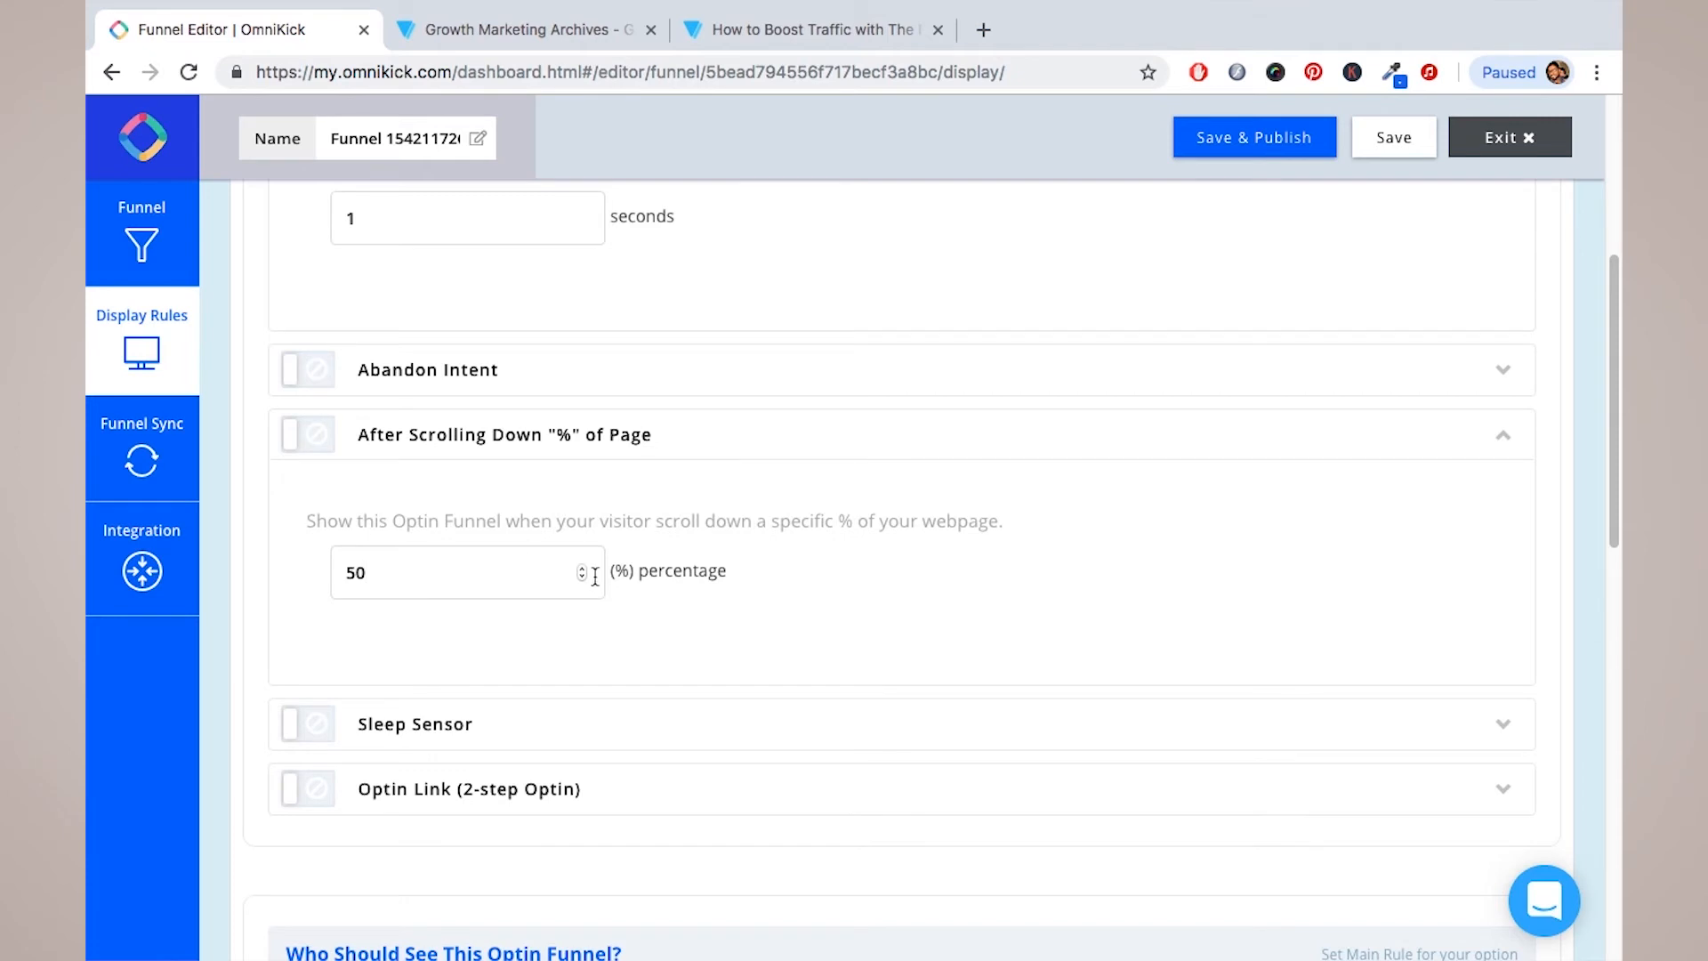
Step: Limit the funnel to specific pages using the 'An exact match' URL condition
scroll(706, 570, "up", 1)
scroll(706, 570, "down", 4)
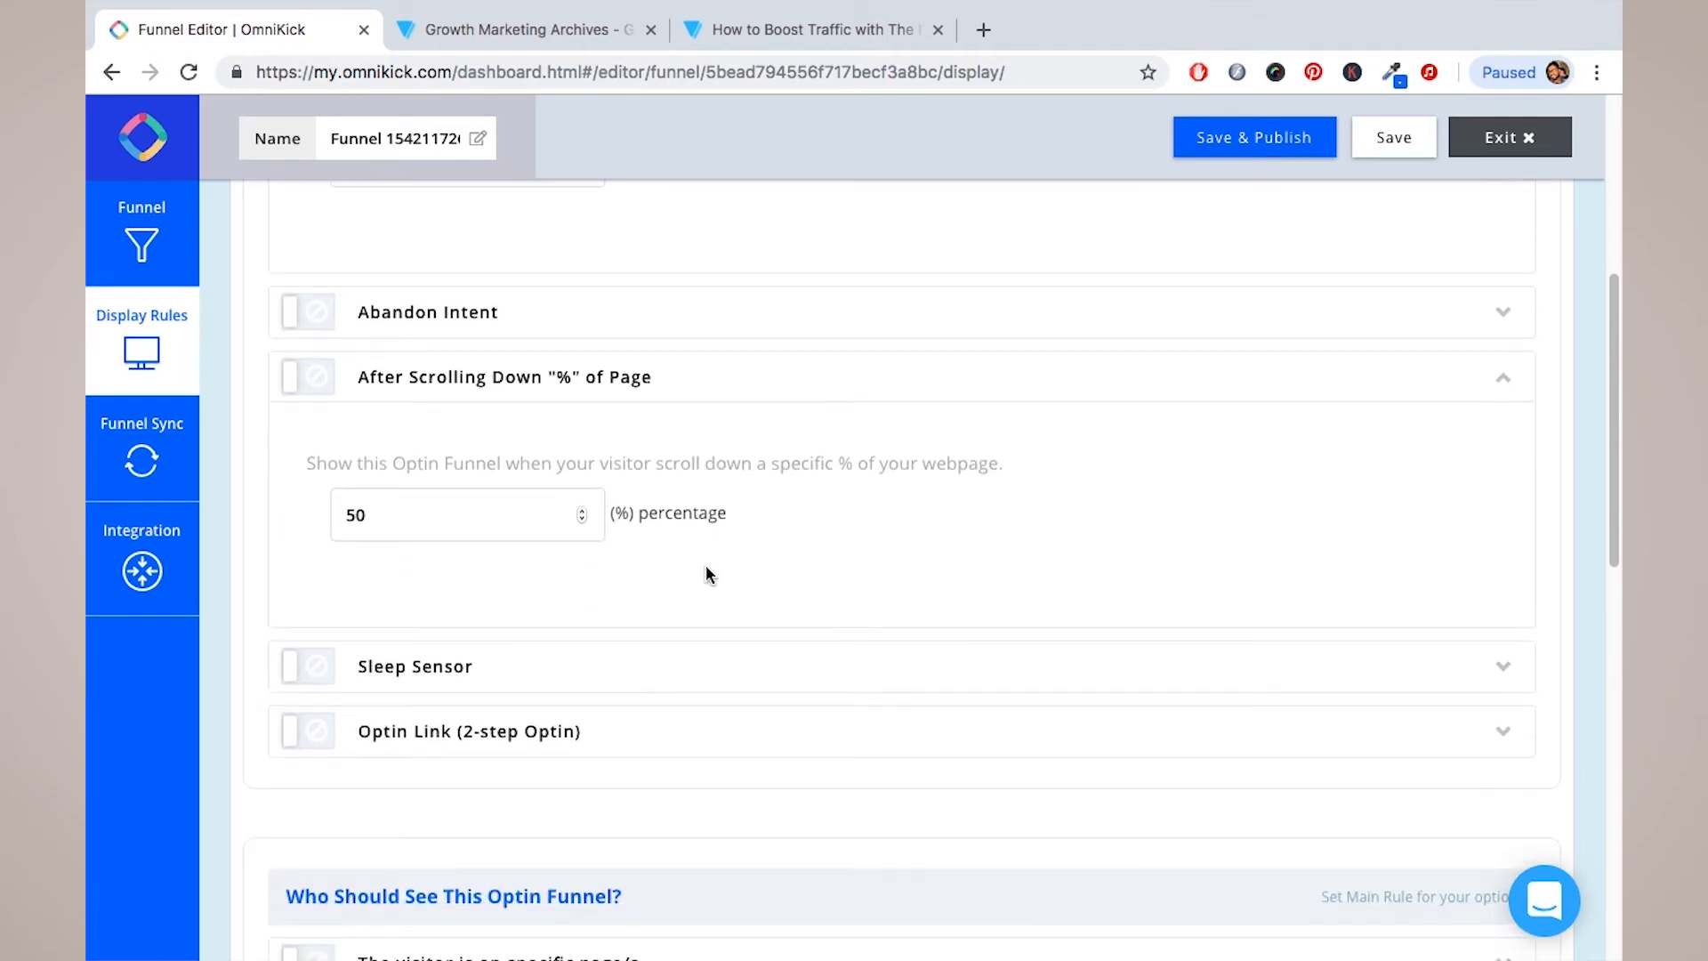
scroll(708, 574, "down", 3)
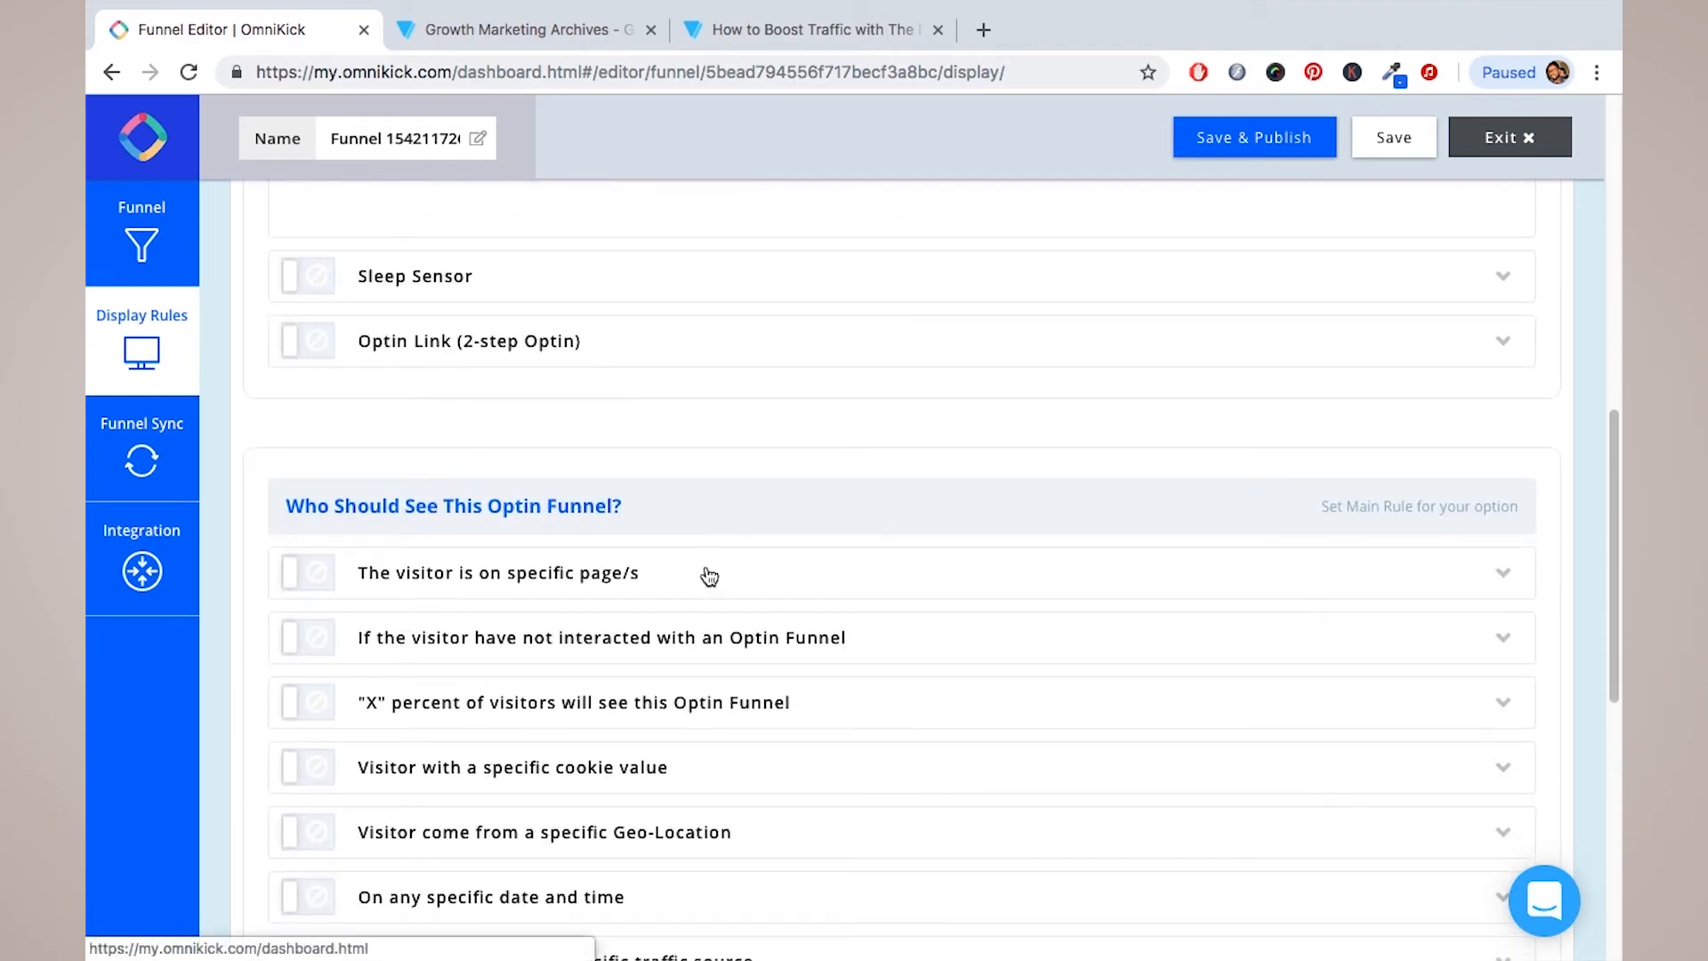
triple_click(298, 508)
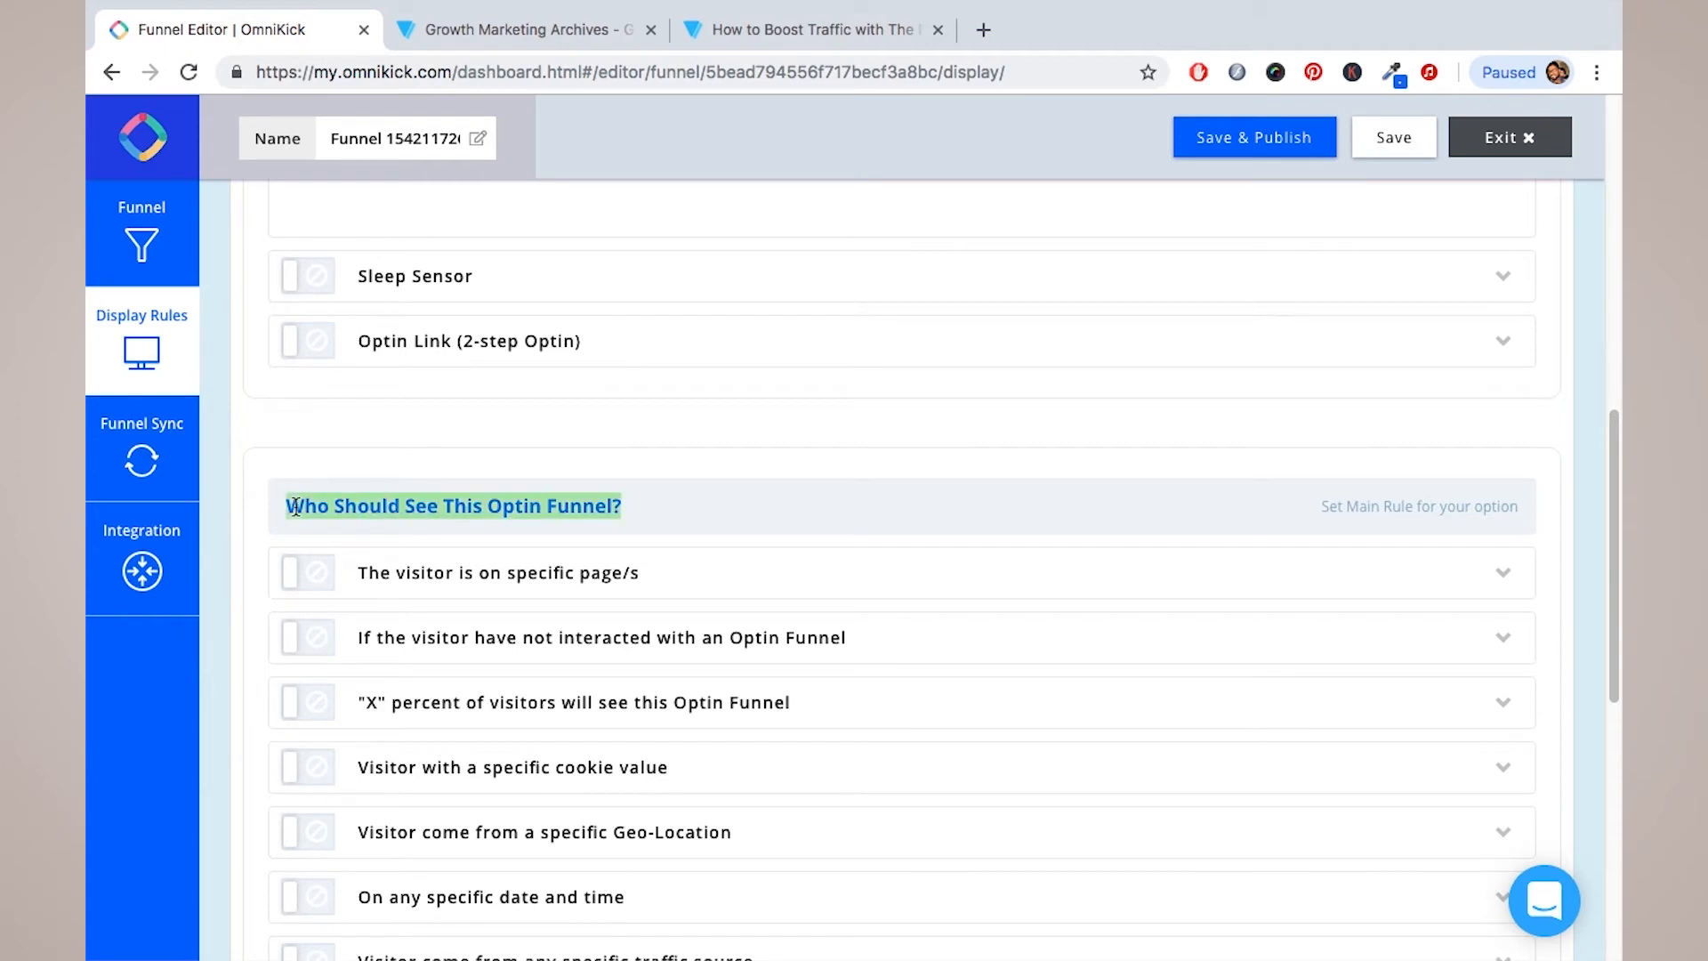
left_click(322, 584)
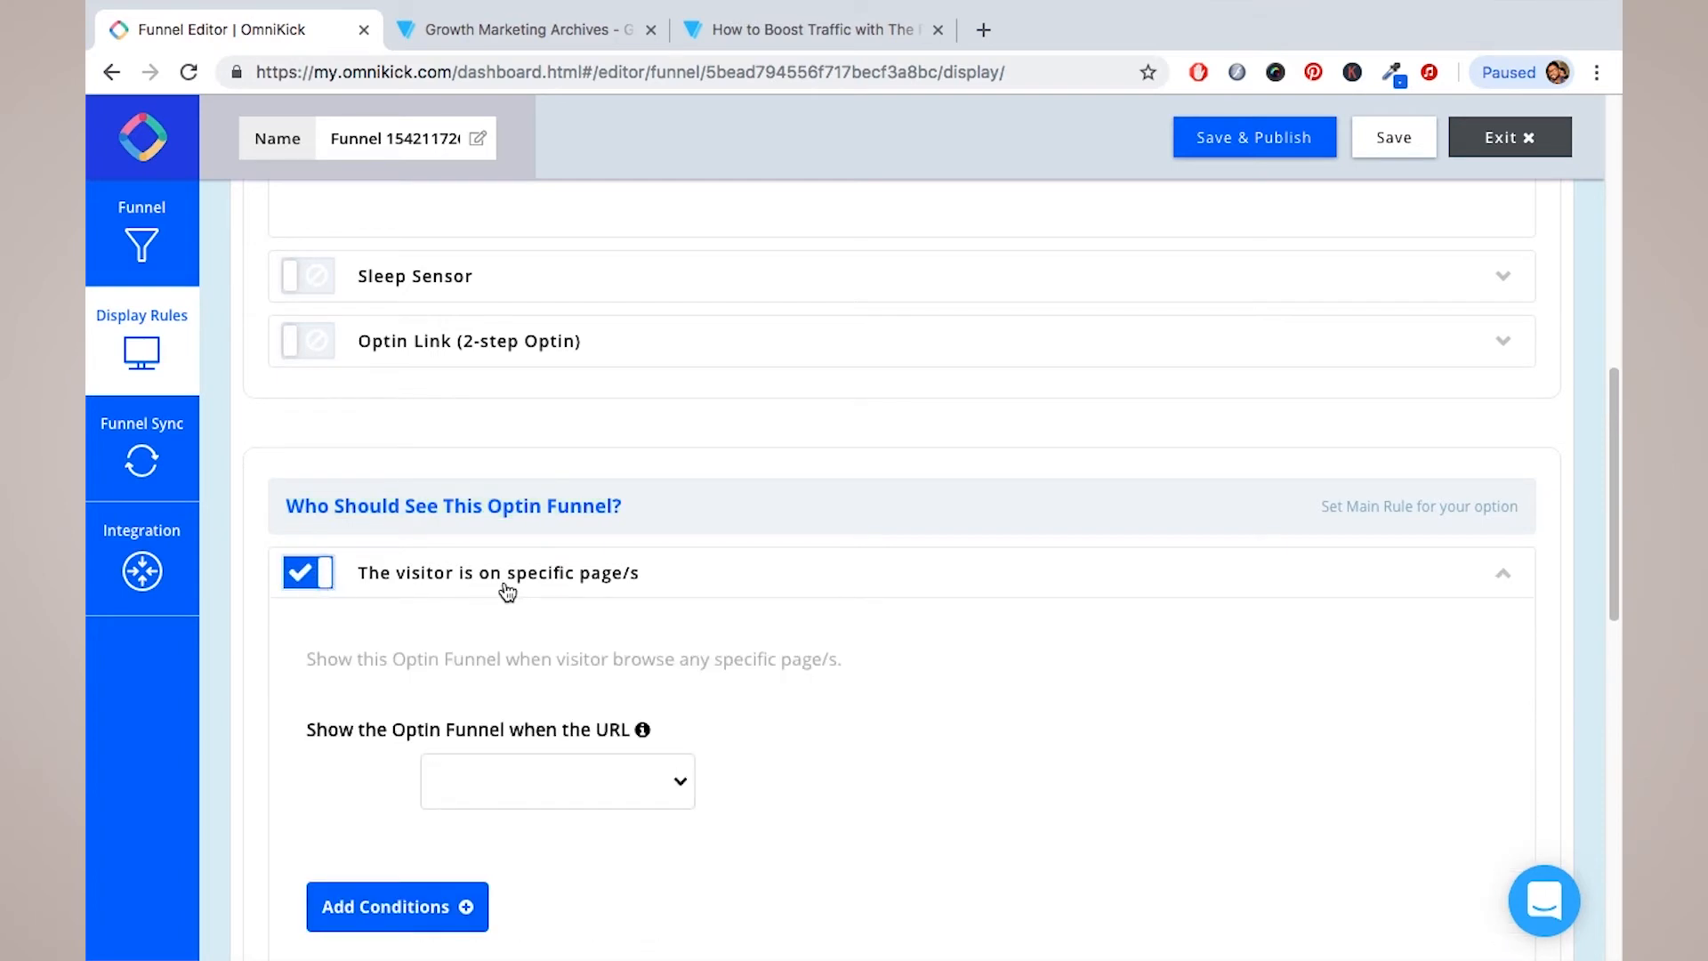
scroll(539, 581, "down", 2)
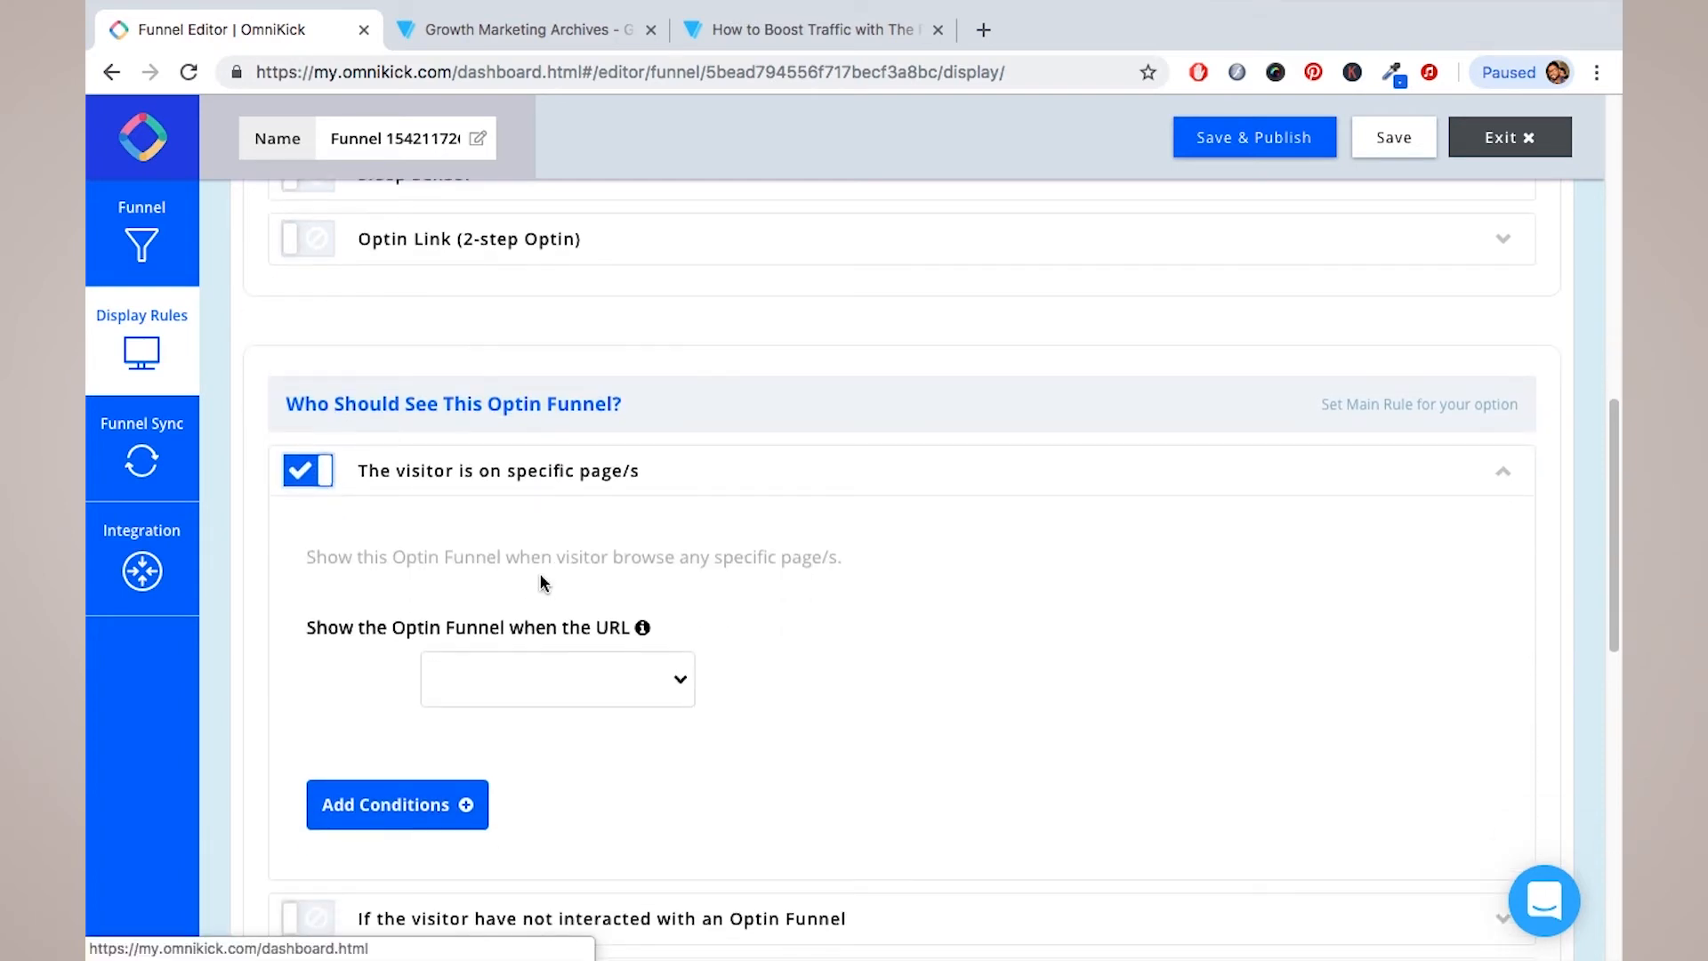
left_click(682, 678)
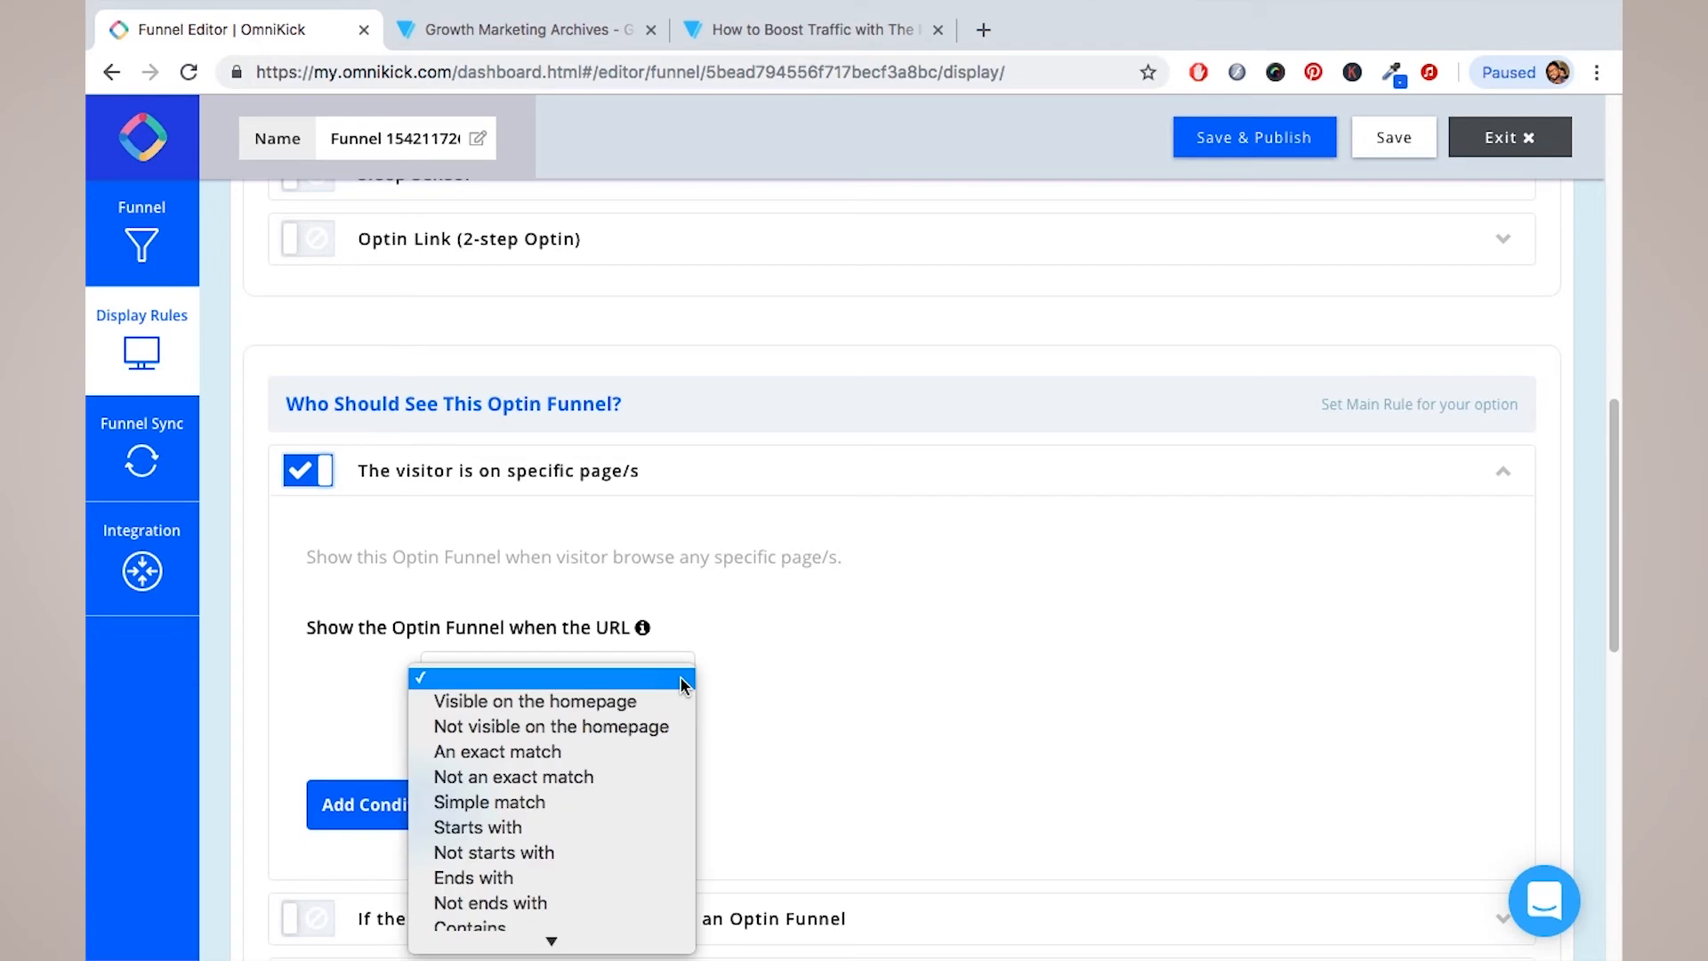
left_click(625, 751)
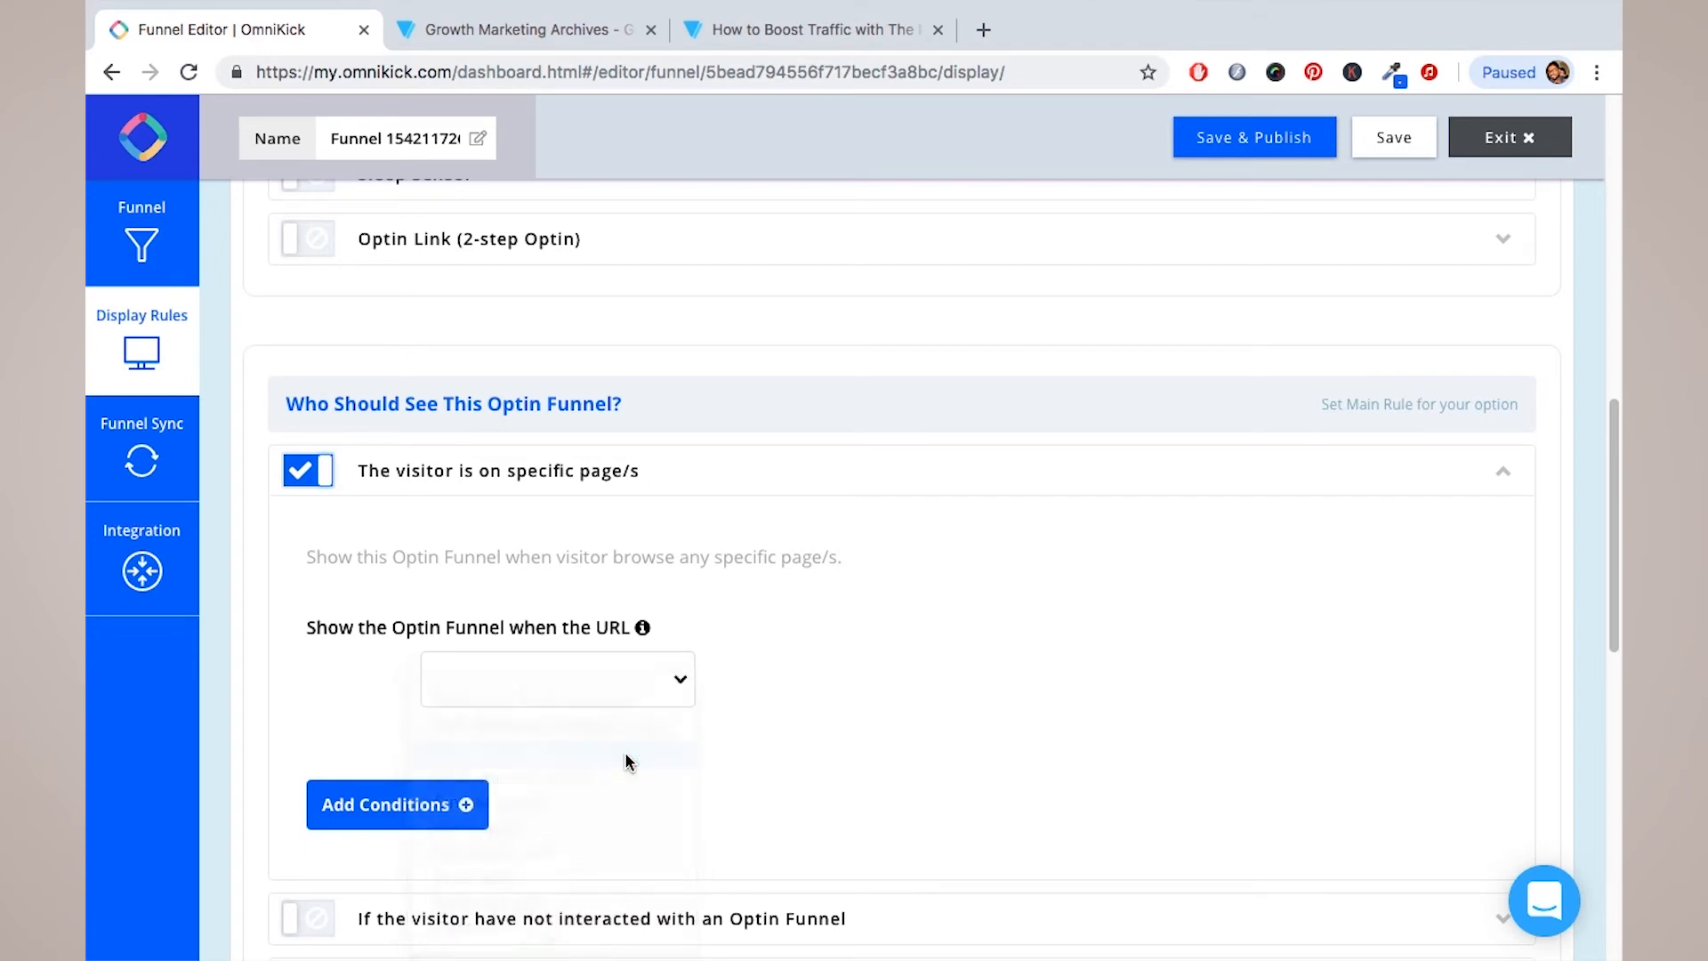
Step: Copy the blog post's path from its address bar and paste it into the URL field
left_click(808, 29)
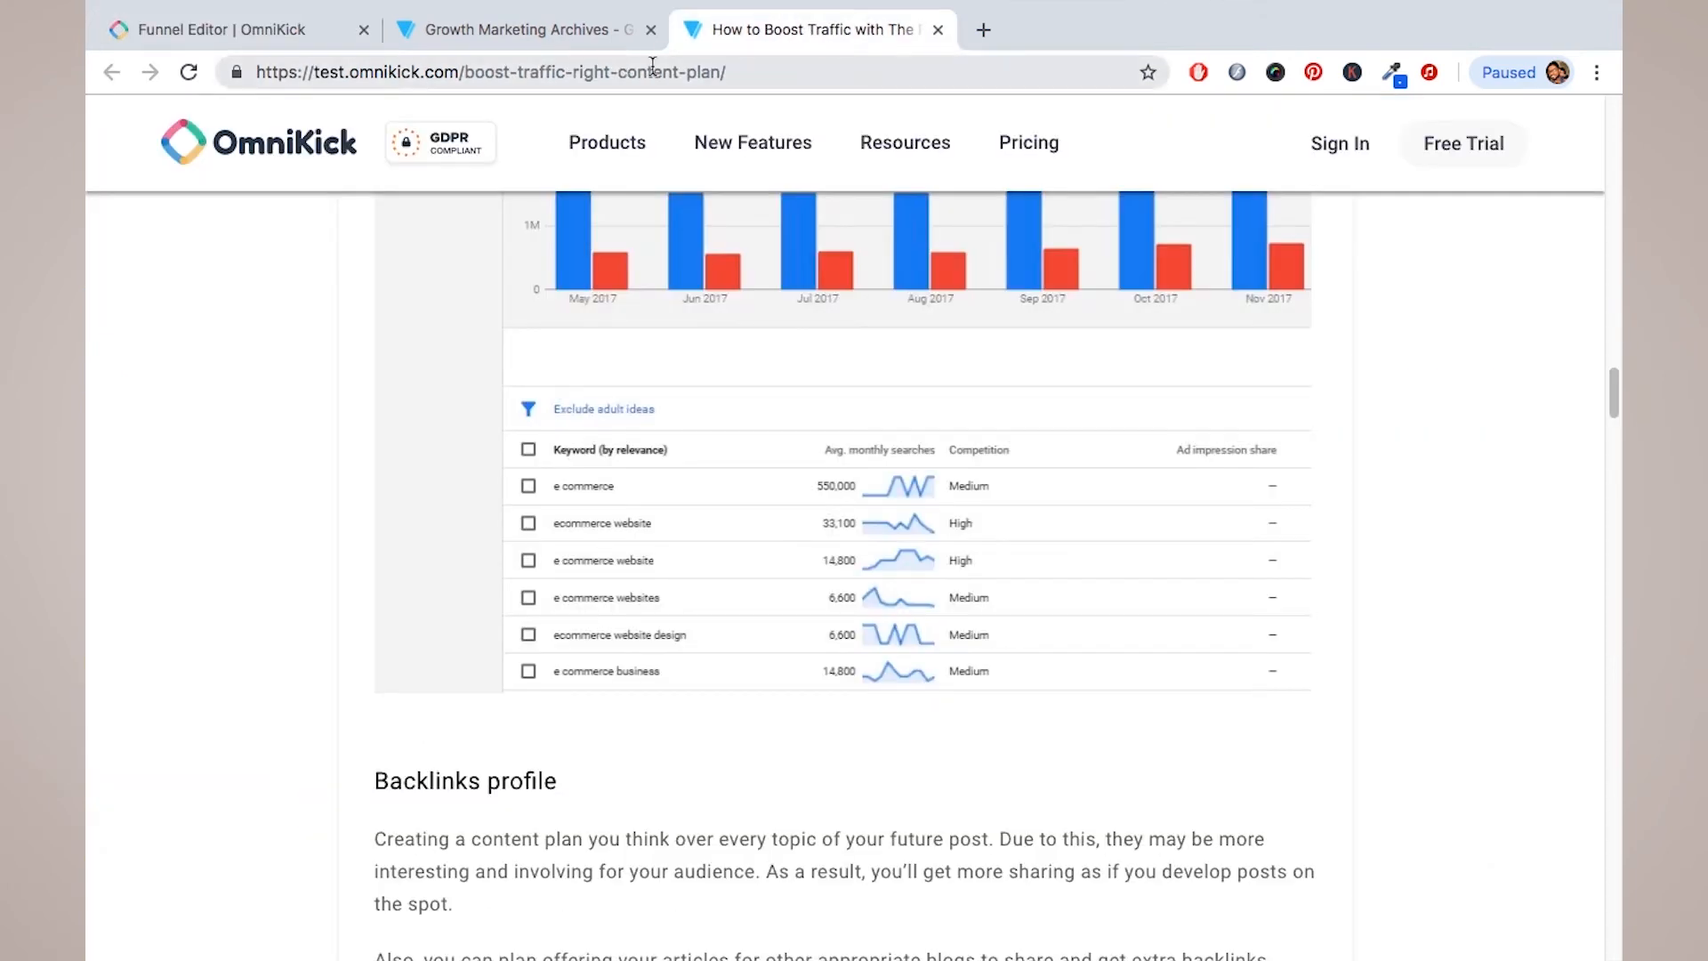
left_click_drag(728, 76, 464, 76)
key("ctrl+c")
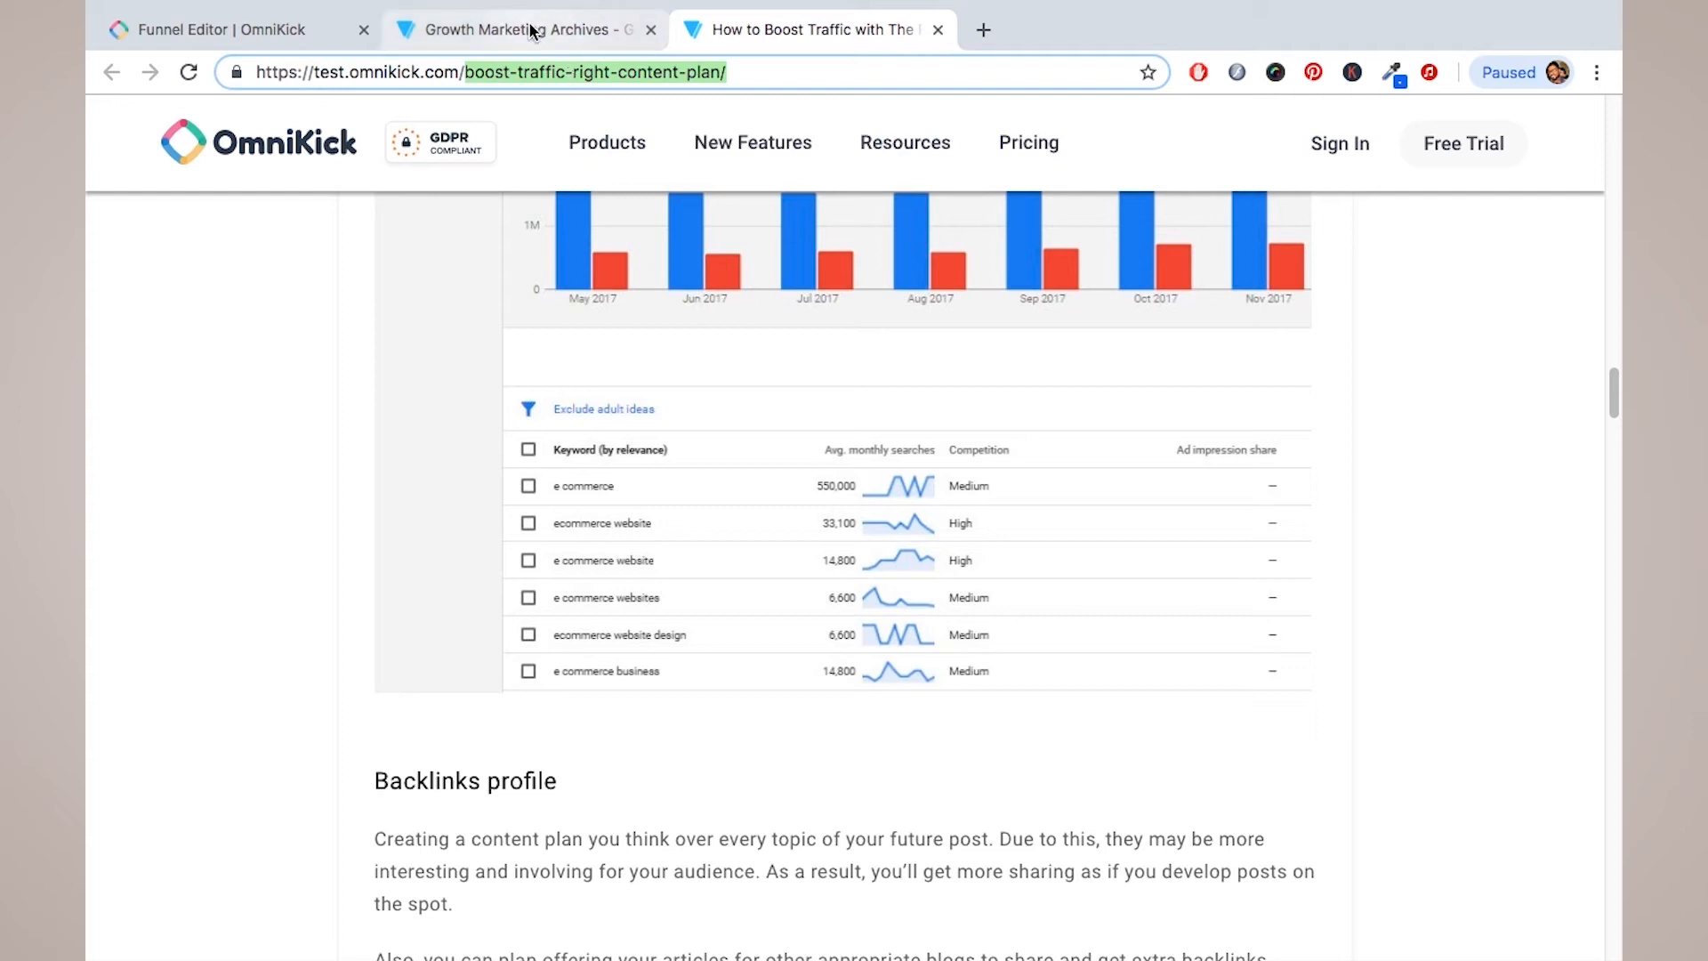
left_click(269, 27)
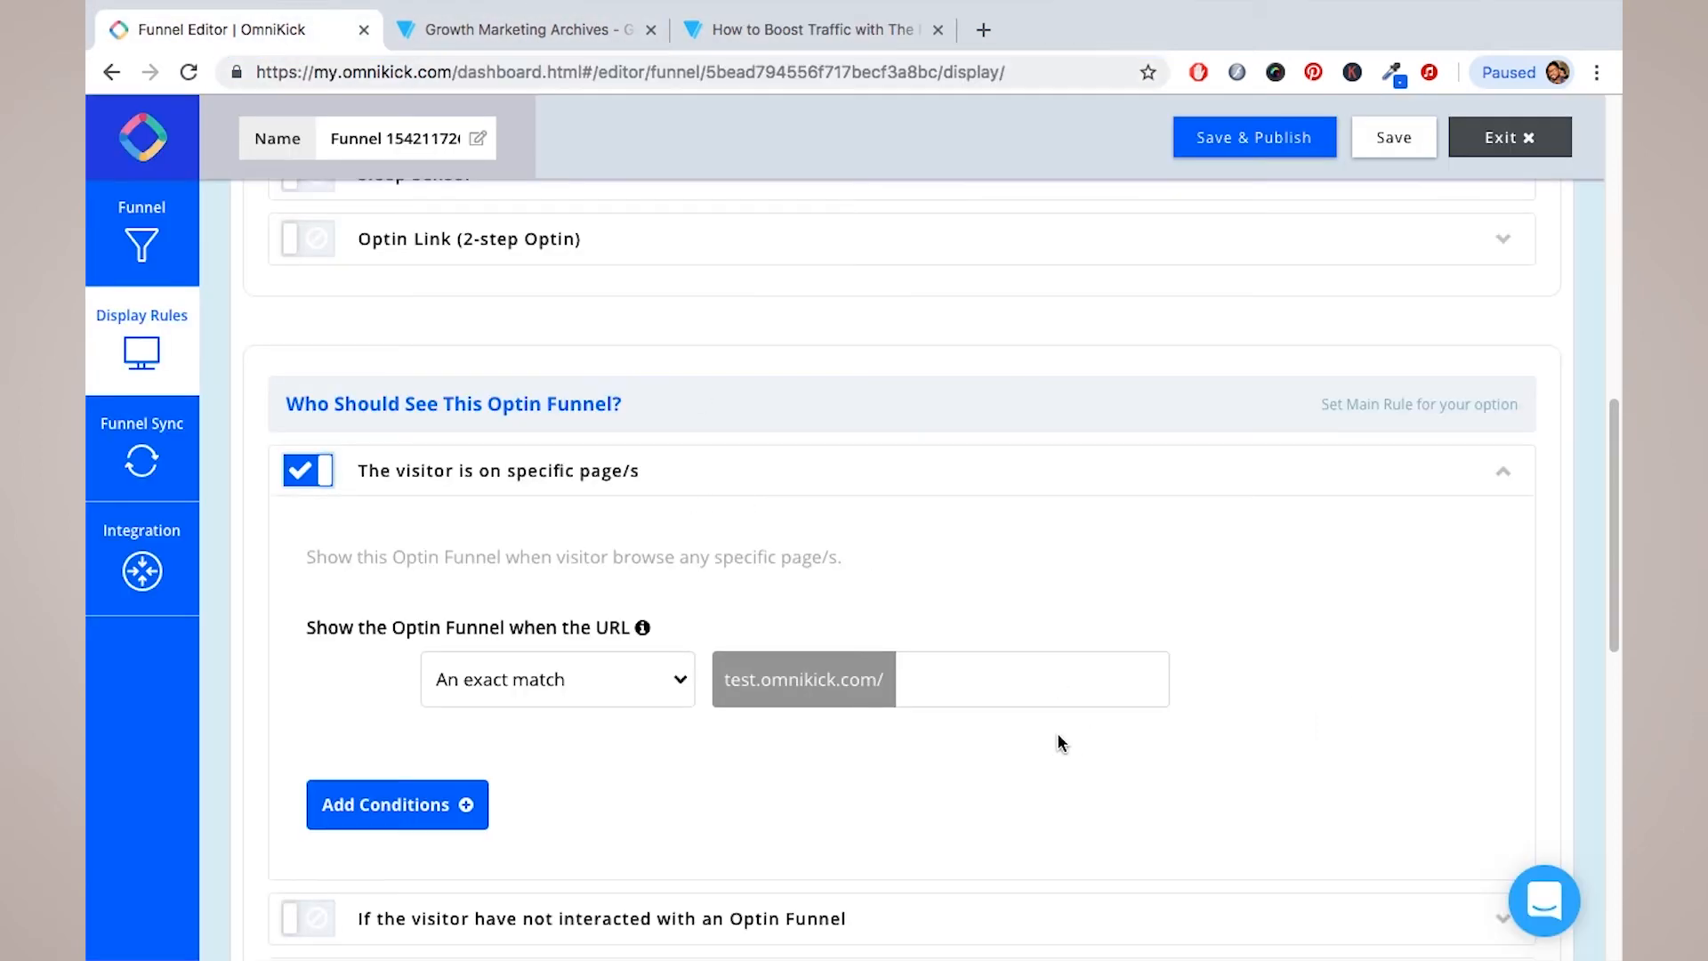
key("ctrl+v")
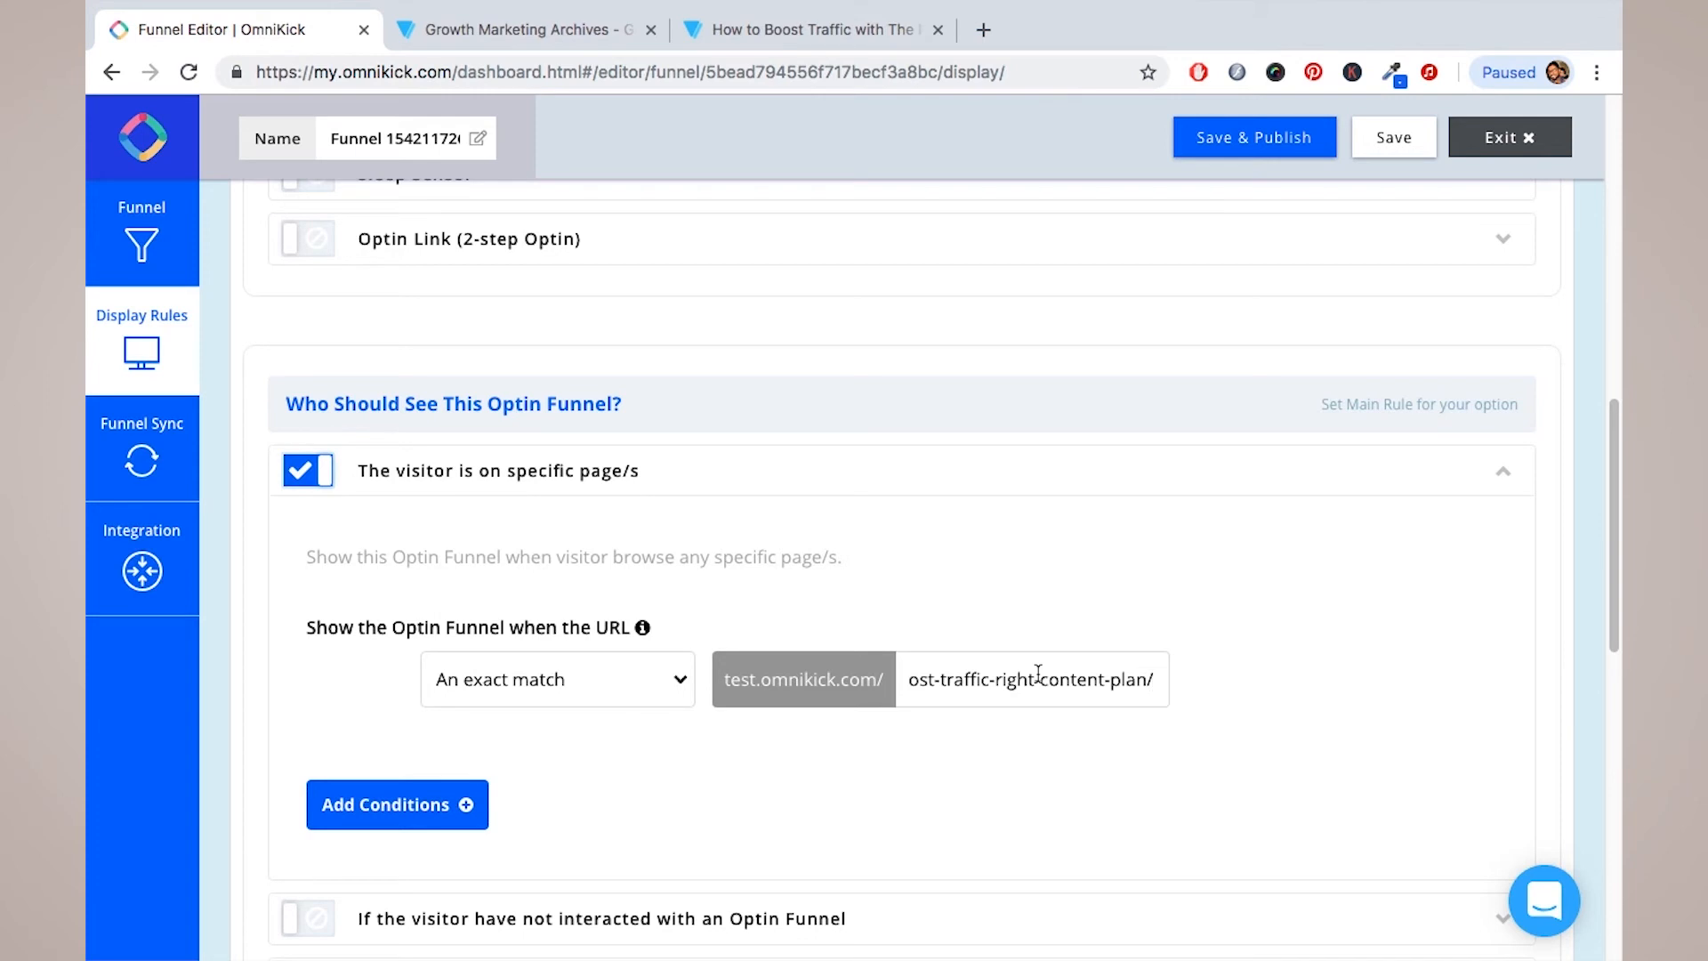
scroll(1038, 674, "up", 15)
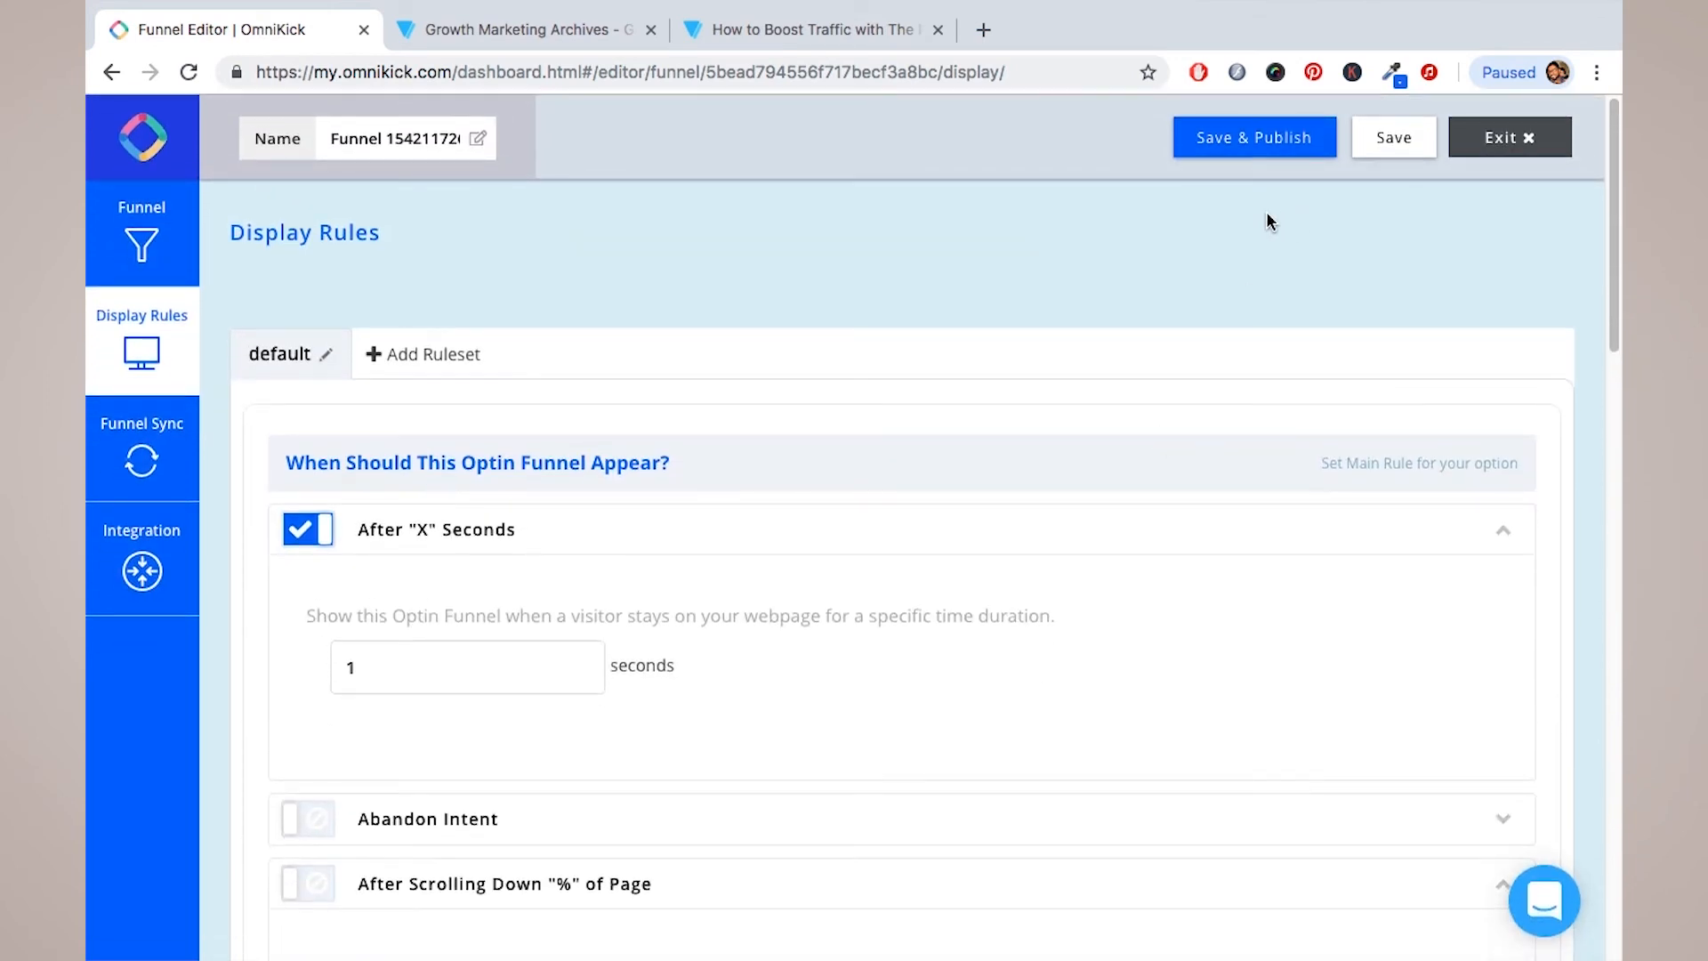
Step: Save & Publish, rename the funnel to 'content plan', publish again, and exit to the list
left_click(1240, 143)
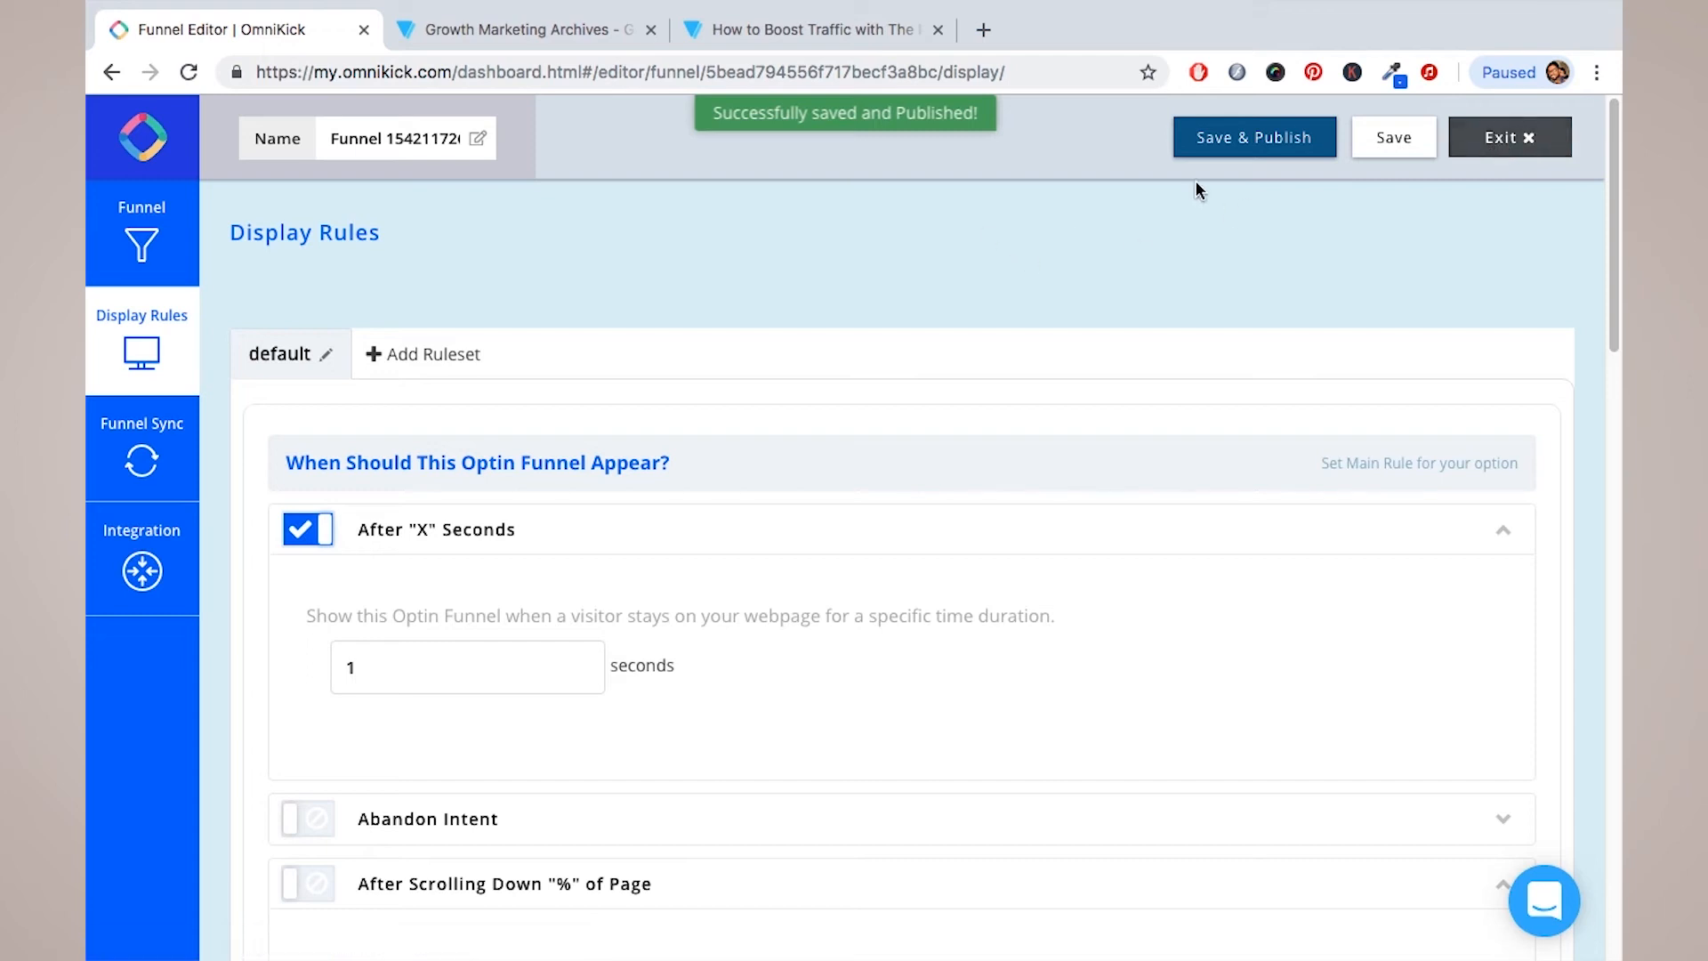
left_click(481, 139)
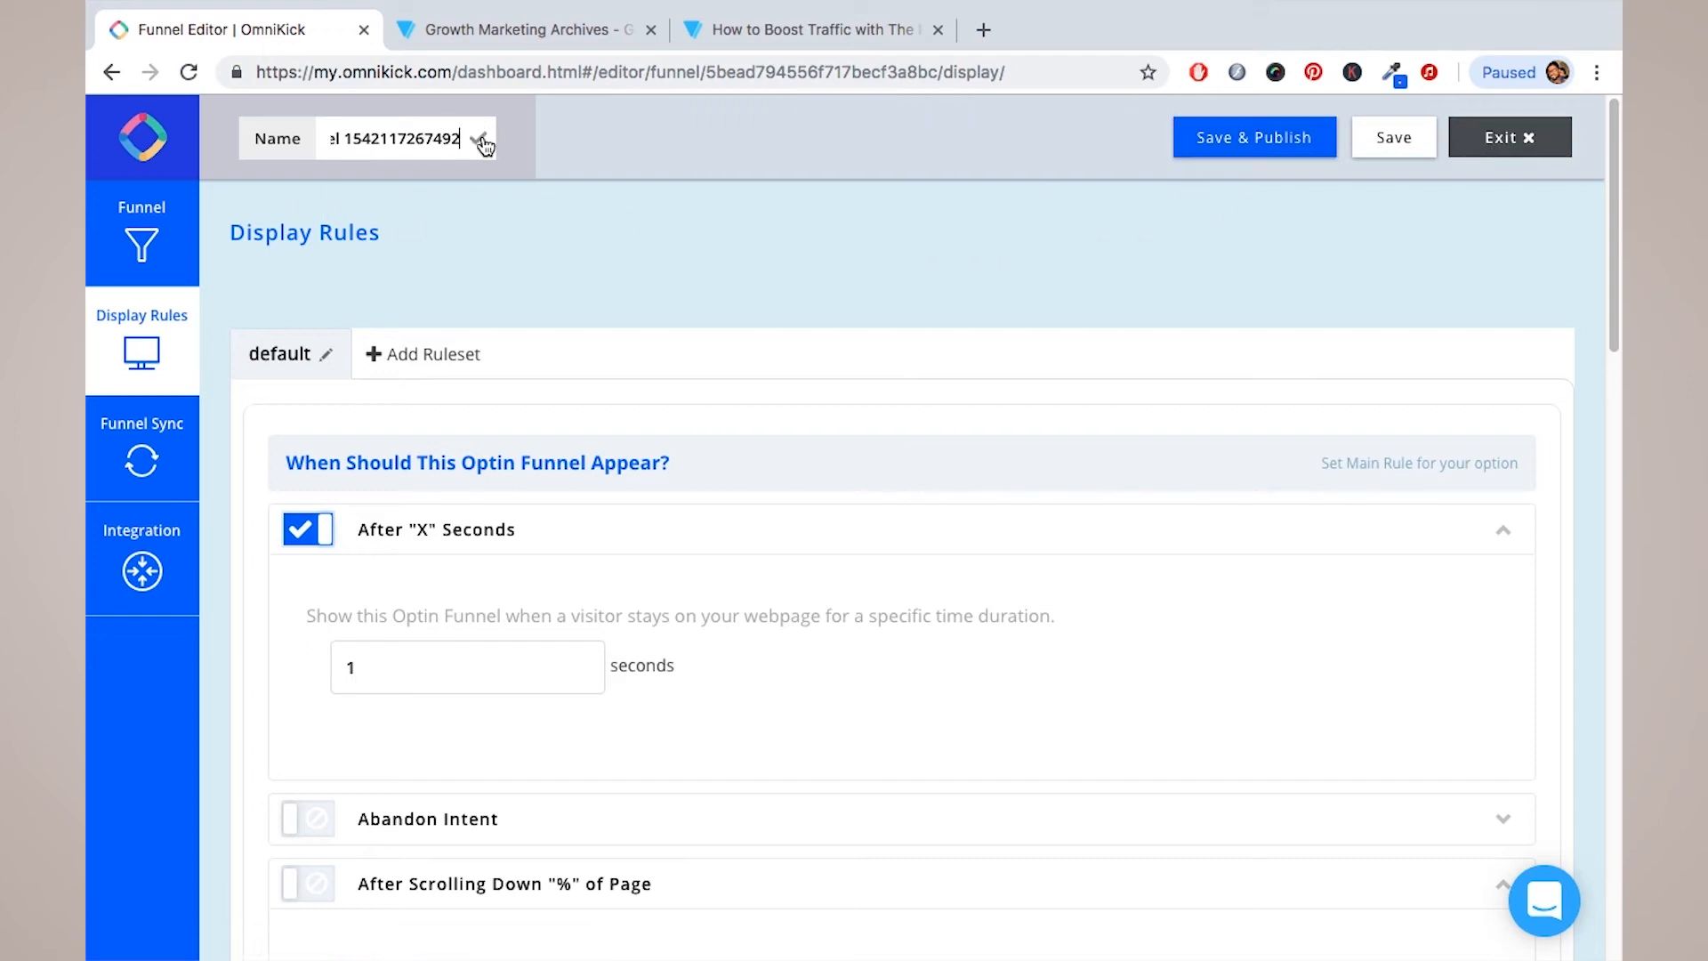
triple_click(409, 137)
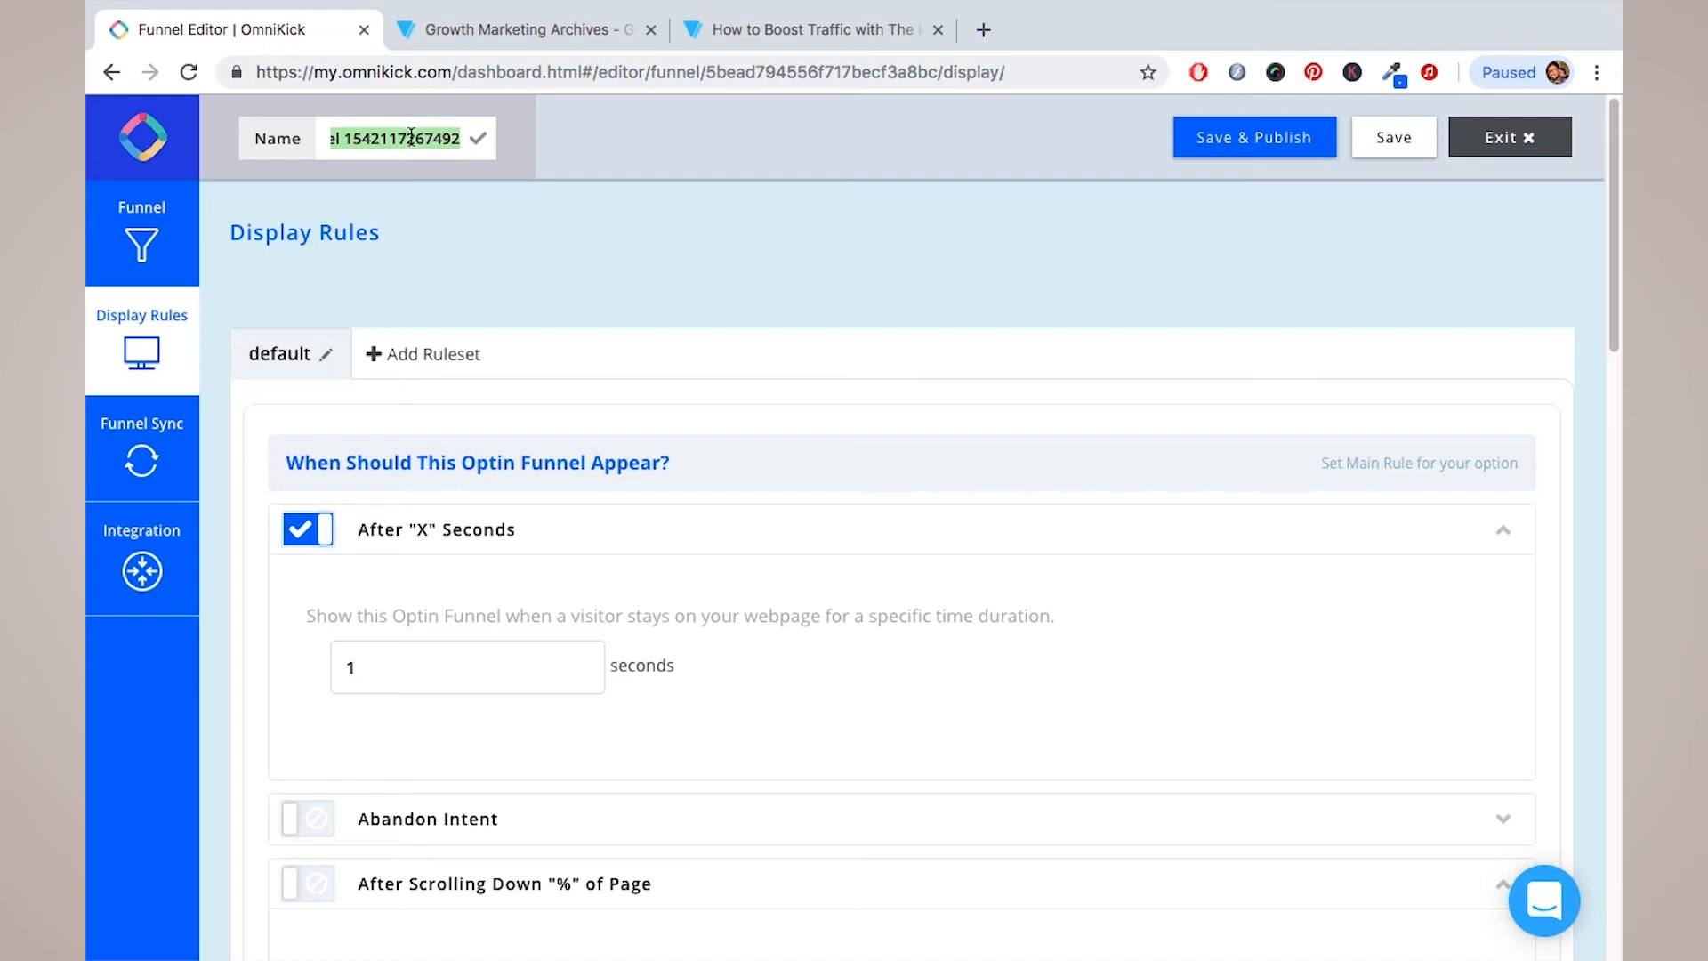
type("content plan")
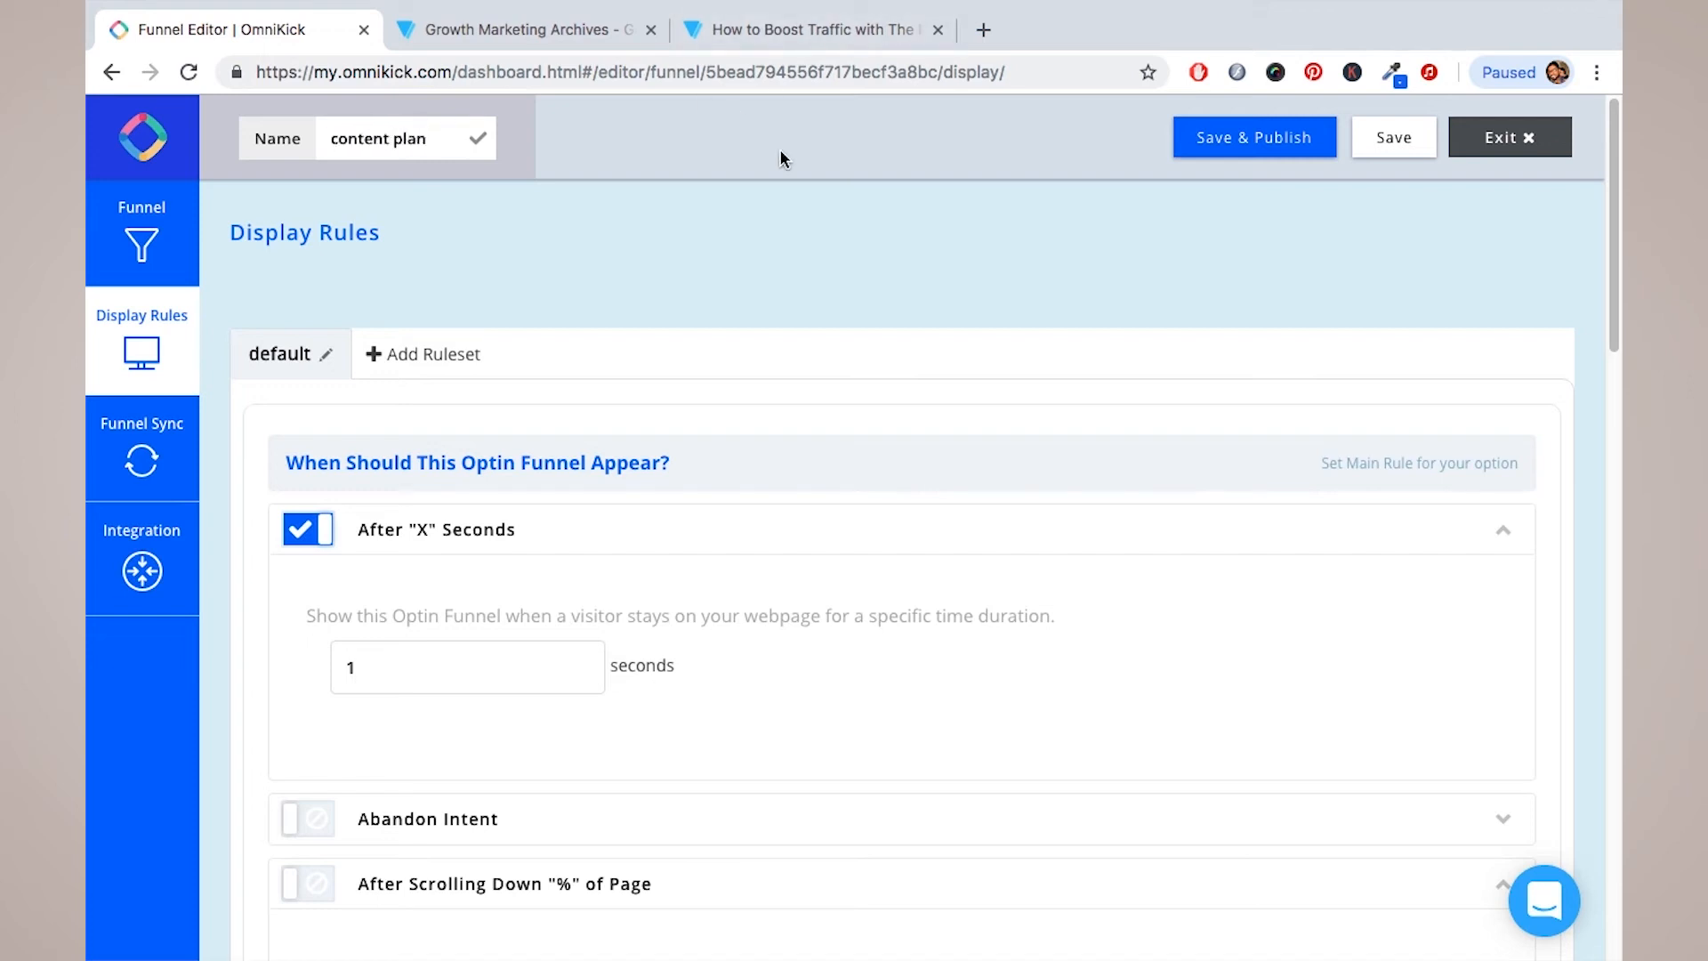
left_click(1264, 141)
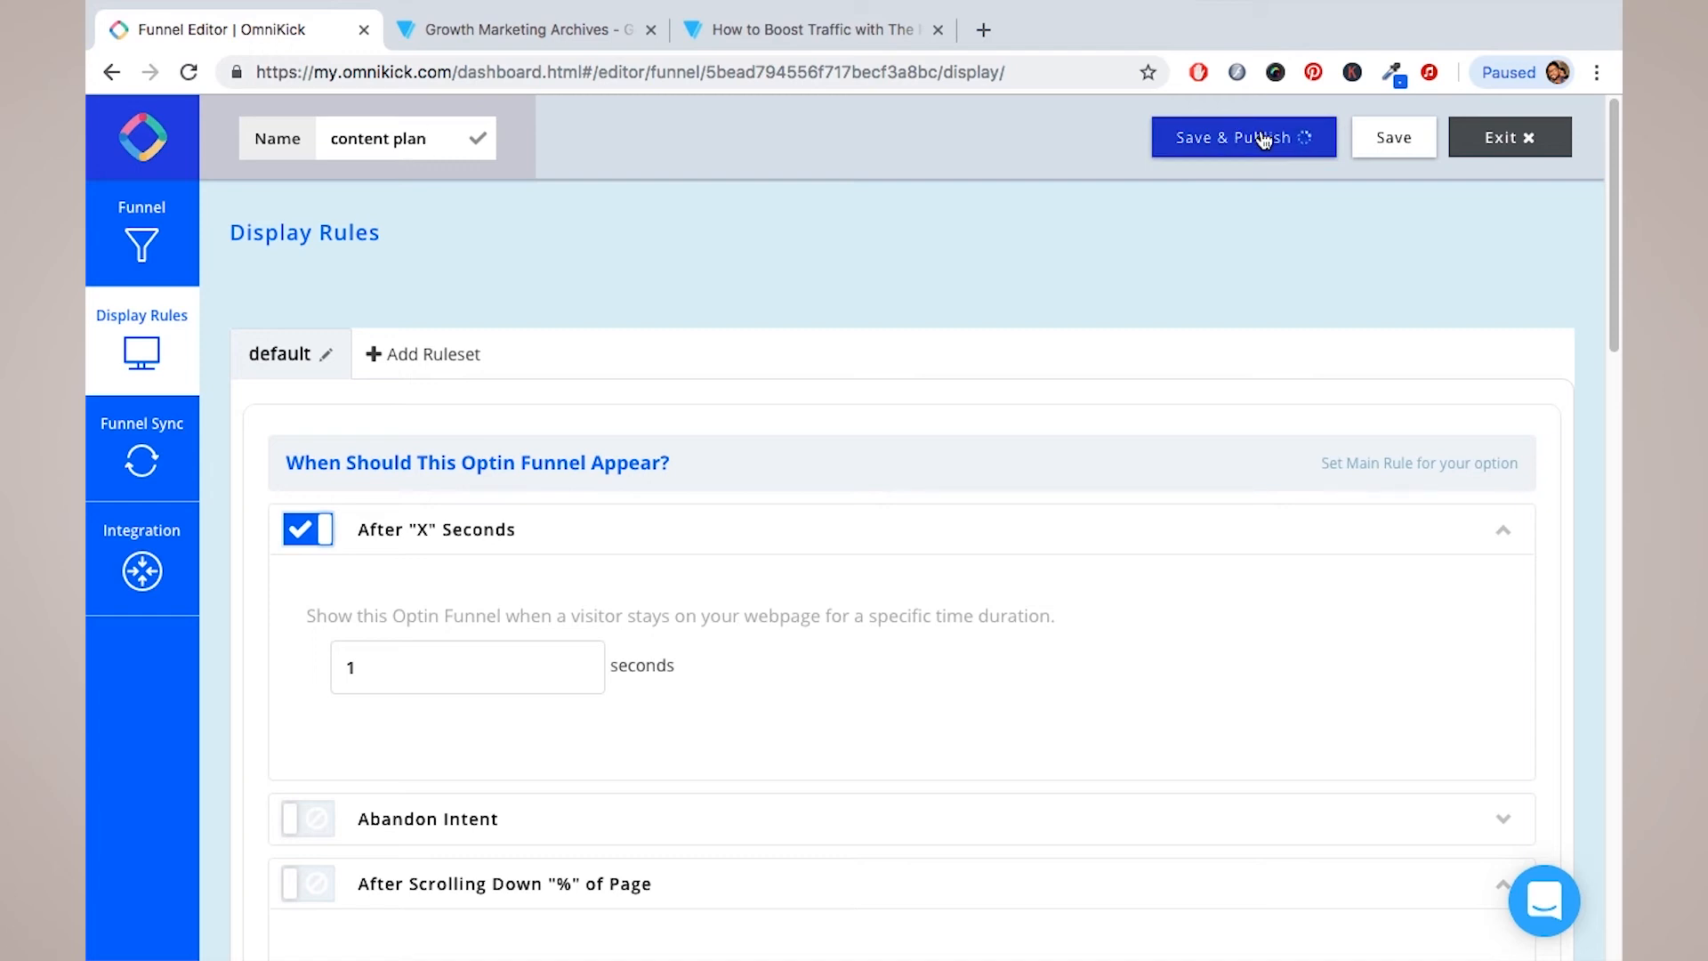
left_click(1512, 140)
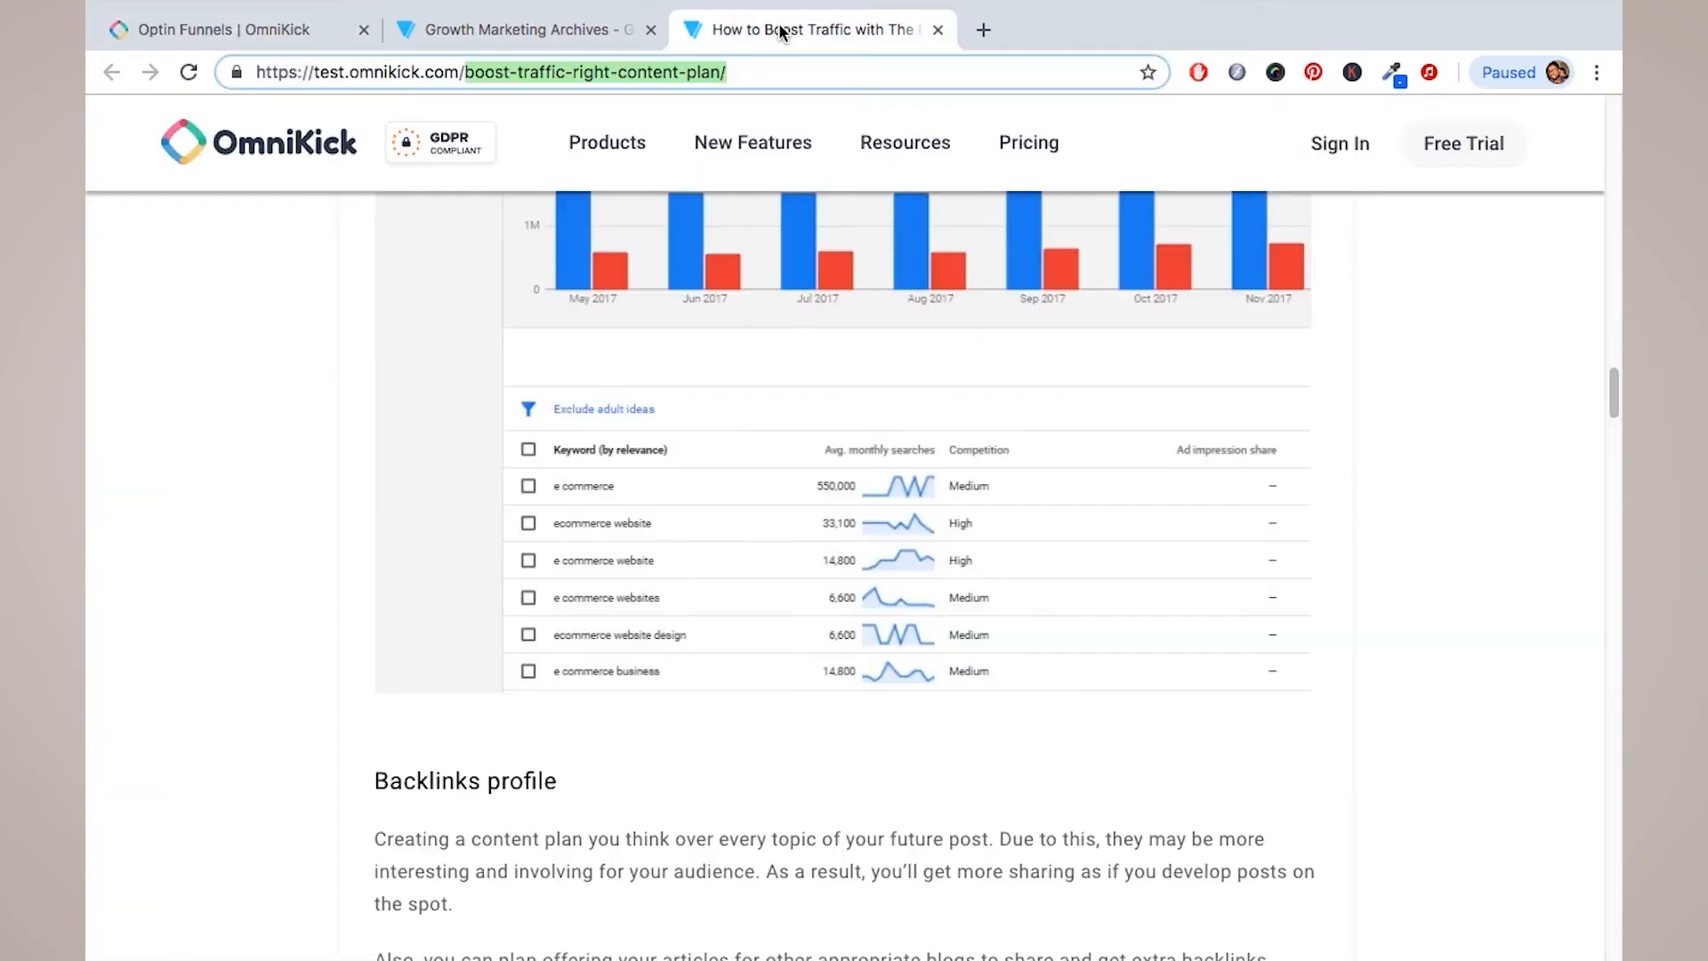
Step: Reload the content plan blog post so the popup appears
left_click(771, 30)
scroll(440, 418, "up", 15)
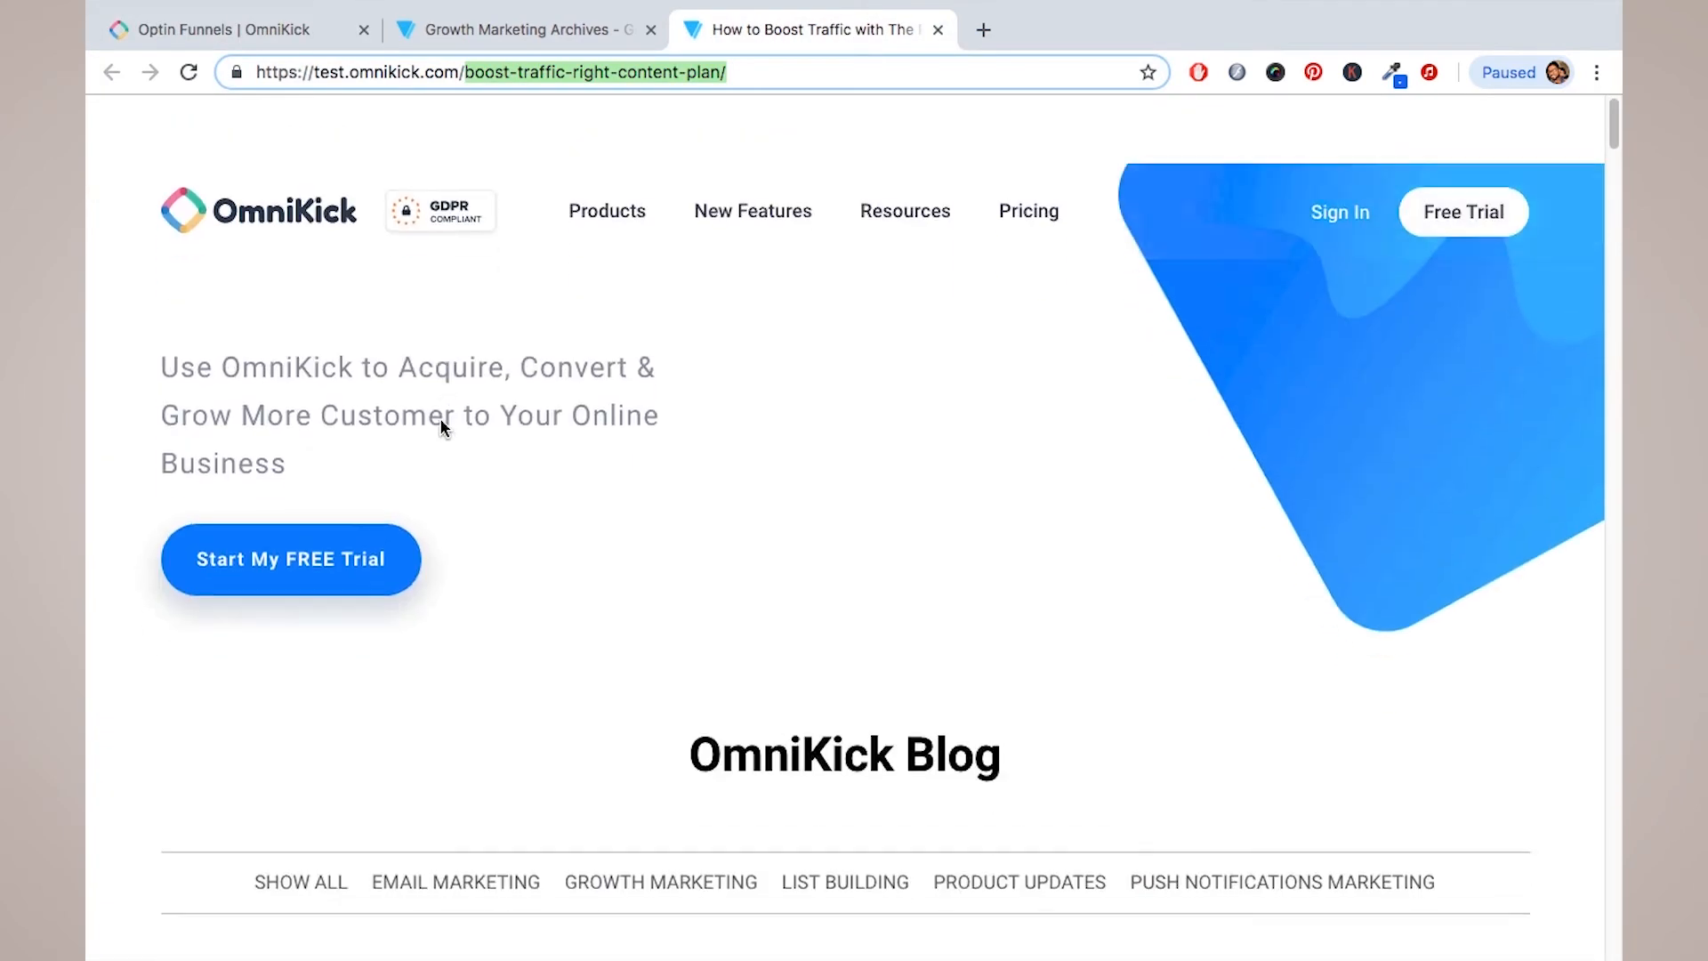
left_click(190, 71)
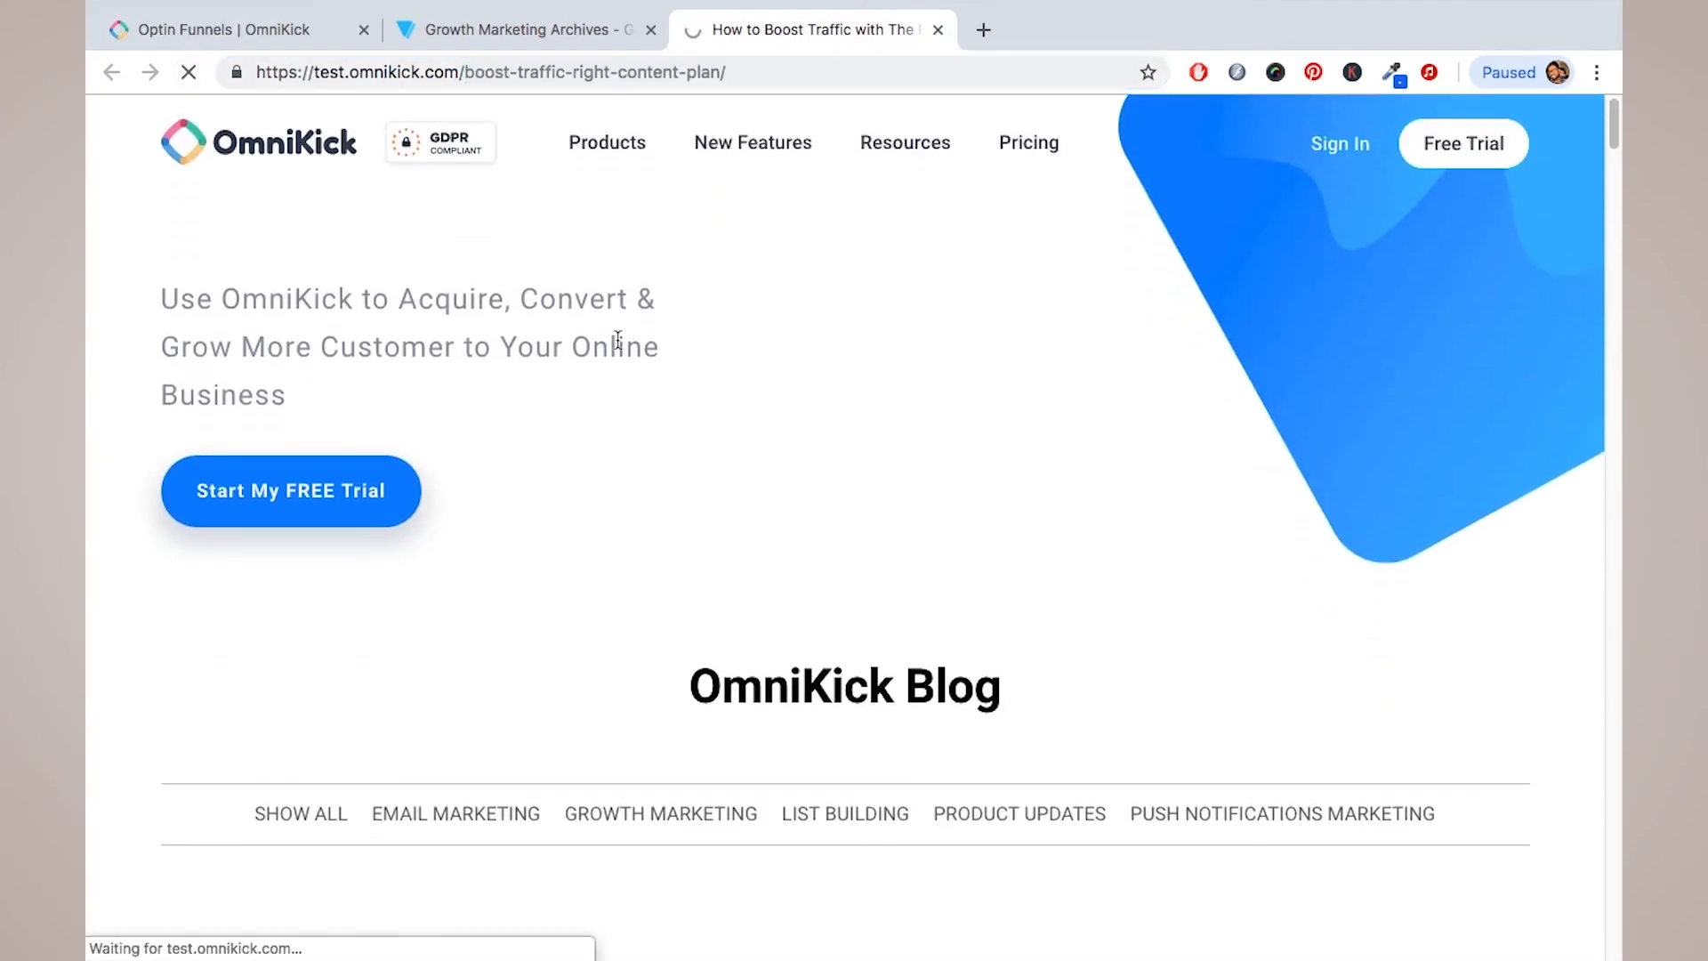
scroll(618, 339, "down", 6)
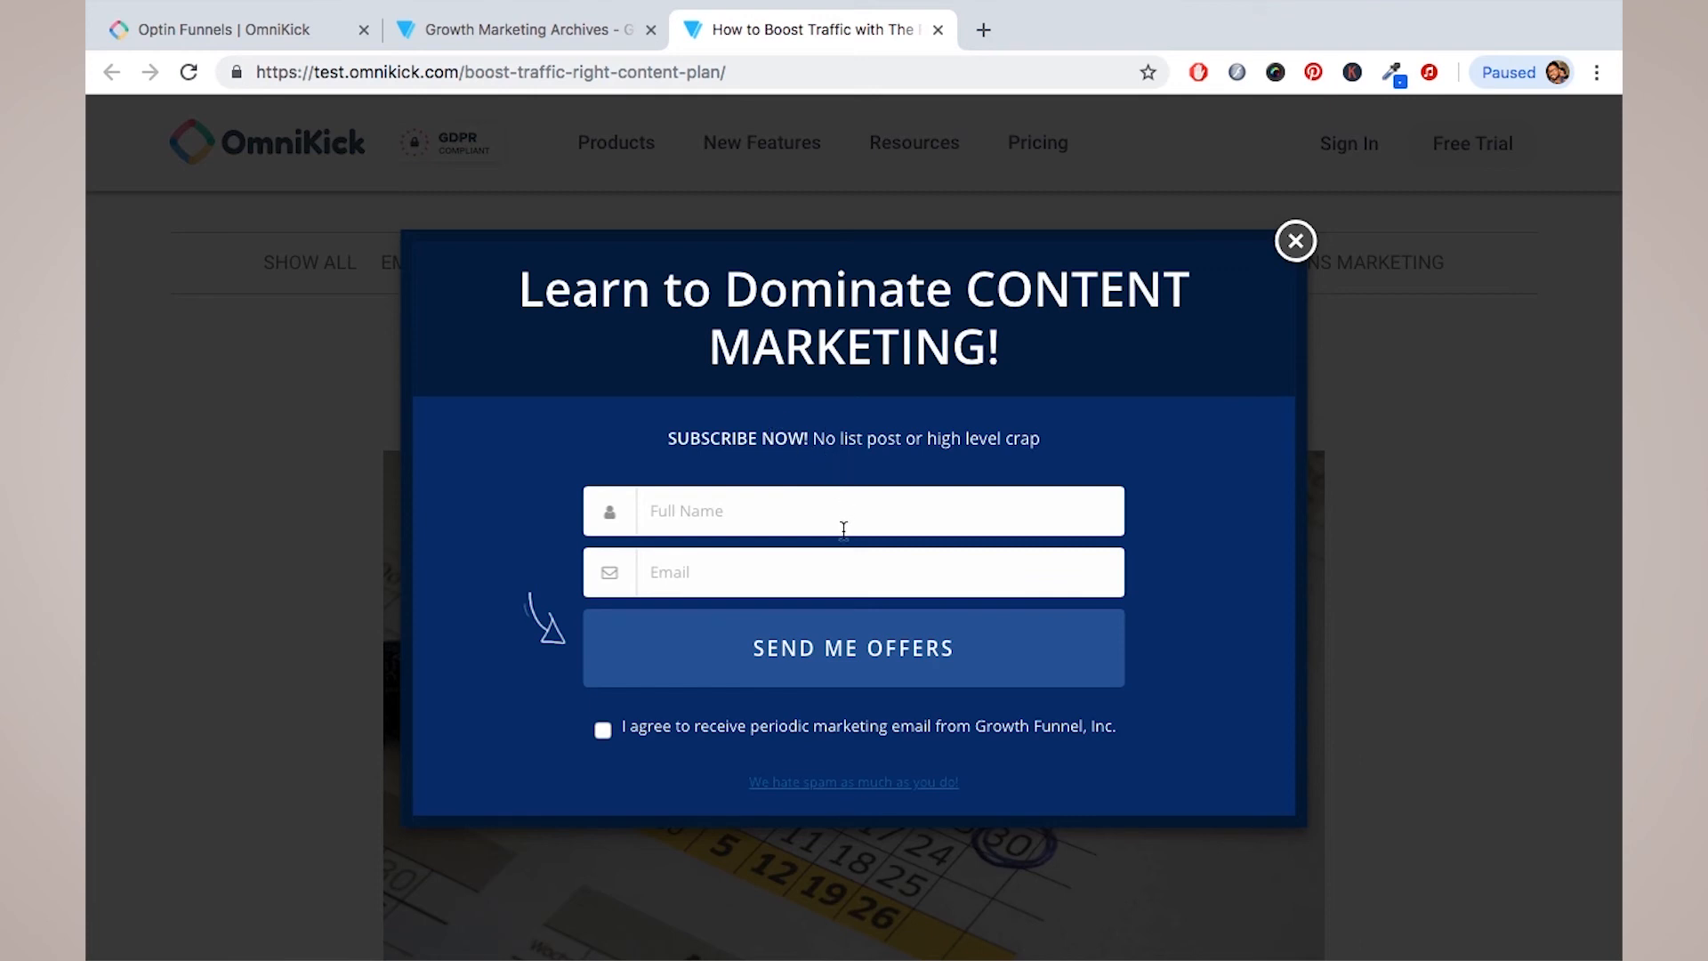
Step: Tick the agreement box, enter a test full name and e-mail, and submit SEND ME OFFERS
left_click(608, 736)
left_click(753, 524)
key("Tab")
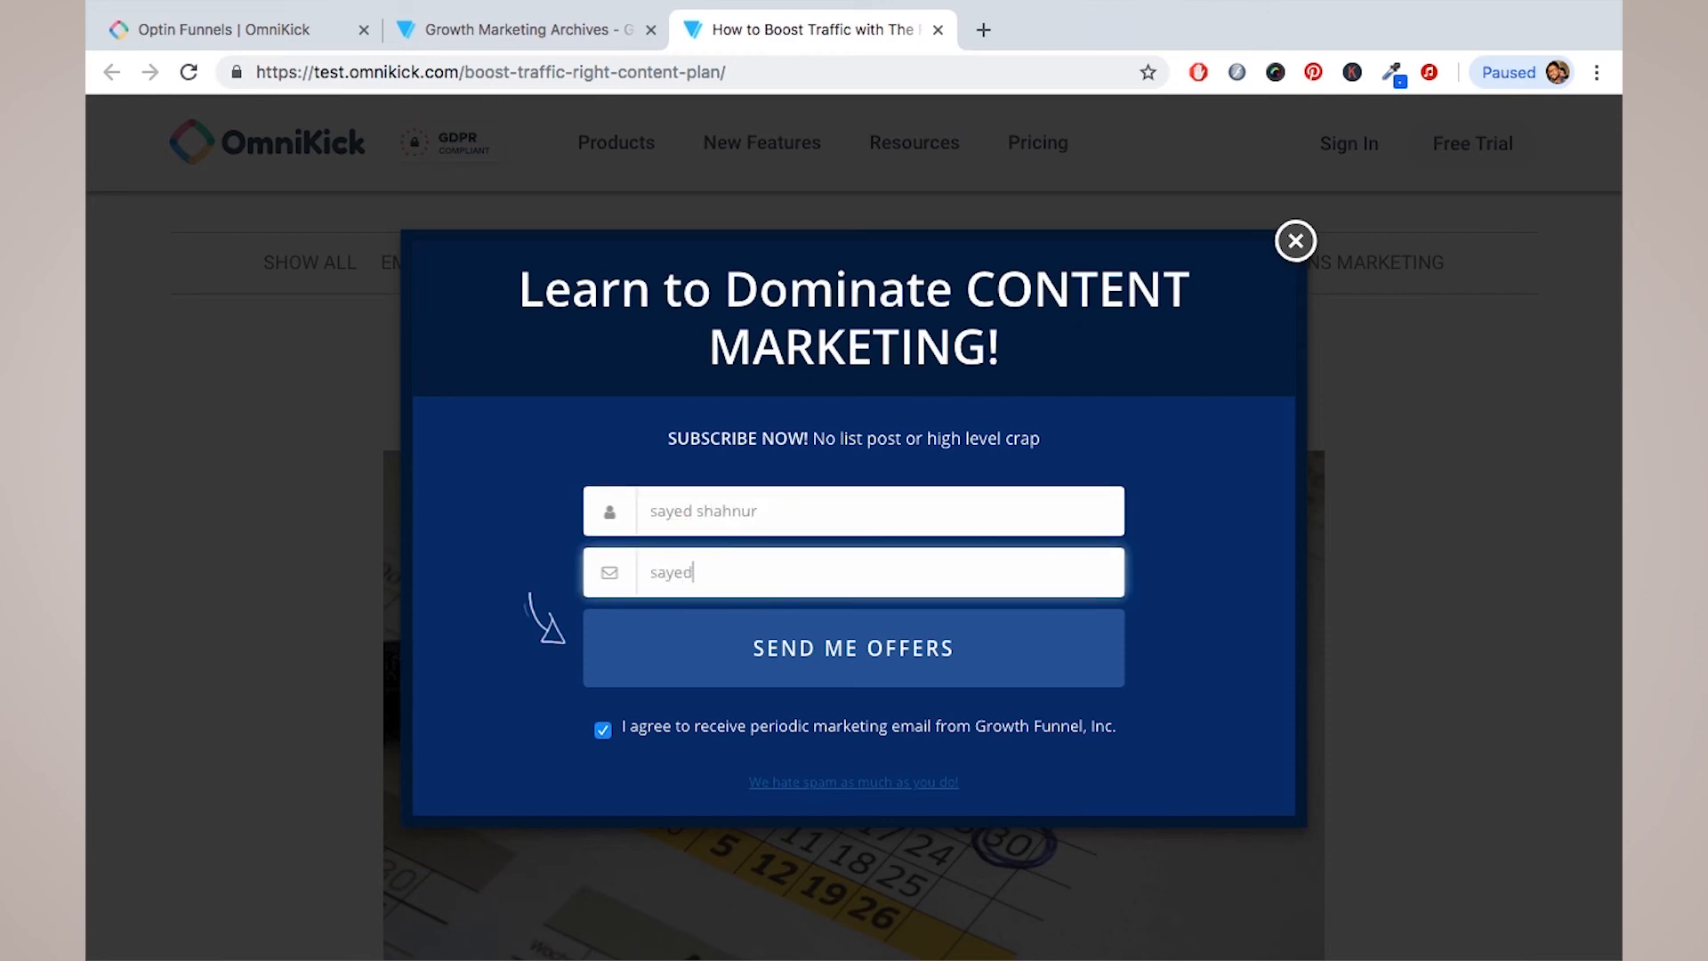
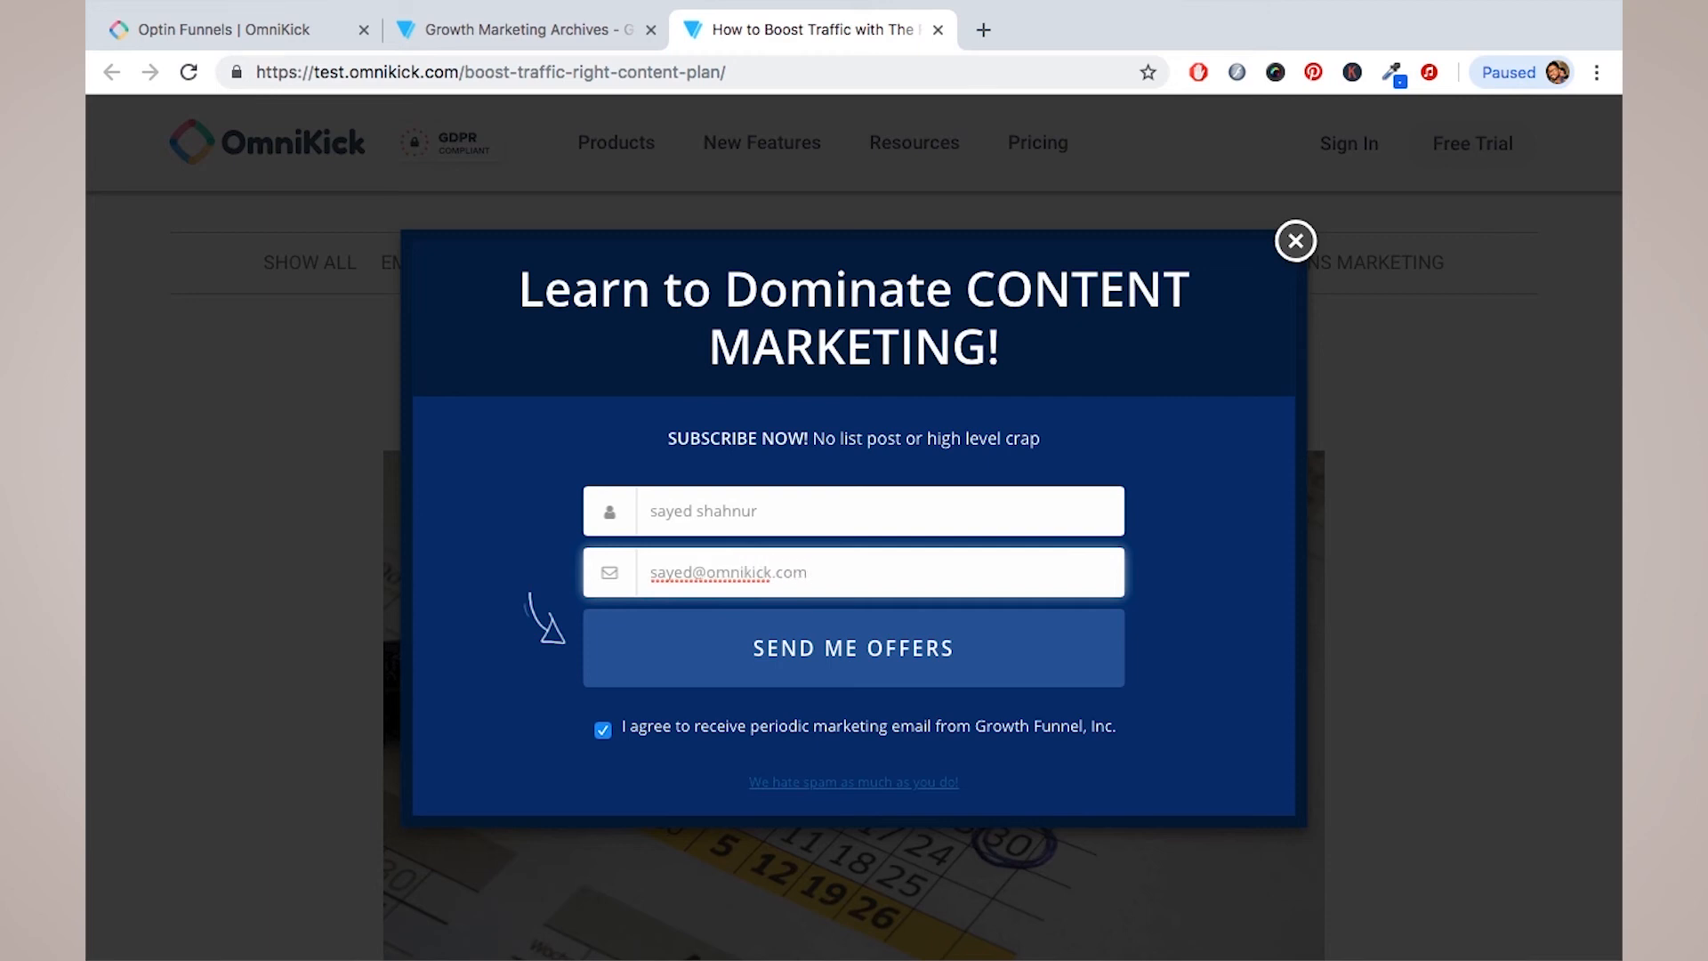
left_click(877, 658)
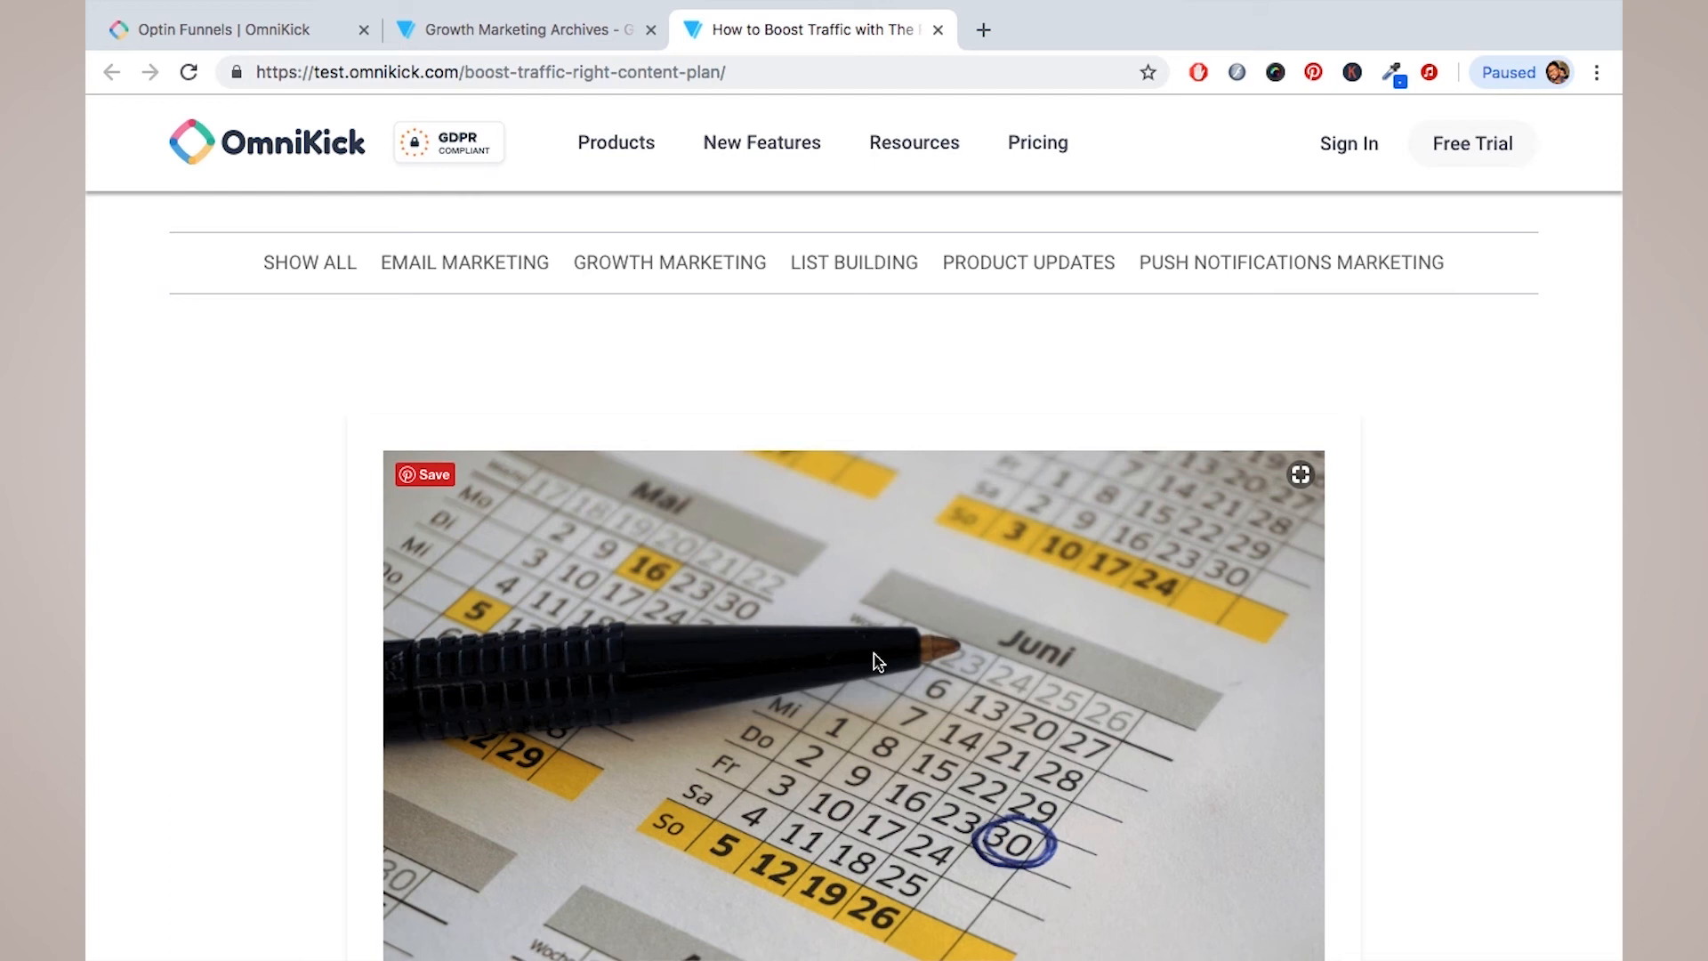
left_click(263, 27)
left_click(189, 72)
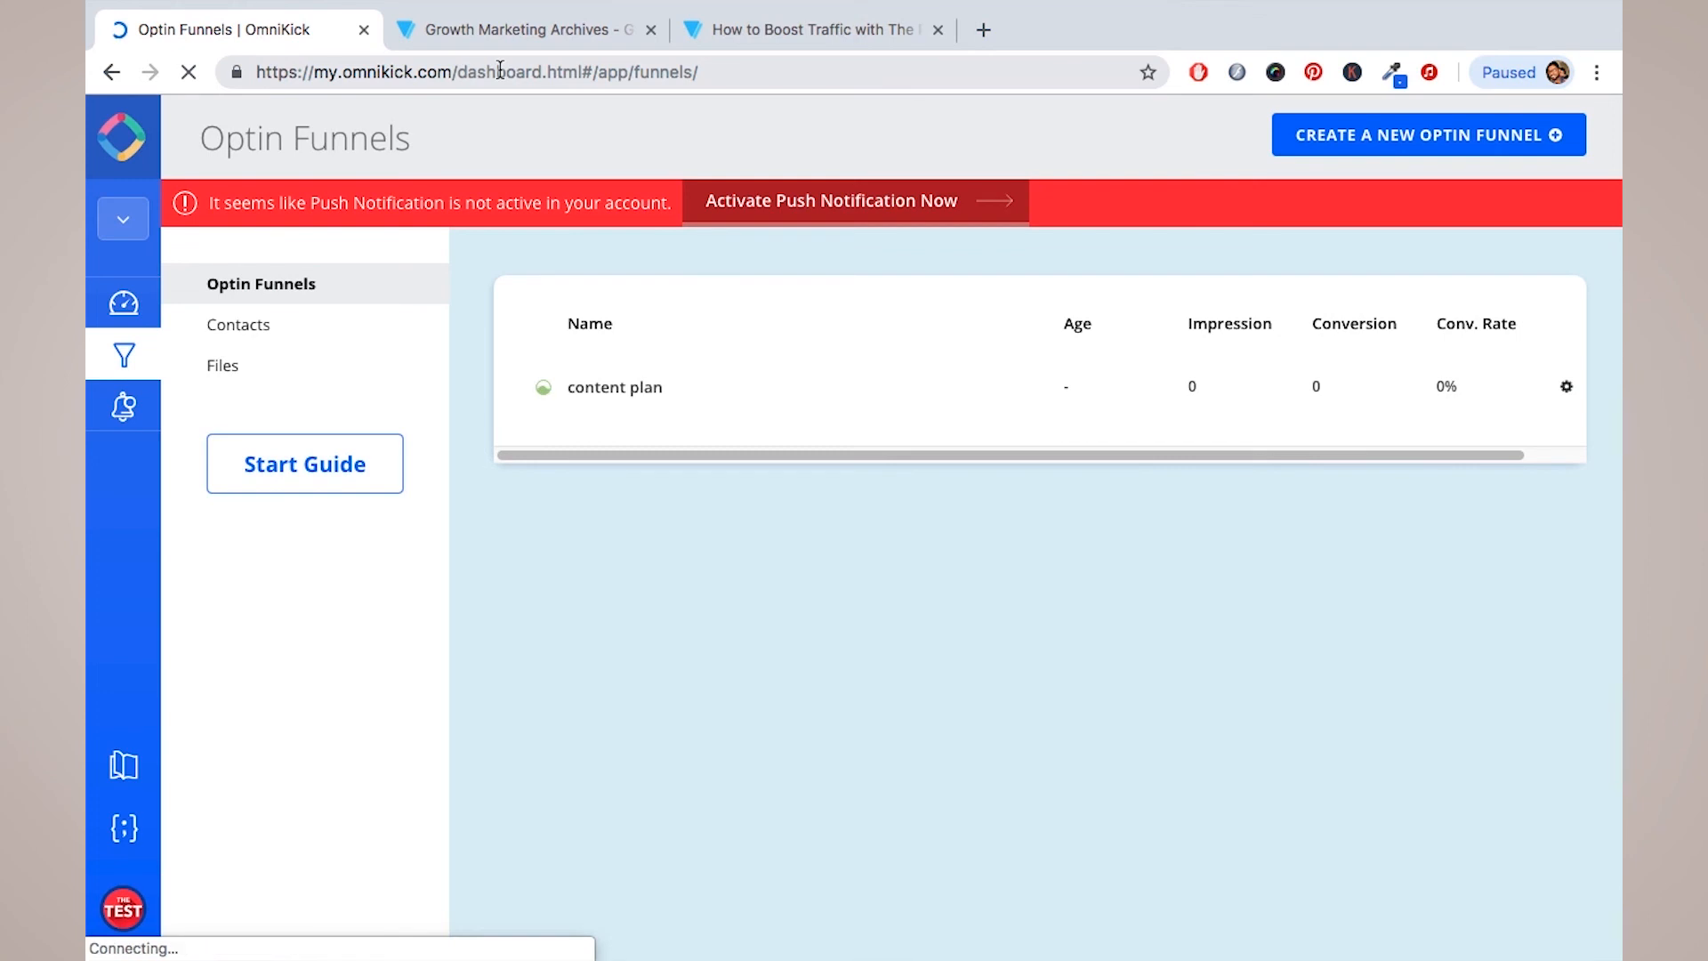
left_click(262, 329)
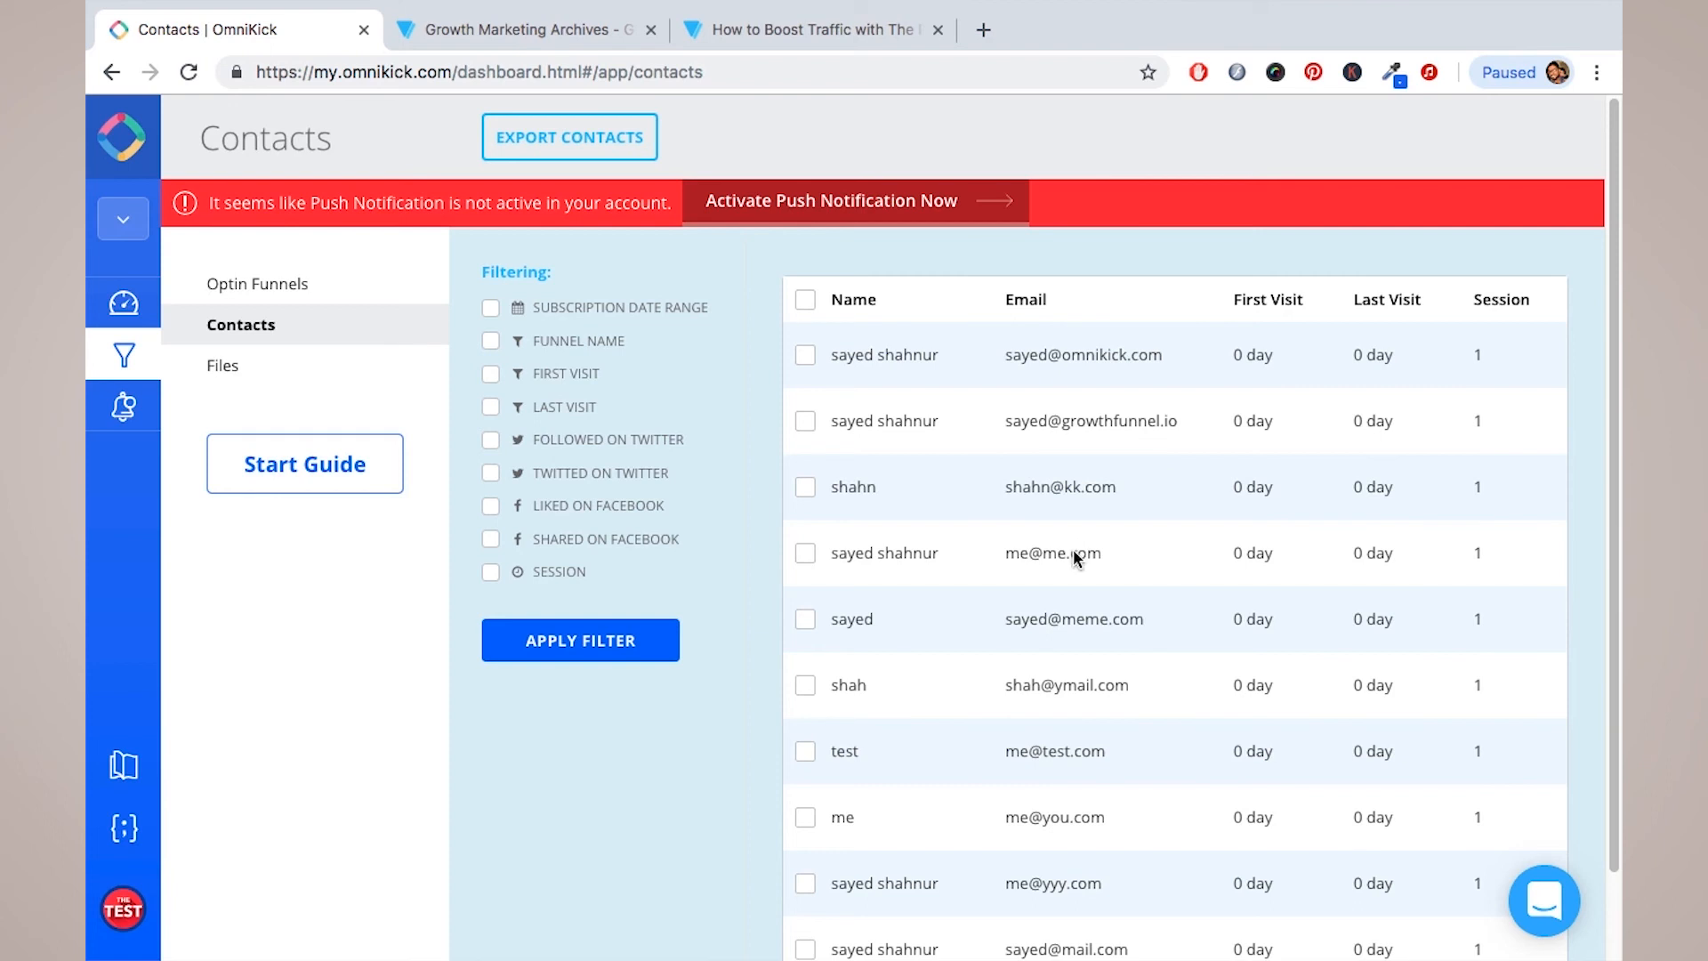
triple_click(1140, 356)
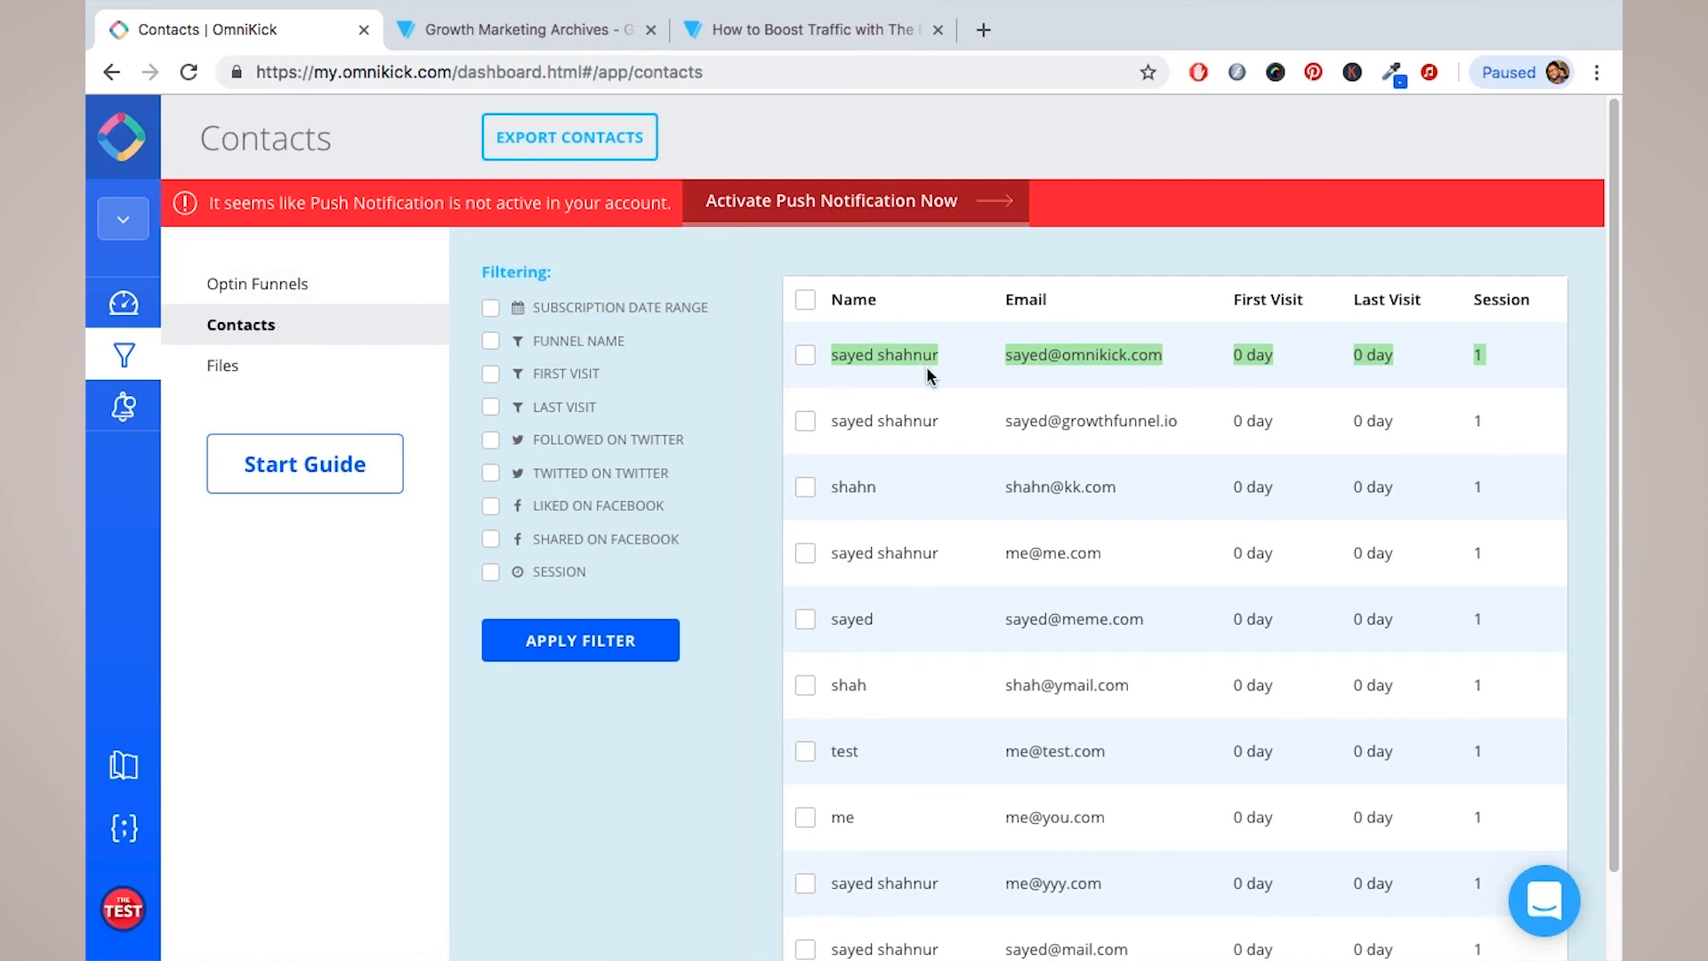
scroll(976, 504, "down", 2)
scroll(976, 503, "up", 2)
left_click_drag(1477, 355, 1481, 355)
scroll(947, 464, "down", 1)
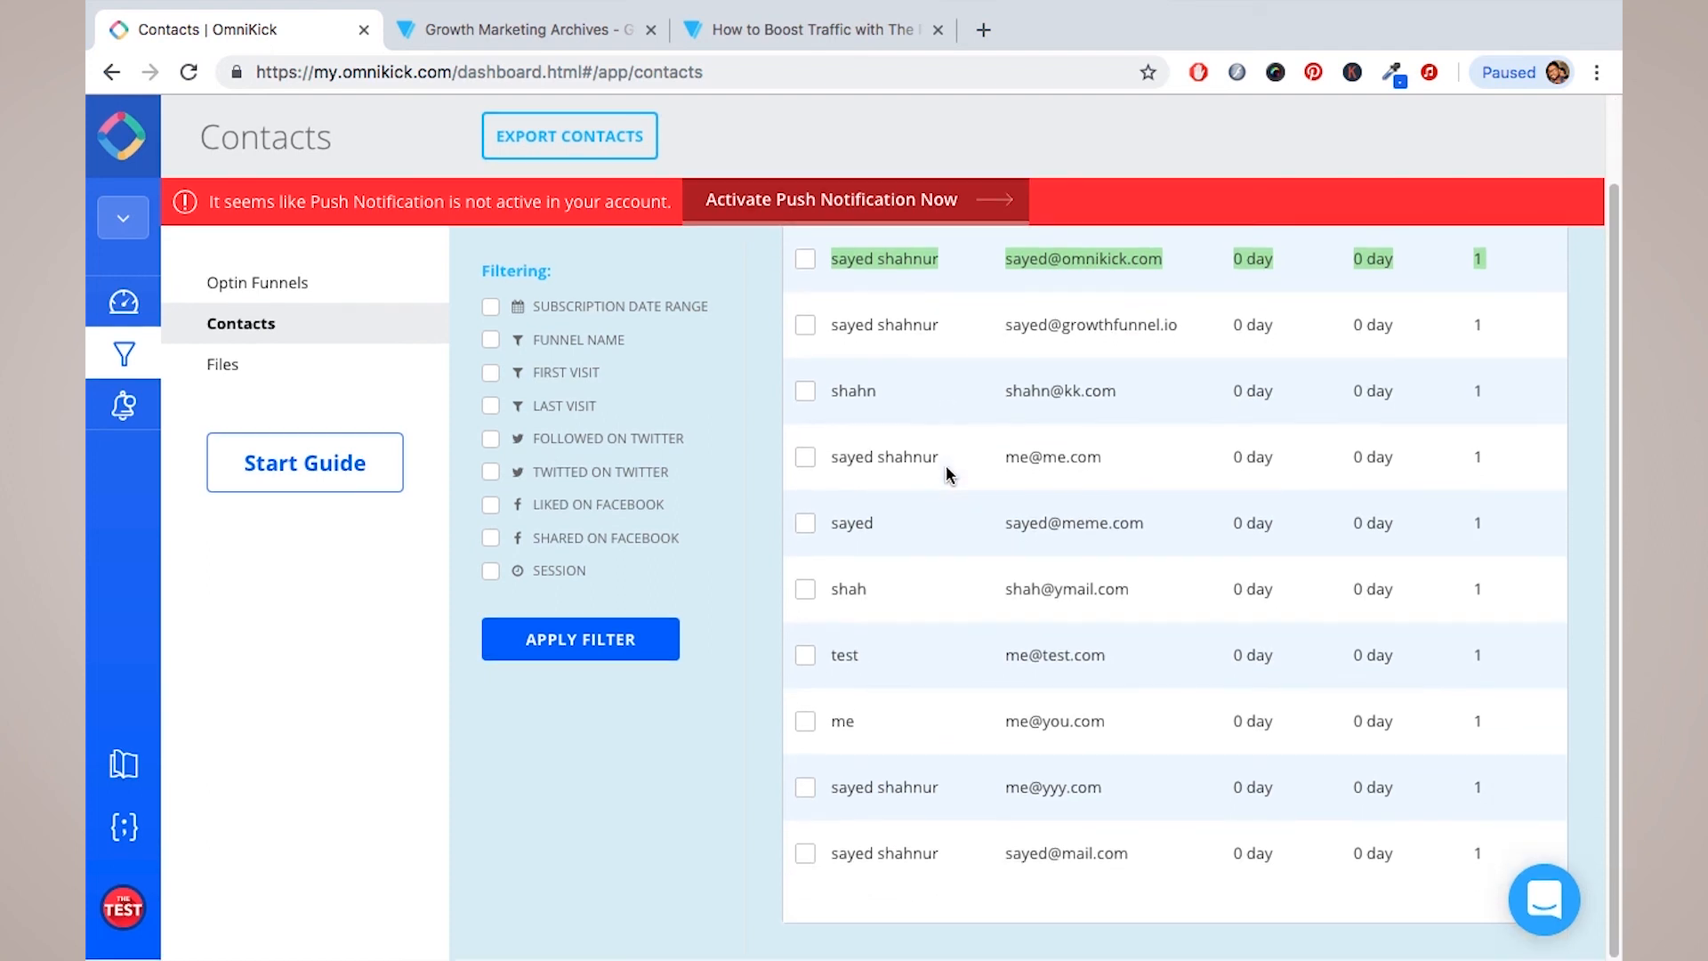
scroll(946, 464, "up", 1)
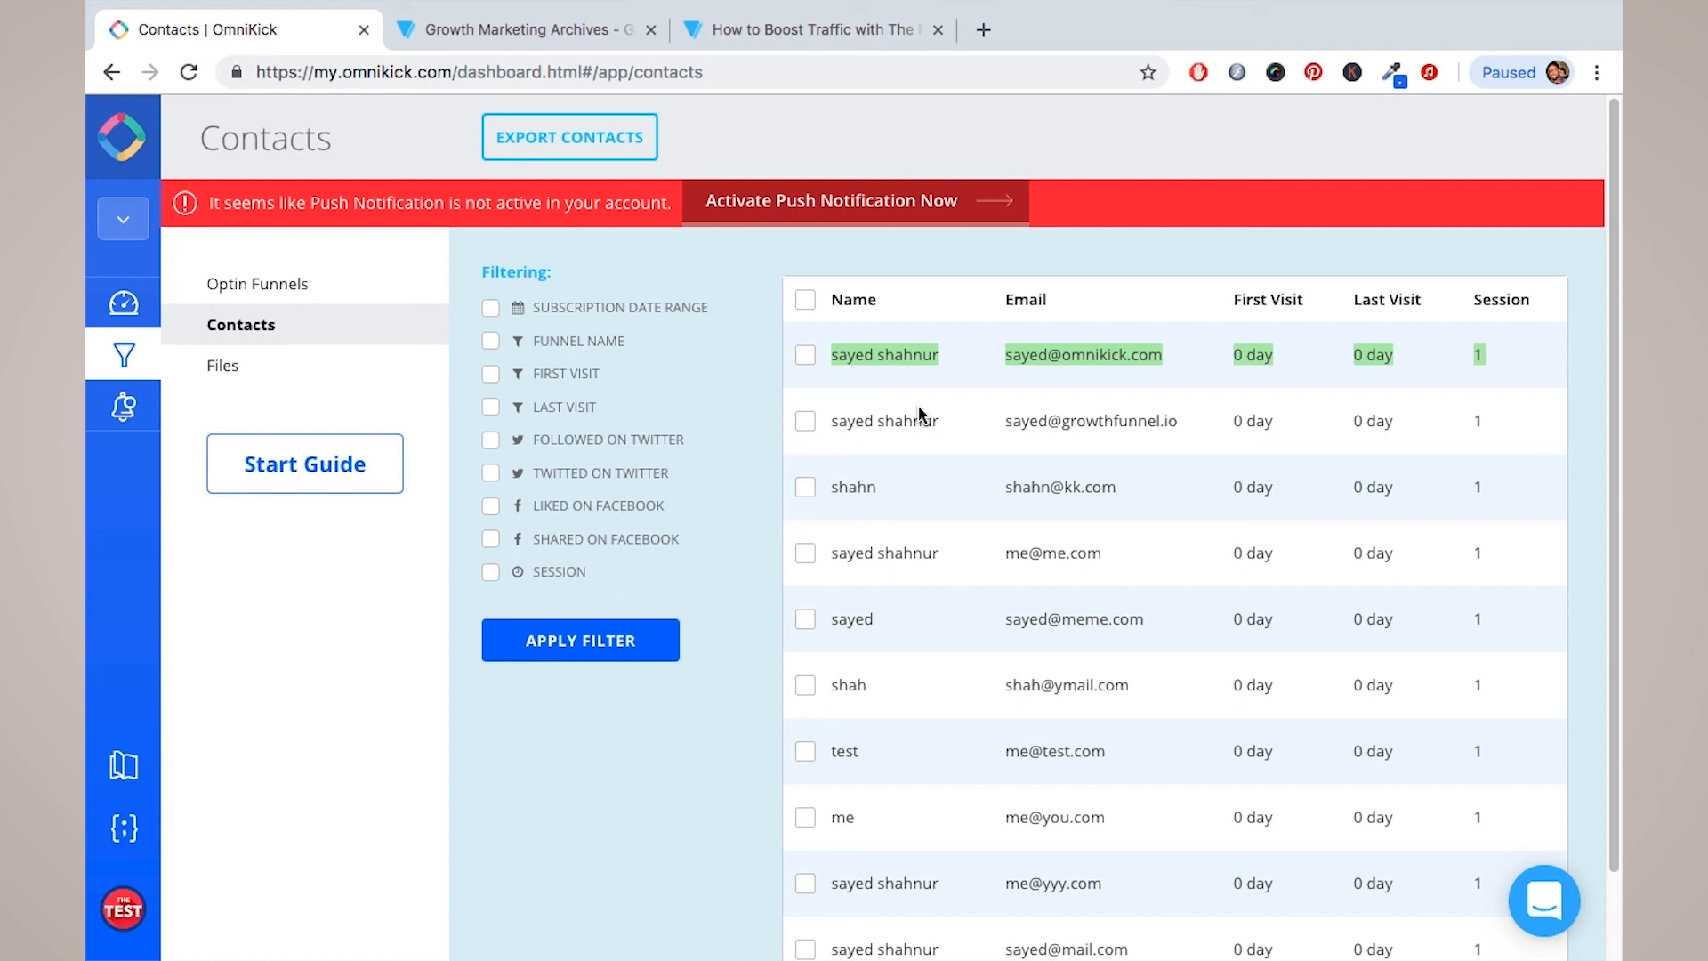
left_click(266, 294)
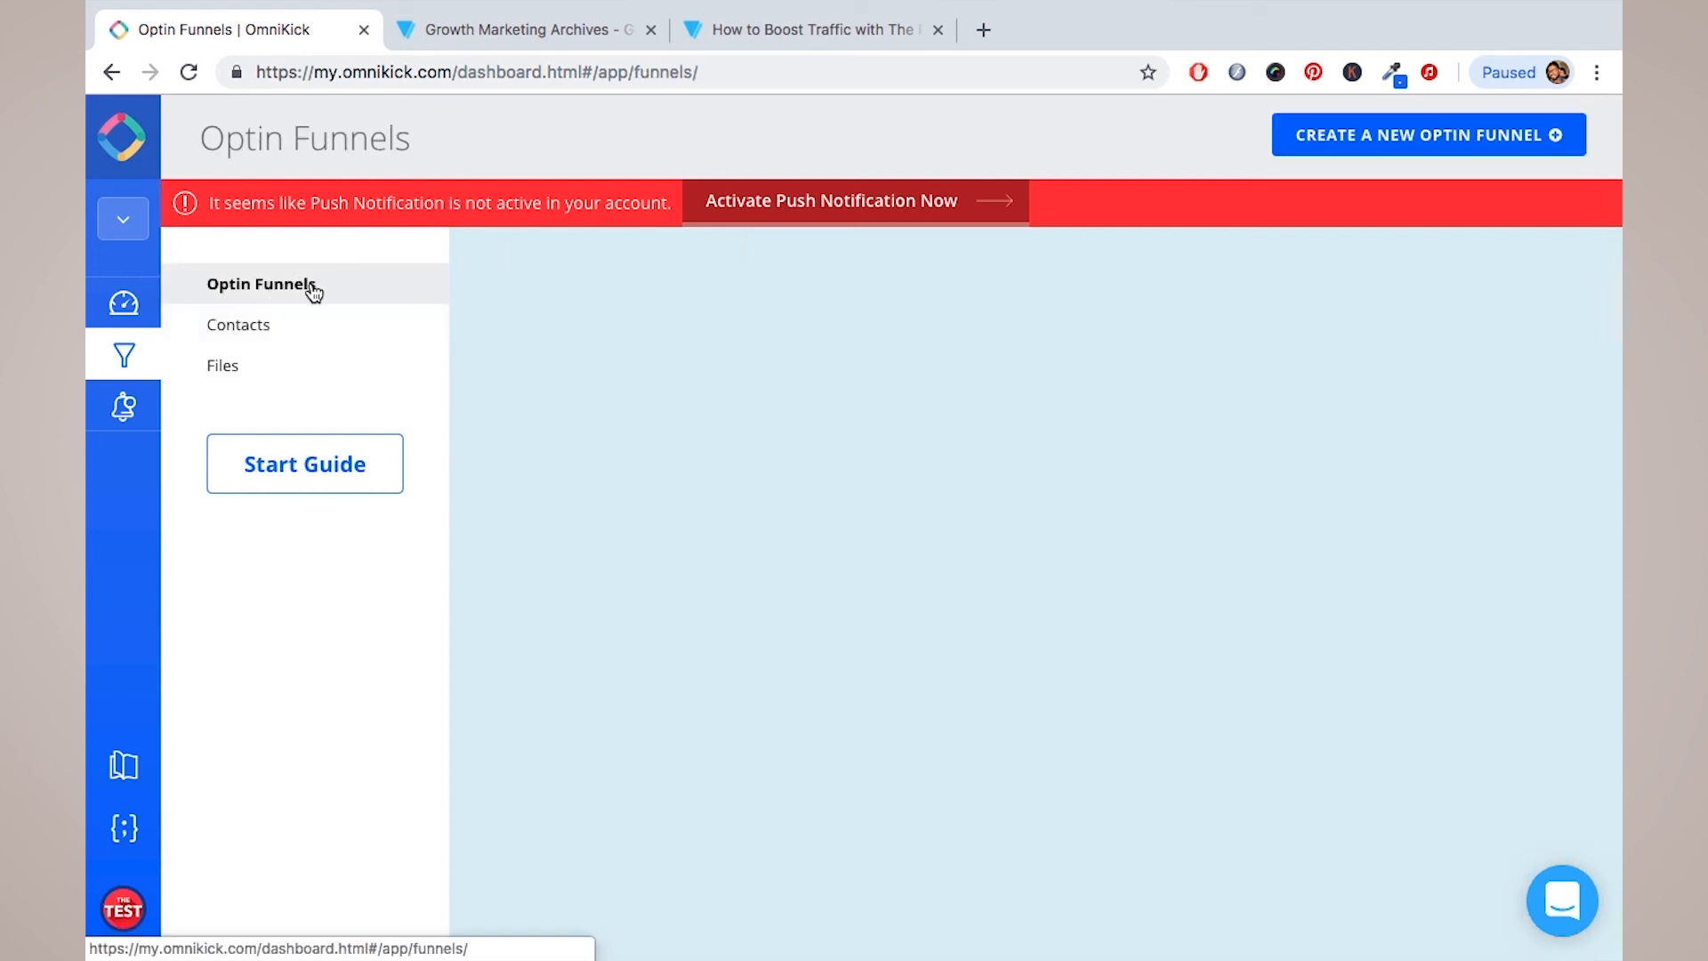
left_click(560, 30)
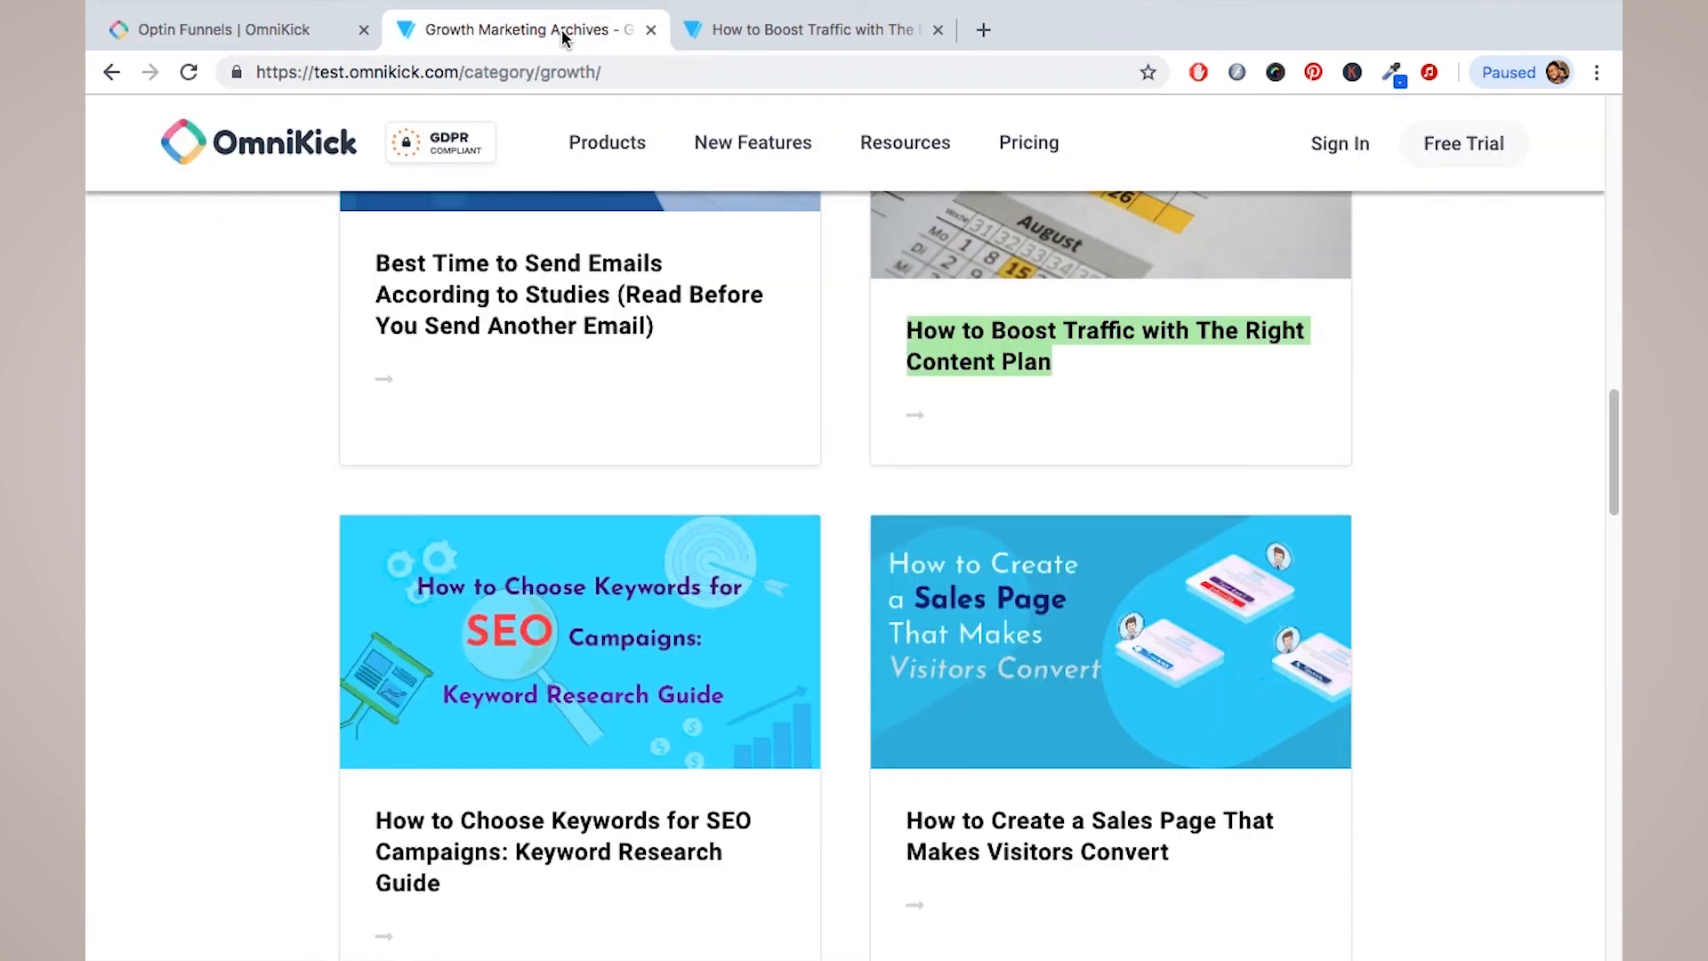
left_click(872, 32)
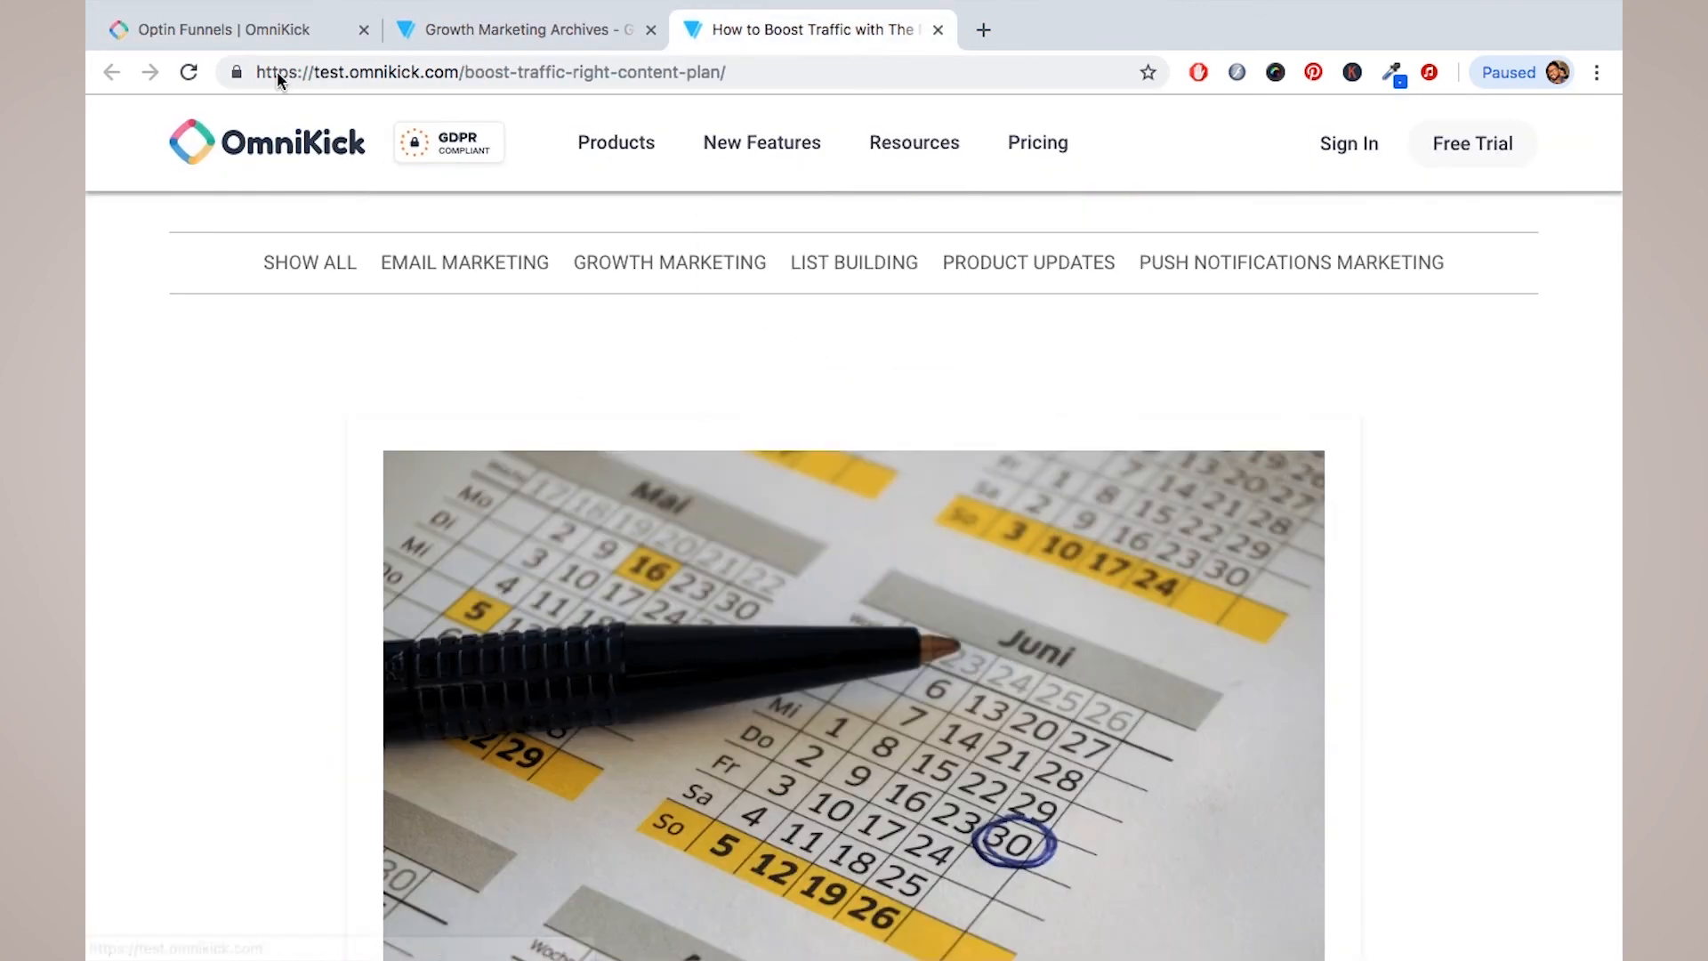
left_click(267, 26)
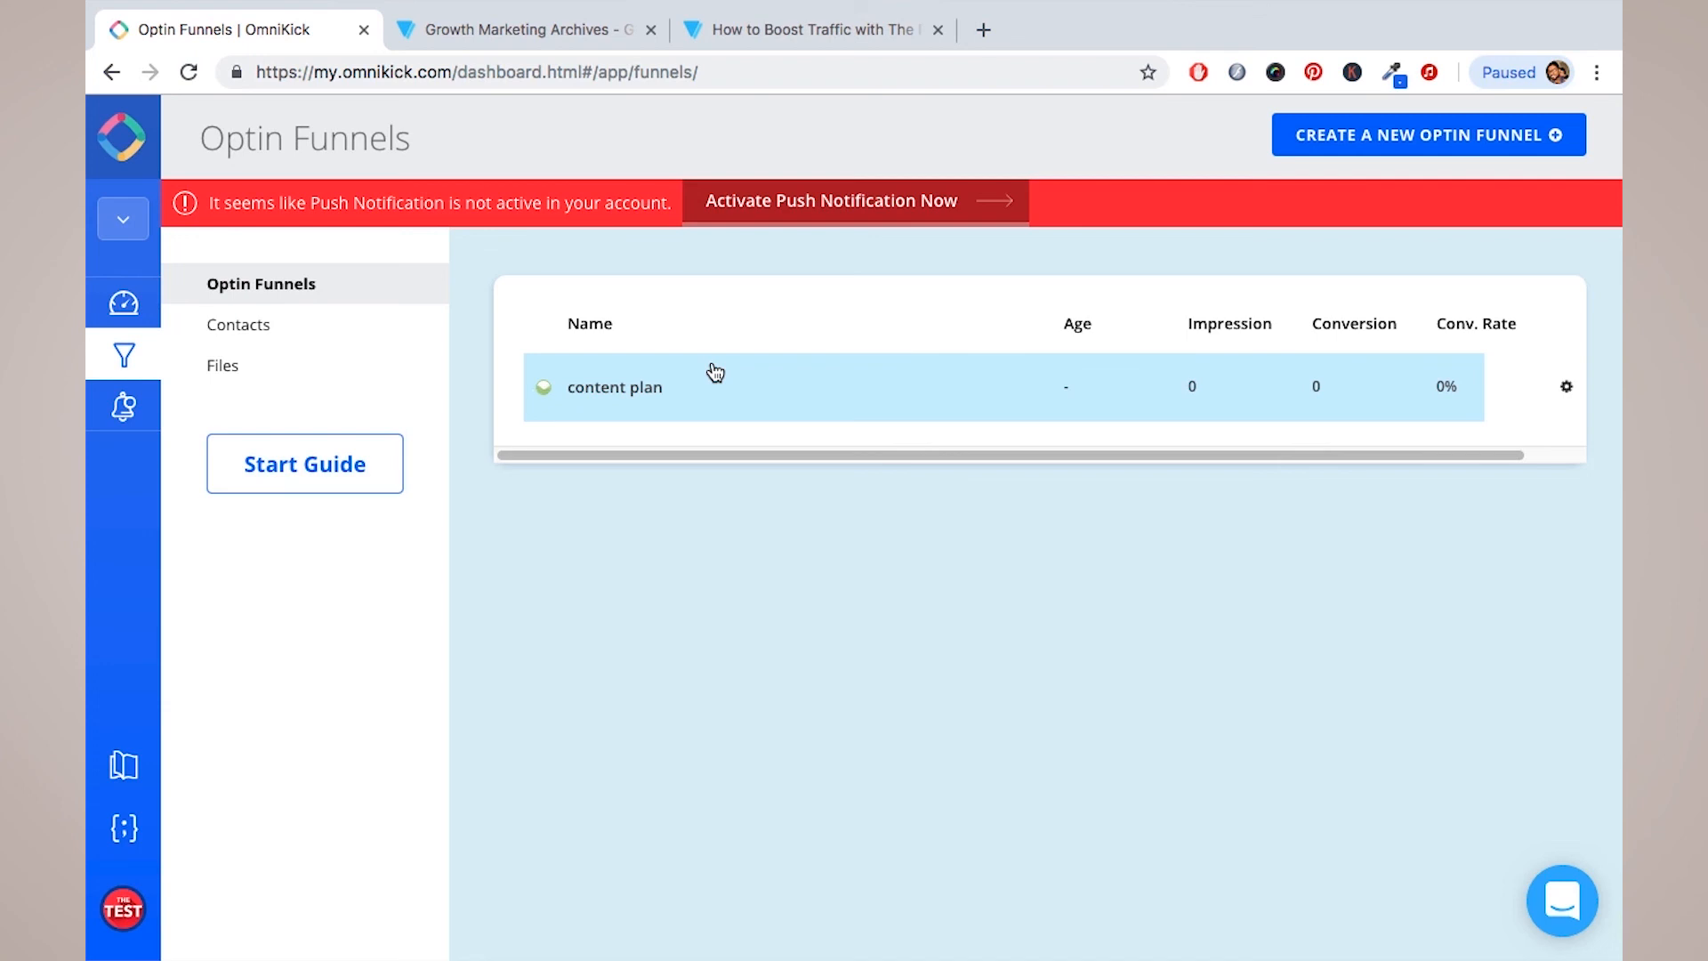